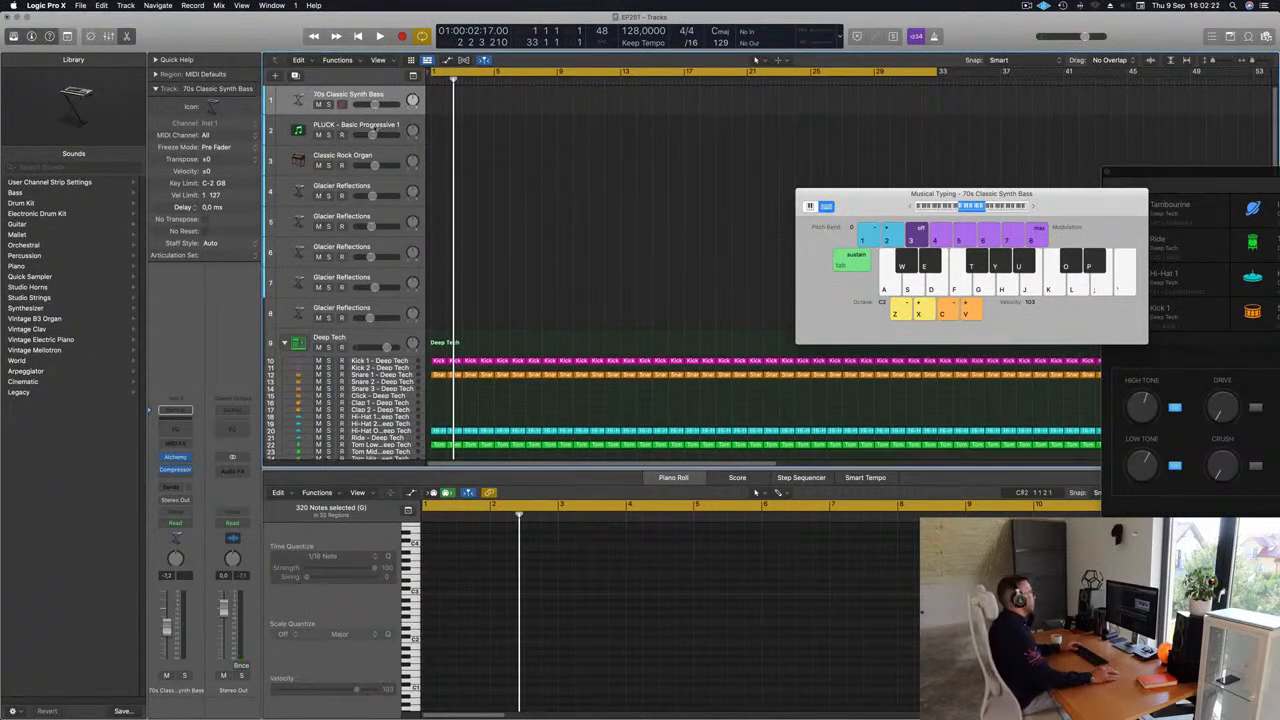
Increase the height of the 70s Classic Synth Bass track and audition its sound over the Deep Tech drums.
left_click_drag(384, 133, 399, 167)
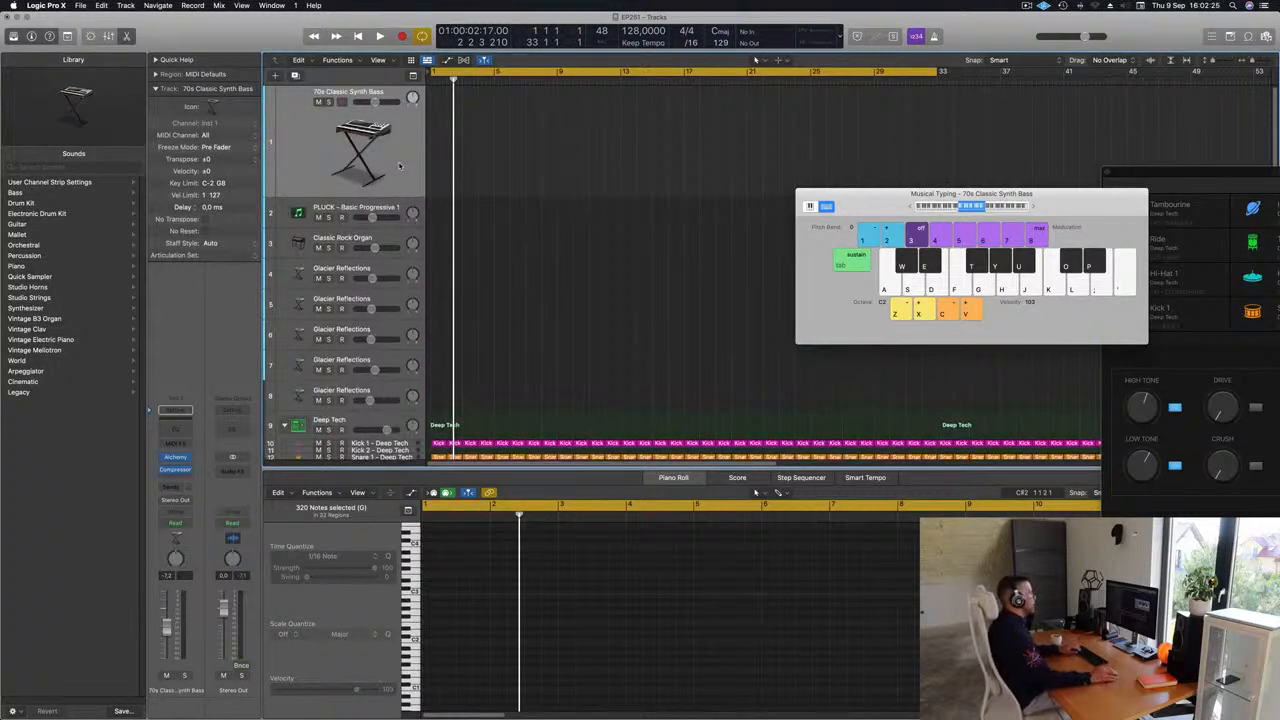
key("f")
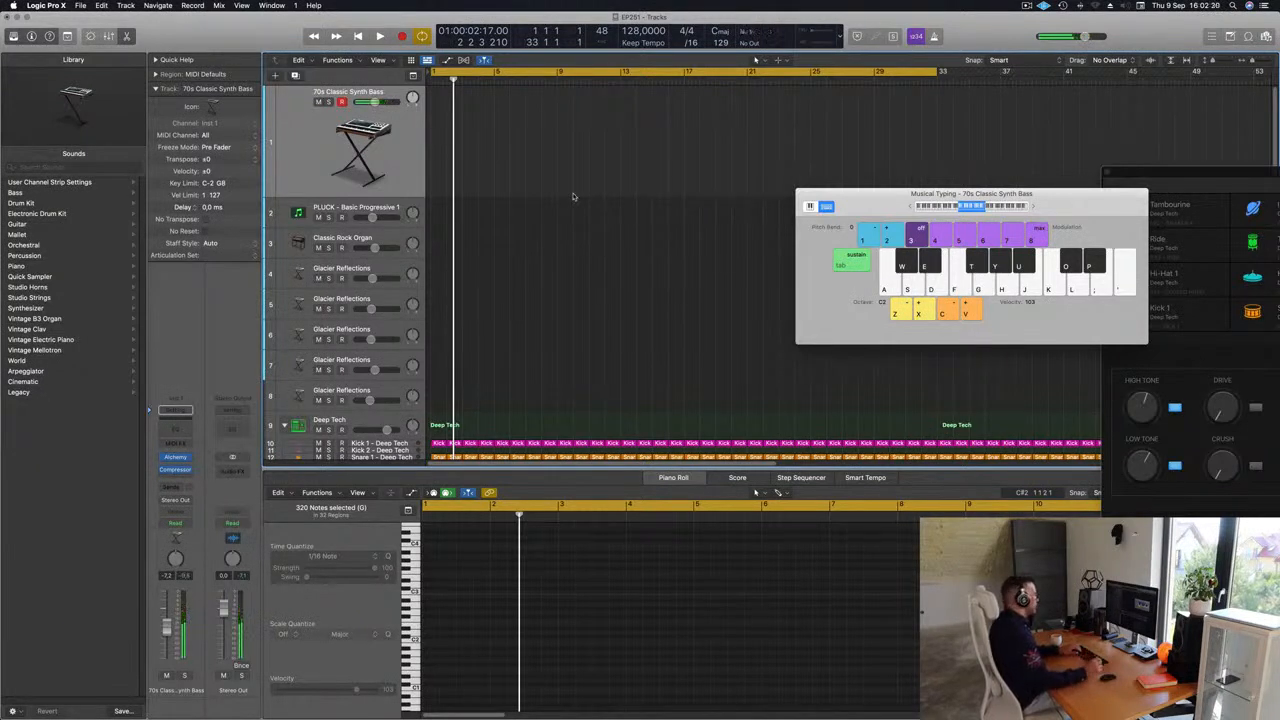
key("space")
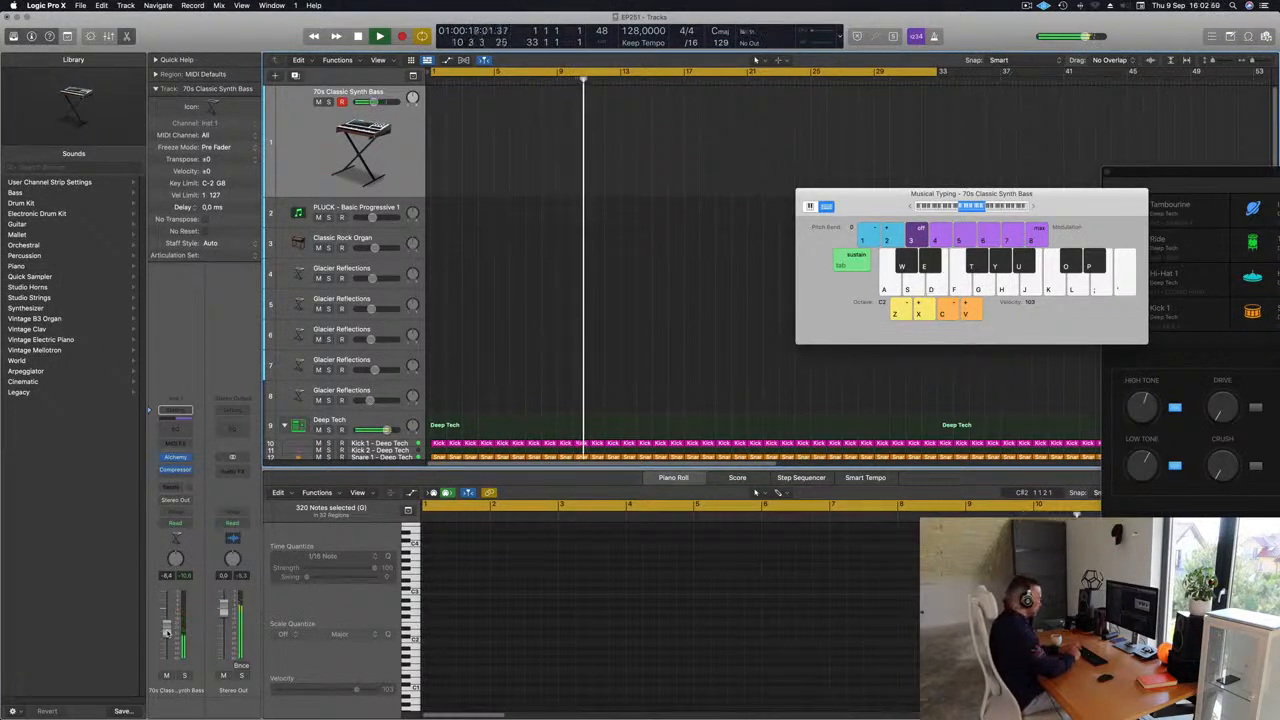
Record a two-bar bass riff on the repeated note E on the 70s Classic Synth Bass track, starting at bar 13.
key("r")
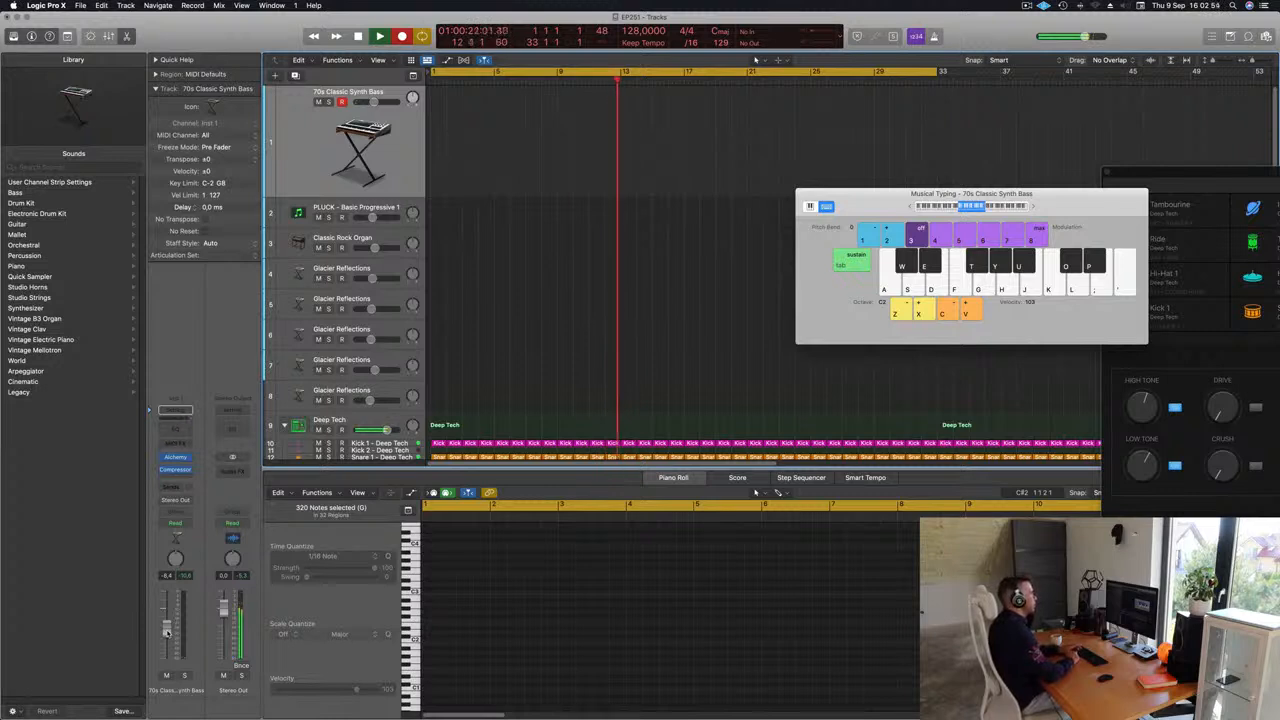
key("d")
key("d")
key("d")
key("d")
key("d")
key("d")
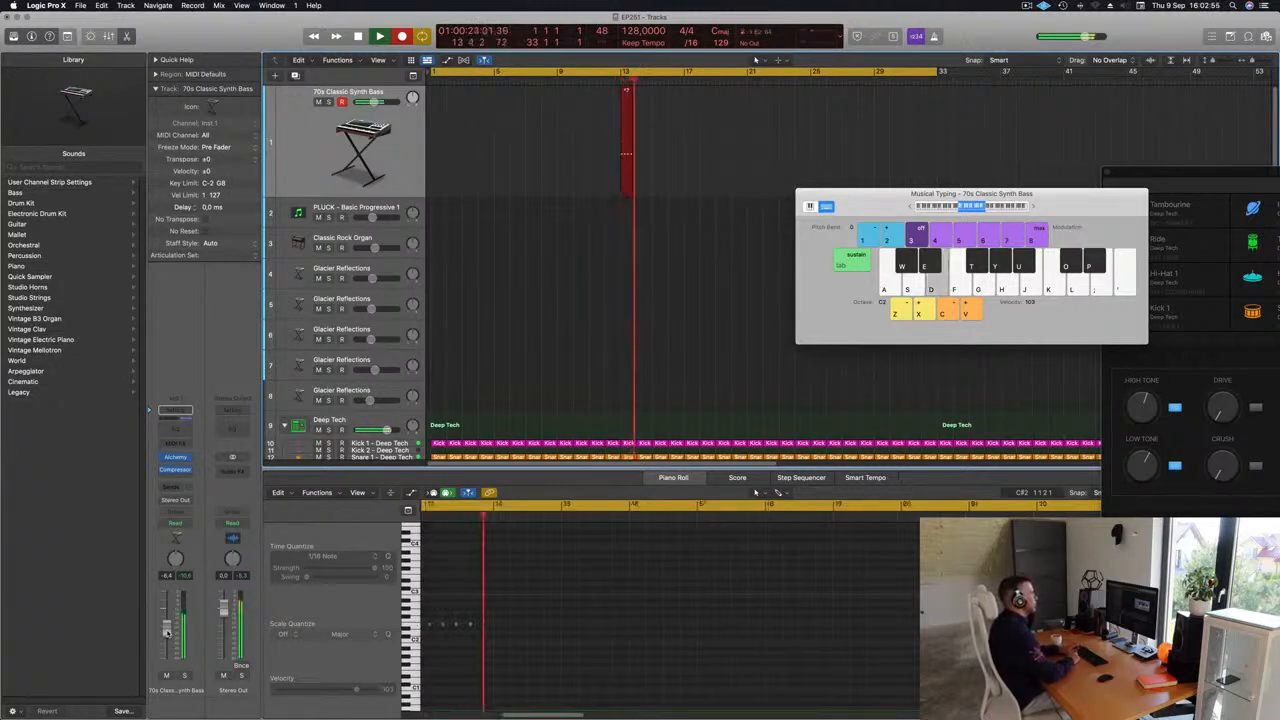
key("d")
key("d")
key("d")
key("d")
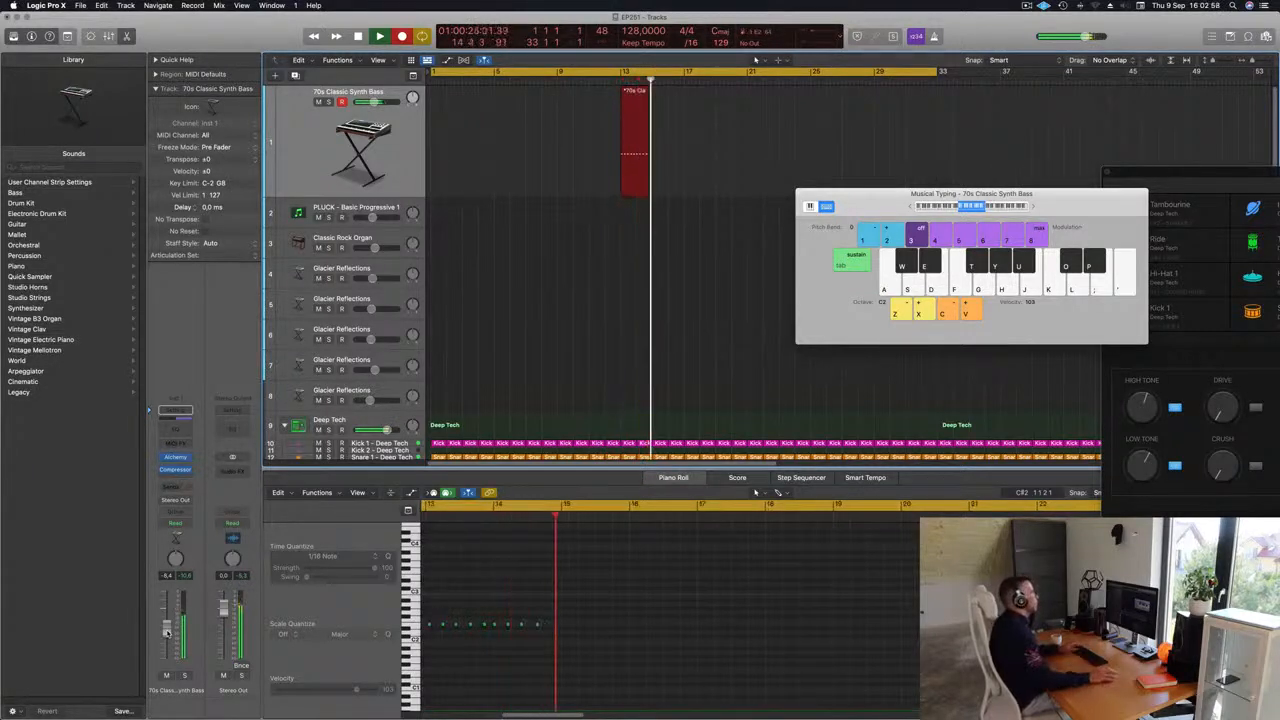
key("space")
Move the recorded bass region to bar 1 and play it back with its notes shown in the piano roll.
left_click_drag(633, 94, 443, 96)
key("space")
key("space")
left_click(486, 660)
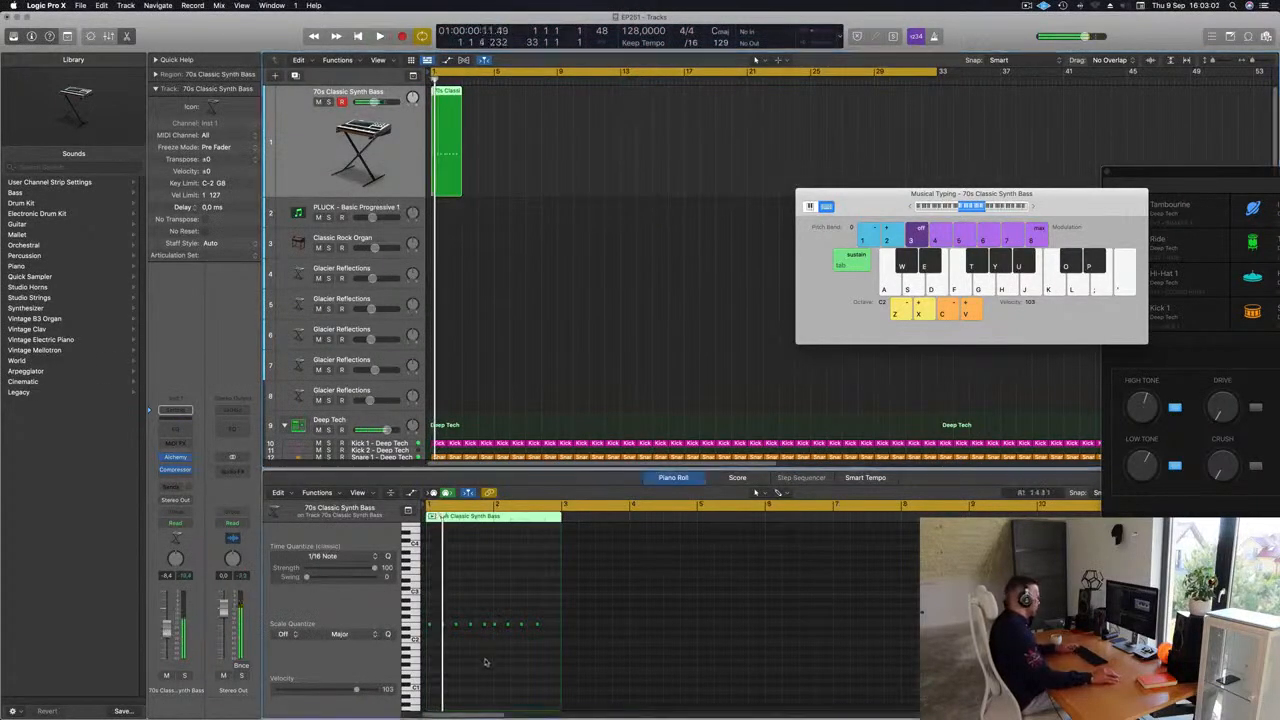
key("space")
scroll(486, 660, "up", 3)
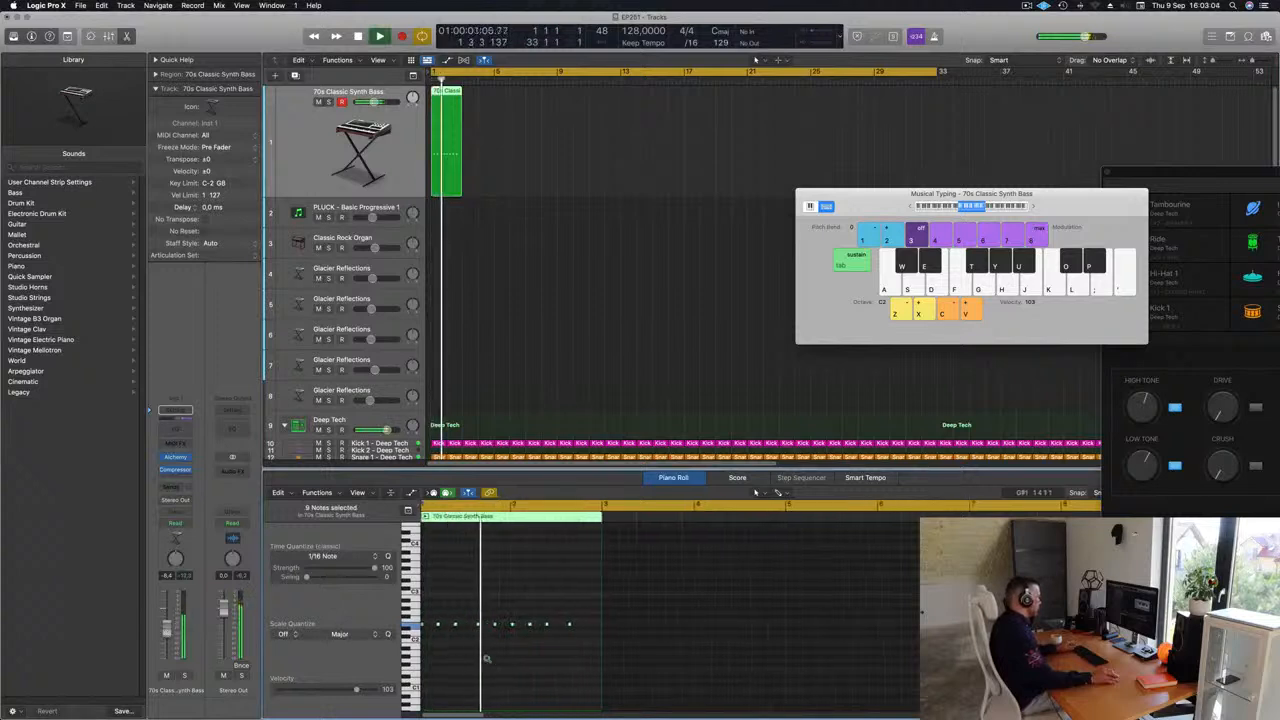
key("space")
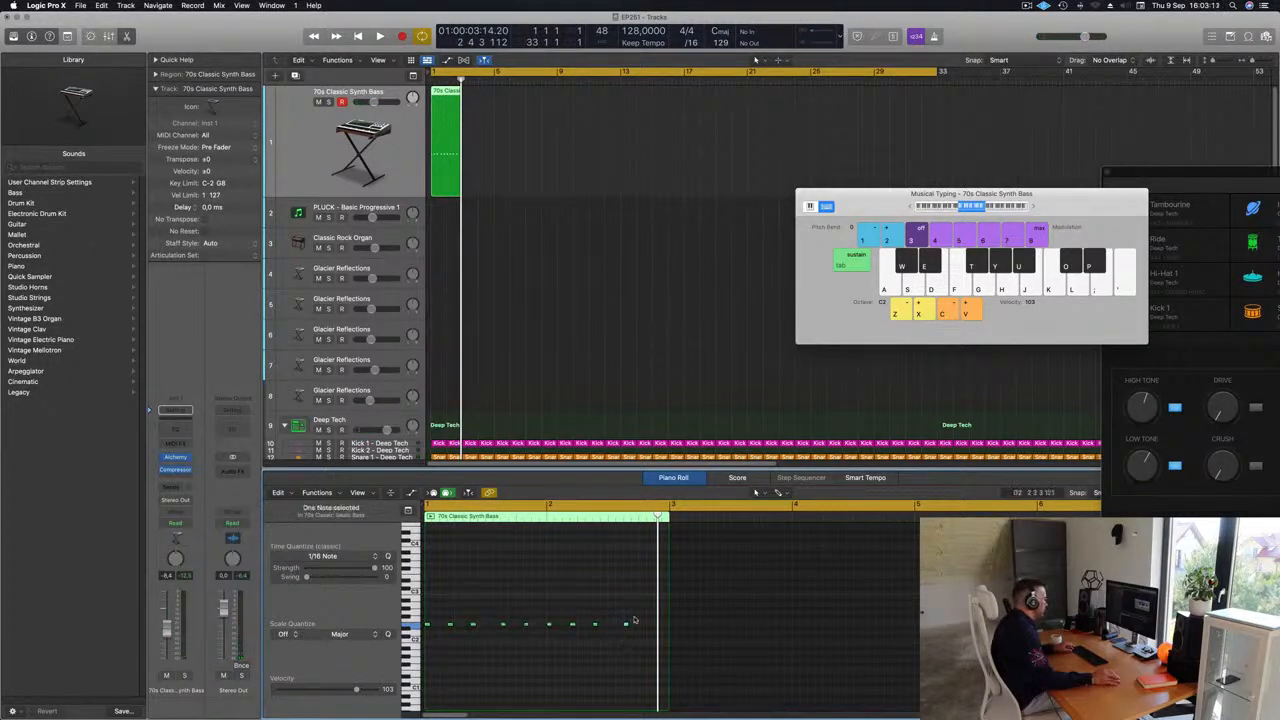
Copy the riff's last note about three sixteenths later, near the end of bar 2, undoing any further extension past the two bars.
left_click_drag(627, 626, 650, 627)
key("space")
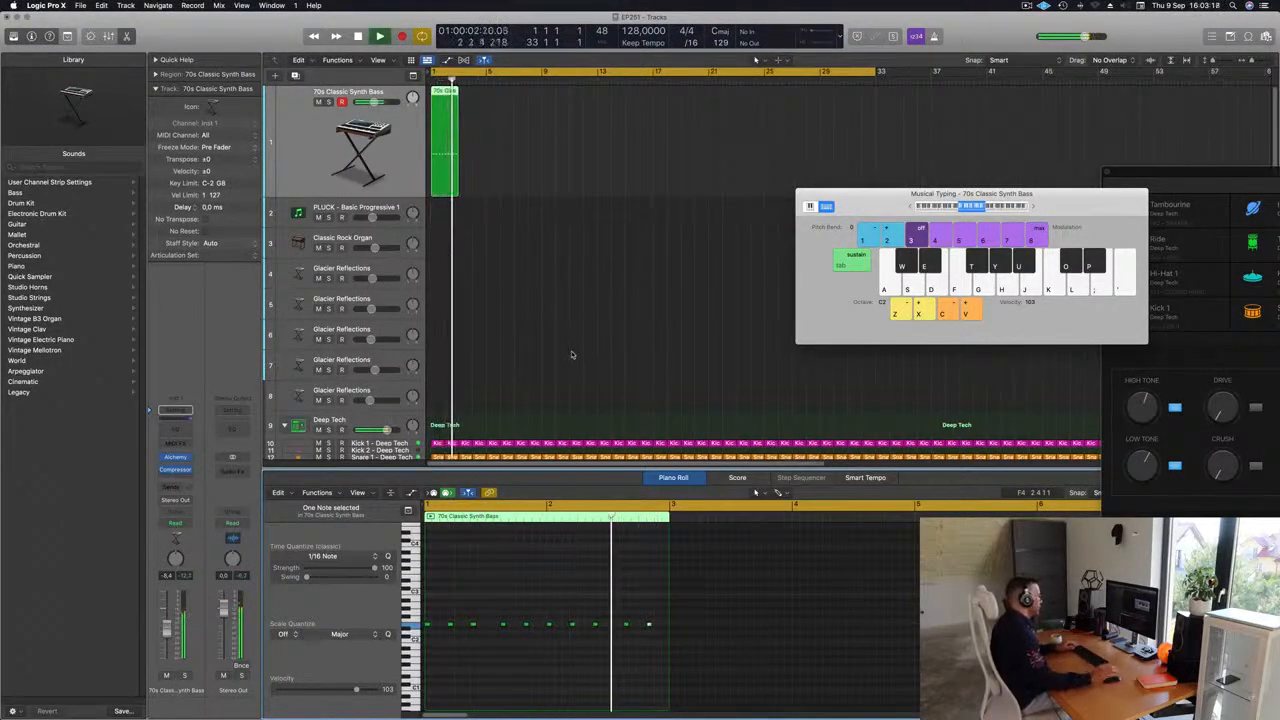
key("space")
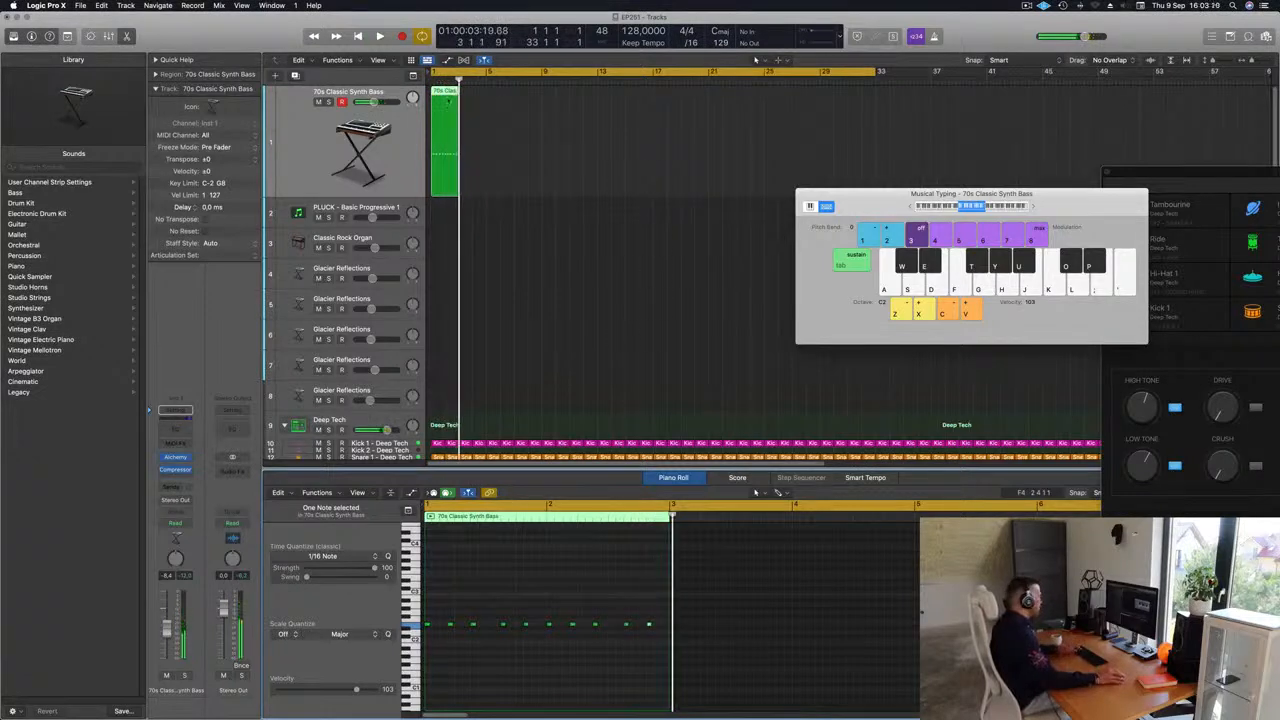
left_click_drag(650, 626, 681, 626)
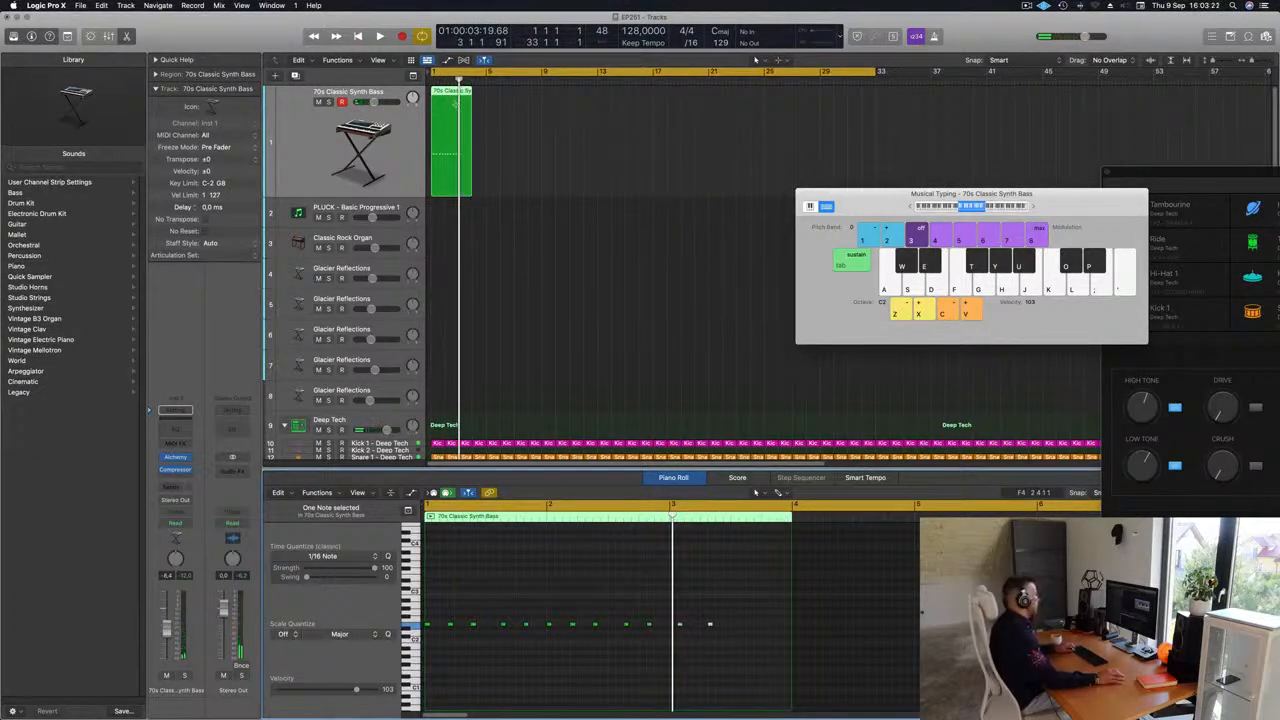
key("super+z")
Repeat the two-bar bass region three times and play the sequence from bar 1.
left_click(473, 101)
left_click(435, 127)
key("super+r")
key("super+r")
key("super+r")
key("Return")
key("space")
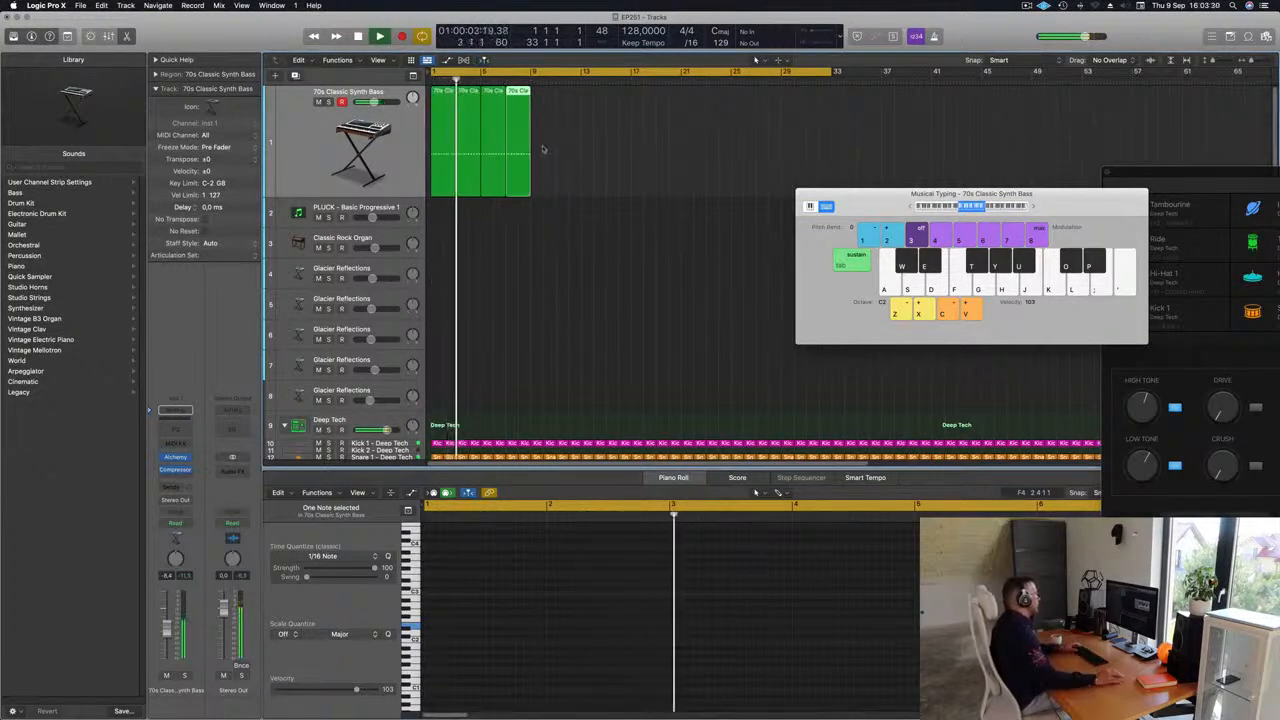
Raise the last note of the first bass region by one semitone and delete the three copies behind it.
left_click(443, 131)
key("Return")
left_click_drag(645, 608, 656, 634)
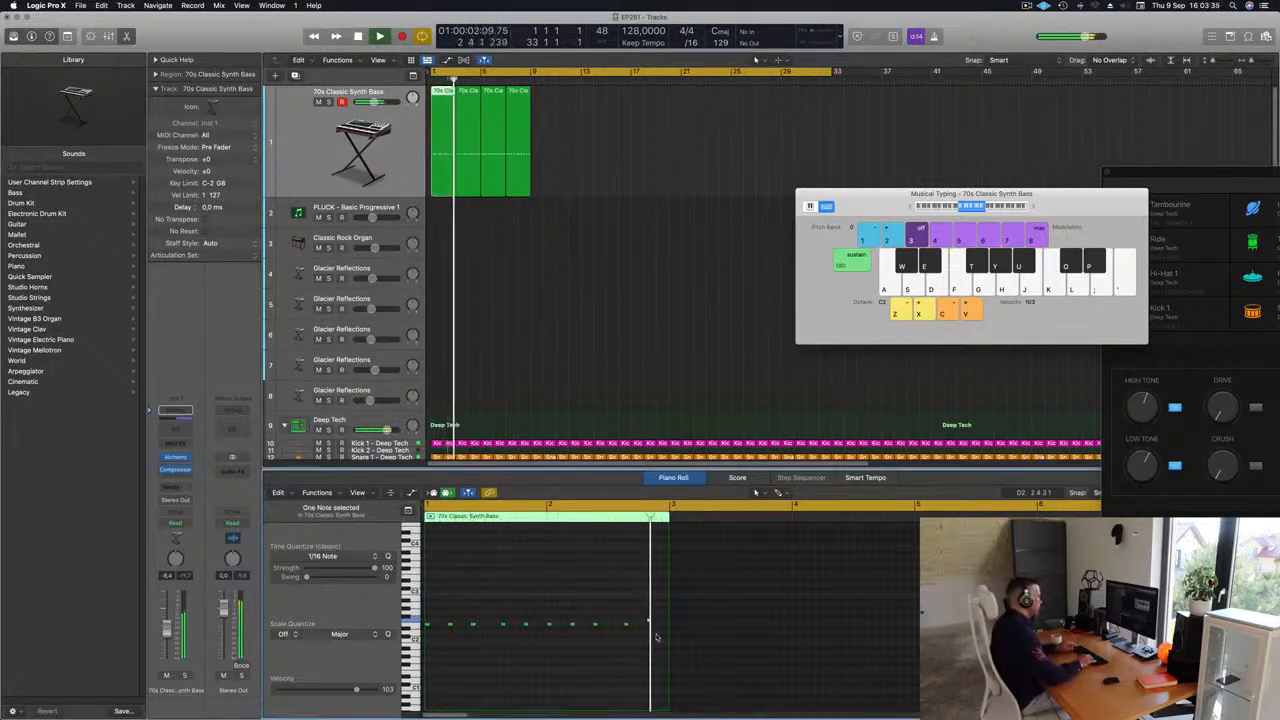
key("Return")
left_click_drag(543, 147, 475, 175)
key("Delete")
Repeat the edited bass region three times and shorten the cycle range to the eight bars it fills.
left_click(446, 174)
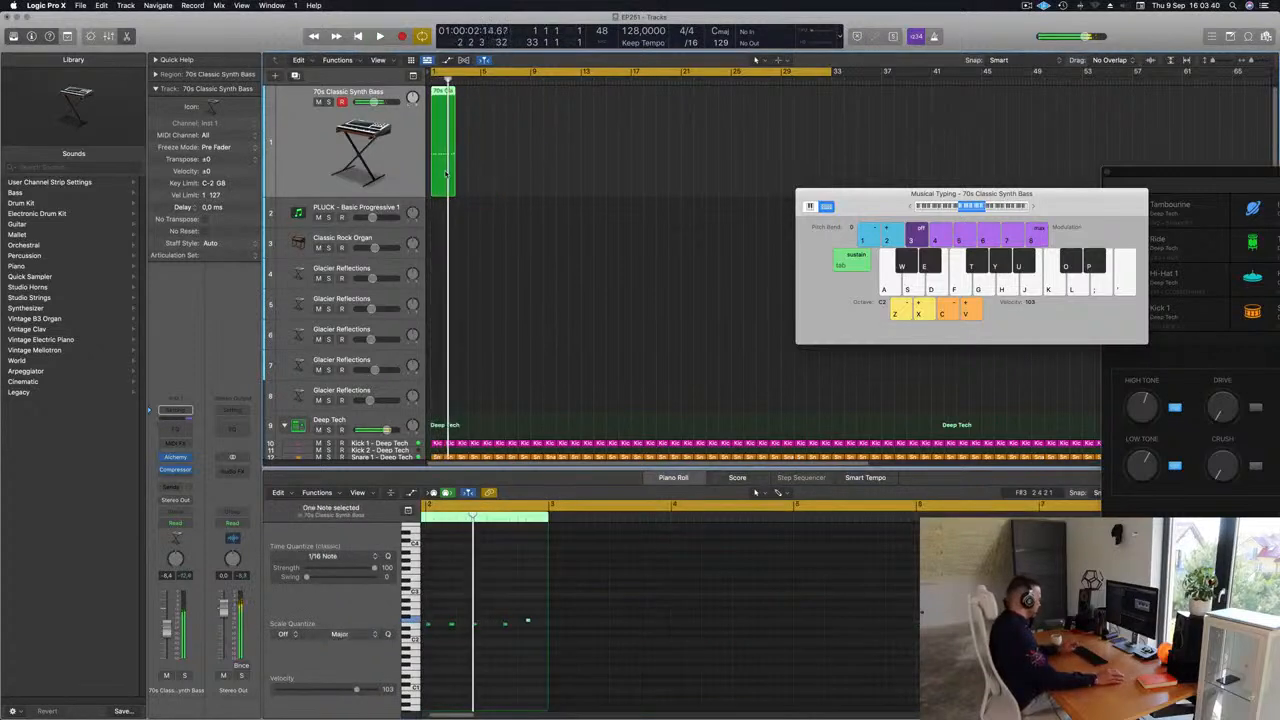
key("super+r")
key("super+r")
key("super+r")
key("Return")
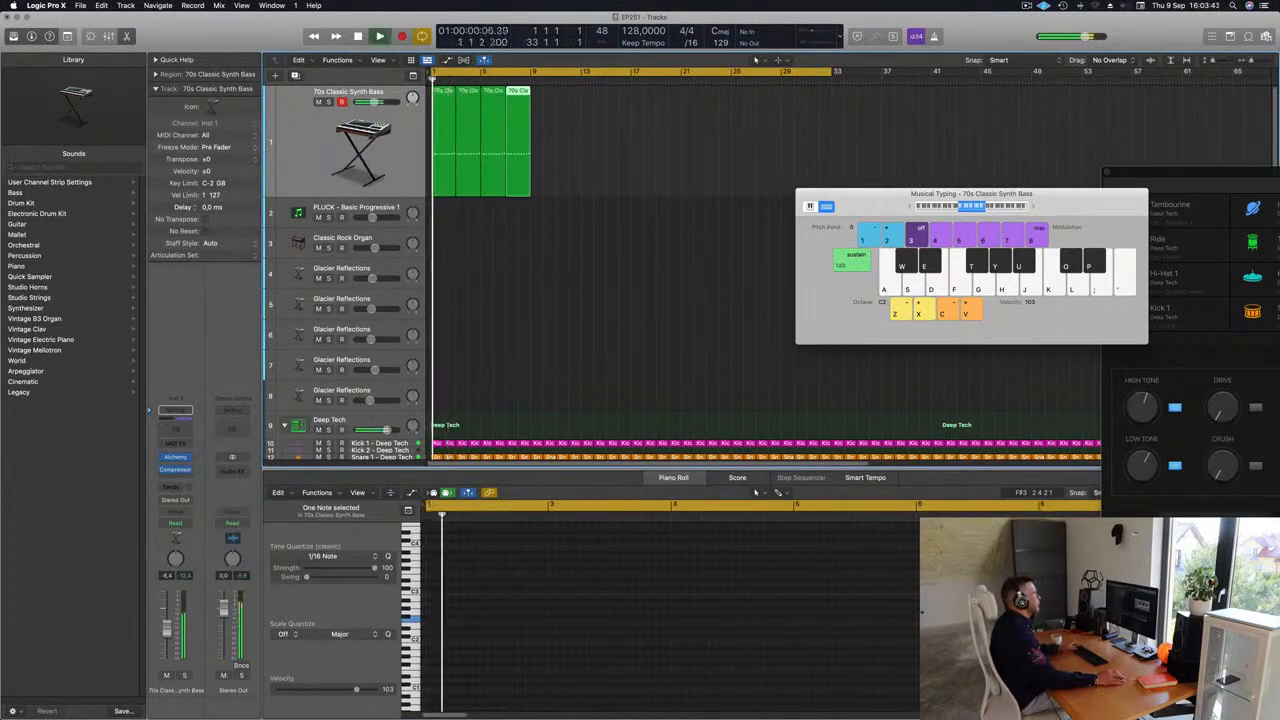
left_click_drag(836, 75, 535, 73)
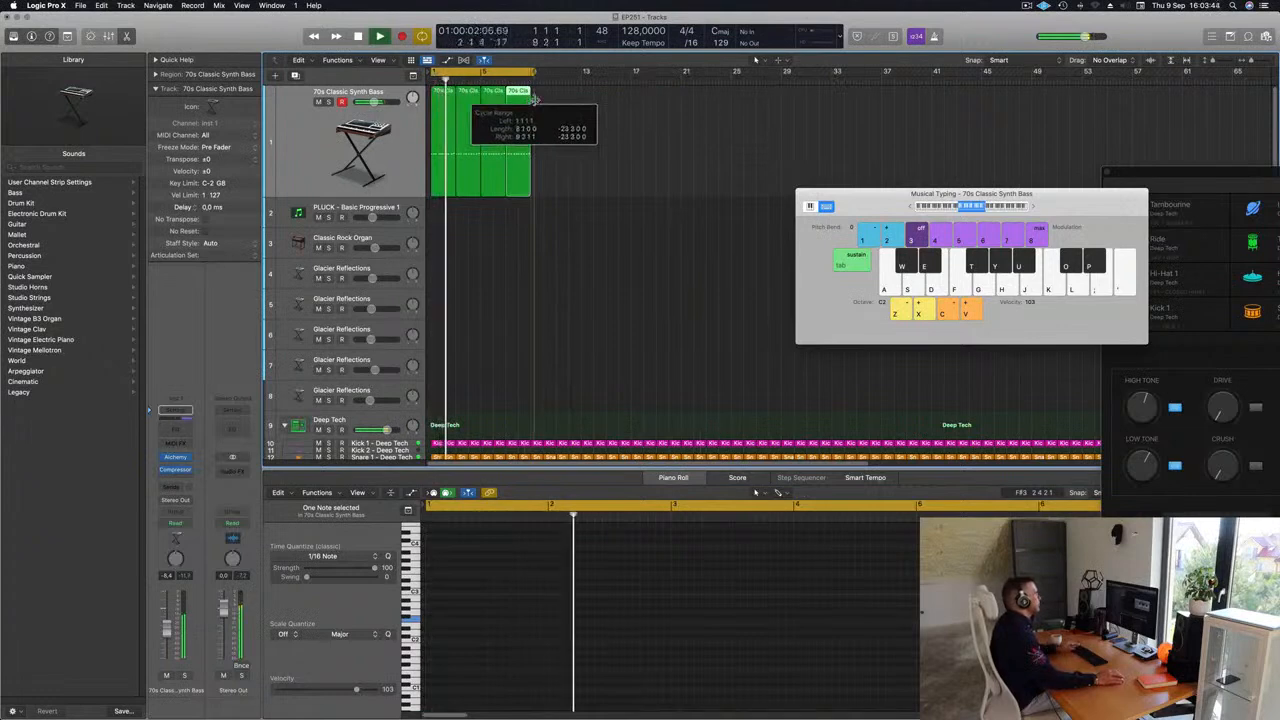
scroll(547, 206, "up", 5)
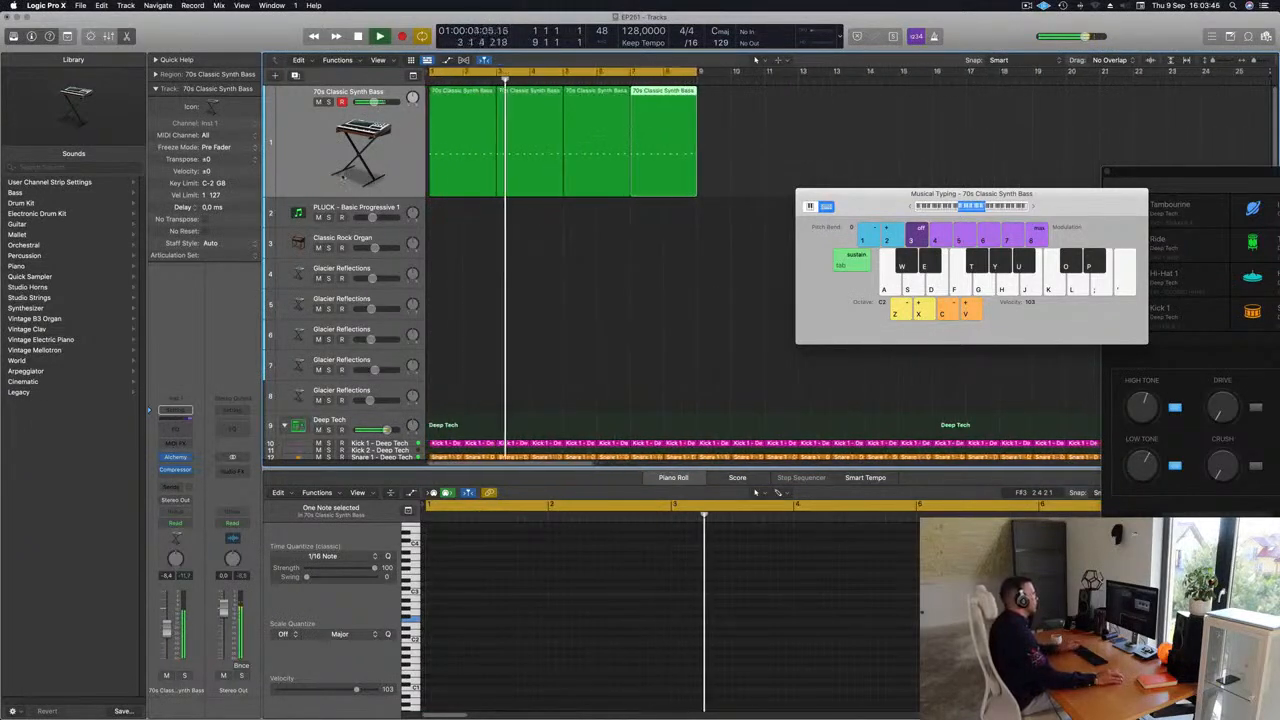
Morph the bass track's Alchemy performance pad from Smooth toward Bright during playback, then close the synth.
left_click(284, 173)
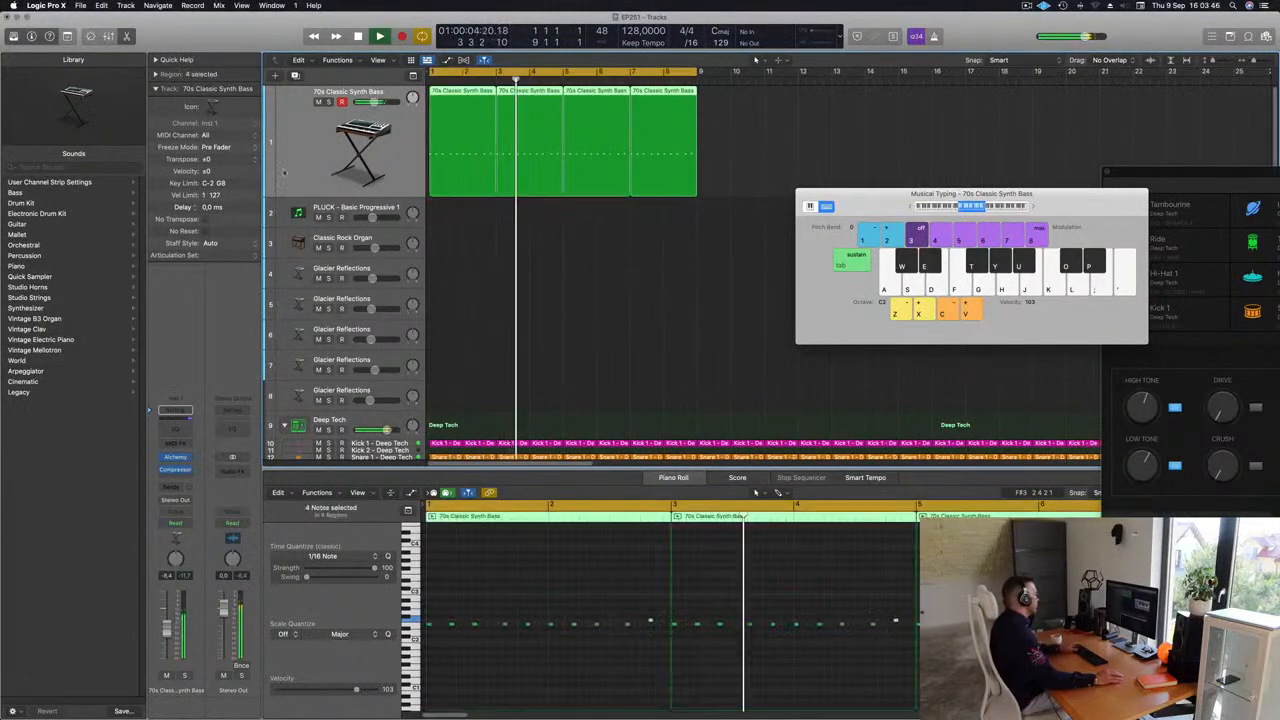
left_click(175, 457)
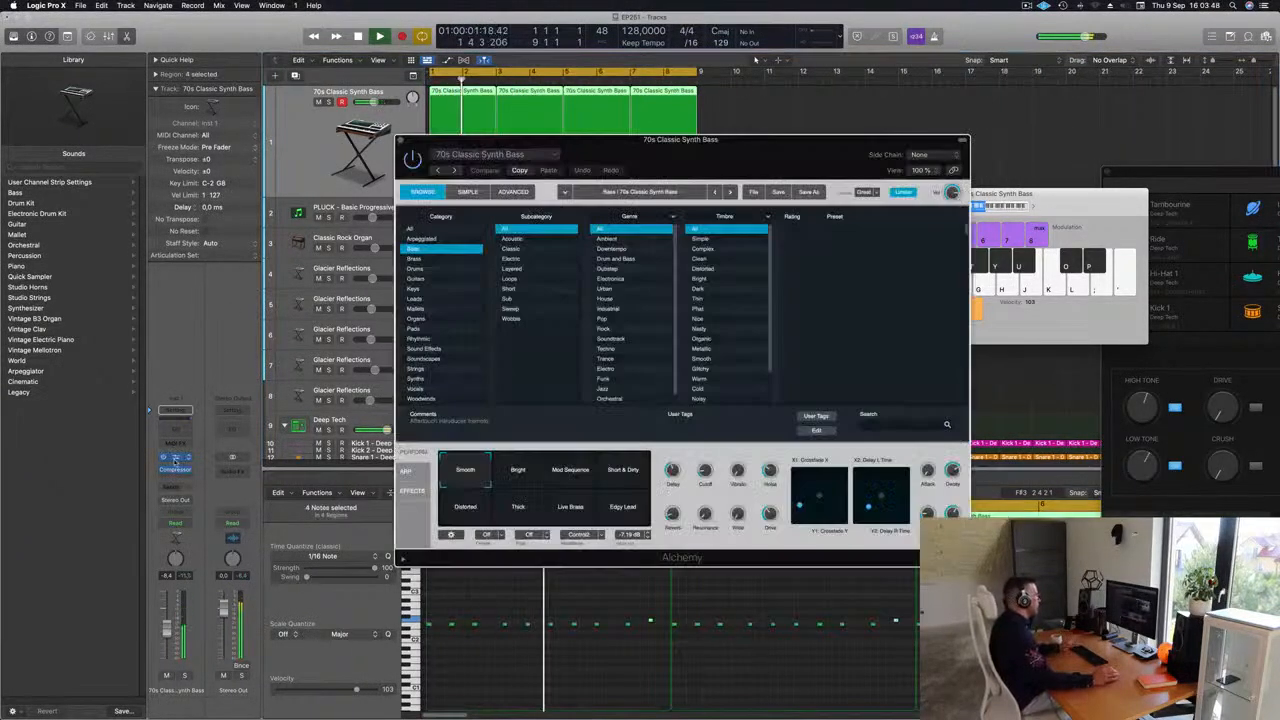
left_click(570, 471)
left_click(540, 475)
left_click(499, 474)
left_click_drag(501, 487, 502, 475)
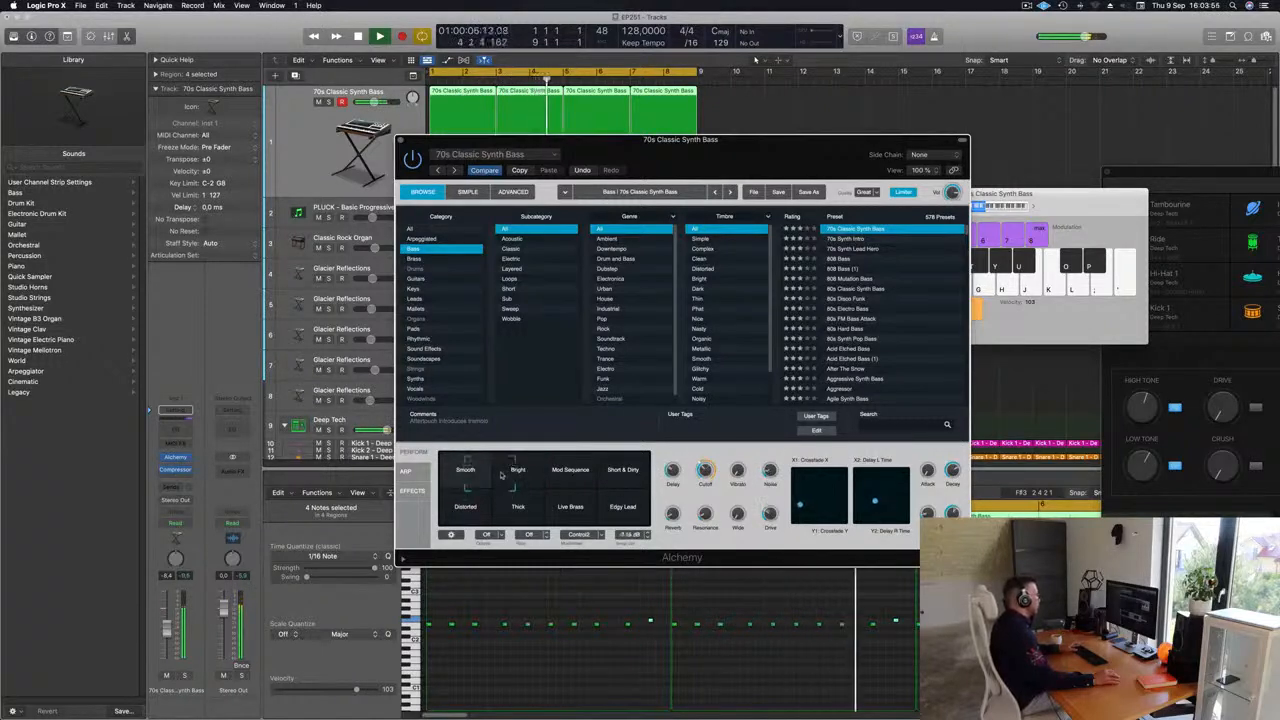
left_click(503, 472)
left_click(478, 473)
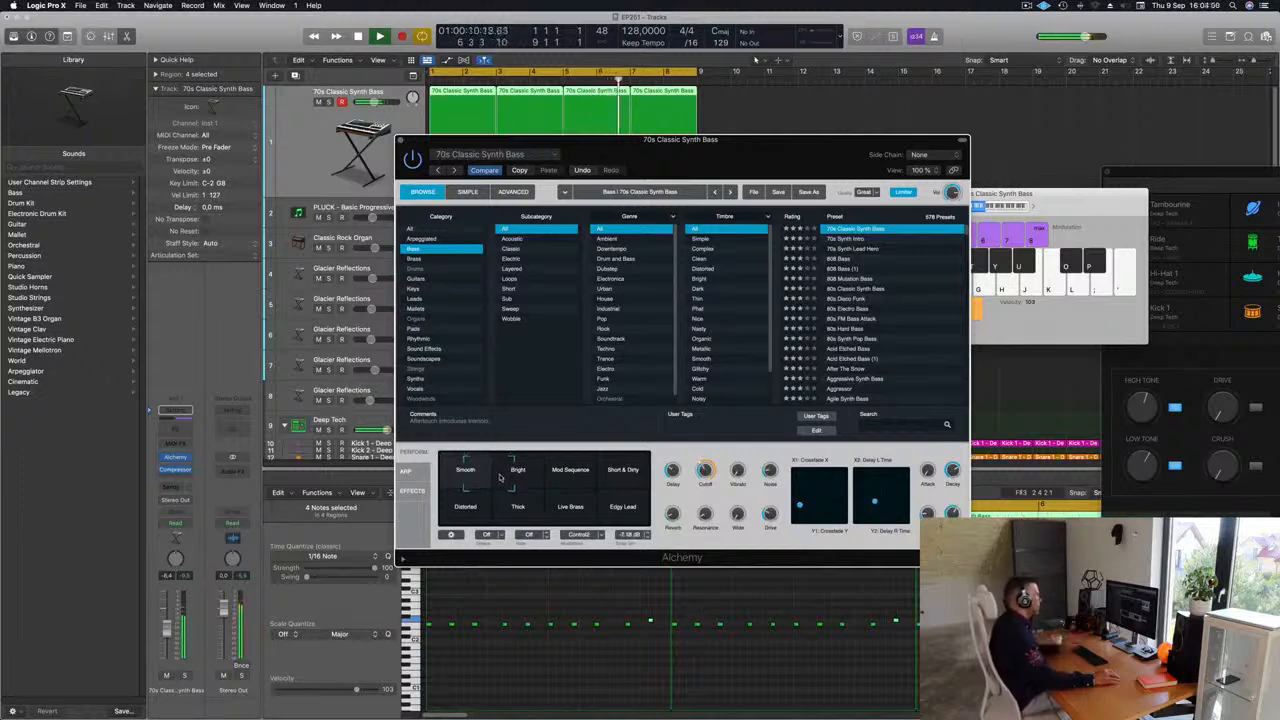
left_click_drag(498, 490, 466, 466)
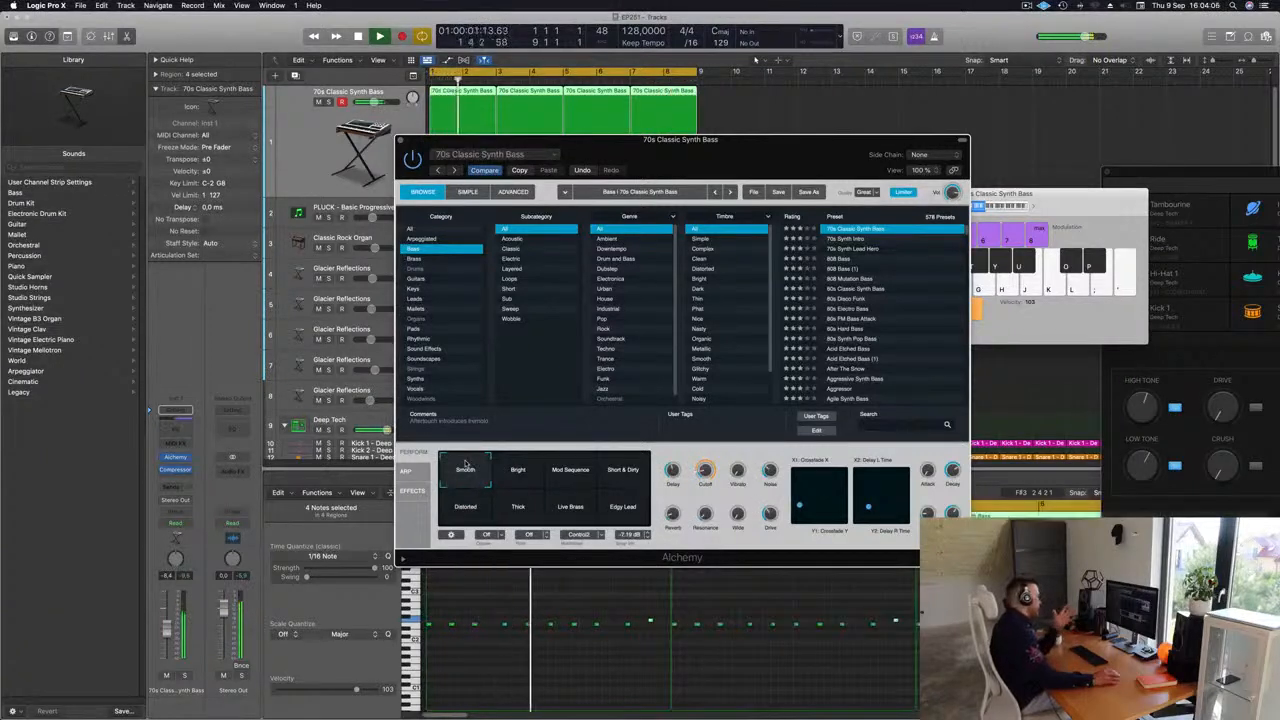
left_click_drag(482, 464, 541, 466)
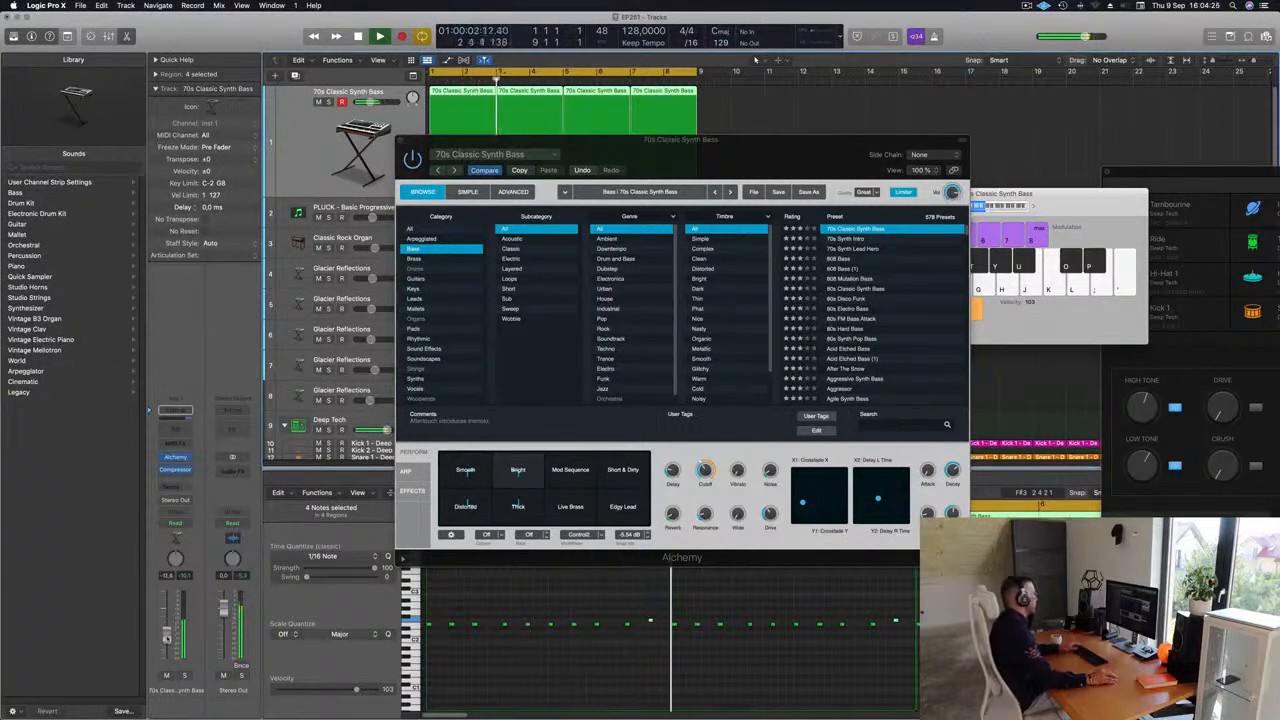
left_click(402, 140)
Copy the first bass region to bar 1 of the PLUCK - Basic Progressive 1 track with its notes an octave higher.
left_click(345, 207)
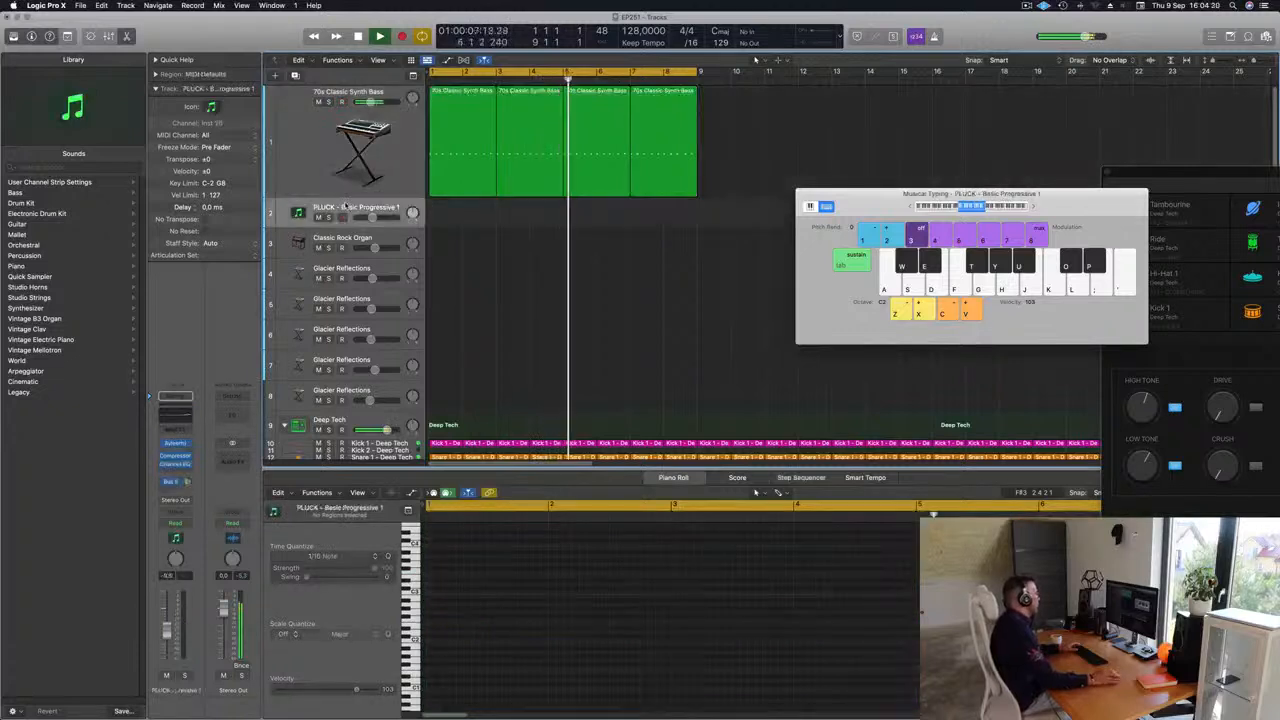
left_click(465, 135)
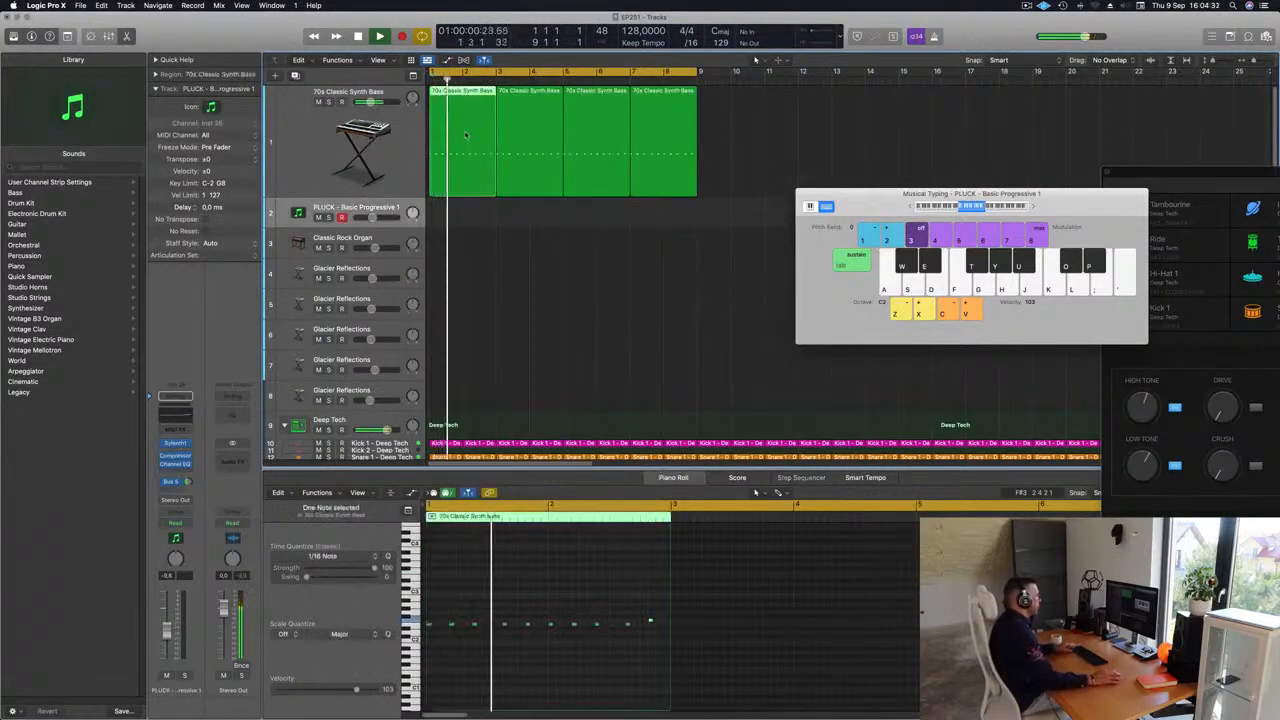
left_click_drag(465, 135, 463, 215)
key("space")
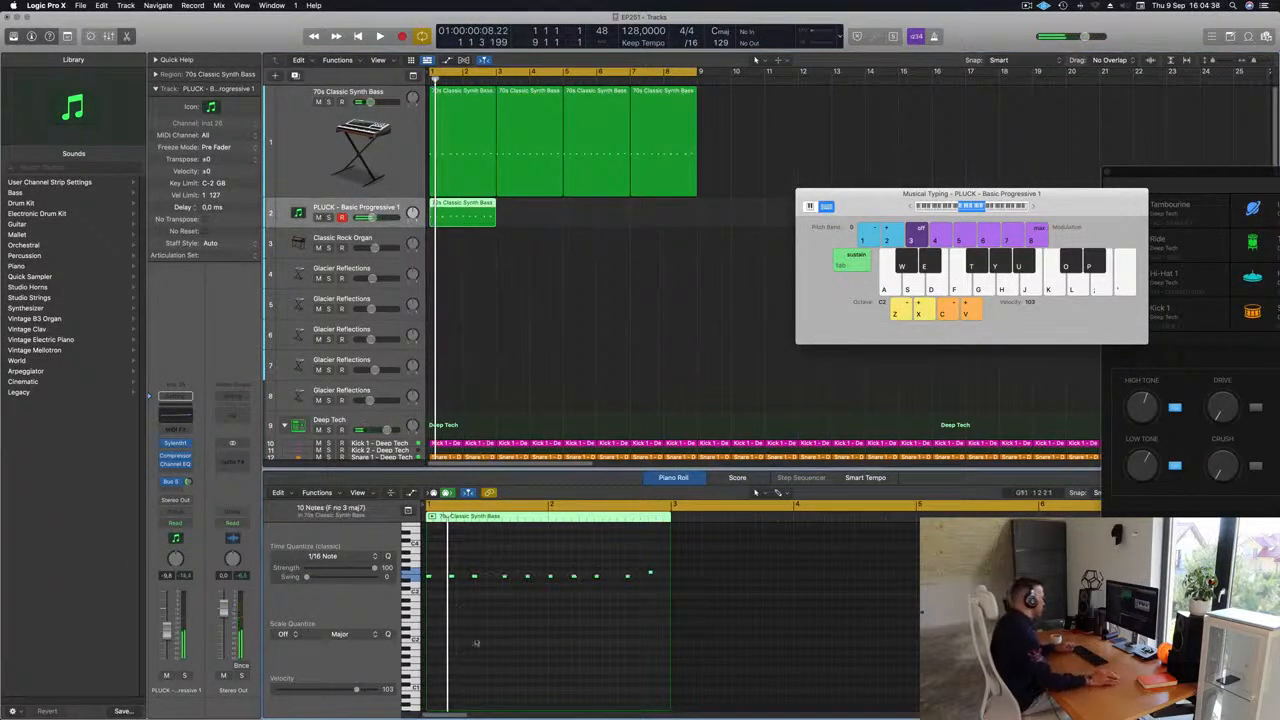
Duplicate all of the pluck region's notes one octave lower and repeat the region three times to fill eight bars.
left_click_drag(428, 578, 430, 628)
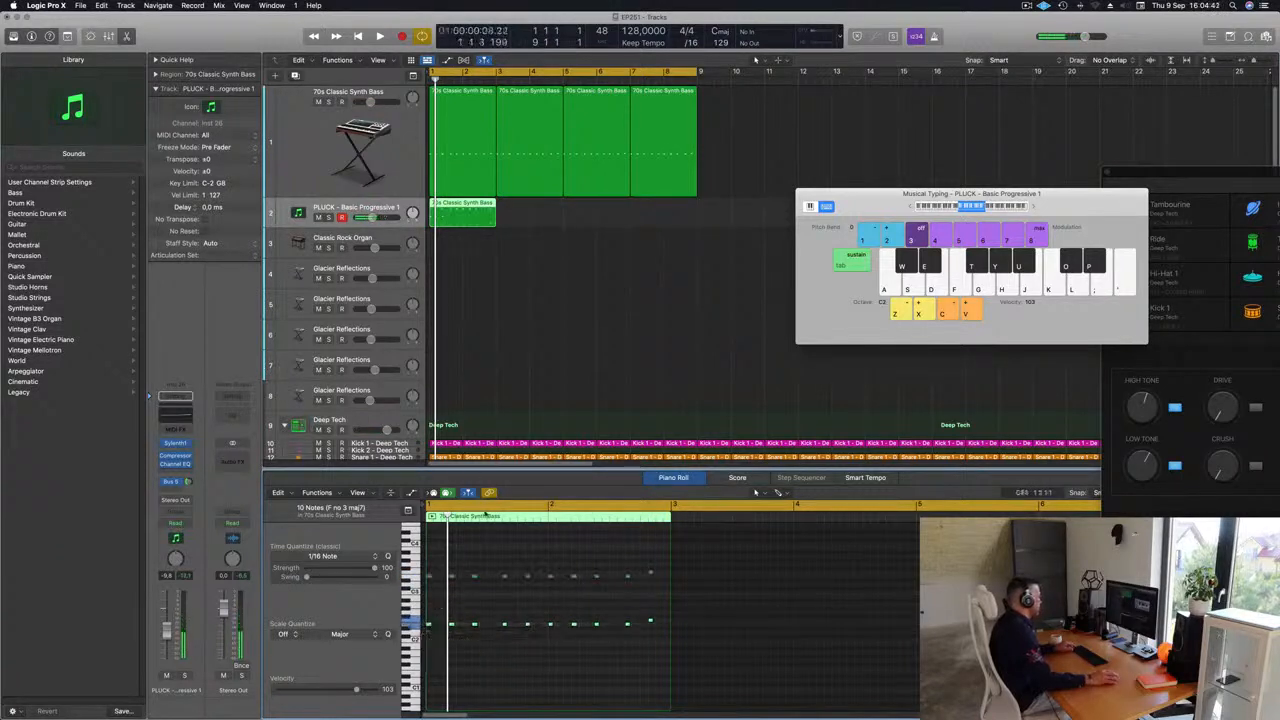
key("space")
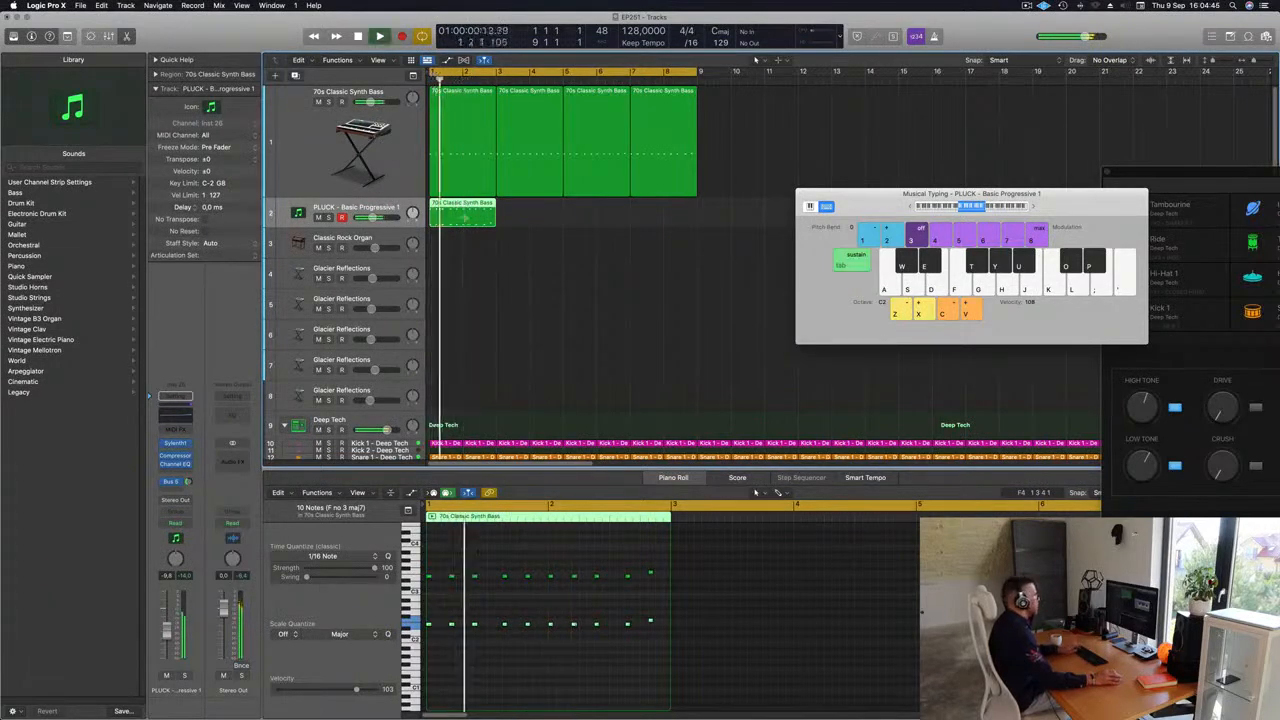
key("super+r")
key("super+r")
key("super+r")
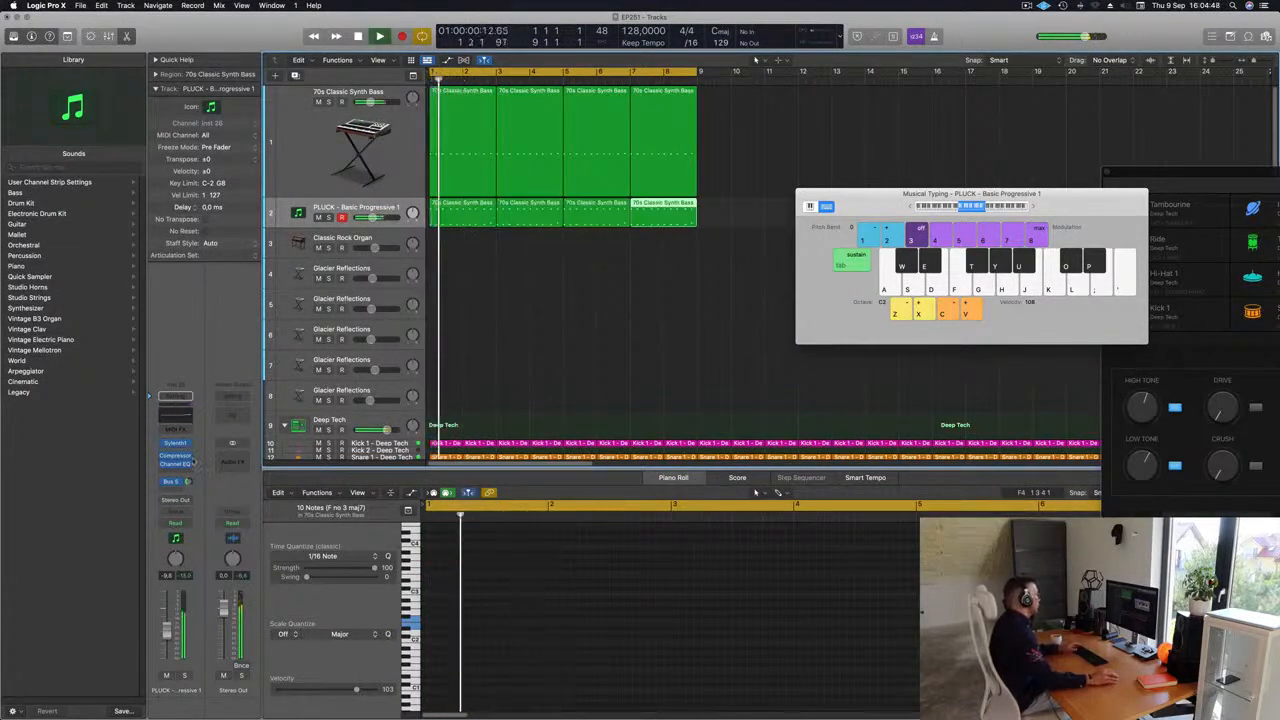
Adjust the delay feedback and dry/wet mix in the pluck track's Sylenth1 synth, then close it.
left_click(175, 443)
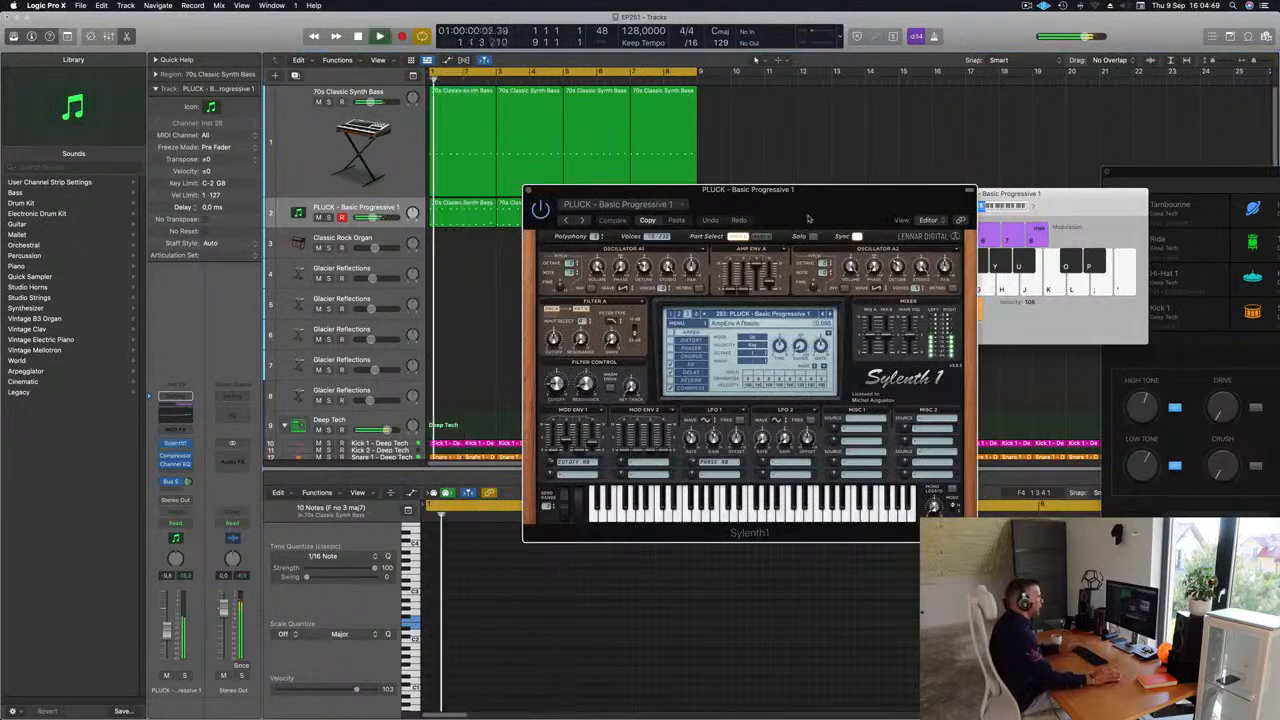
left_click_drag(813, 215, 777, 219)
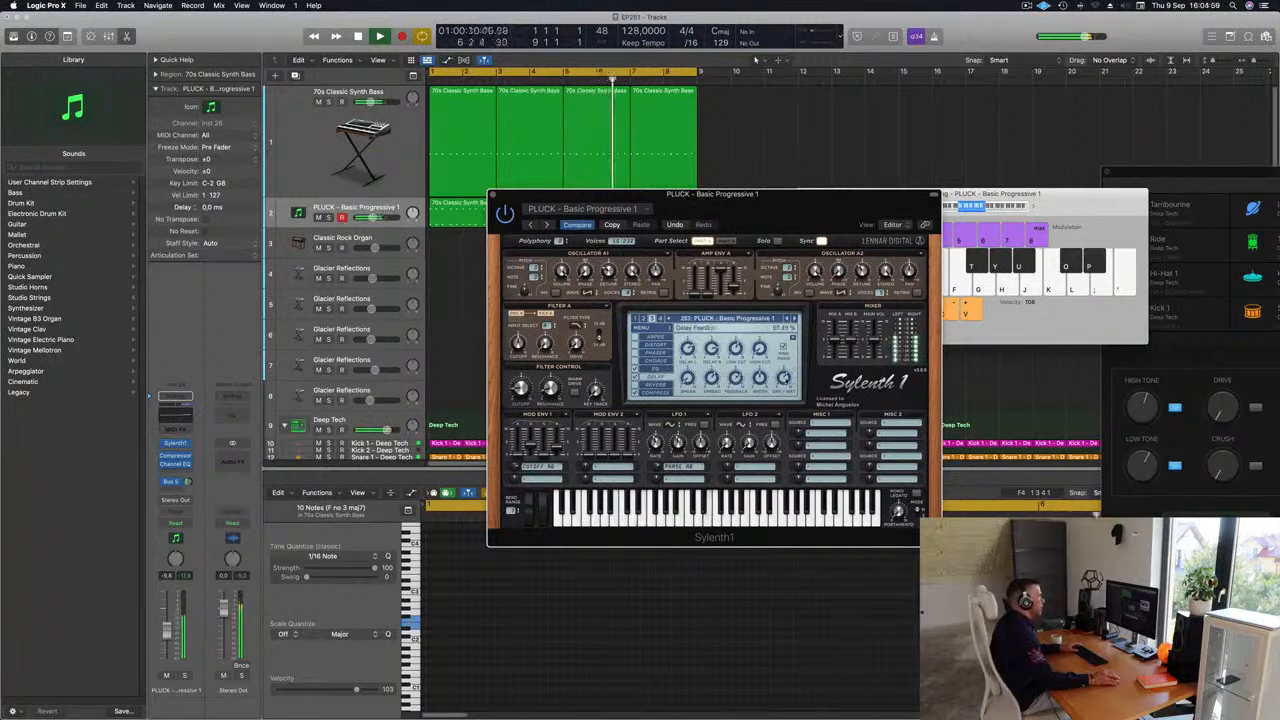
mouse_move(811, 196)
left_mouse_down()
mouse_move(702, 233)
mouse_move(825, 206)
left_mouse_up()
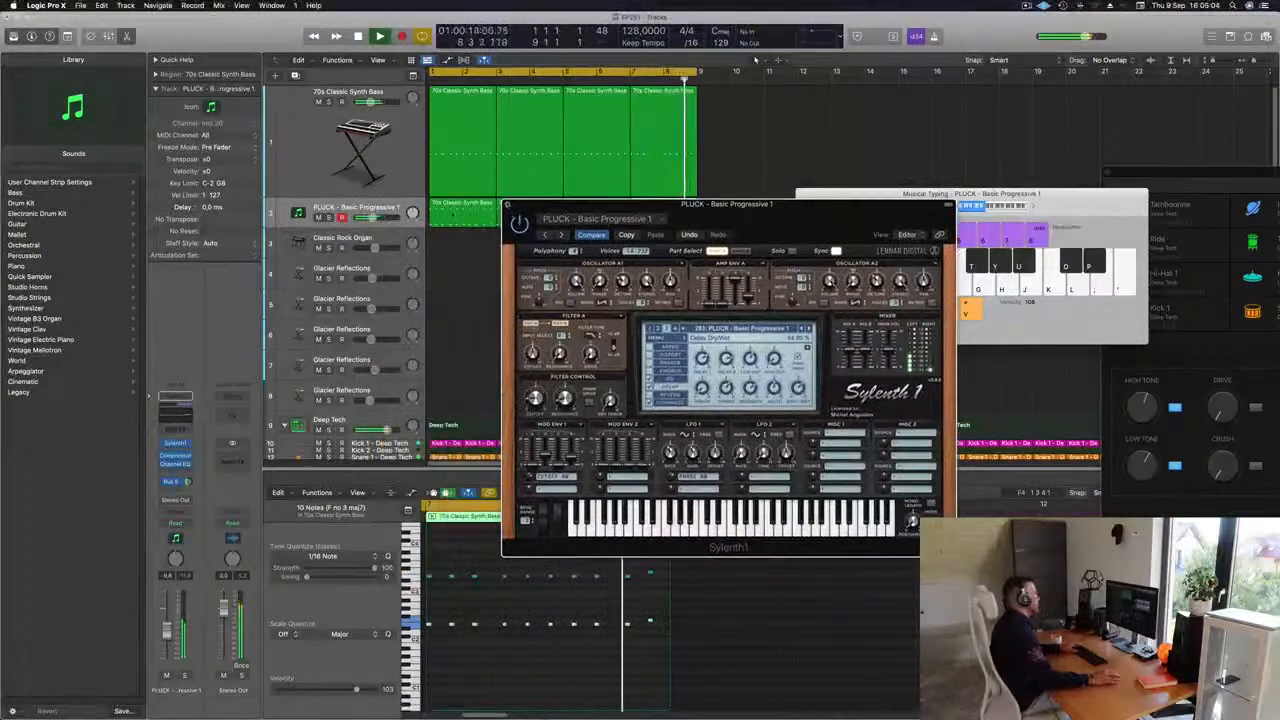
left_click(507, 204)
Restart playback and adjust the Cutoff control of the 70s Classic Synth Bass track's Alchemy synth.
left_click(303, 148)
key("Return")
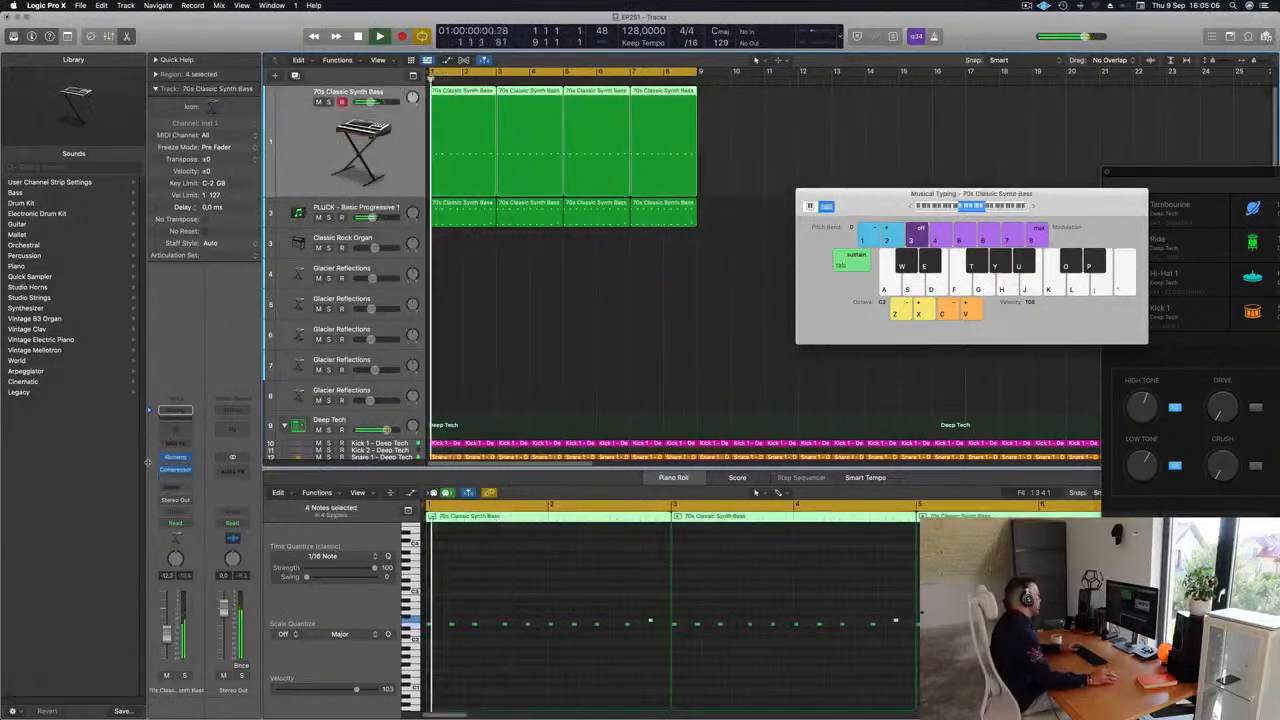
left_click(175, 457)
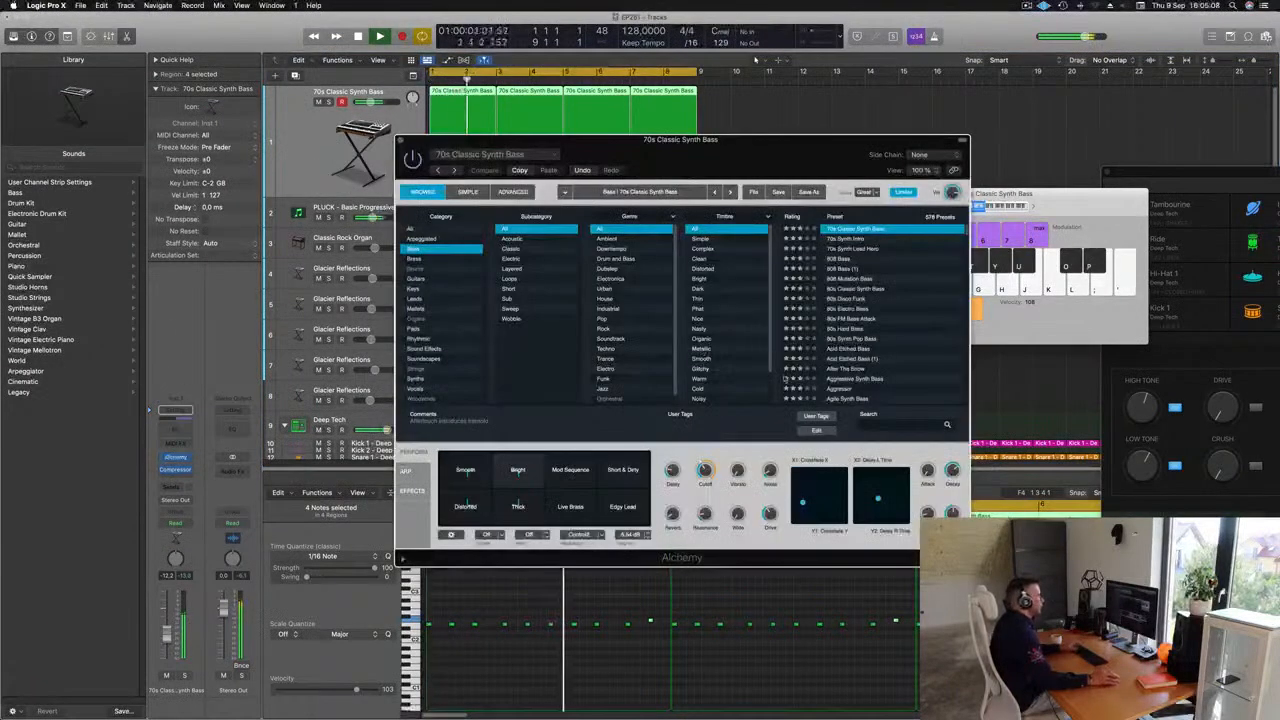
left_click_drag(704, 469, 705, 481)
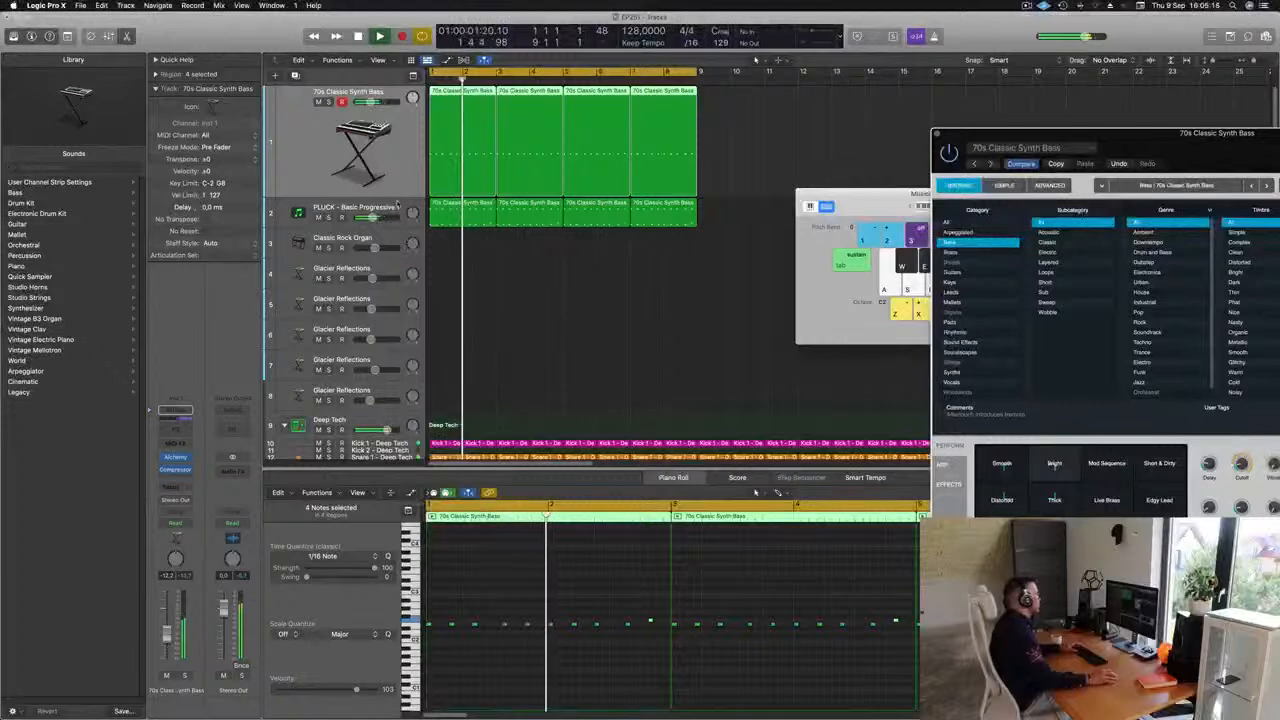
Lower the PLUCK - Basic Progressive 1 track's volume to about -13 dB during playback.
left_click(396, 205)
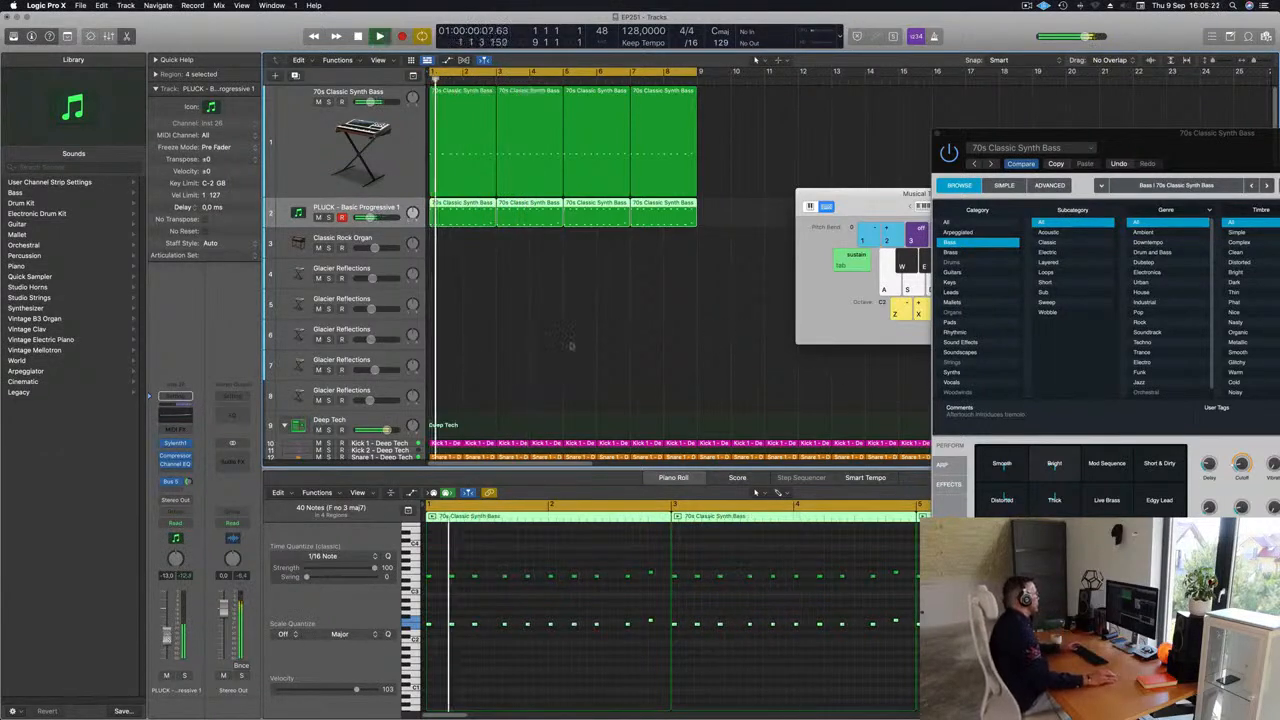
left_click_drag(168, 633, 168, 634)
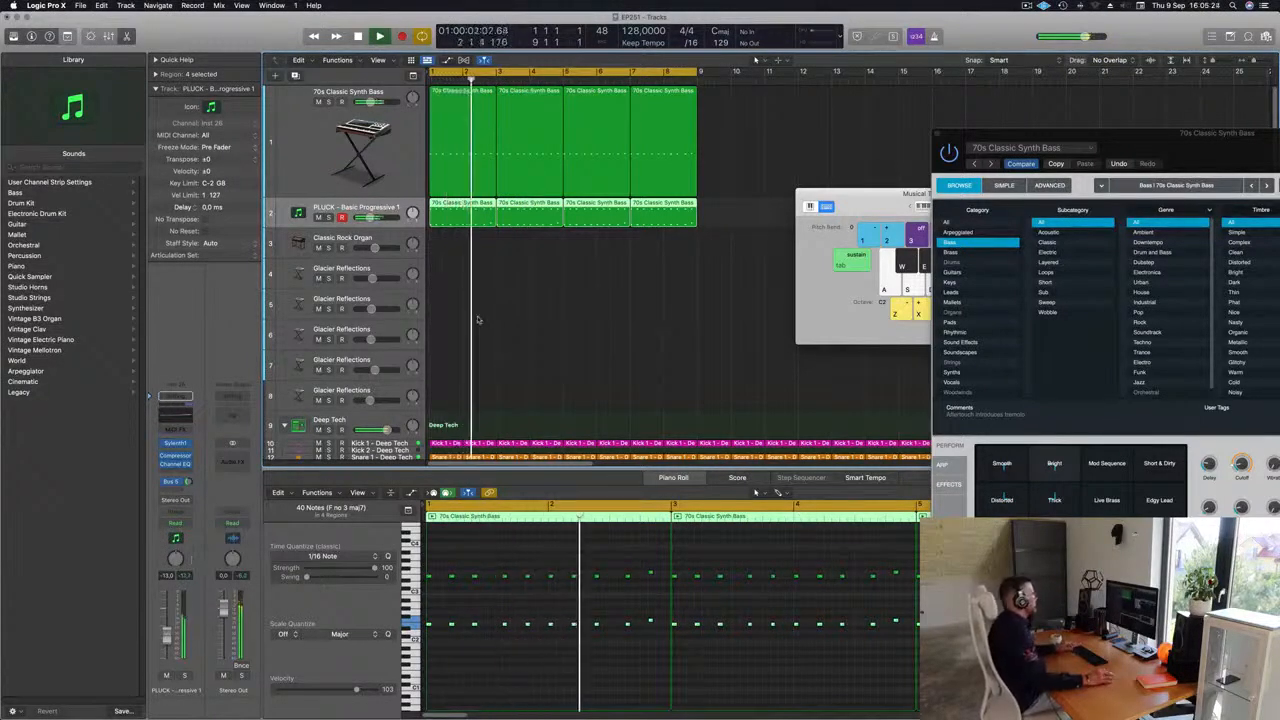
key("super+Left")
key("super+Left")
key("super+Left")
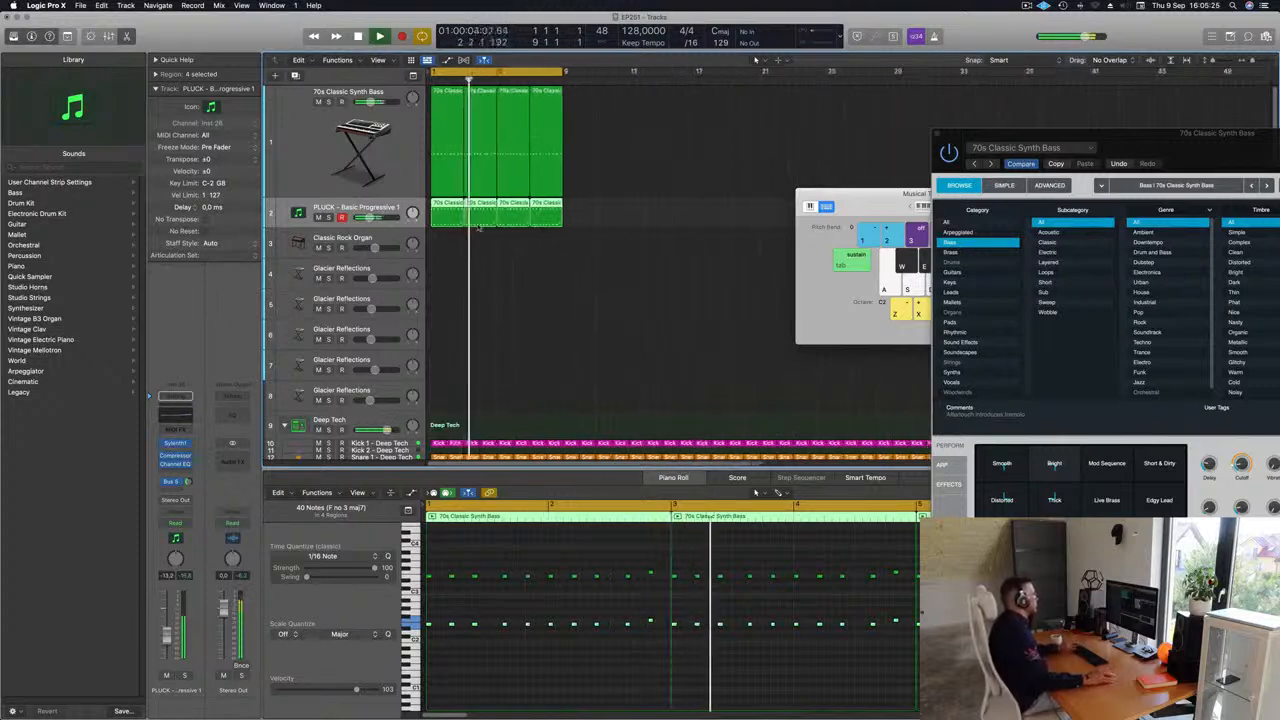
Open the Vintage B3 on the Classic Rock Organ track and record a two-bar organ part from bar 5 to bar 7.
left_click(316, 241)
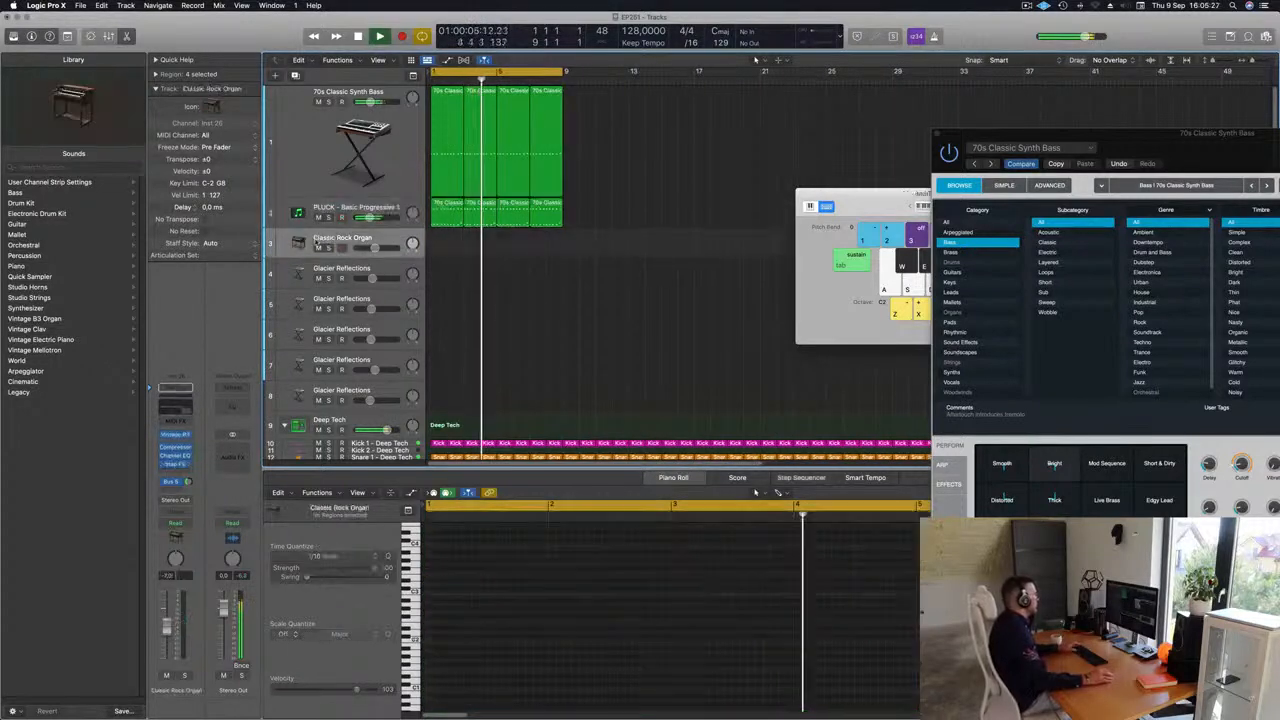
left_click(176, 436)
left_click_drag(683, 256, 794, 208)
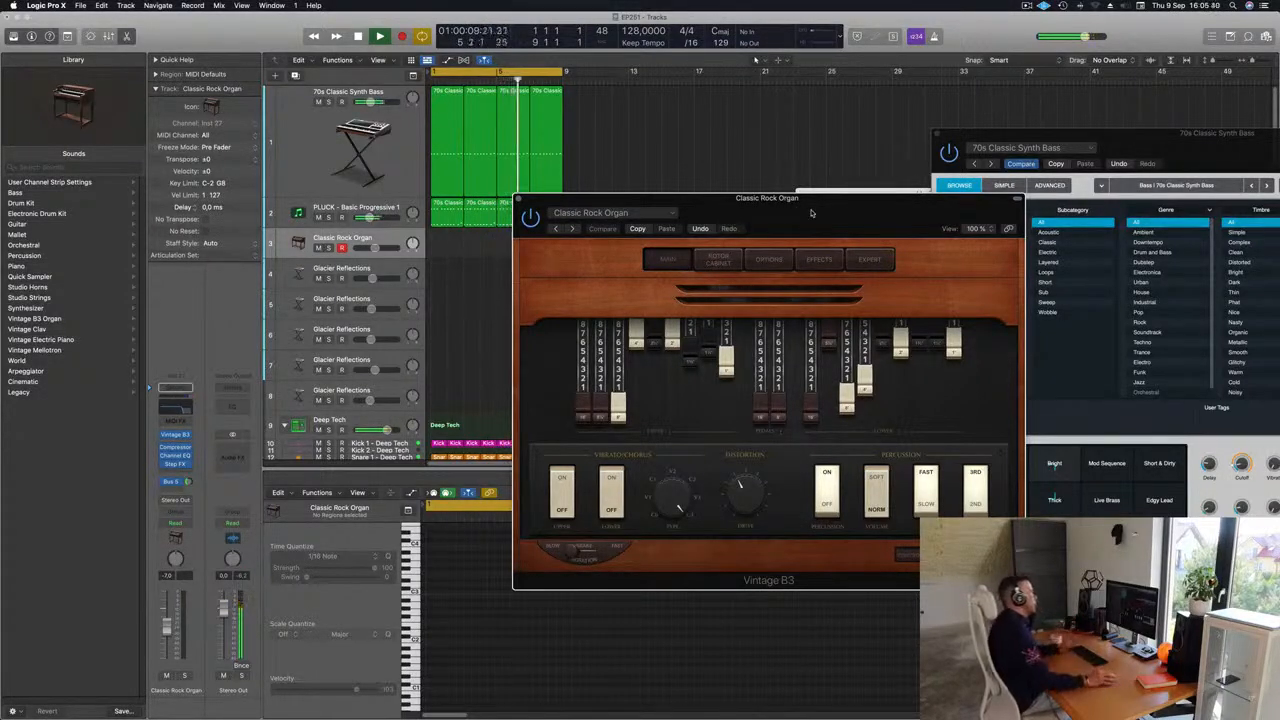
left_click_drag(816, 213, 918, 158)
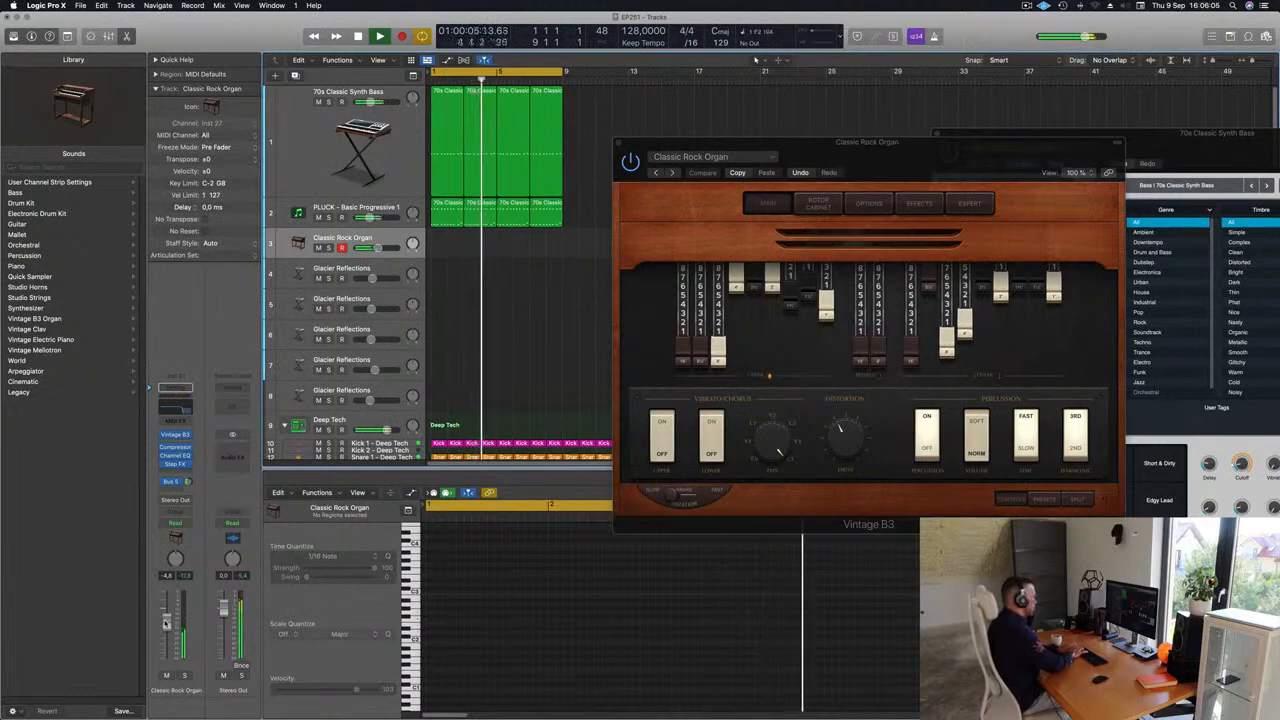
key("r")
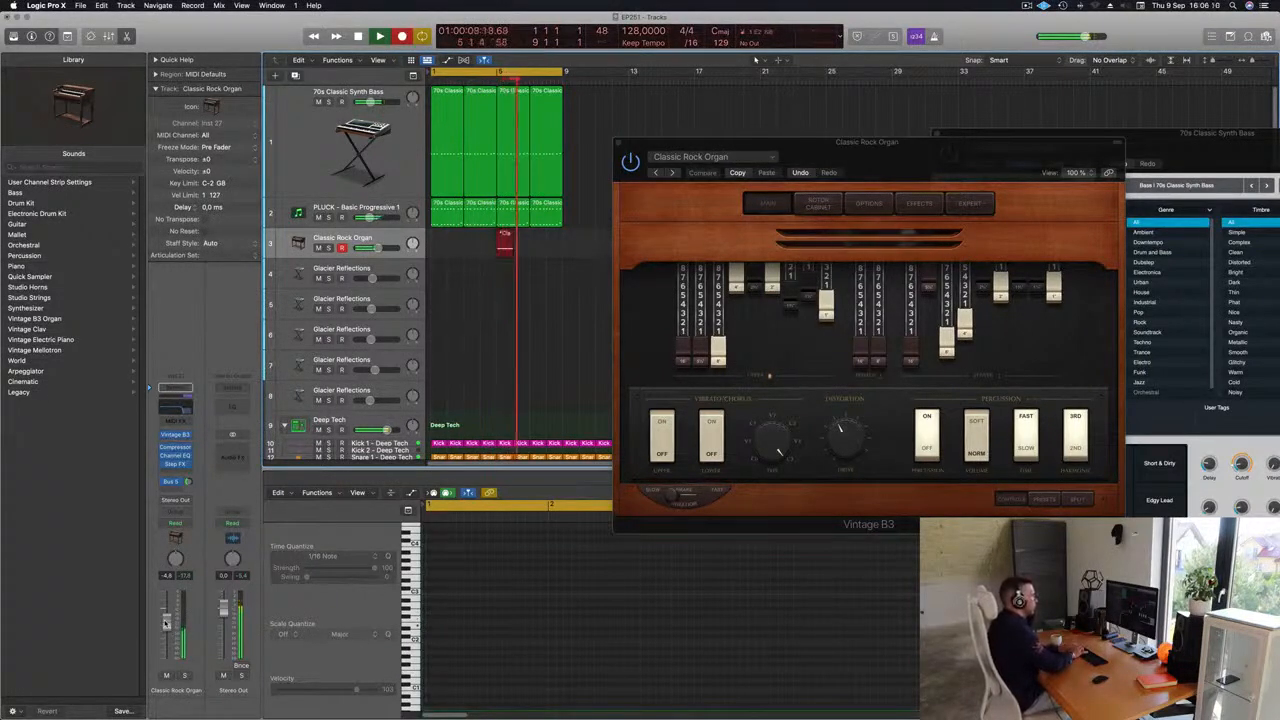
key("space")
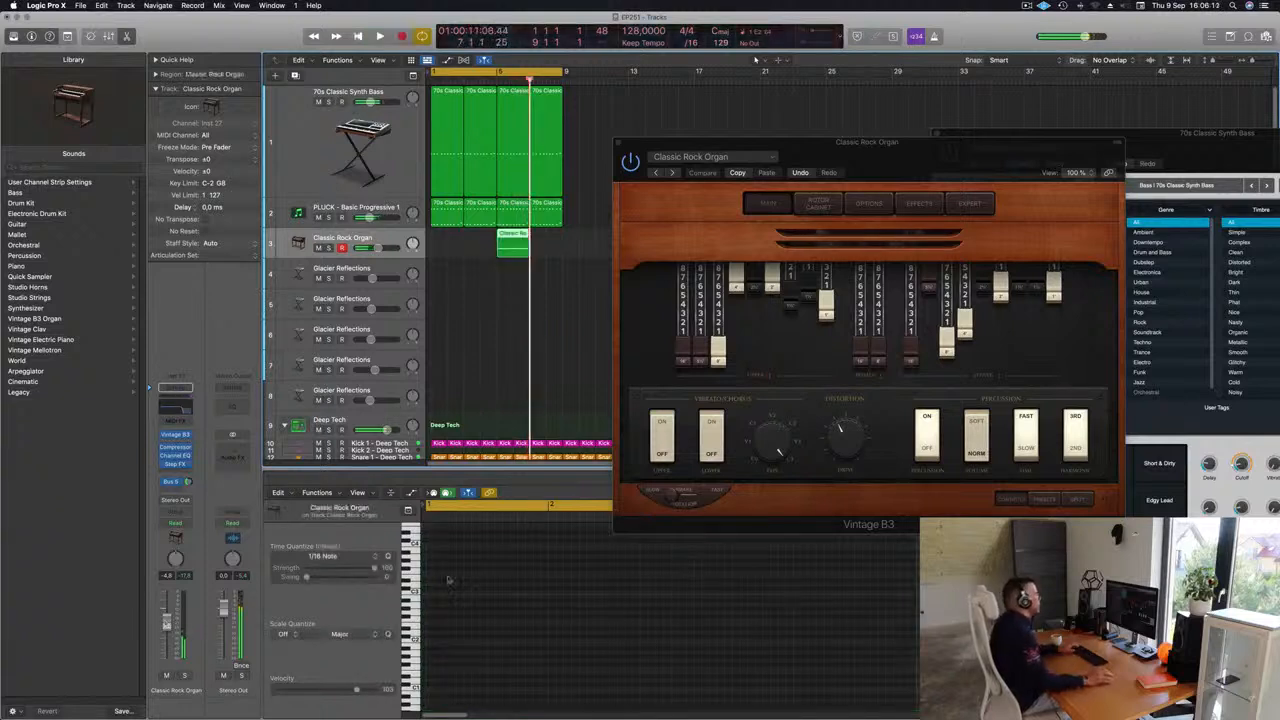
Move the recorded organ region to bar 1 and extend its first note up to the start of the second.
left_click_drag(500, 240, 436, 240)
left_click(517, 579)
left_click_drag(524, 607, 643, 640)
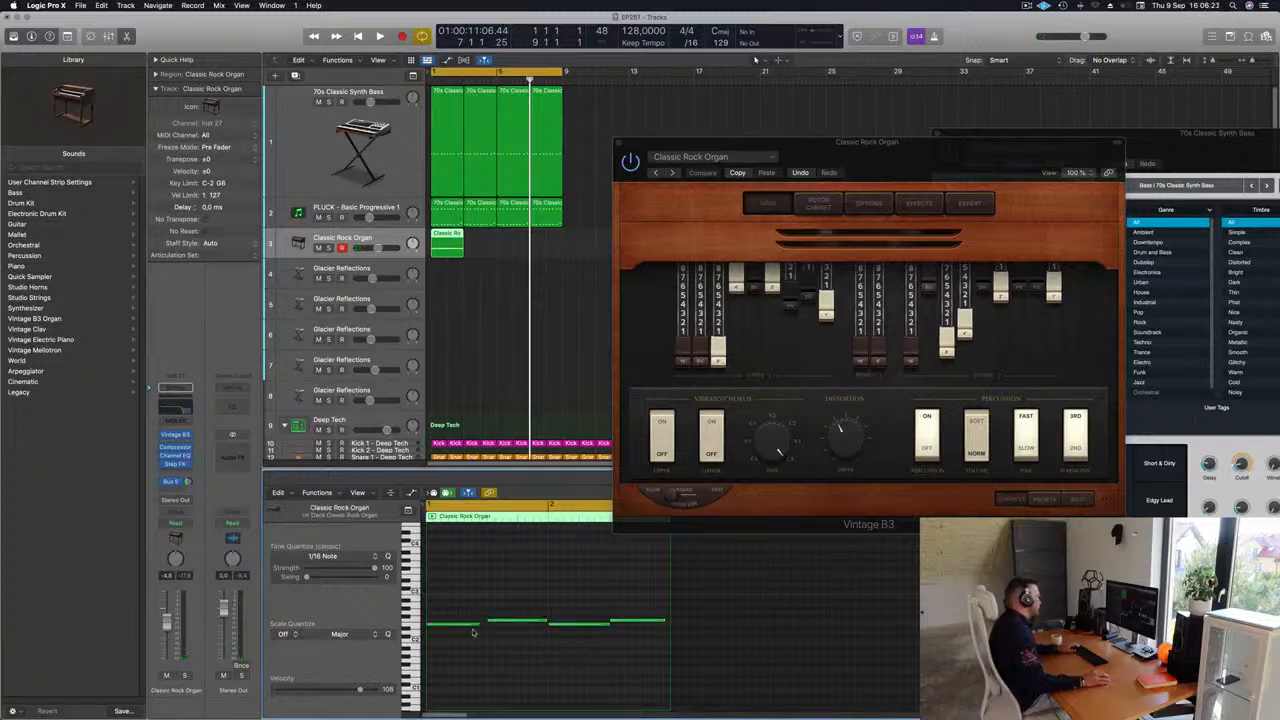
left_click(515, 603)
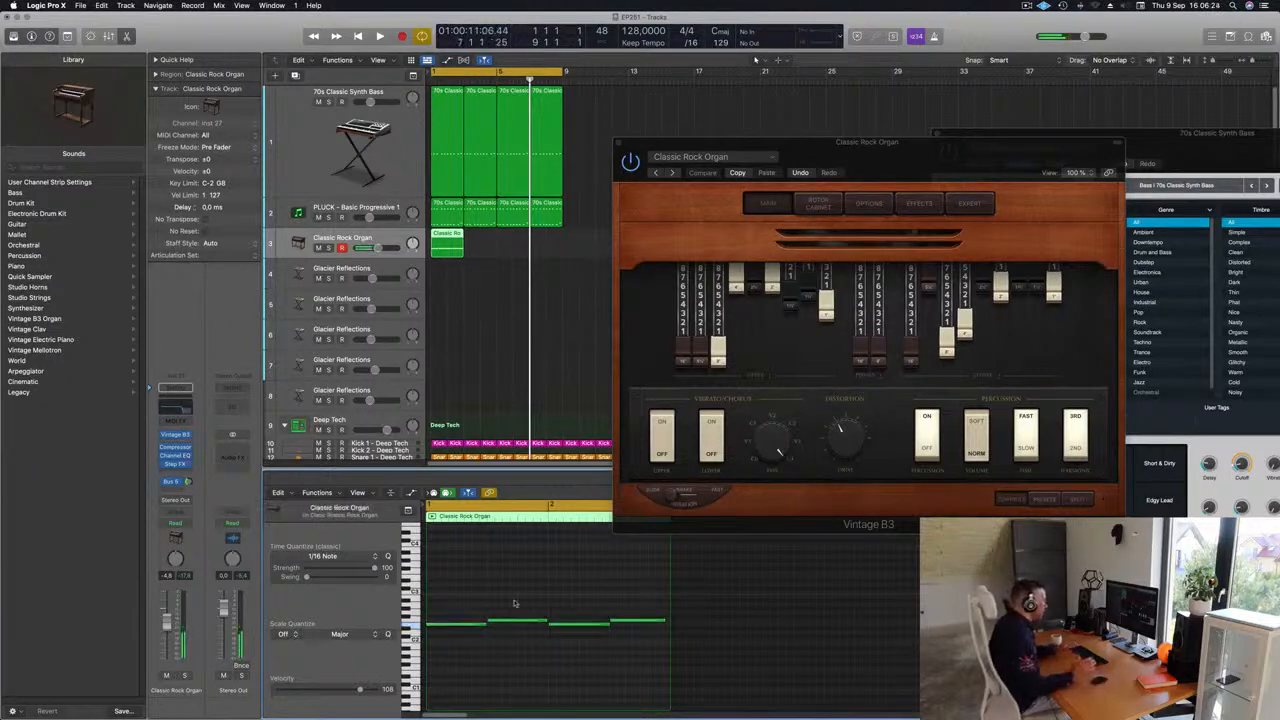
Repeat the organ region three times to fill eight bars and lower the organ track's volume to about -12 dB.
key("space")
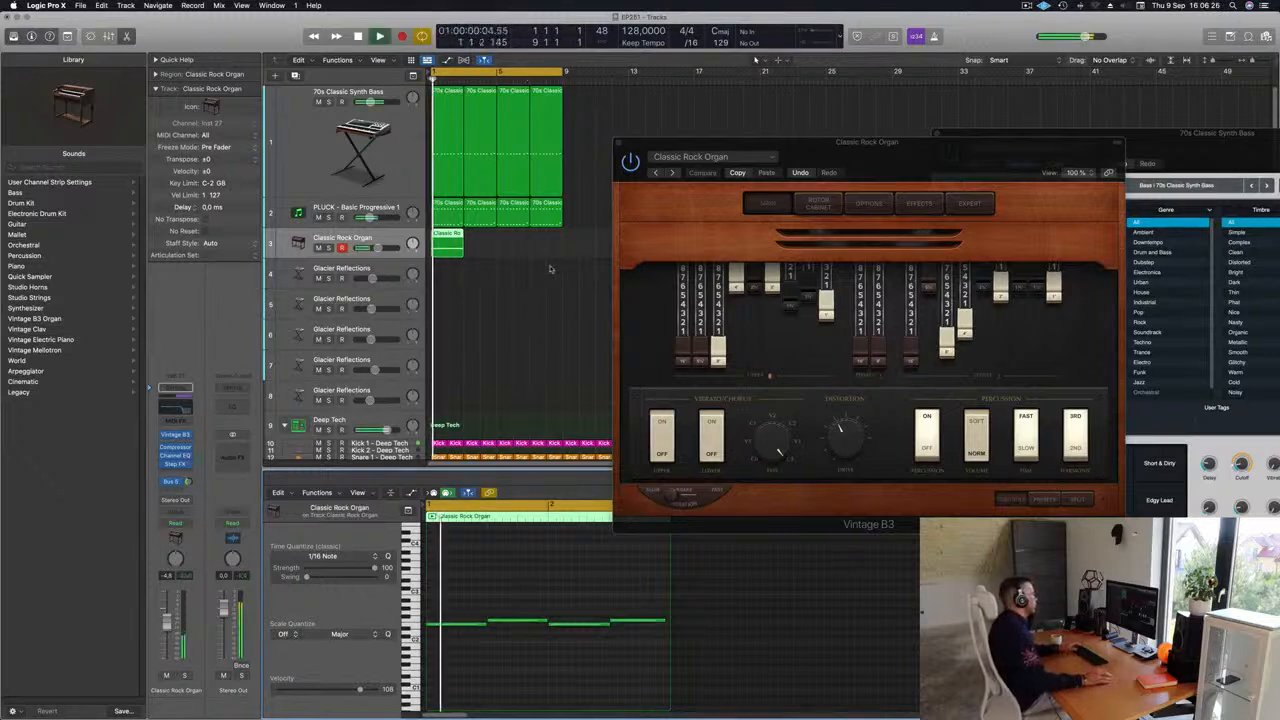
key("super+r")
key("super+r")
key("super+r")
left_click(386, 237)
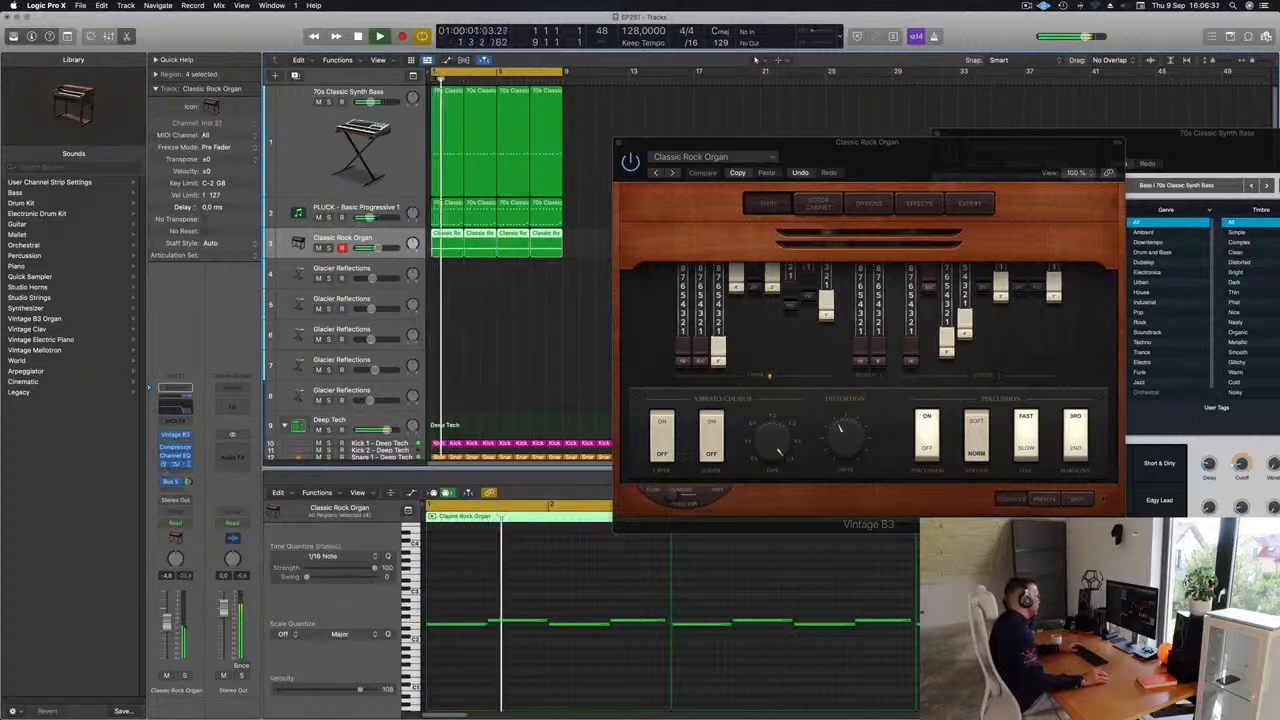
left_click_drag(168, 623, 168, 636)
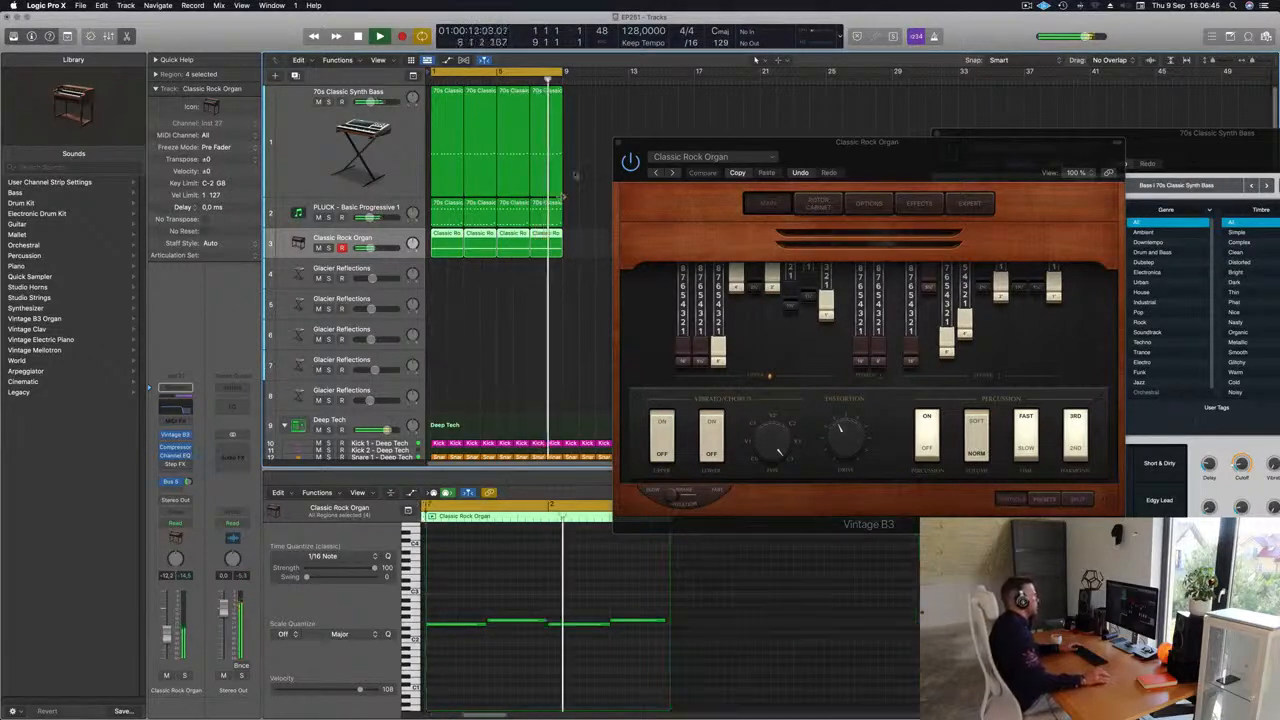
Switch the organ's Vintage B3 preset to Far Off Organ, close the synth and adjust the track's Bus 5 send level.
left_click(672, 173)
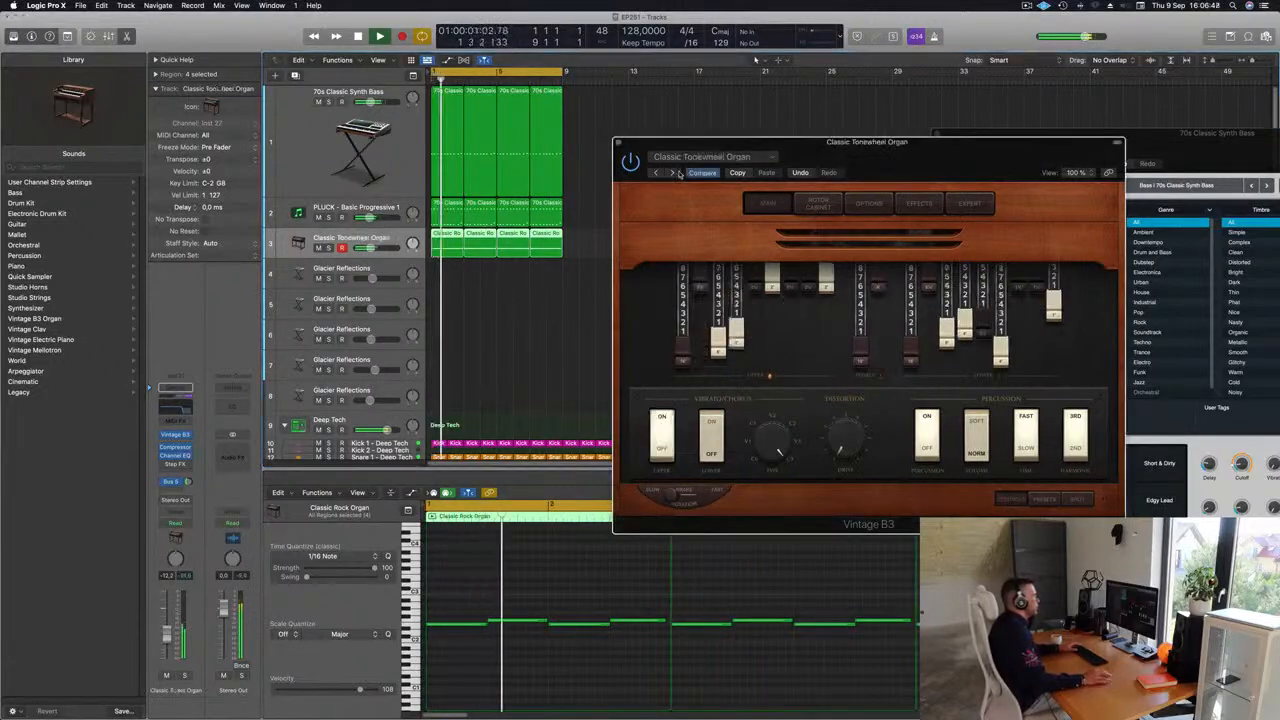
left_click(673, 173)
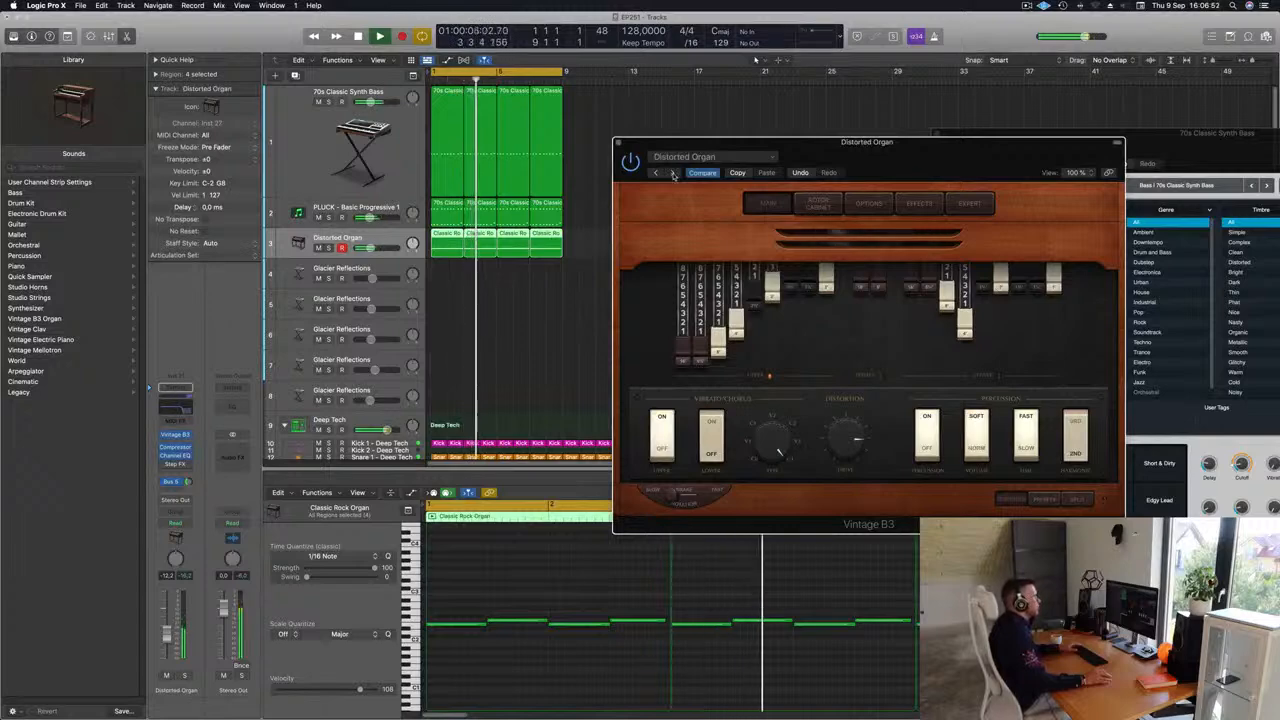
left_click(673, 173)
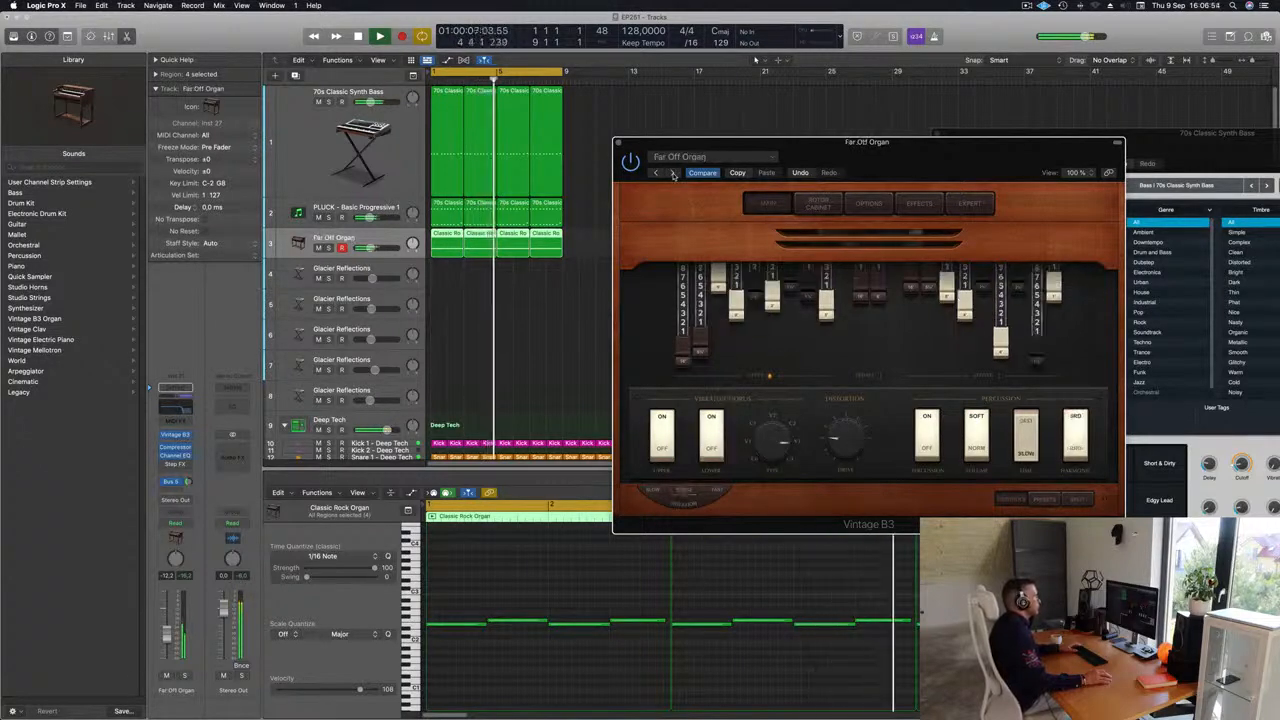
mouse_move(864, 156)
left_mouse_down()
mouse_move(733, 194)
mouse_move(897, 174)
mouse_move(868, 176)
left_mouse_up()
left_click(575, 165)
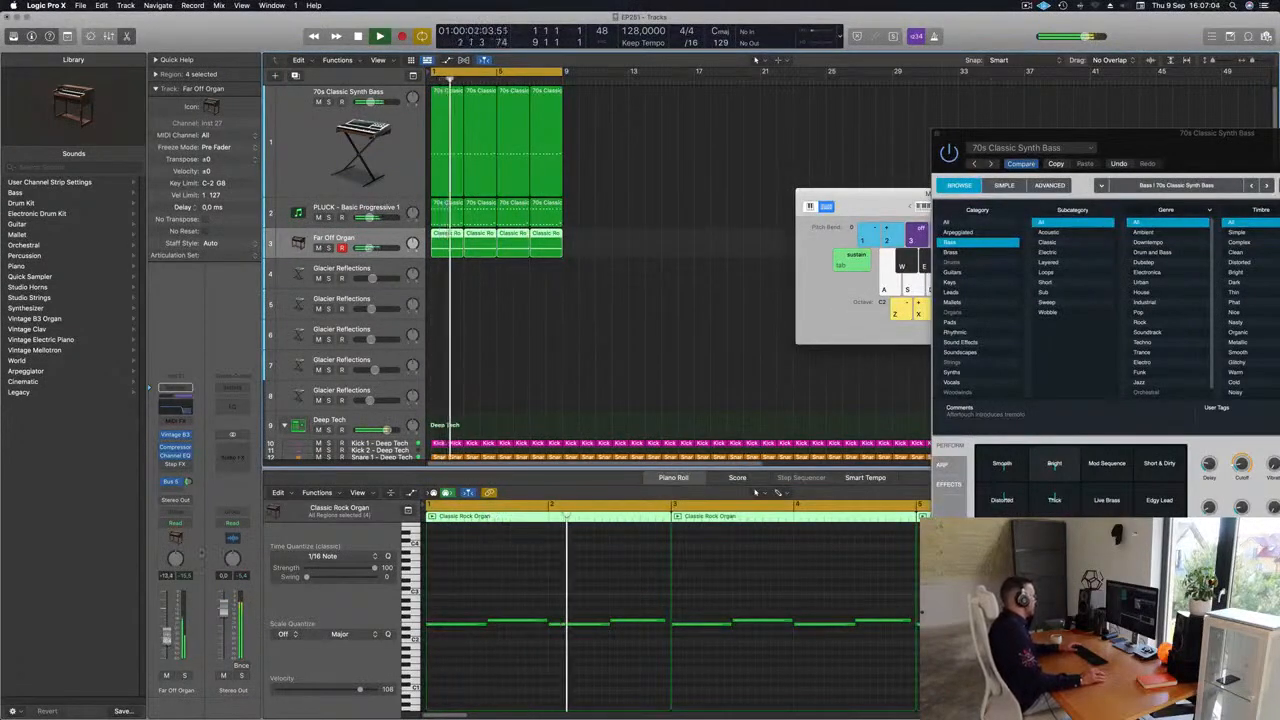
left_click_drag(187, 483, 185, 488)
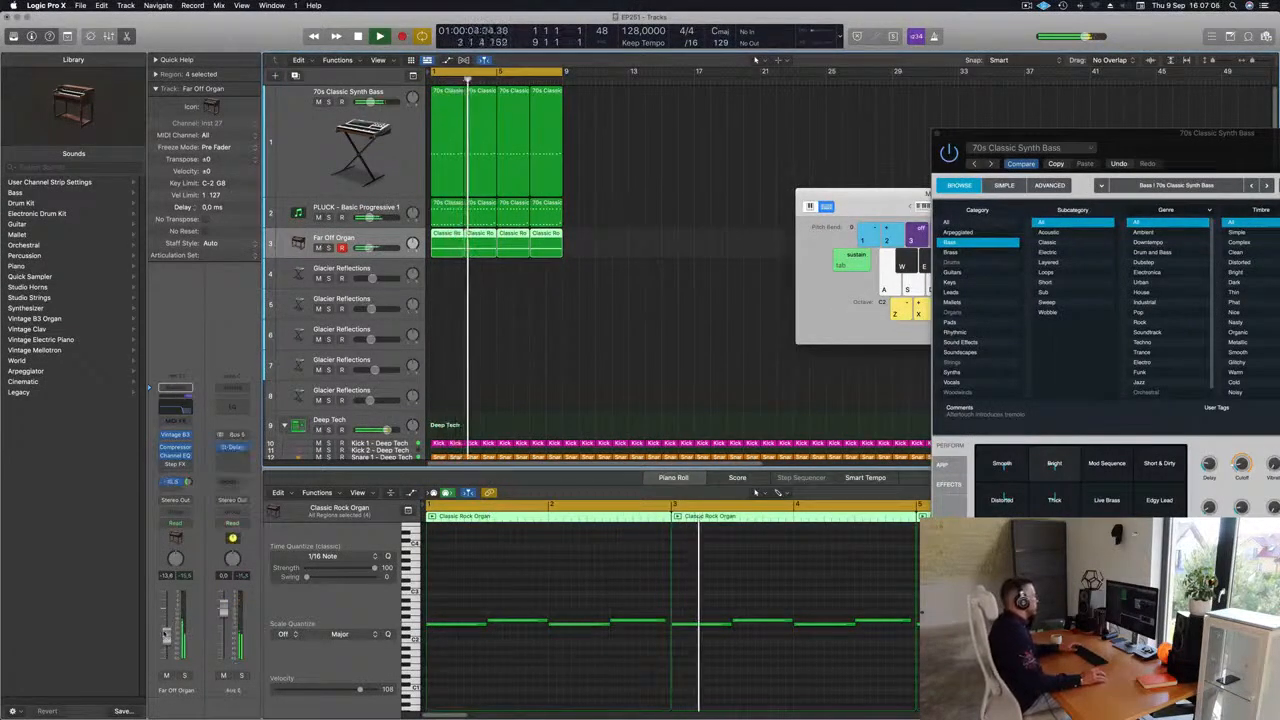
Choose the Glacial Bells performance snapshot in the first Glacier Reflections track's Alchemy and raise the track's volume to about -7.6 dB.
left_click(341, 270)
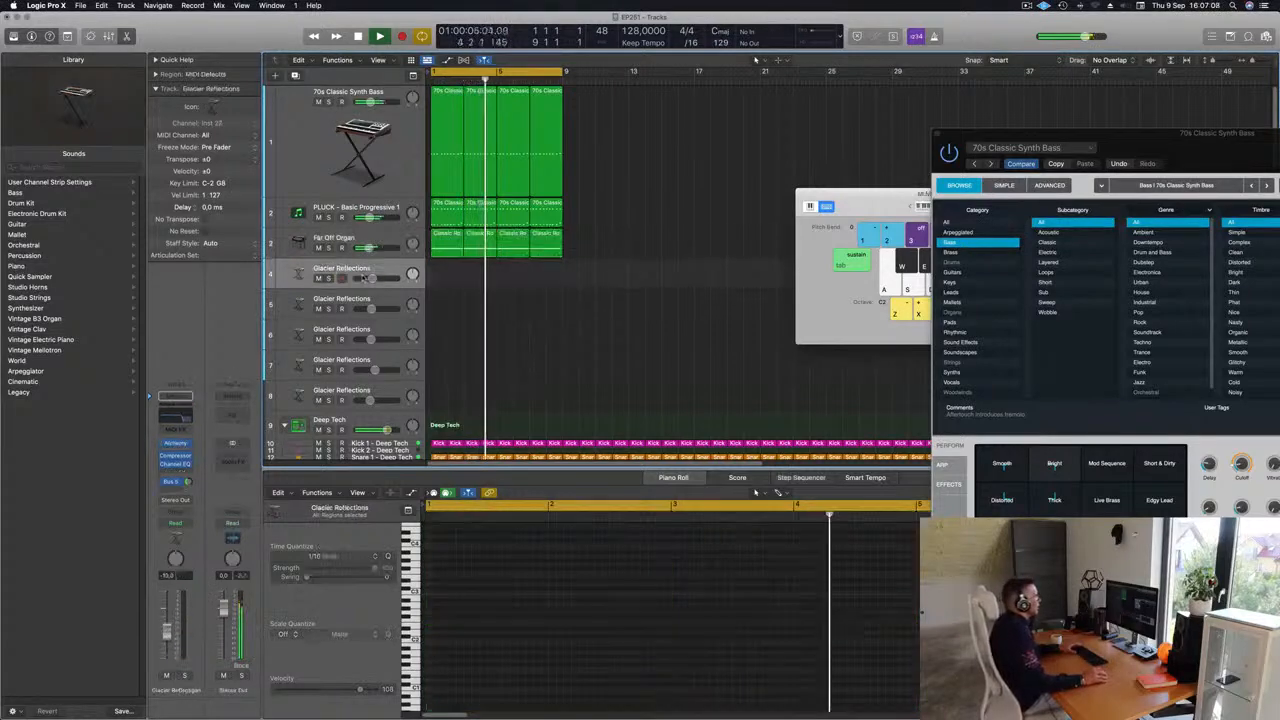
left_click_drag(1134, 135, 1002, 67)
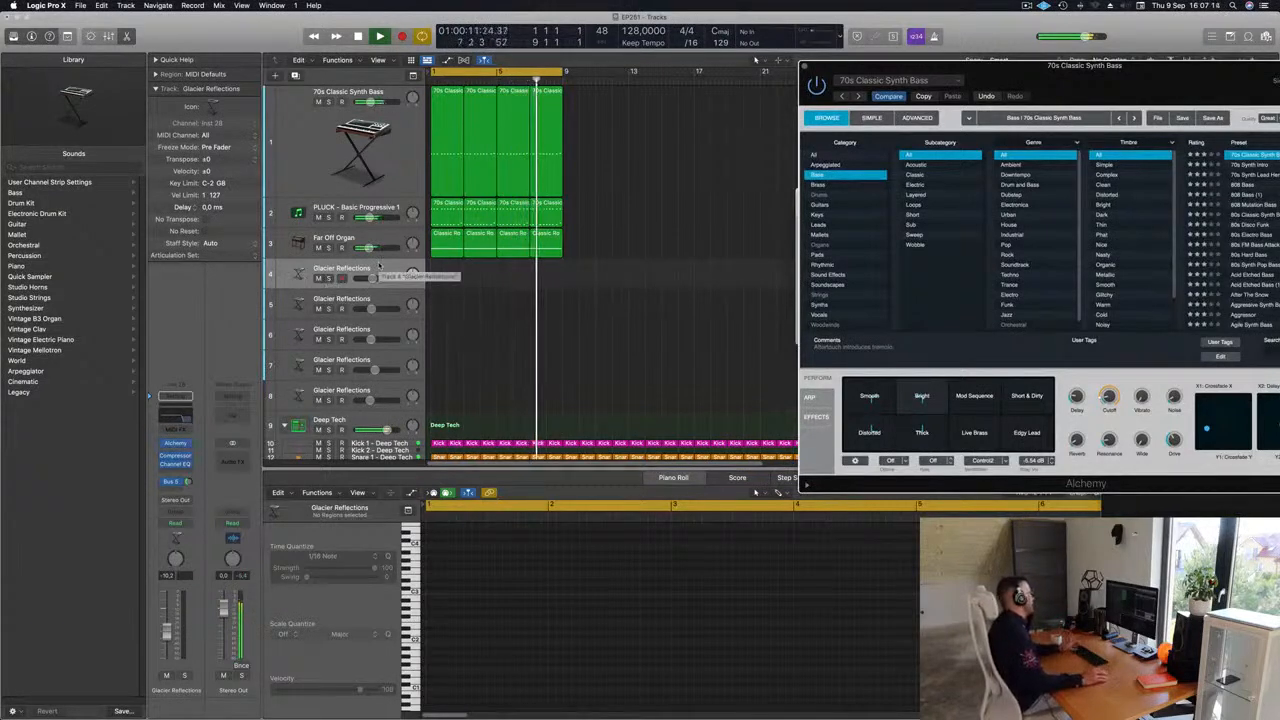
left_click(175, 443)
left_click_drag(743, 158, 581, 232)
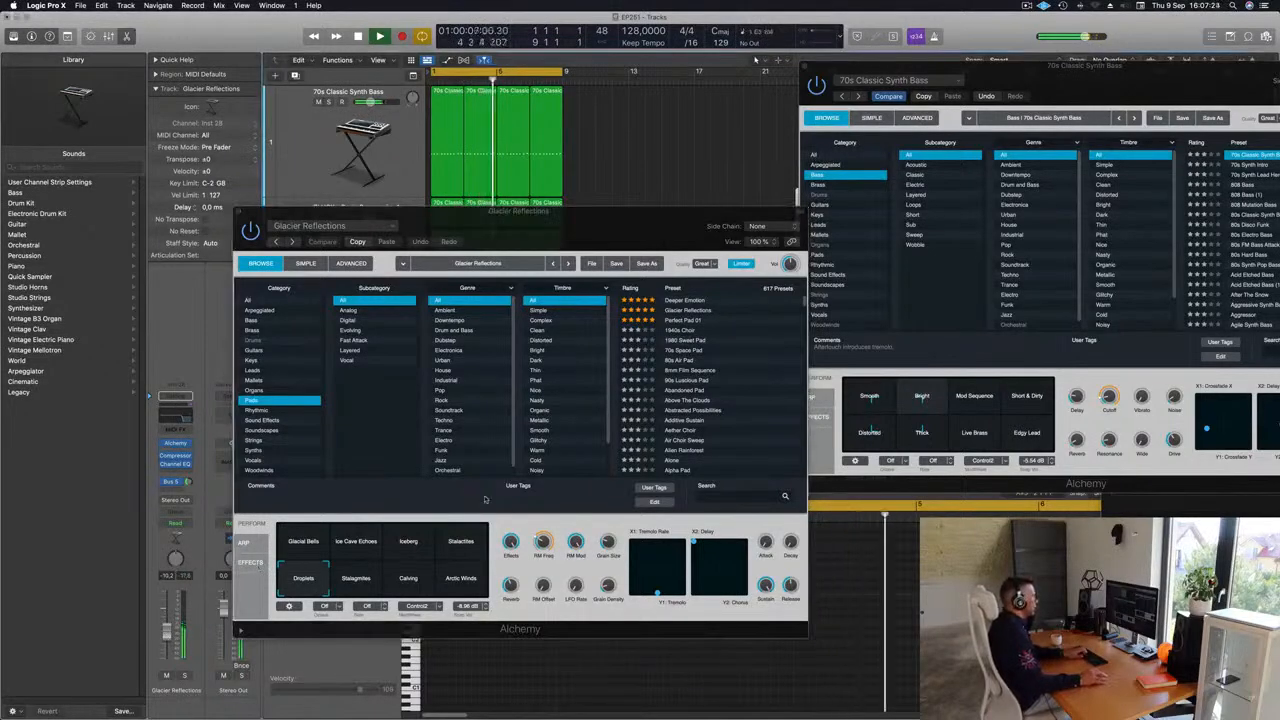
scroll(661, 386, "down", 2)
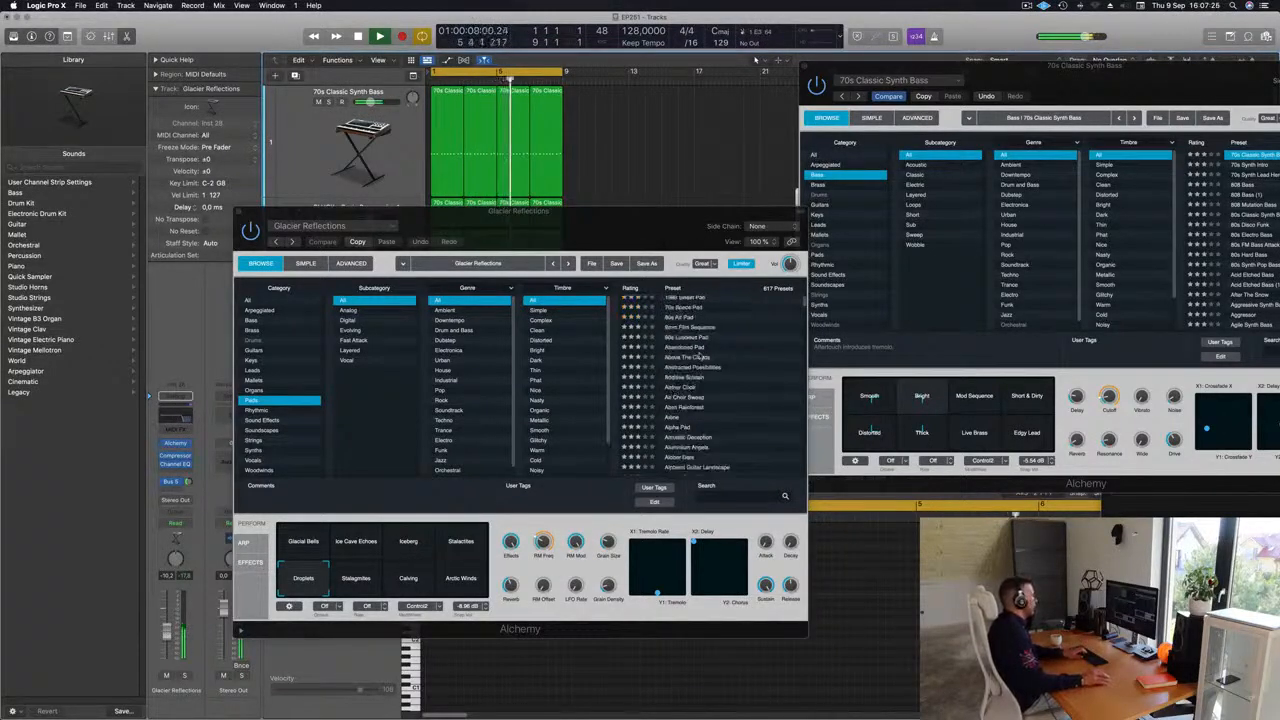
left_click(352, 584)
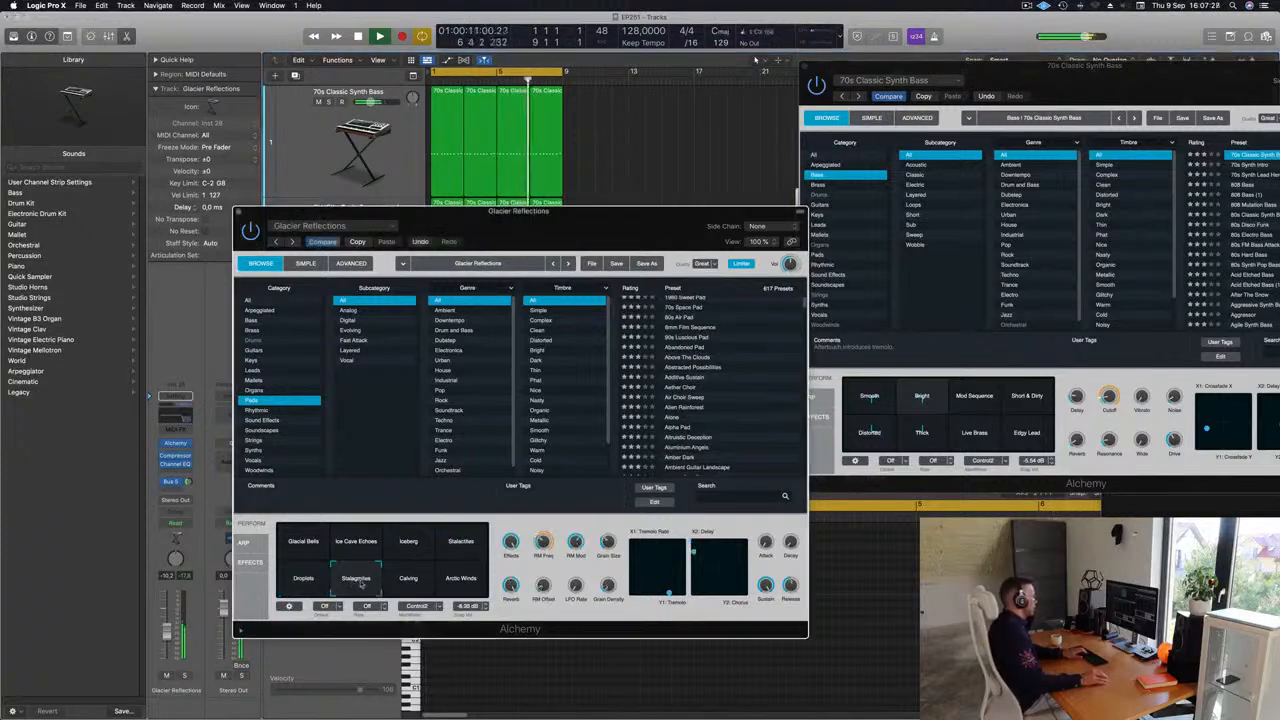
left_click(298, 543)
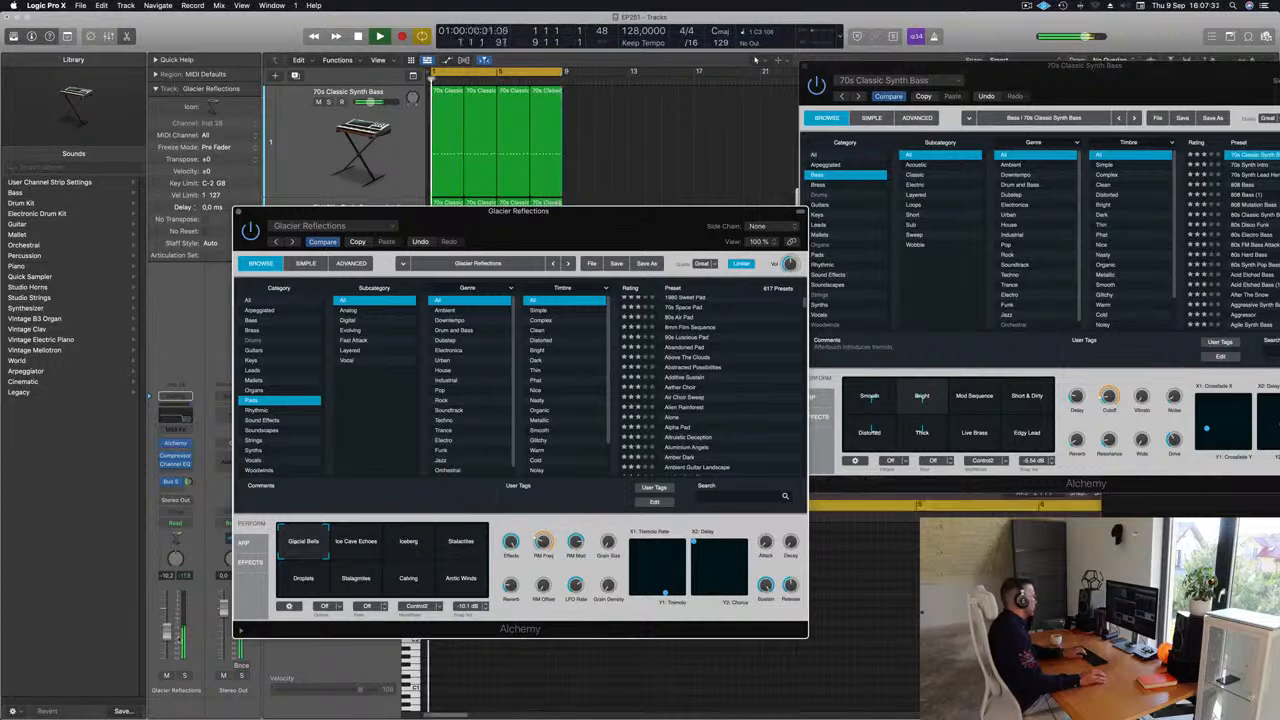
left_click(166, 630)
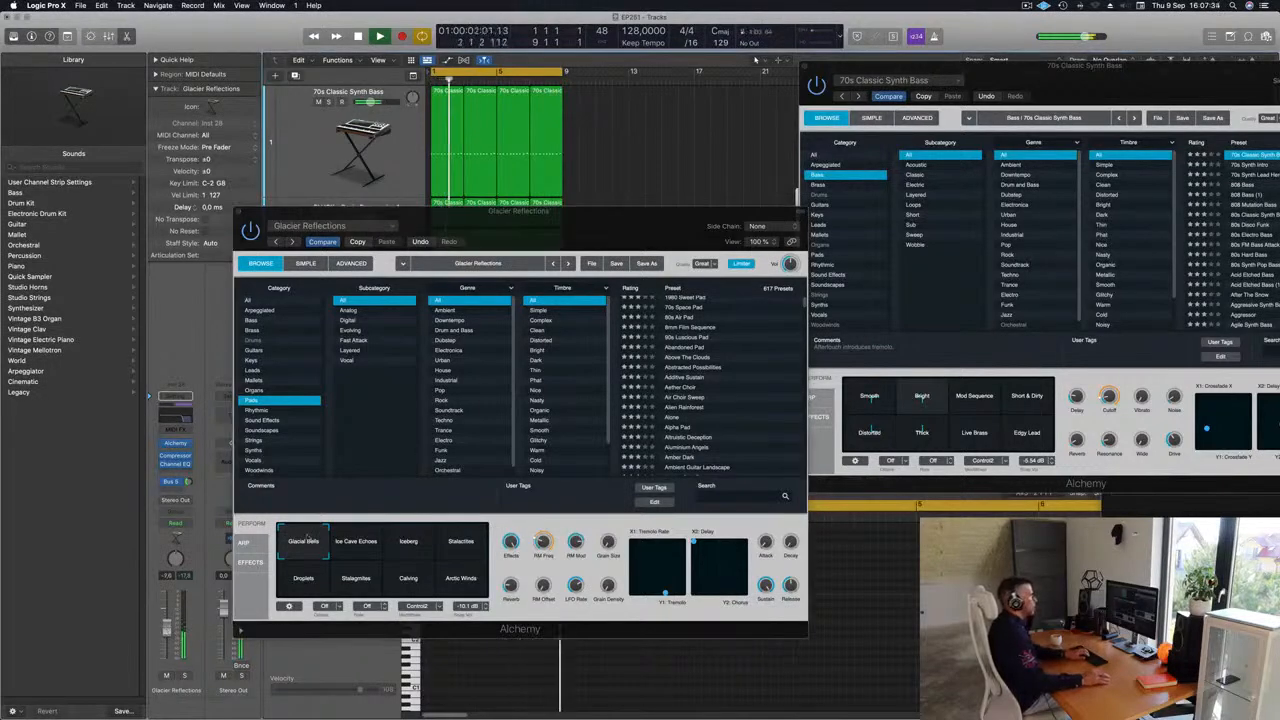
Raise the Musical Typing keyboard one octave to C3 and record a part on the first Glacier Reflections track.
left_click_drag(1078, 66, 1073, 356)
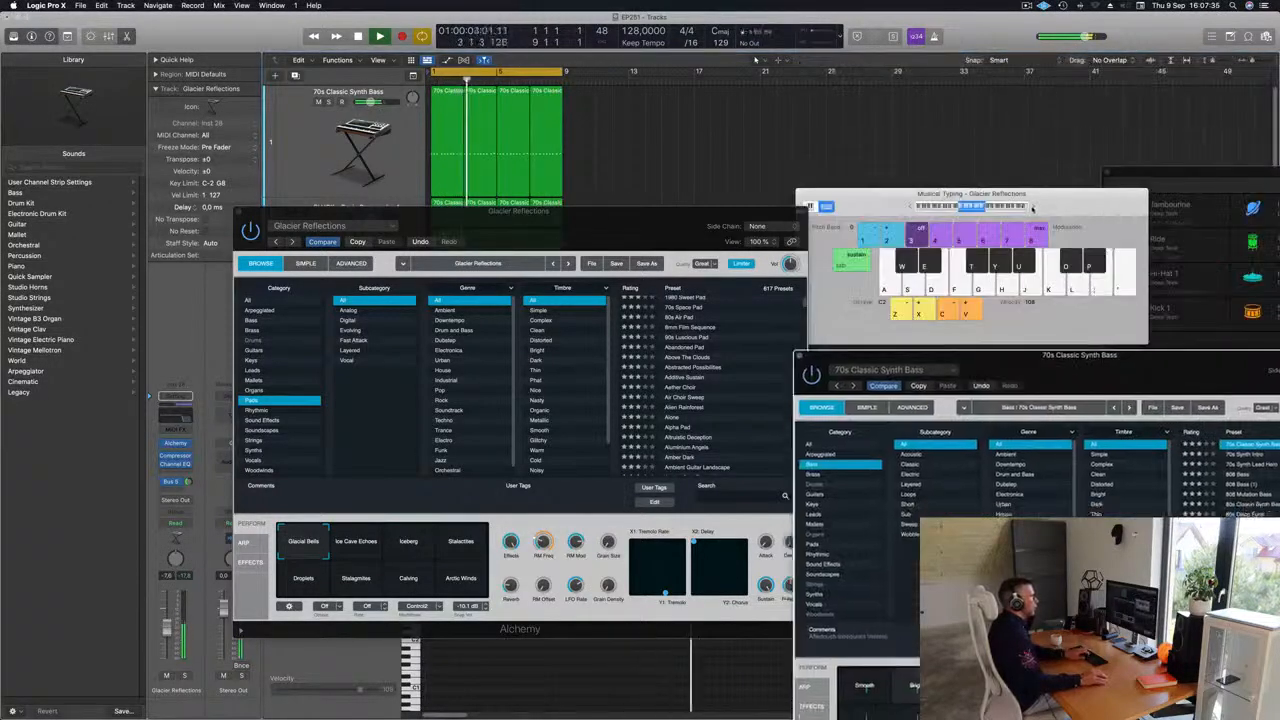
left_click(1033, 207)
left_click_drag(1033, 207, 1029, 134)
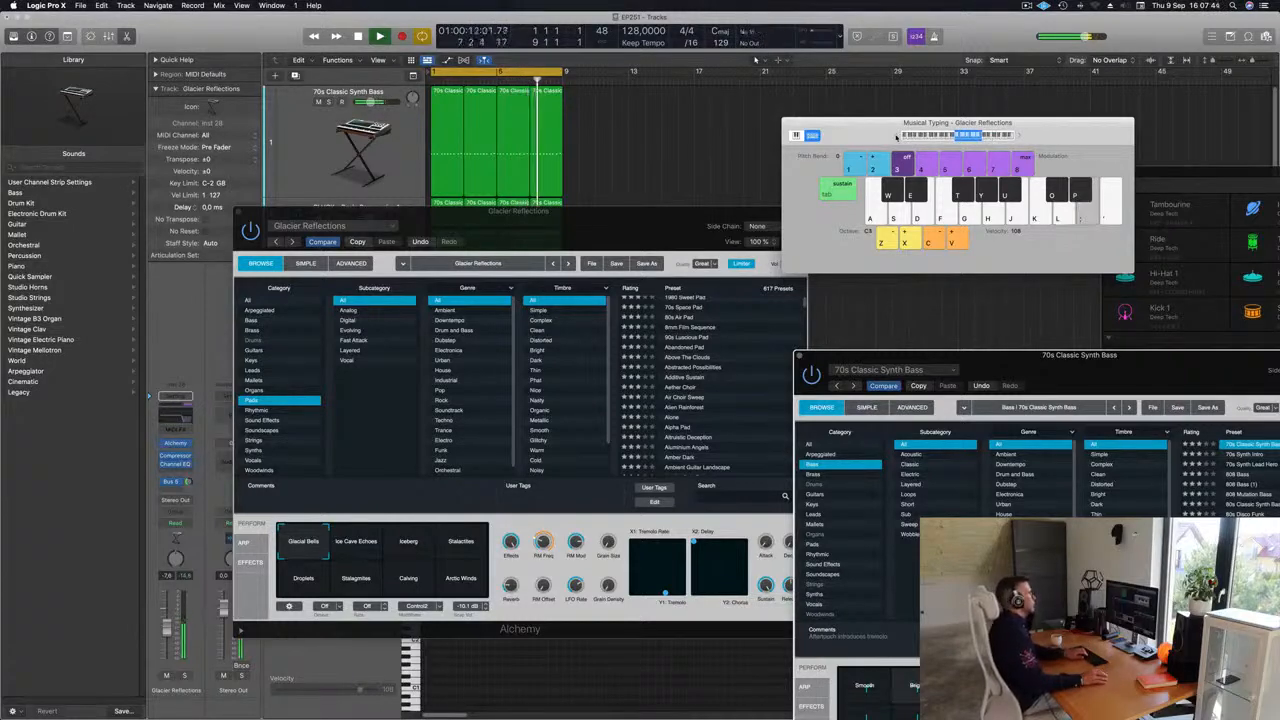
left_click_drag(573, 228, 1033, 219)
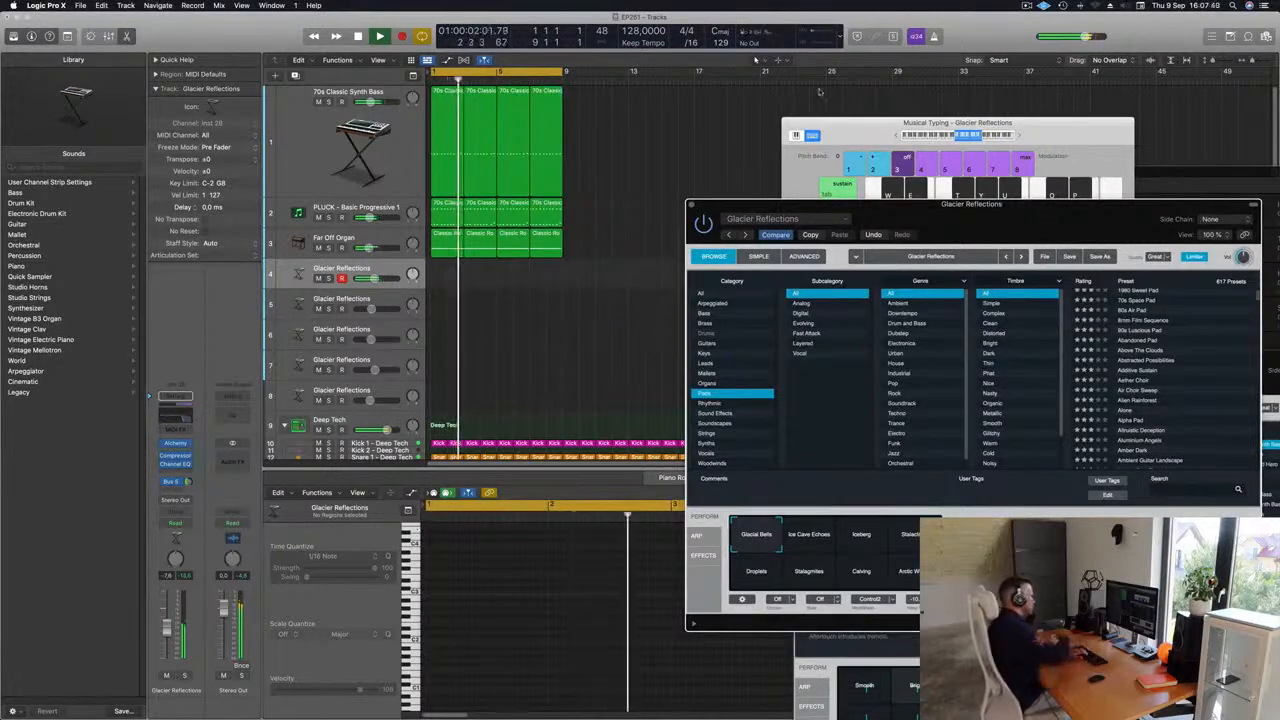
key("r")
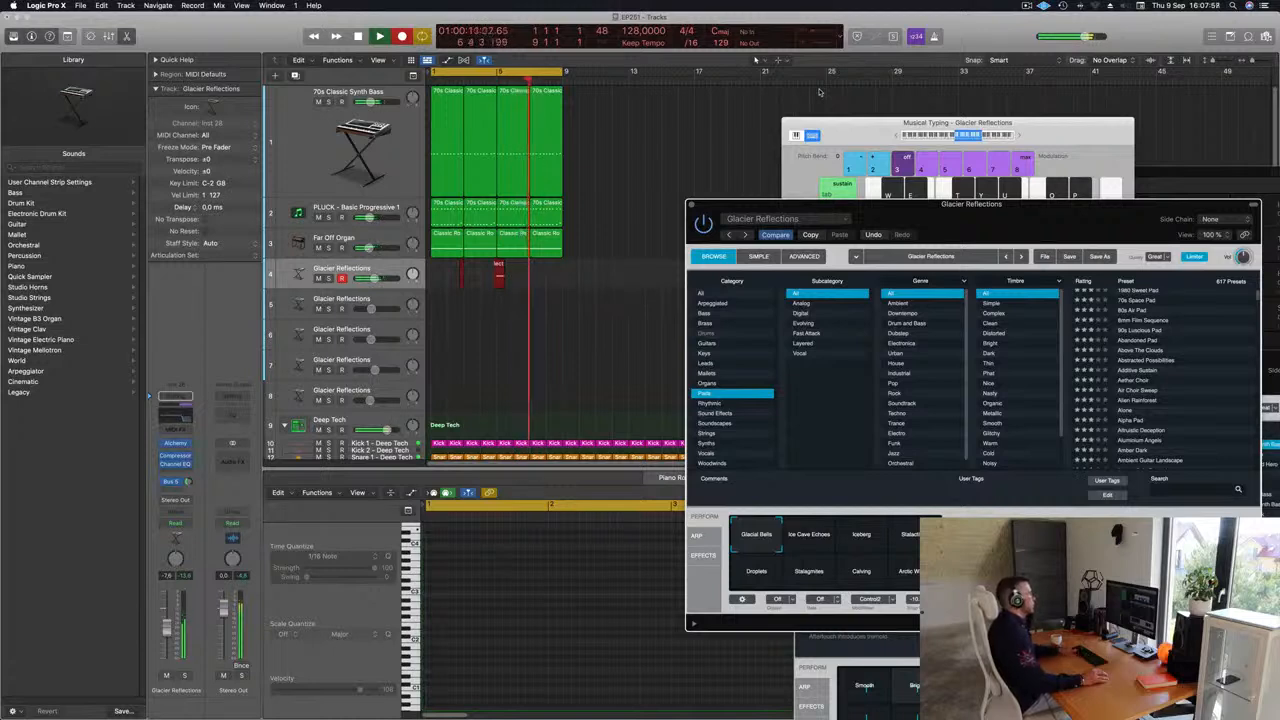
key("space")
Move the recorded Glacier Reflections region to bar 1 and cut off everything after the start of bar 3.
left_click_drag(494, 267, 466, 274)
left_click(463, 272, "super")
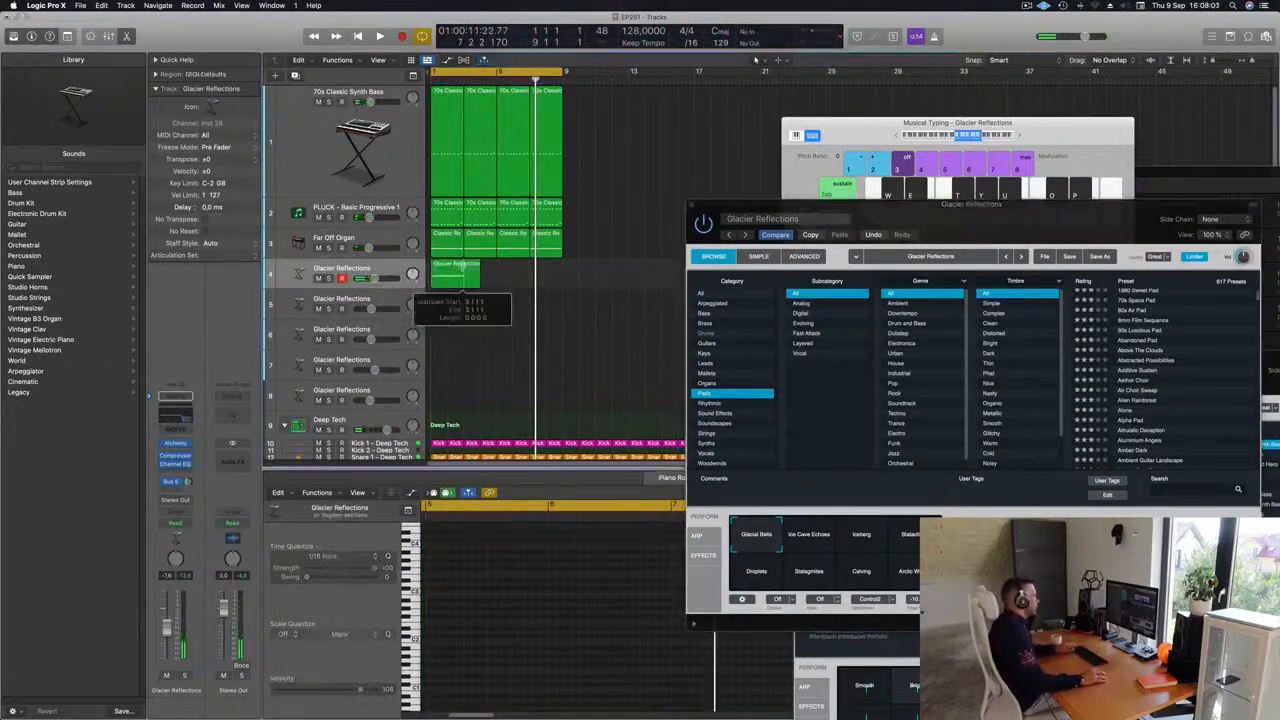
key("Return")
key("BackSpace")
Shorten the first note of the trimmed Glacier Reflections region and make its long second note start halfway through bar 1.
left_click(443, 274)
left_click(476, 568)
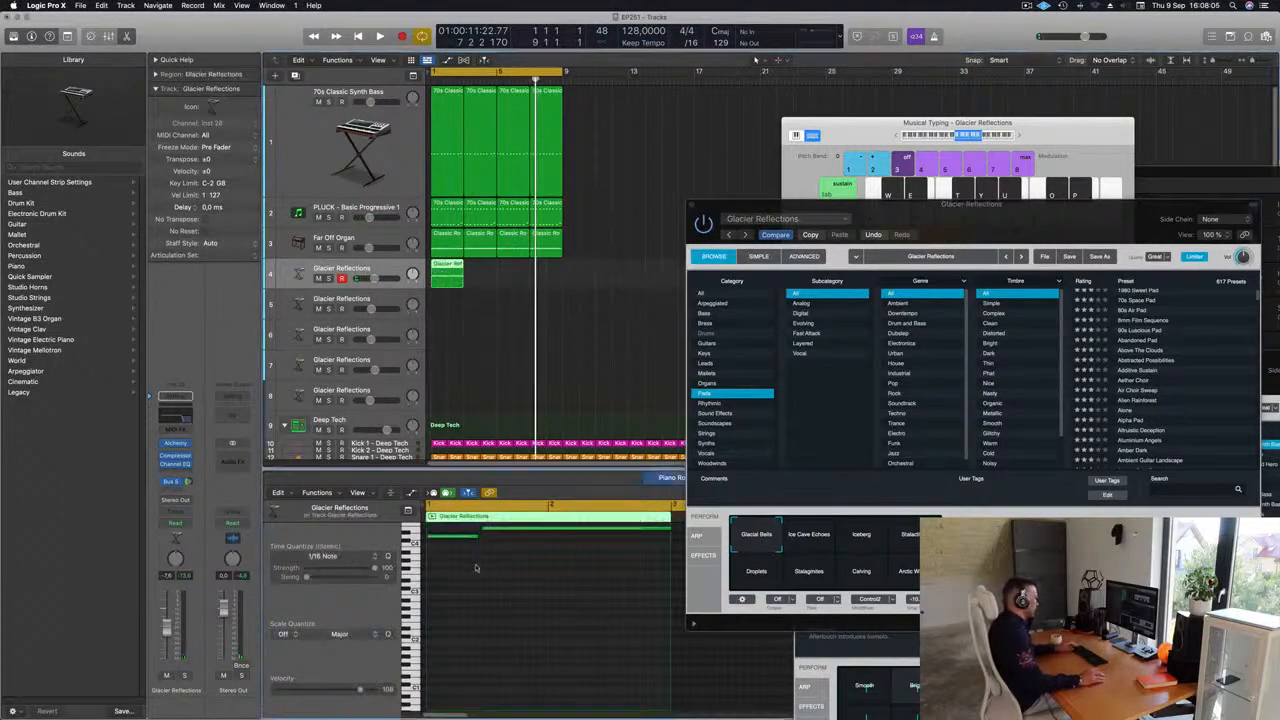
scroll(480, 566, "up", 2)
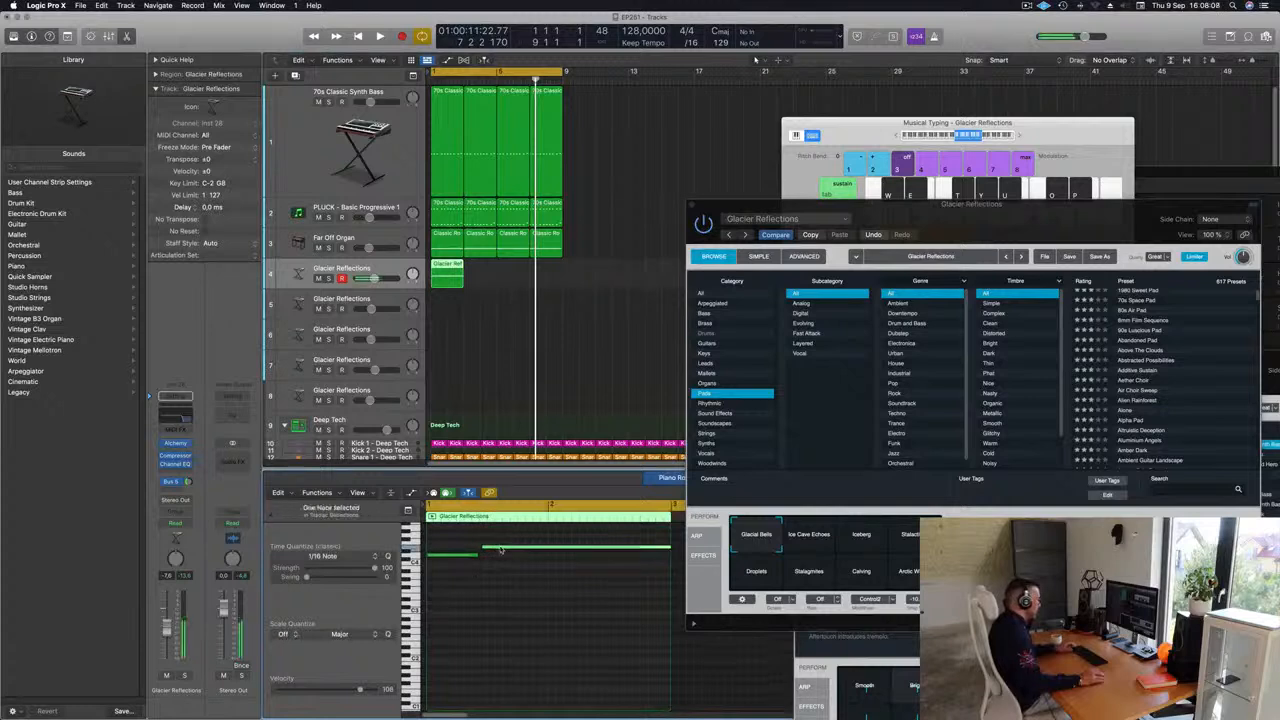
left_click_drag(502, 549, 492, 571)
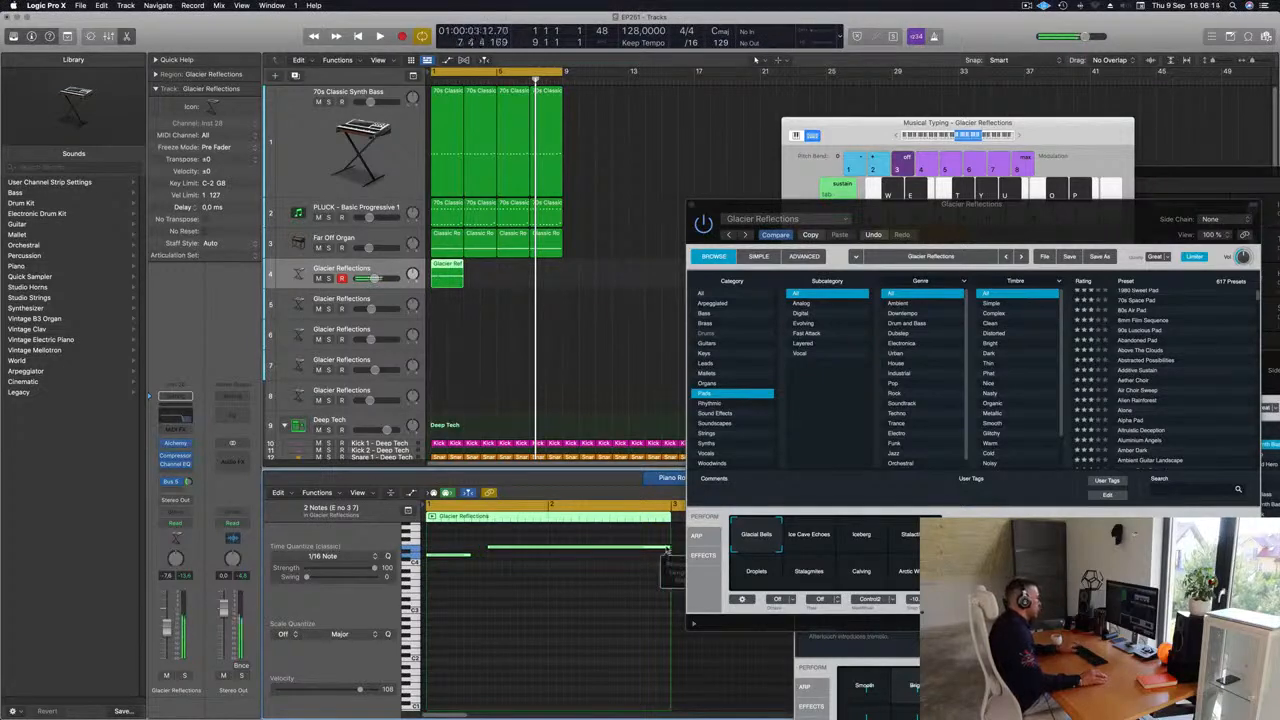
key("space")
left_click(555, 593)
key("super+Left")
key("super+Left")
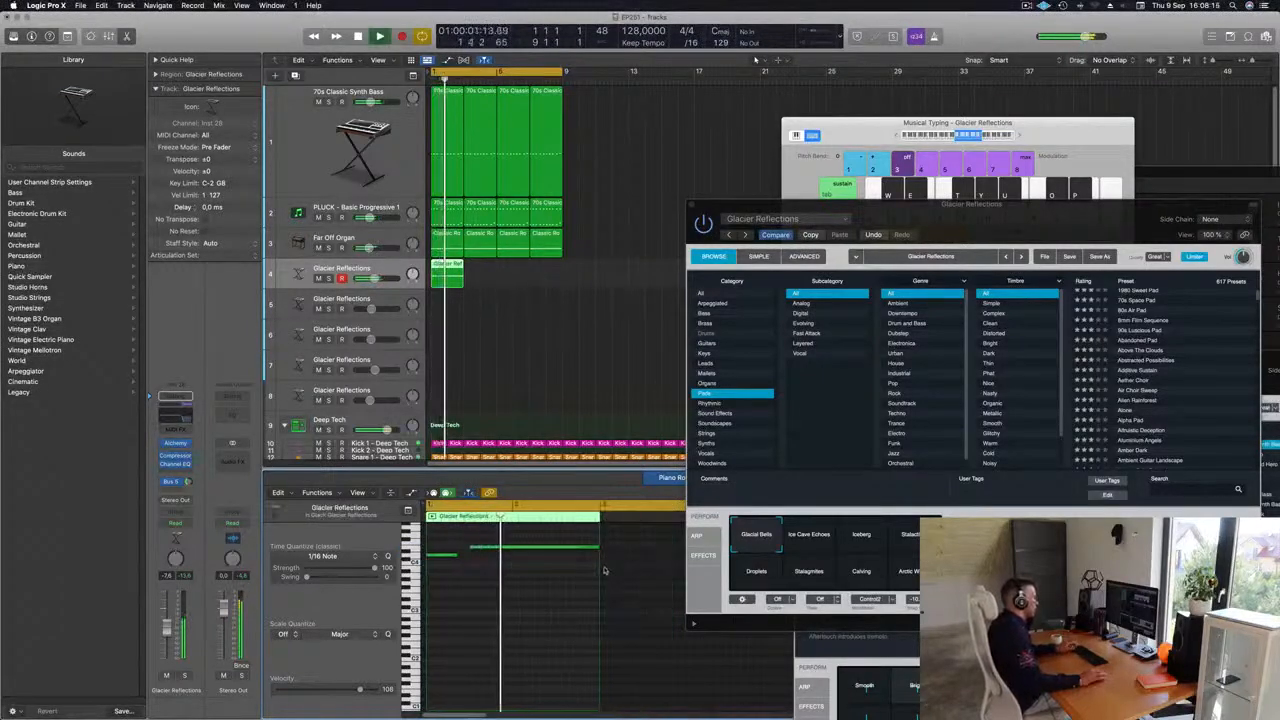
Choose the Iceberg snapshot in the first Glacier Reflections track's Alchemy and copy the track's region to bar 5.
left_click_drag(987, 206, 881, 133)
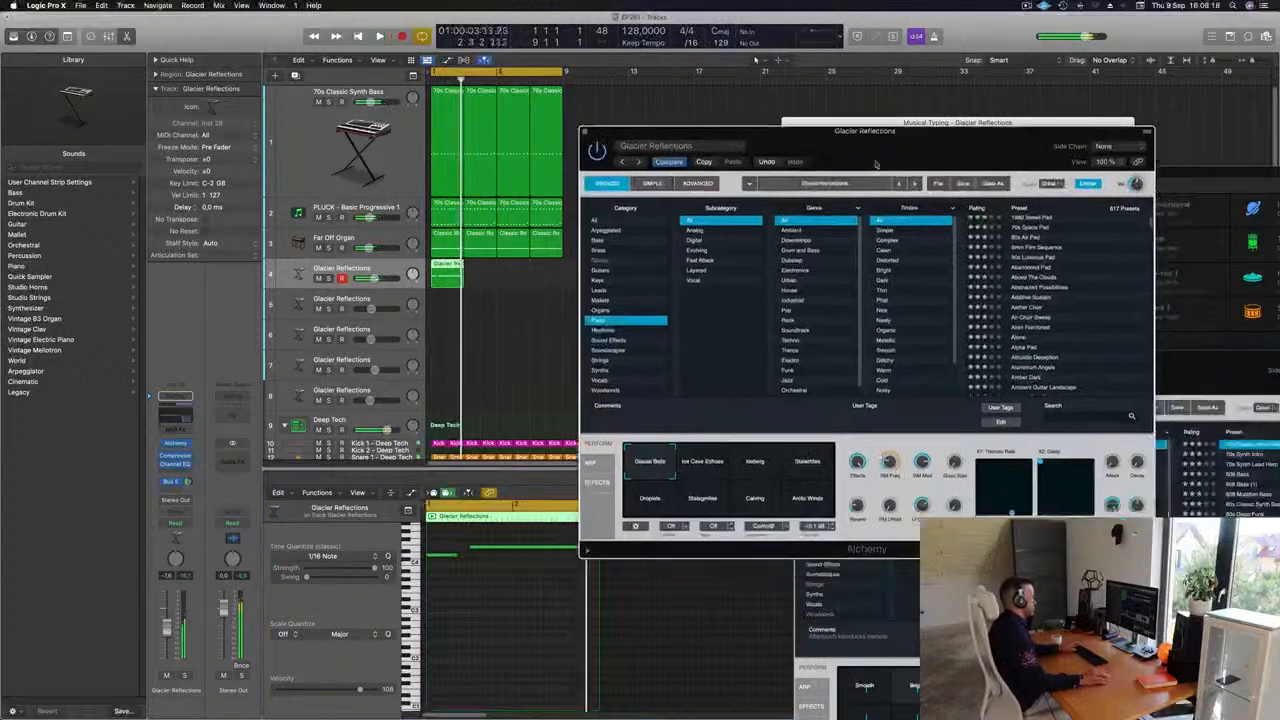
left_click(697, 468)
left_click(755, 468)
left_click_drag(886, 132, 1014, 256)
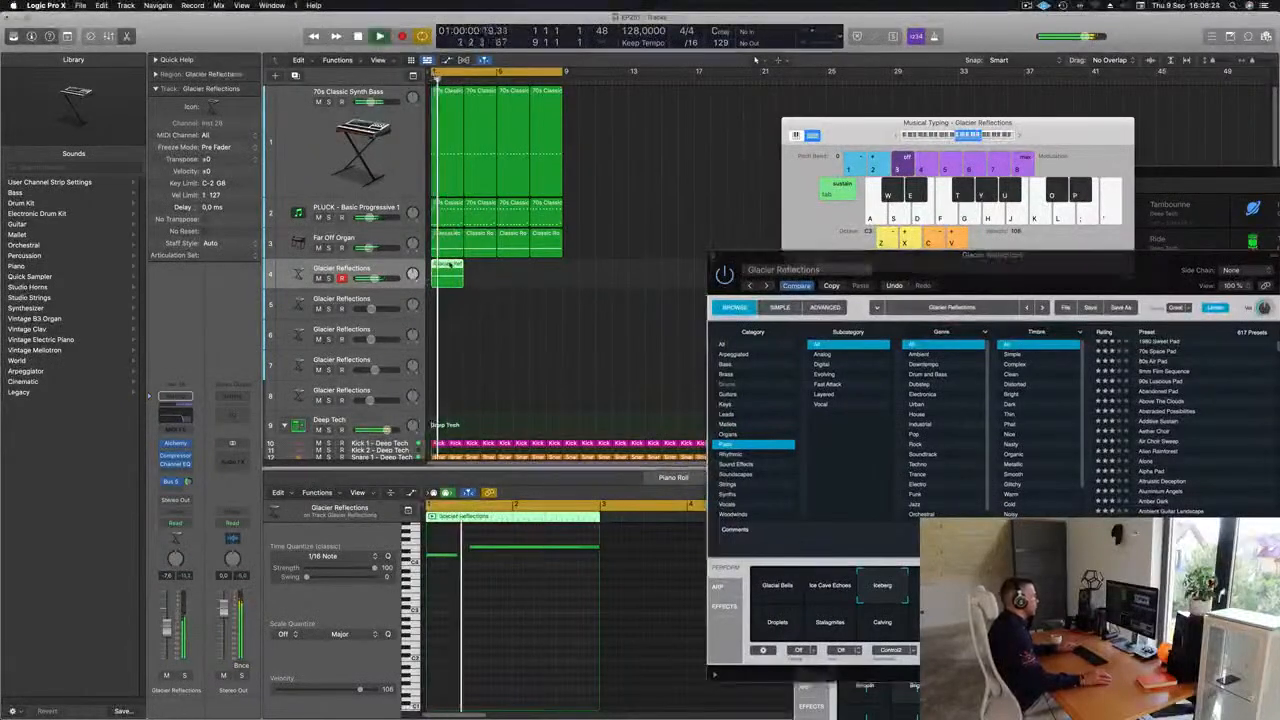
left_click_drag(450, 272, 515, 271)
Adjust Alchemy's Effects, RM Freq and RM Mod controls for the Iceberg sound while listening to the loop from the start.
left_click_drag(1024, 267, 858, 233)
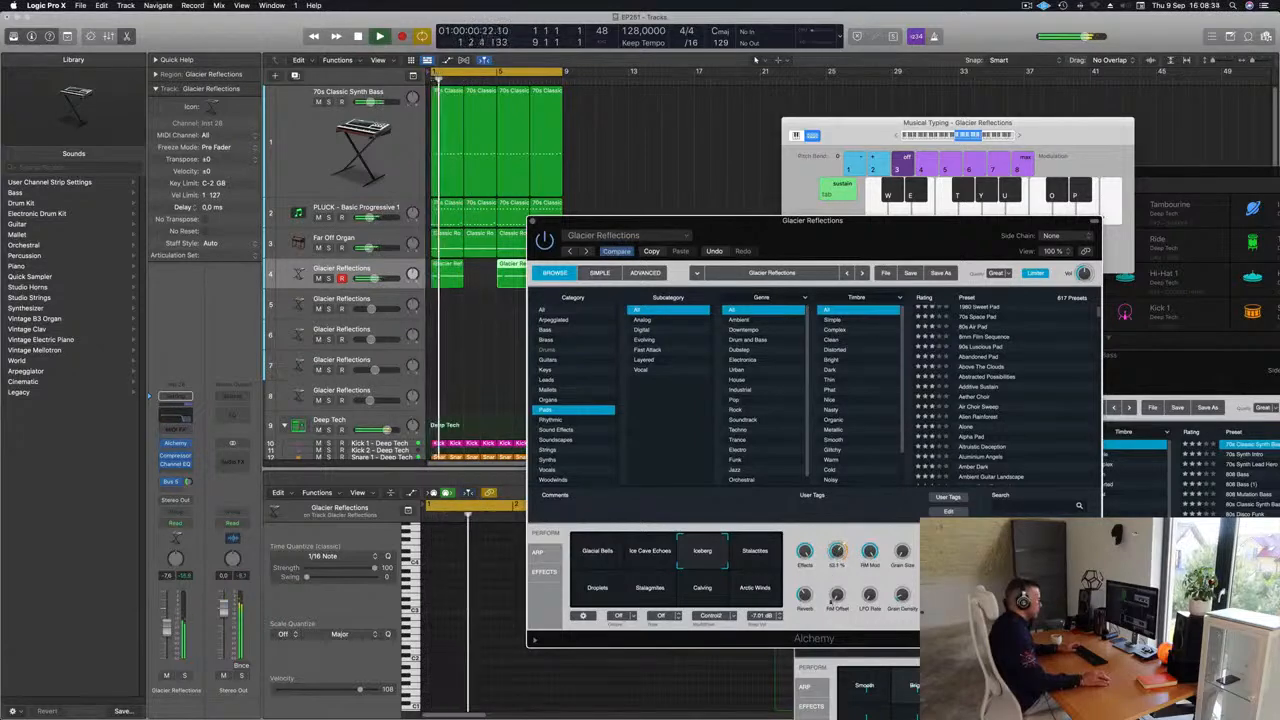
key("space")
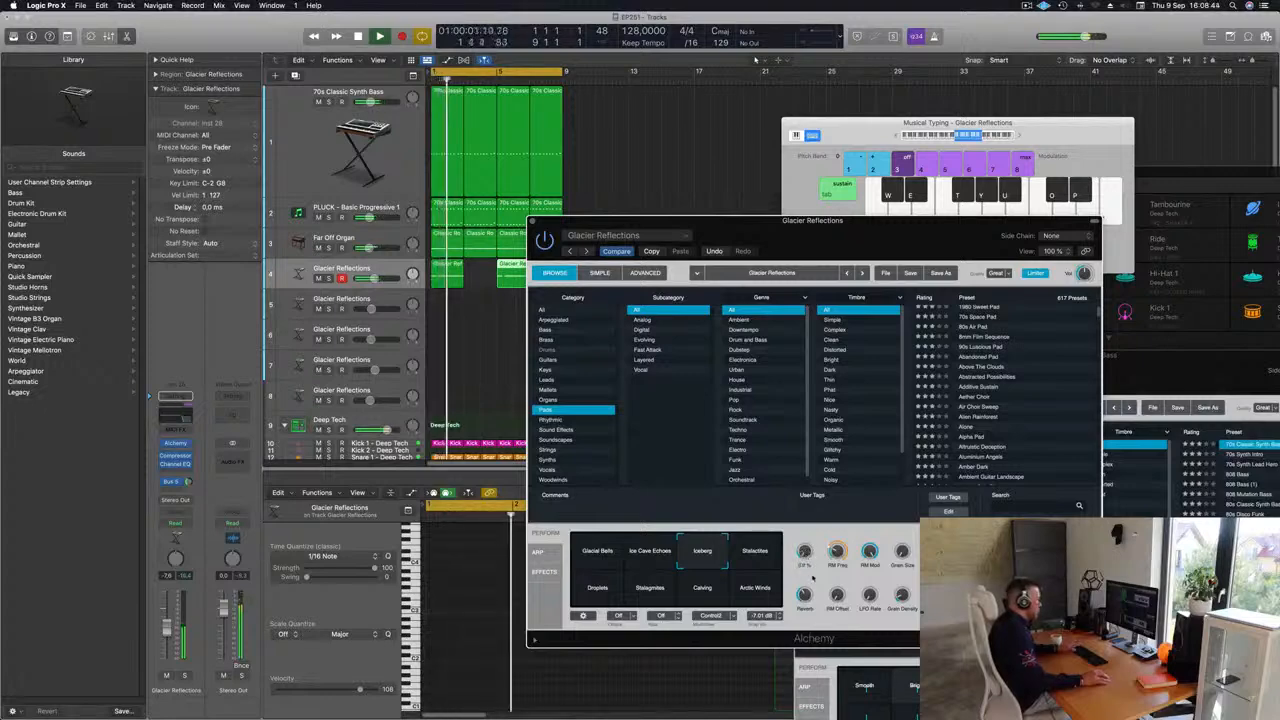
key("space")
left_click_drag(890, 220, 963, 150)
key("space")
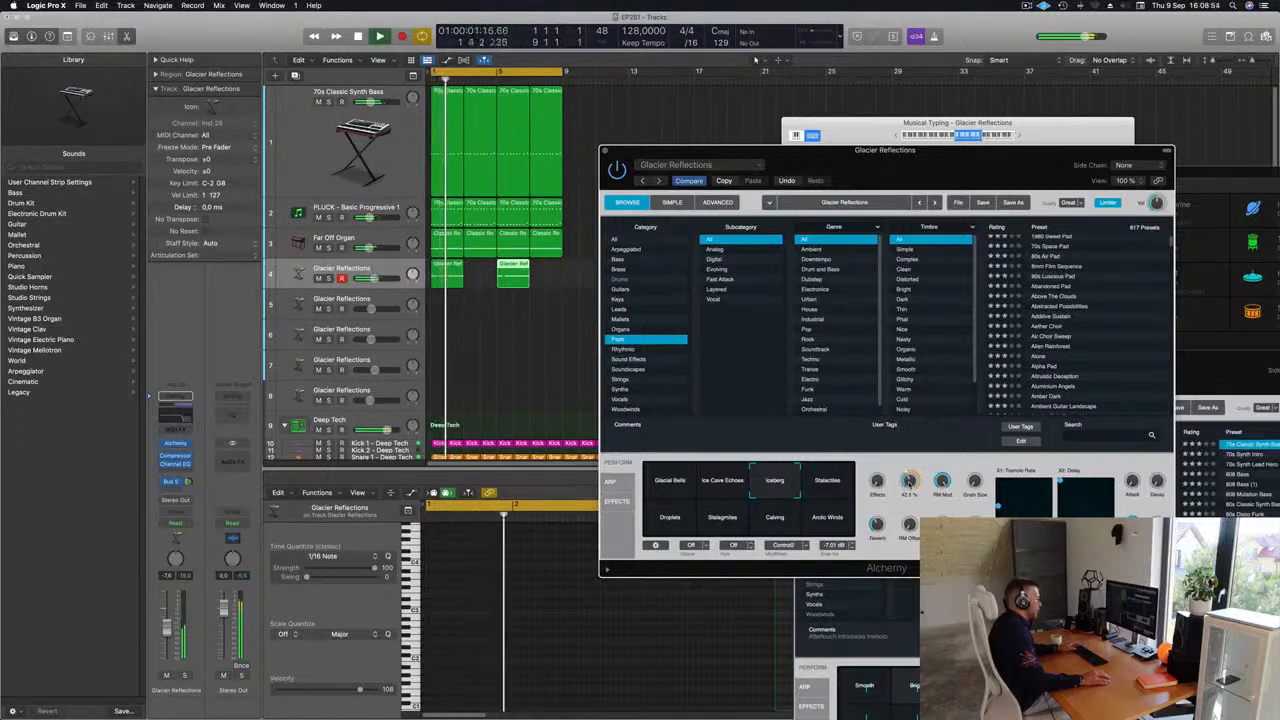
key("space")
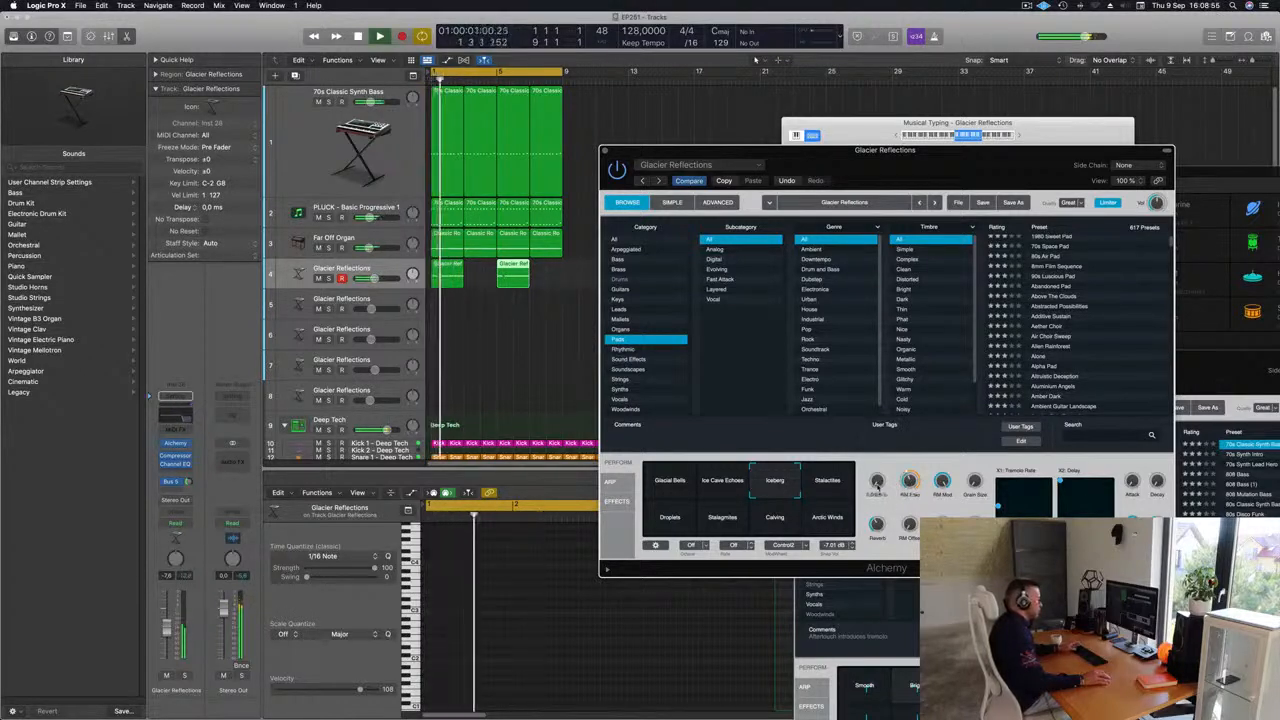
key("Return")
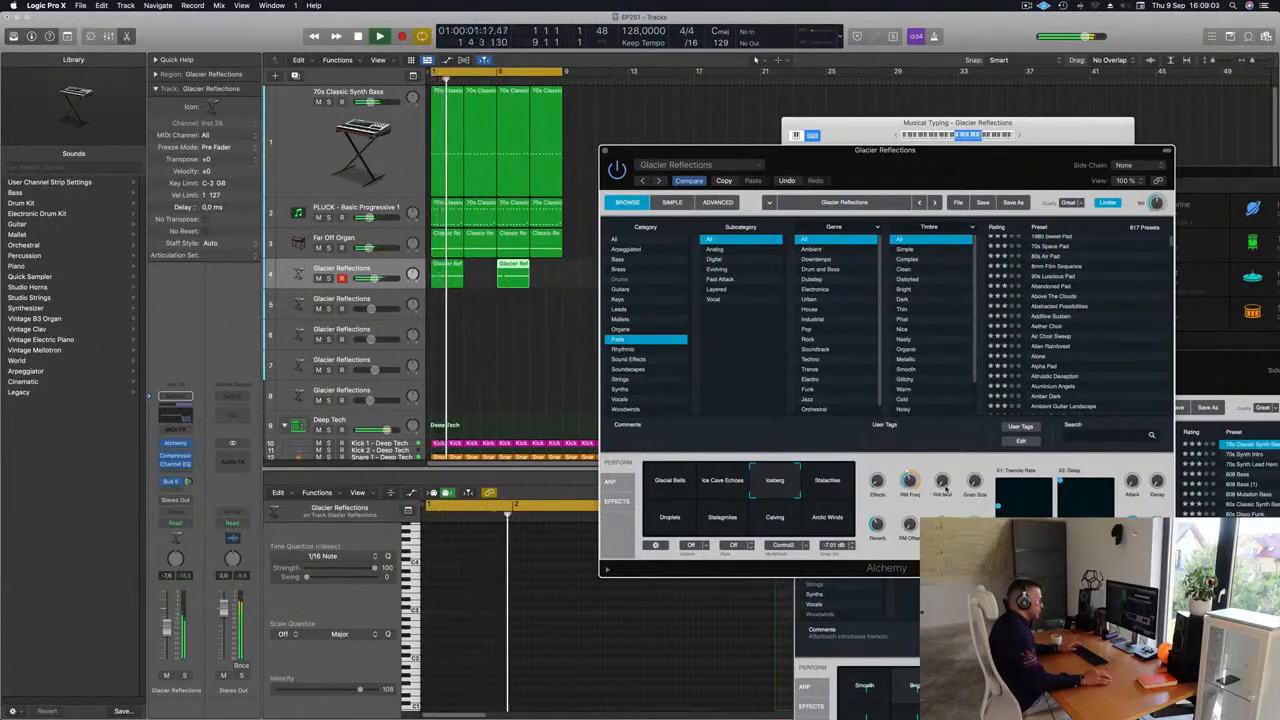
key("Return")
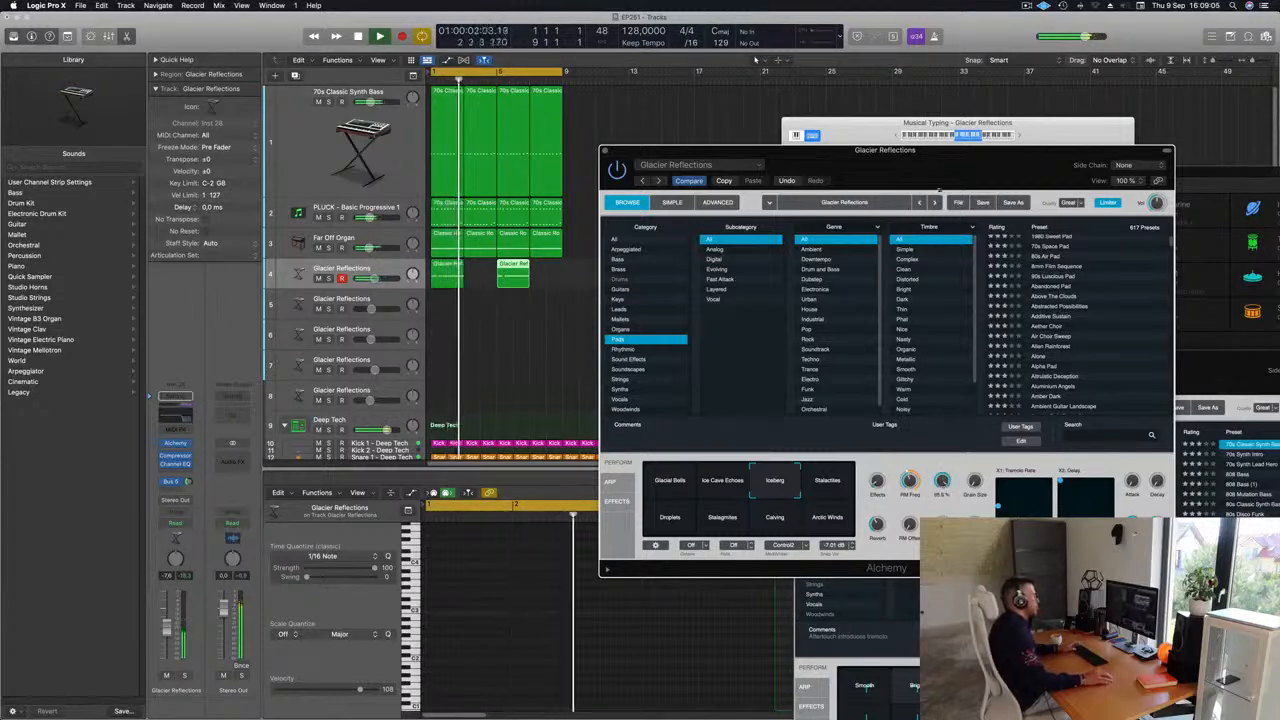
Add a Bus 6 send to the first Glacier Reflections track alongside its Bus 5 send.
left_click_drag(953, 153, 852, 289)
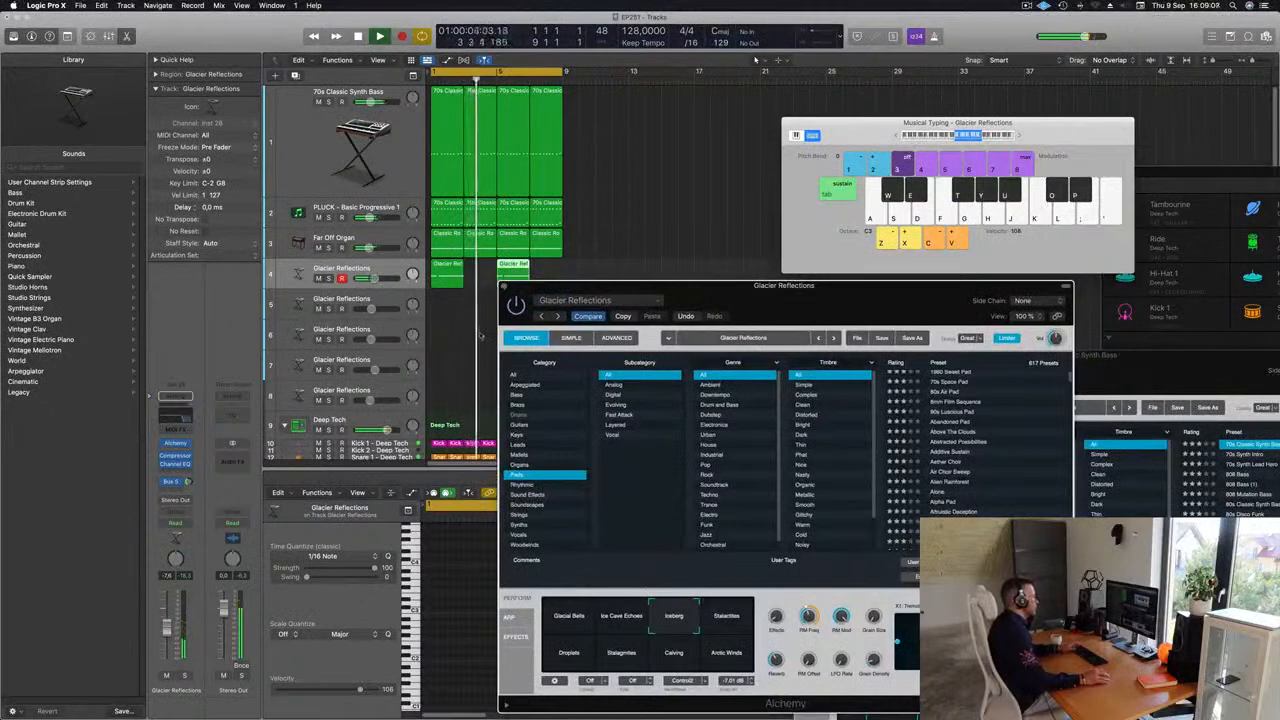
left_click(189, 483)
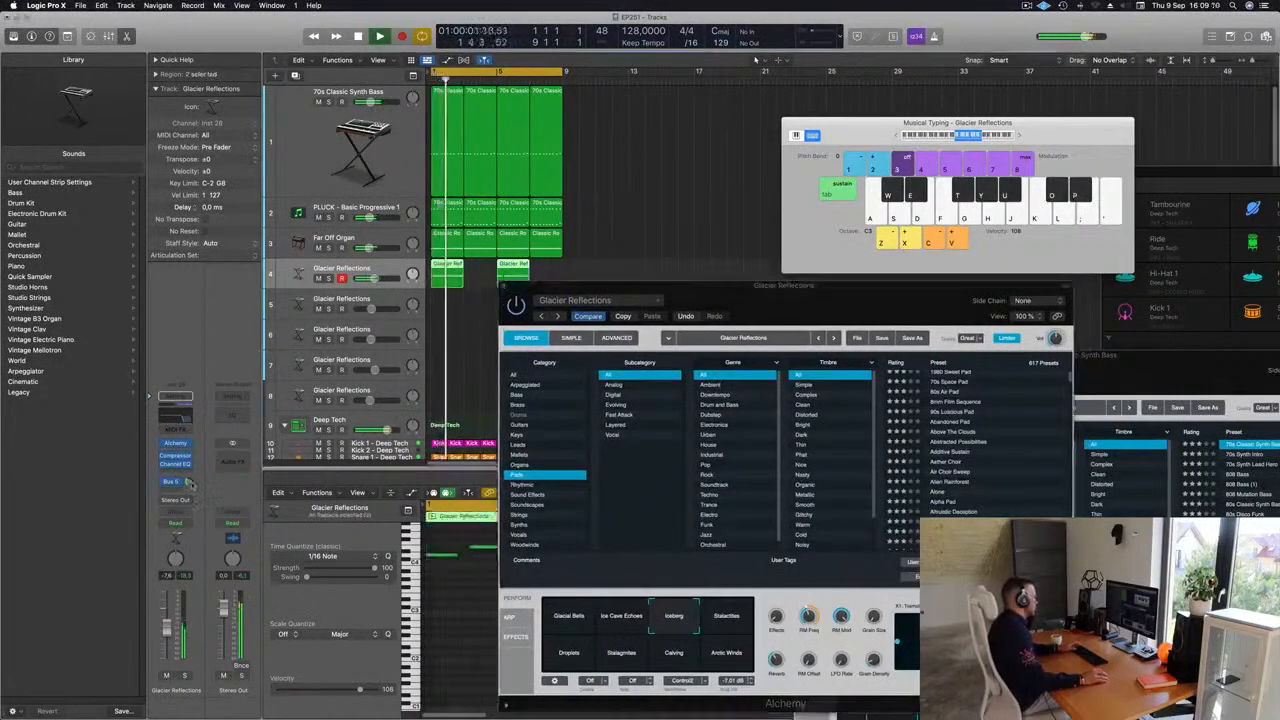
left_click(178, 484)
mouse_move(169, 504)
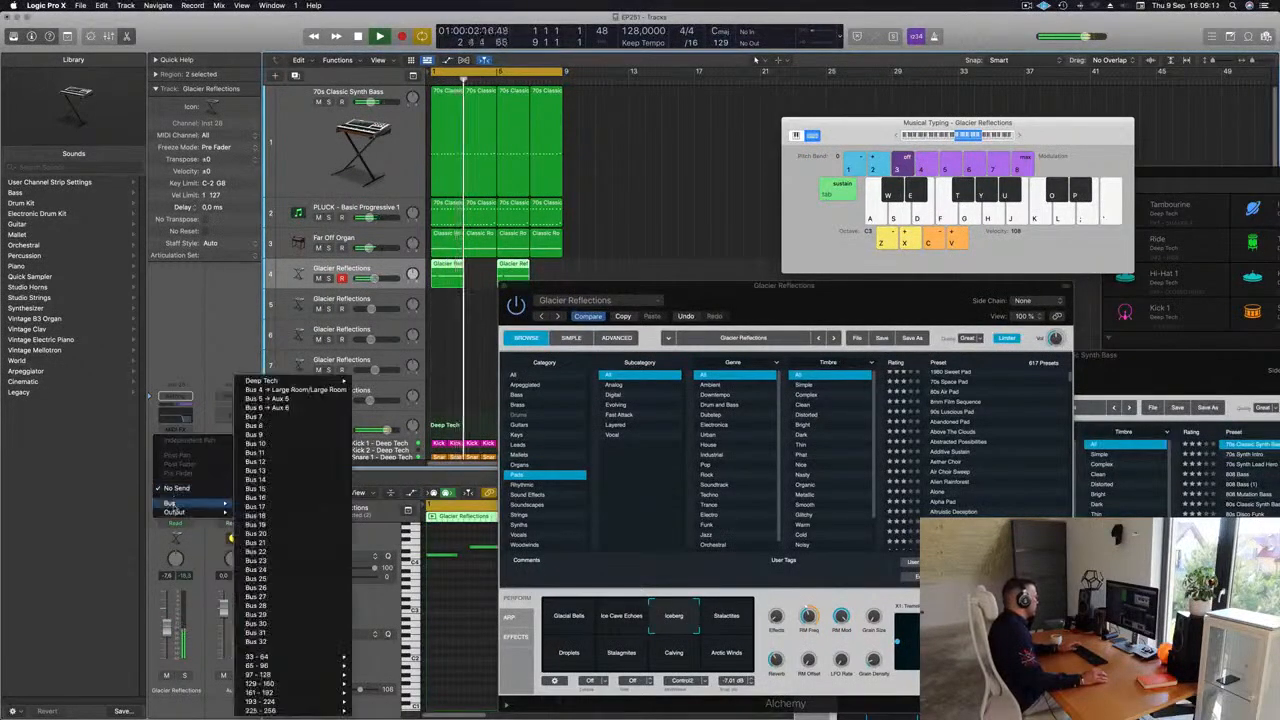
left_click(275, 407)
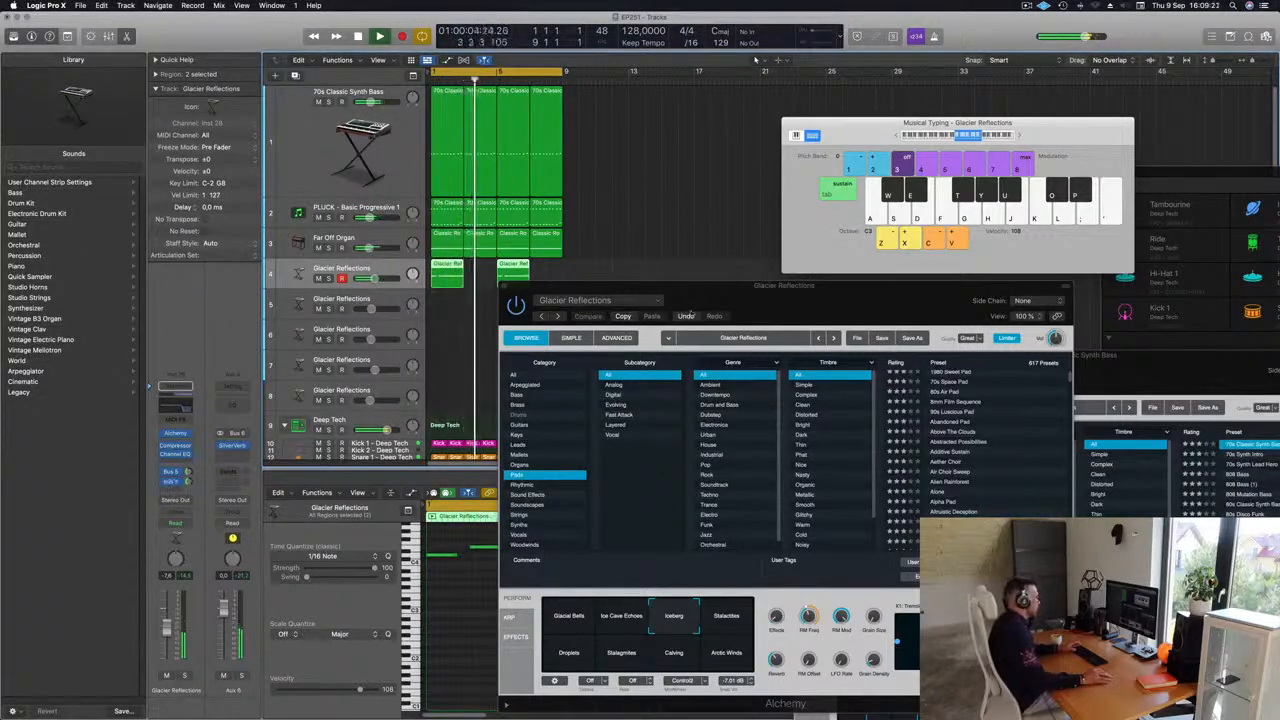
Close the Glacier Reflections Alchemy window and lower the track's volume to about -11.4 dB during playback.
left_click_drag(626, 288, 488, 285)
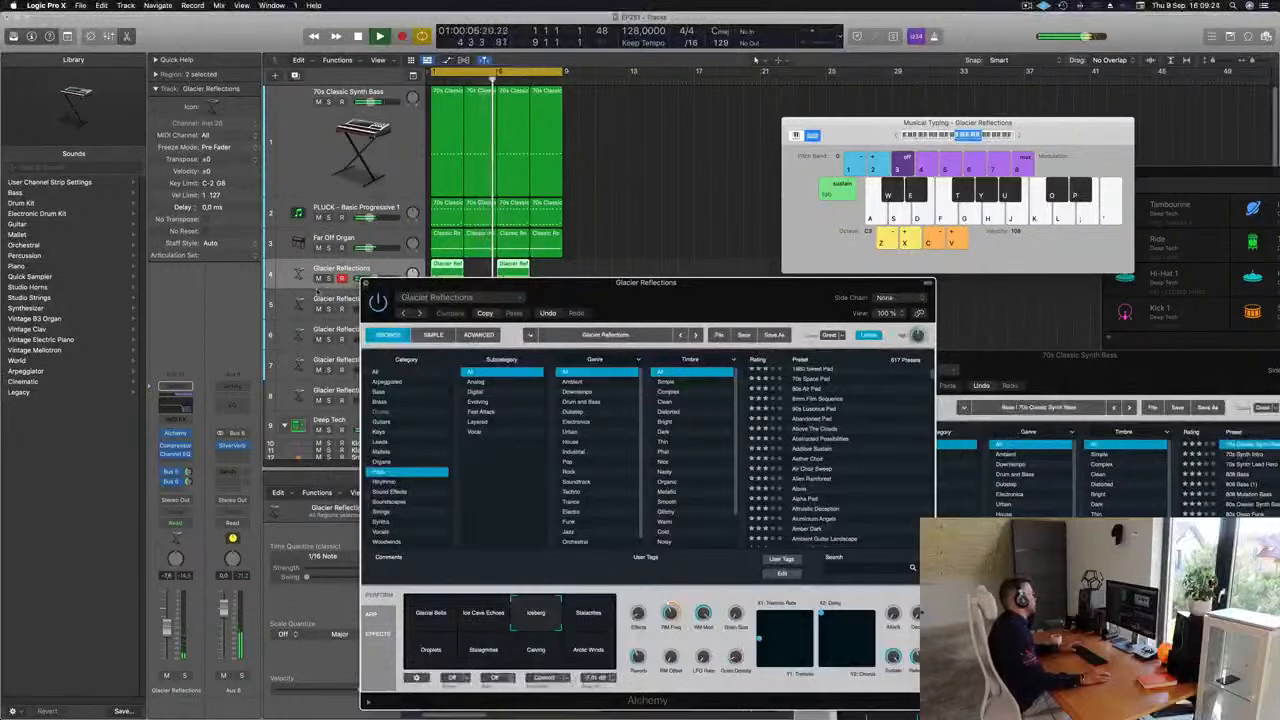
key("super+w")
key("Return")
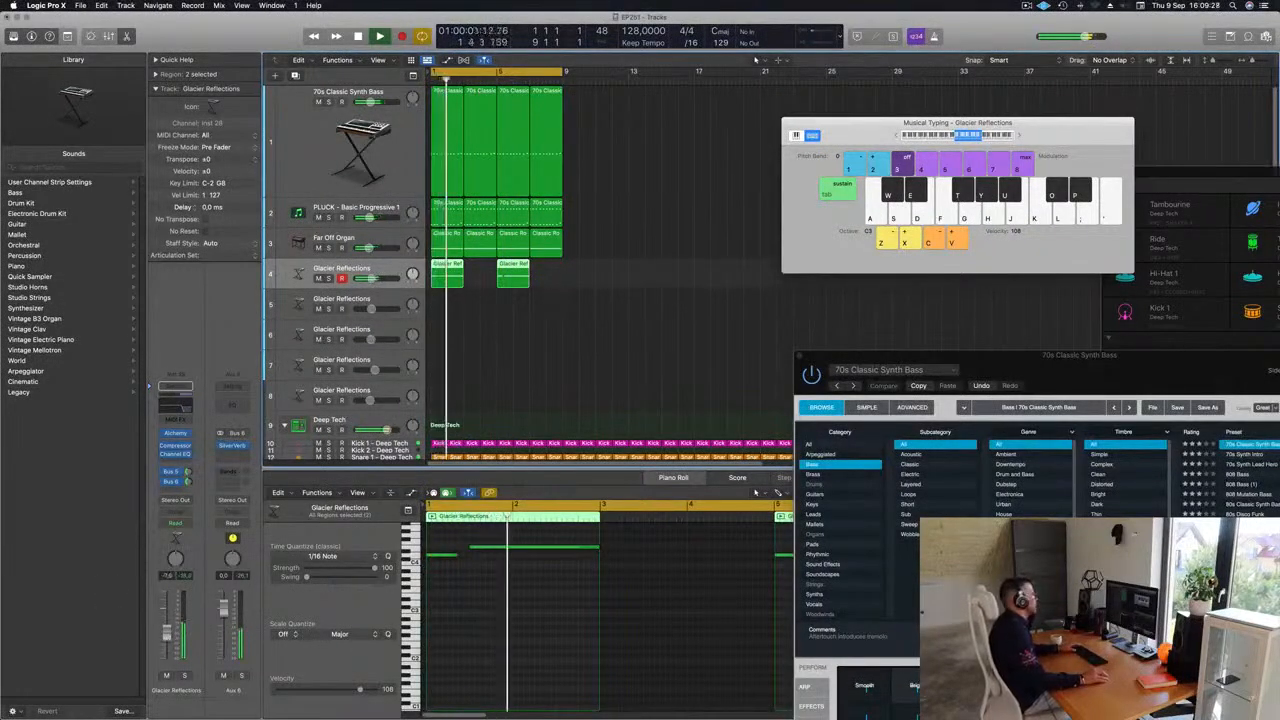
left_click(646, 318)
key("space")
key("space")
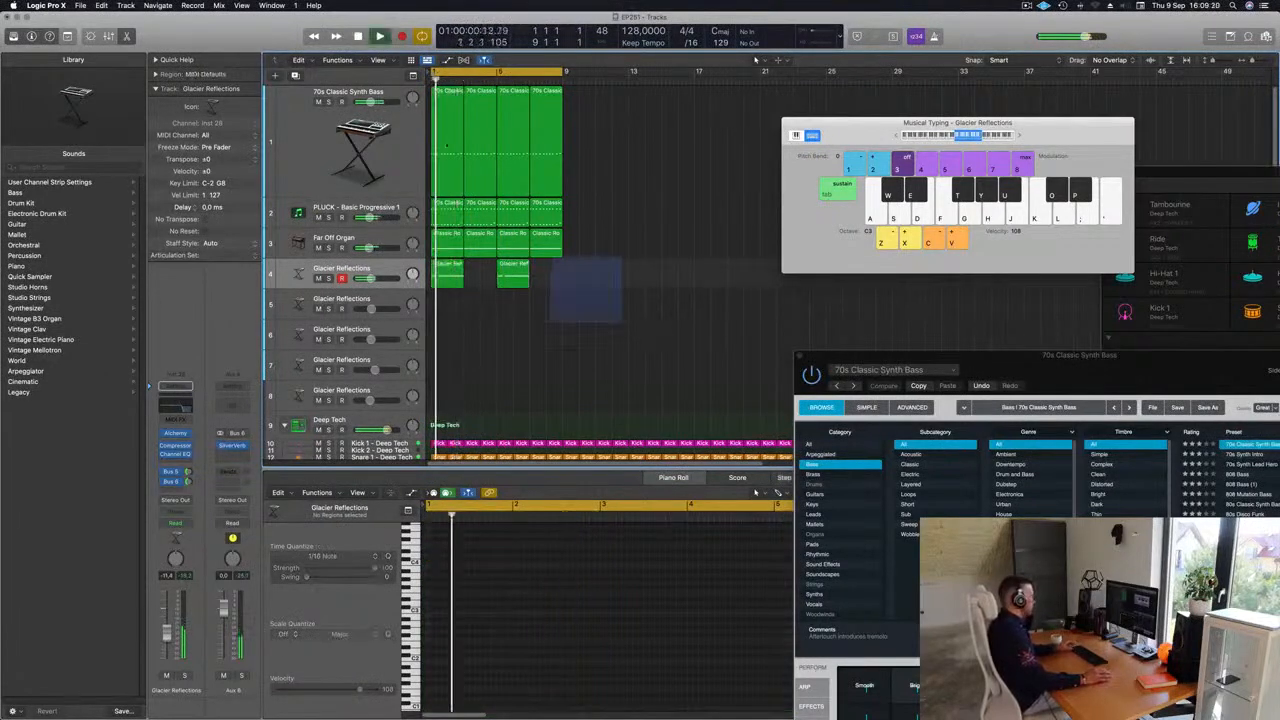
Repeat all the regions until they fill the arrangement up to bar 33 and extend the cycle range to bar 33.
key("super+a")
key("super+r")
key("super+r")
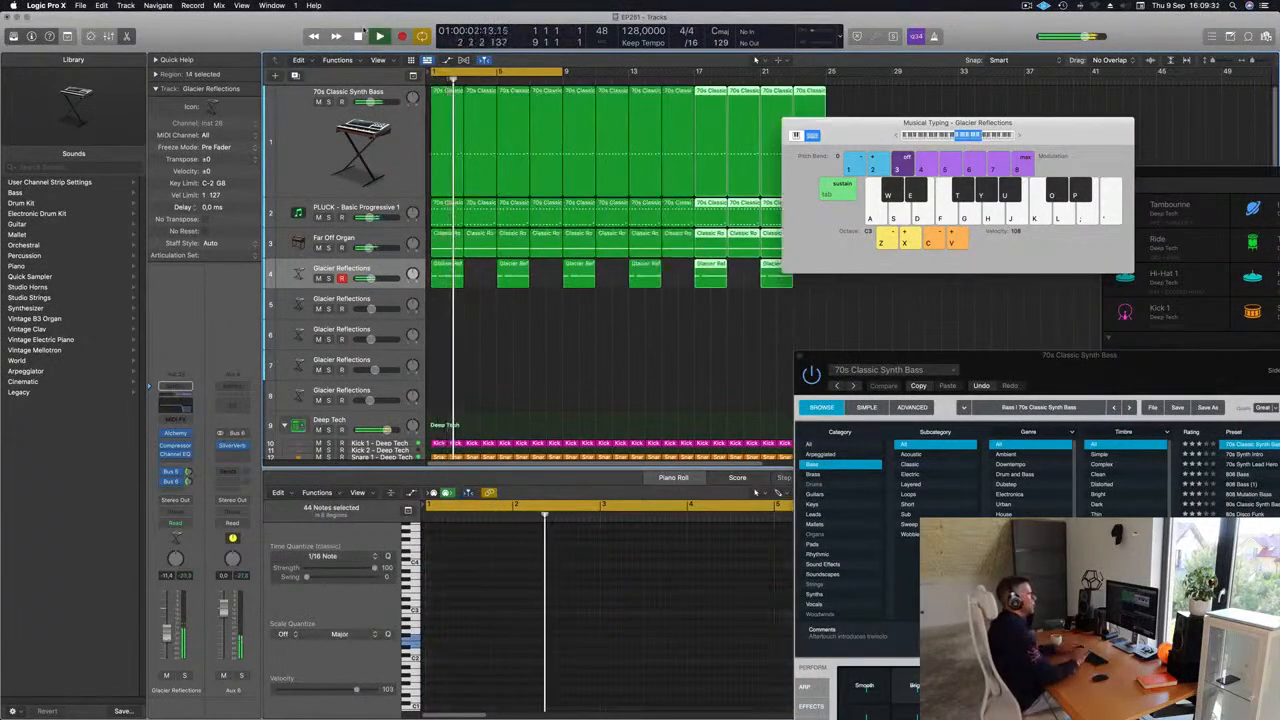
key("super+r")
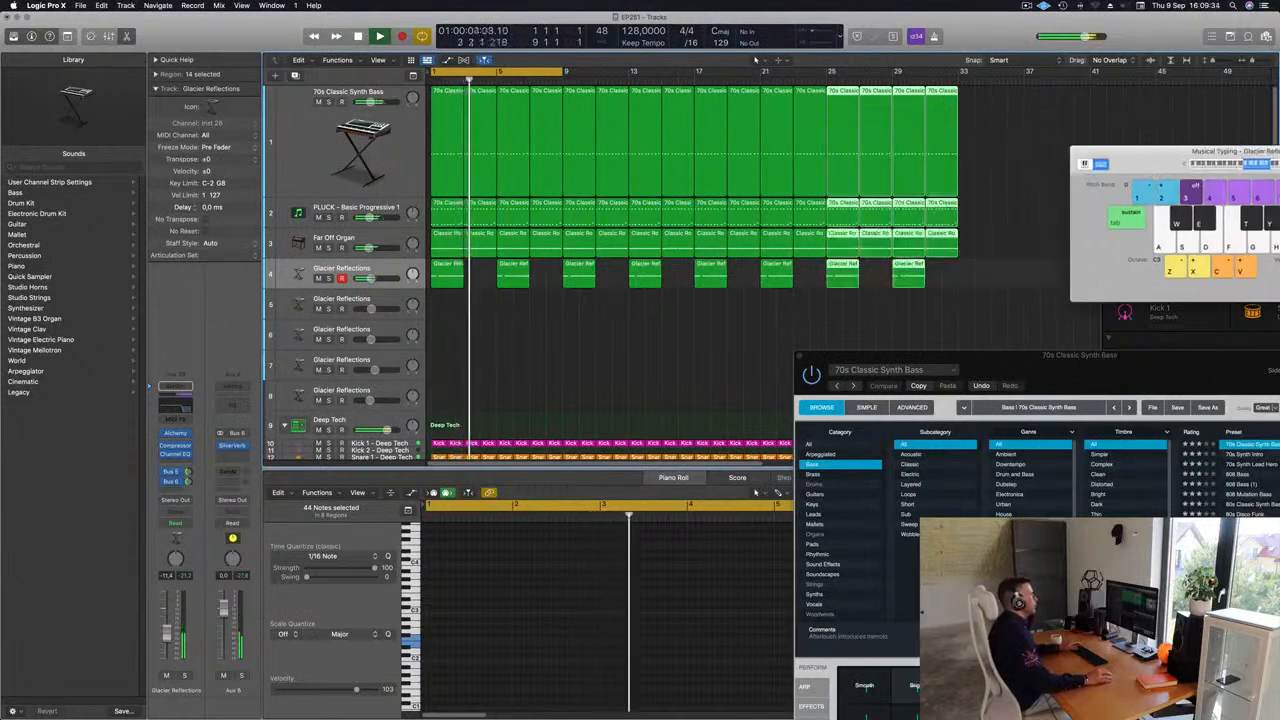
left_click_drag(563, 72, 958, 75)
key("Return")
Adjust the Cutoff in the 70s Classic Synth Bass track's Alchemy and close its synth and Compressor windows.
left_click(300, 140)
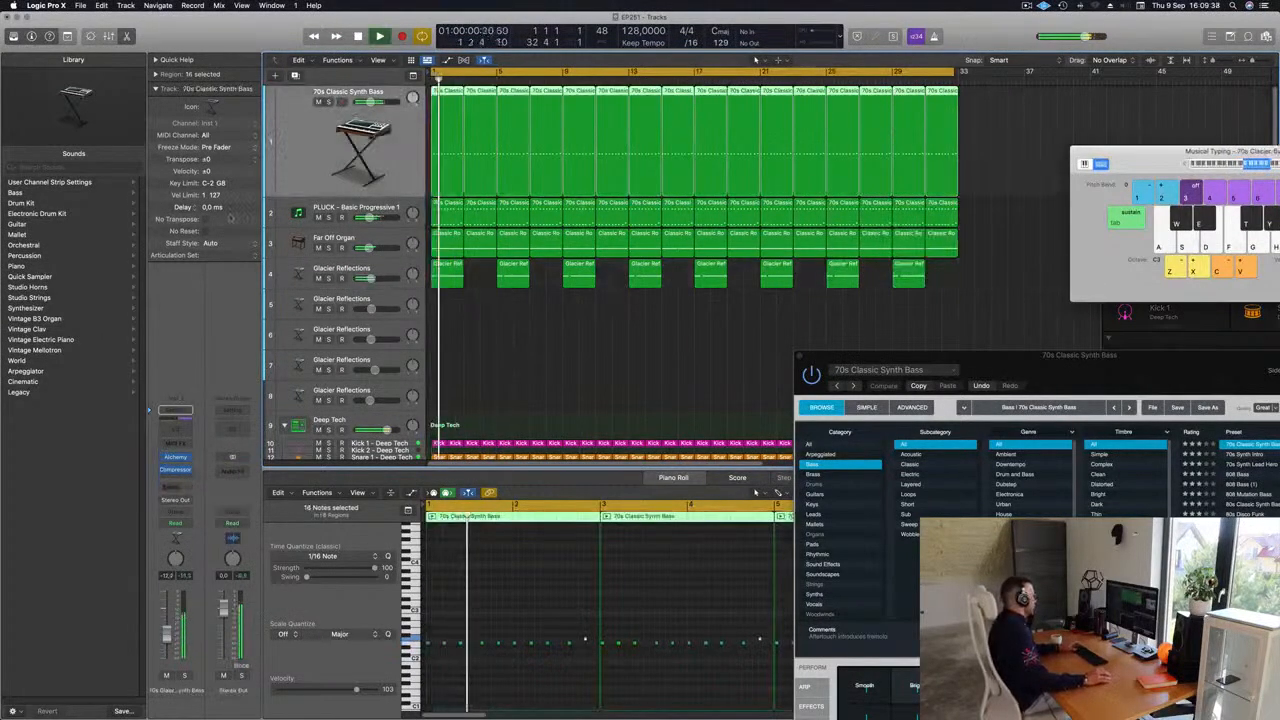
left_click(175, 471)
left_click(175, 457)
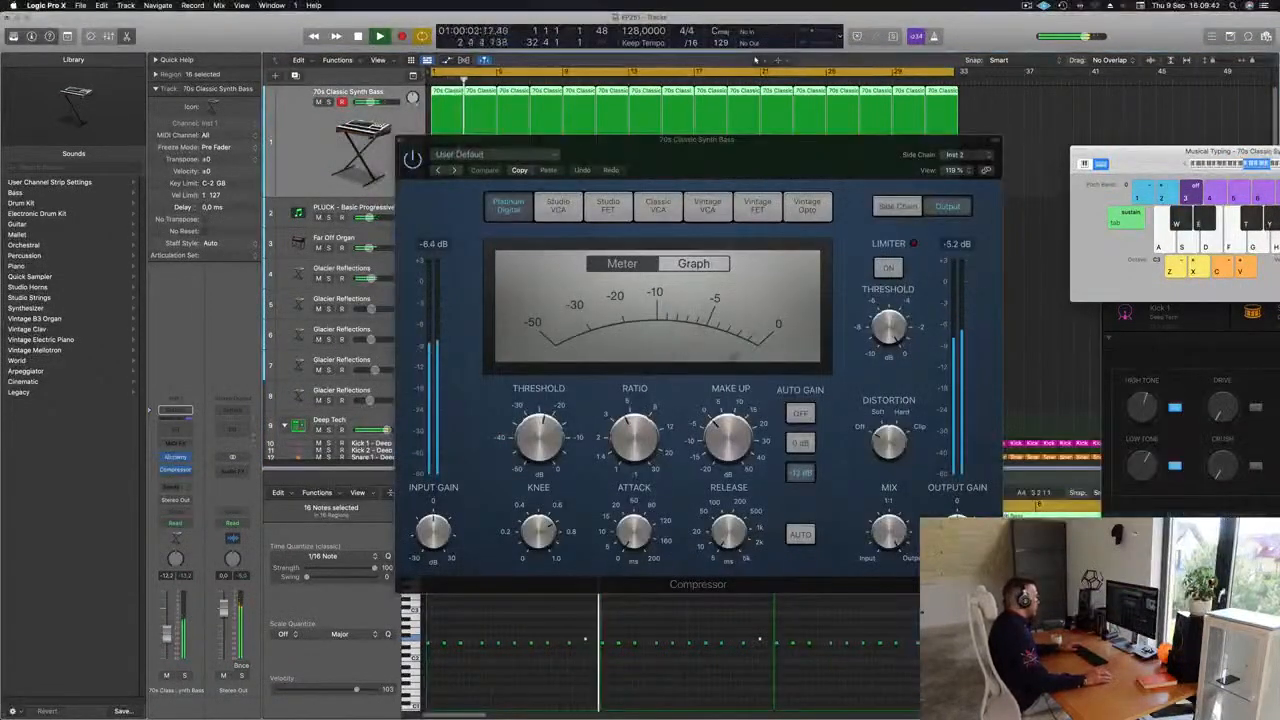
left_click(175, 457)
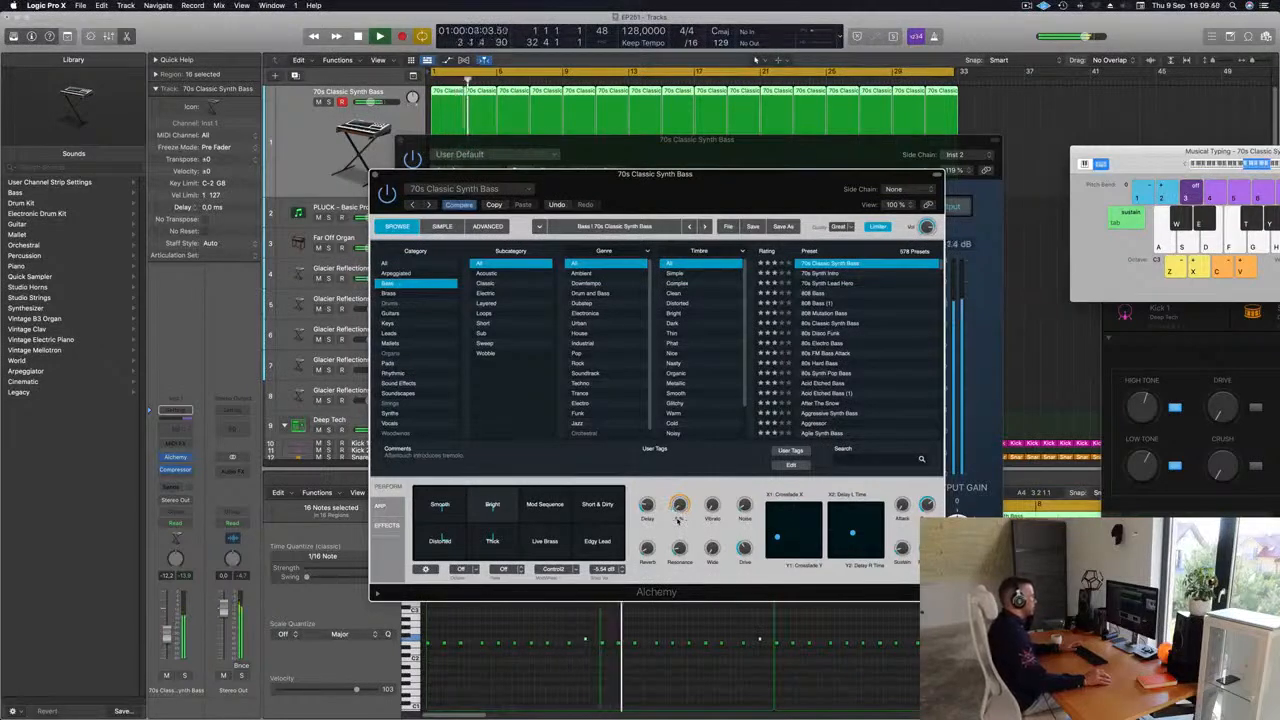
left_click_drag(634, 194, 572, 281)
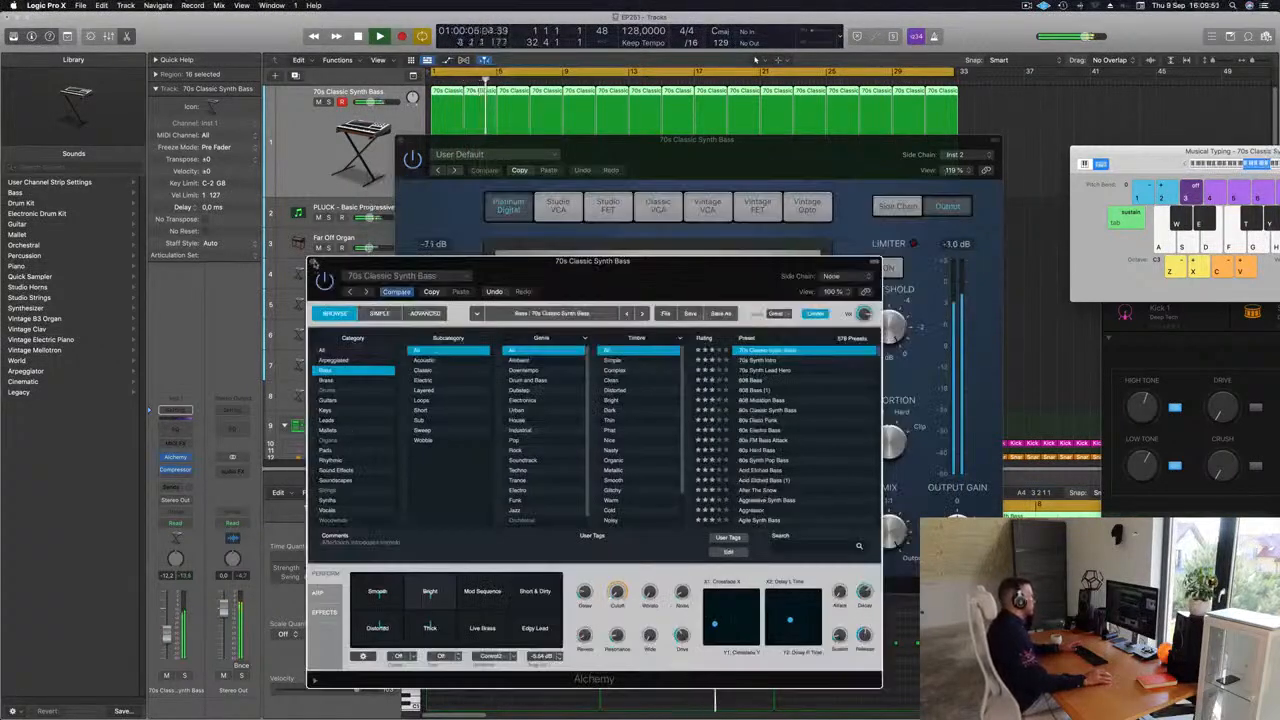
left_click(314, 262)
left_click_drag(431, 147, 321, 200)
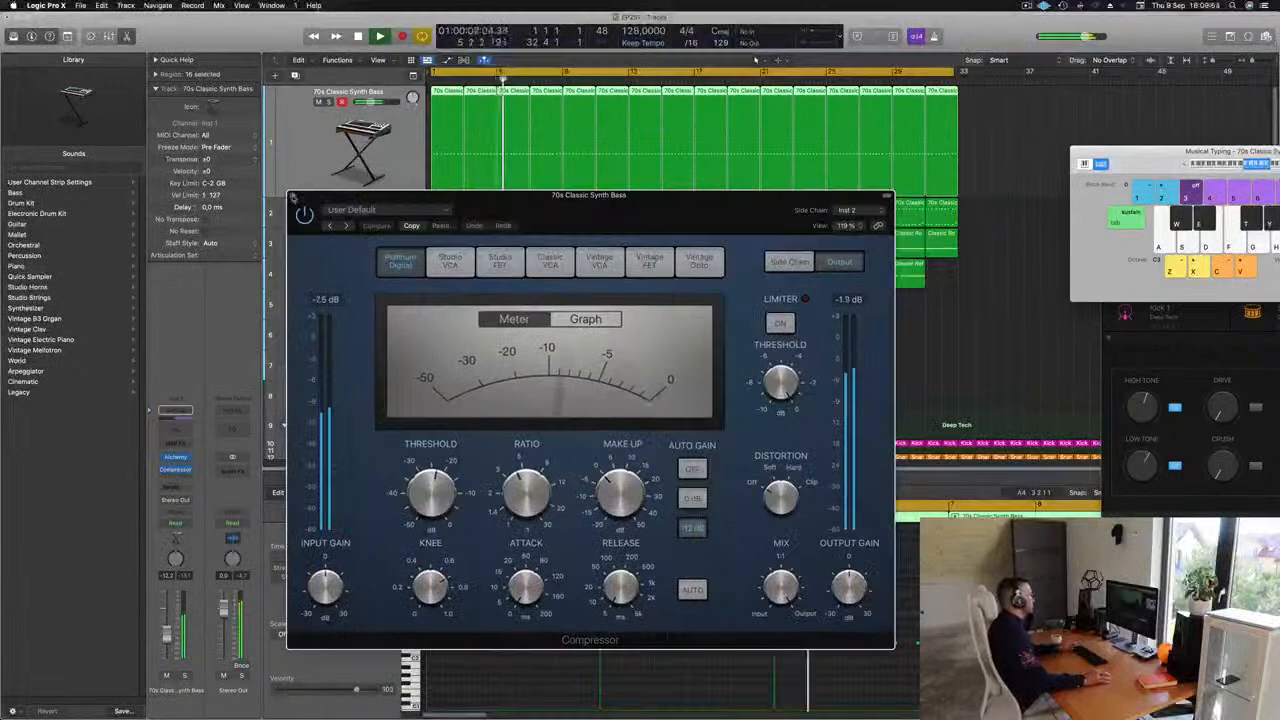
left_click(293, 197)
Open Alchemy on the second Glacier Reflections track and lower the Musical Typing keyboard to octave C1.
key("super+Left")
key("super+Left")
key("super+Left")
key("super+Left")
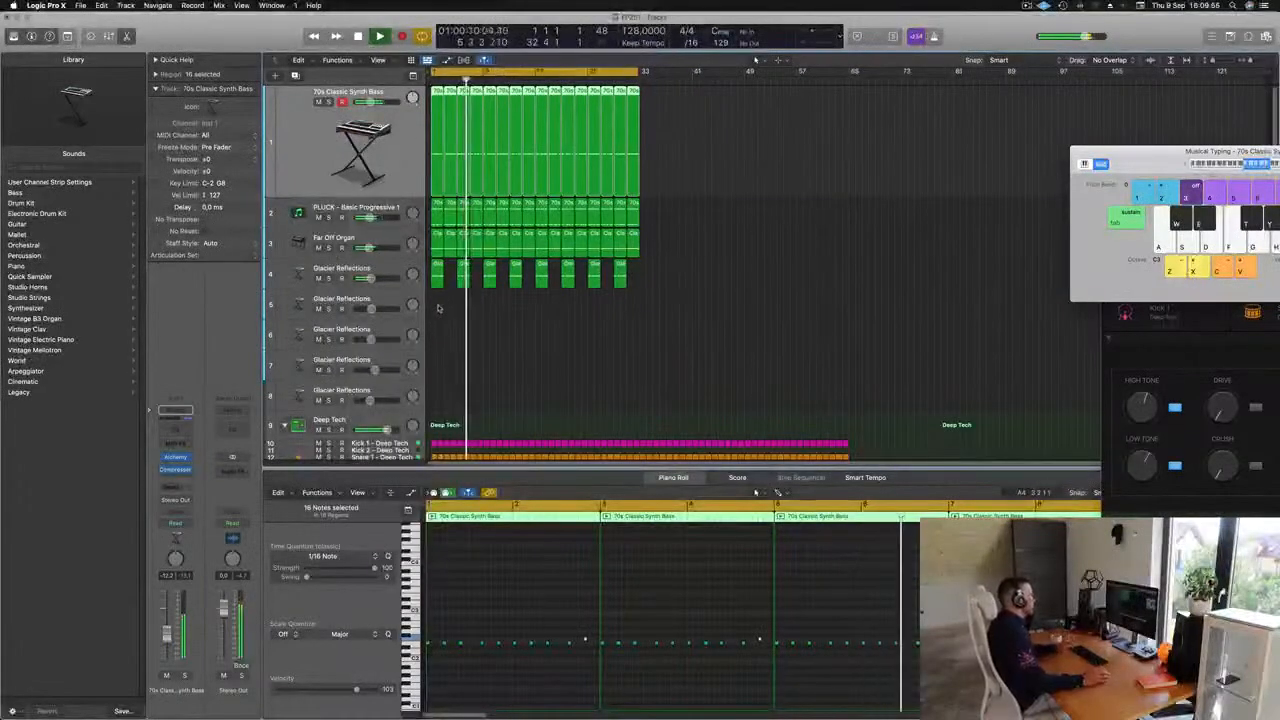
left_click(380, 298)
key("Return")
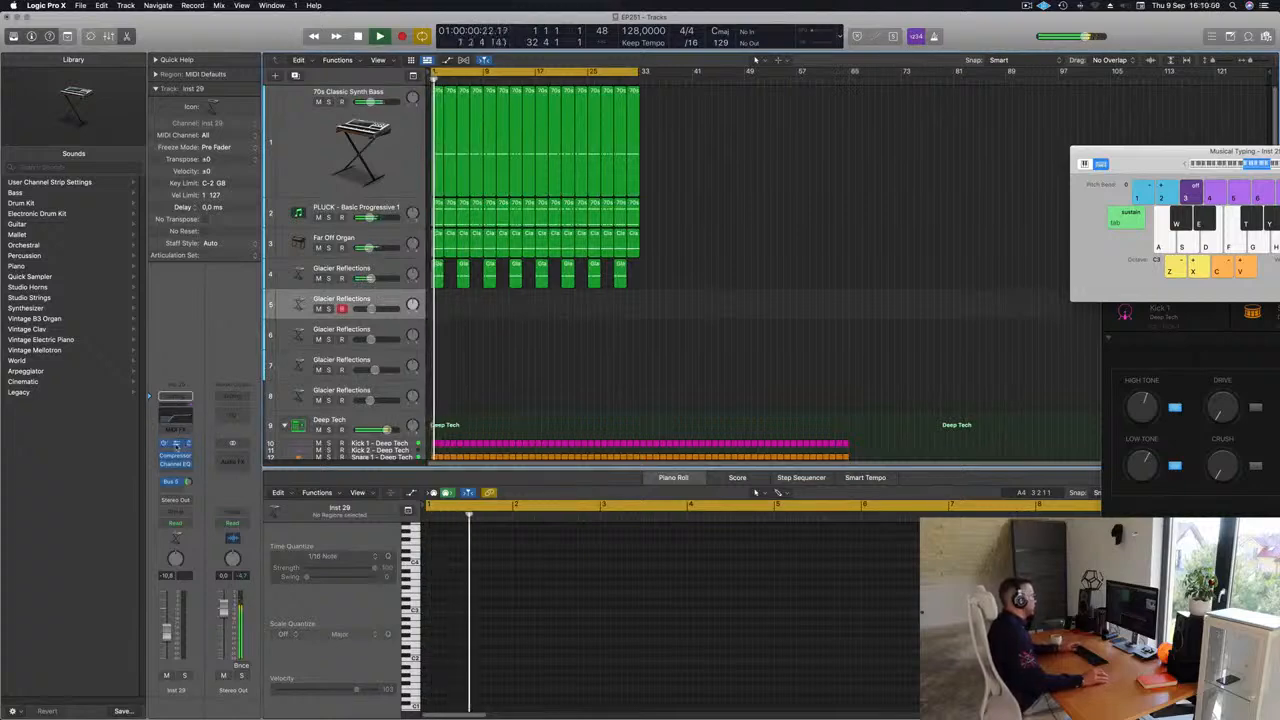
left_click(176, 446)
left_click_drag(731, 140, 795, 124)
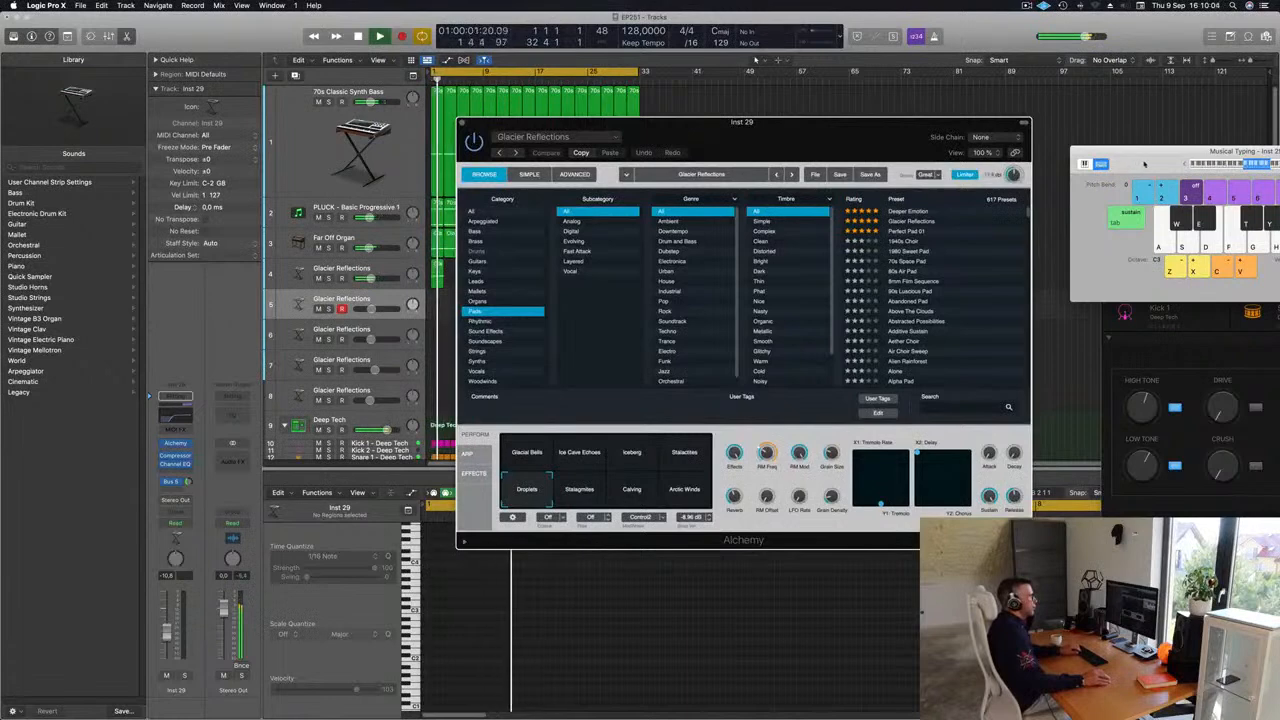
left_click_drag(1181, 170, 1111, 175)
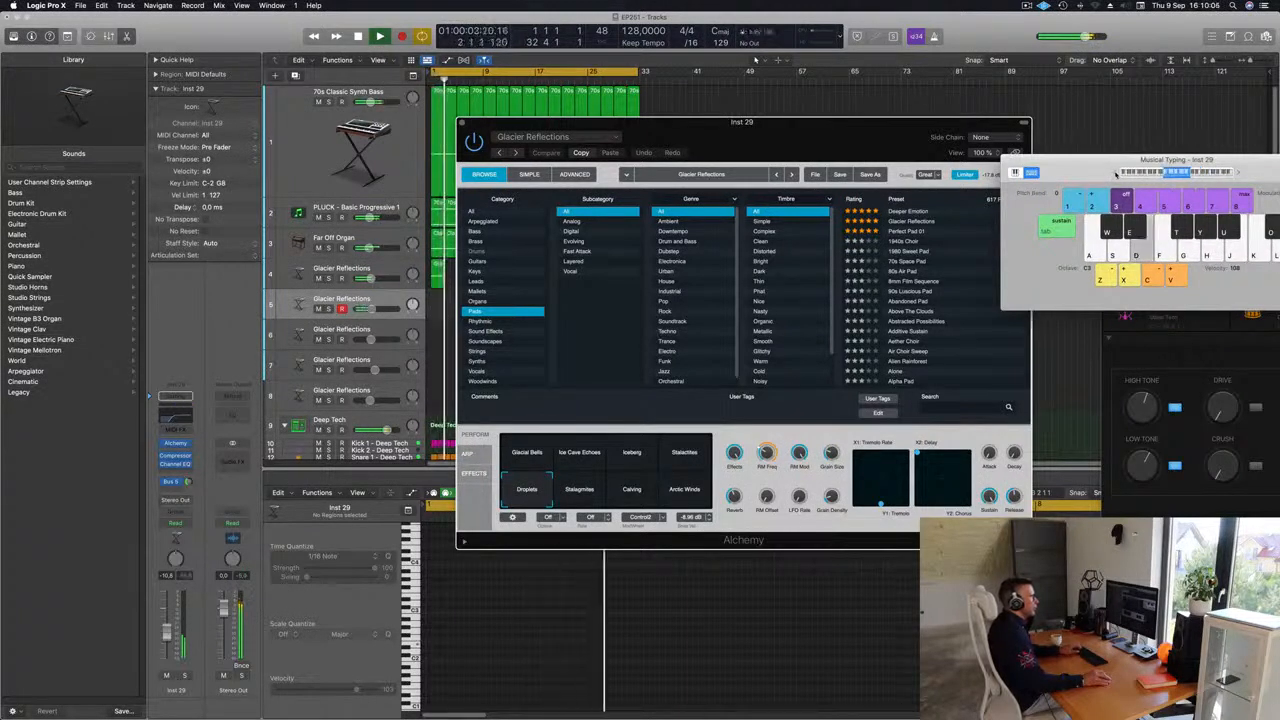
left_click_drag(1115, 173, 882, 168)
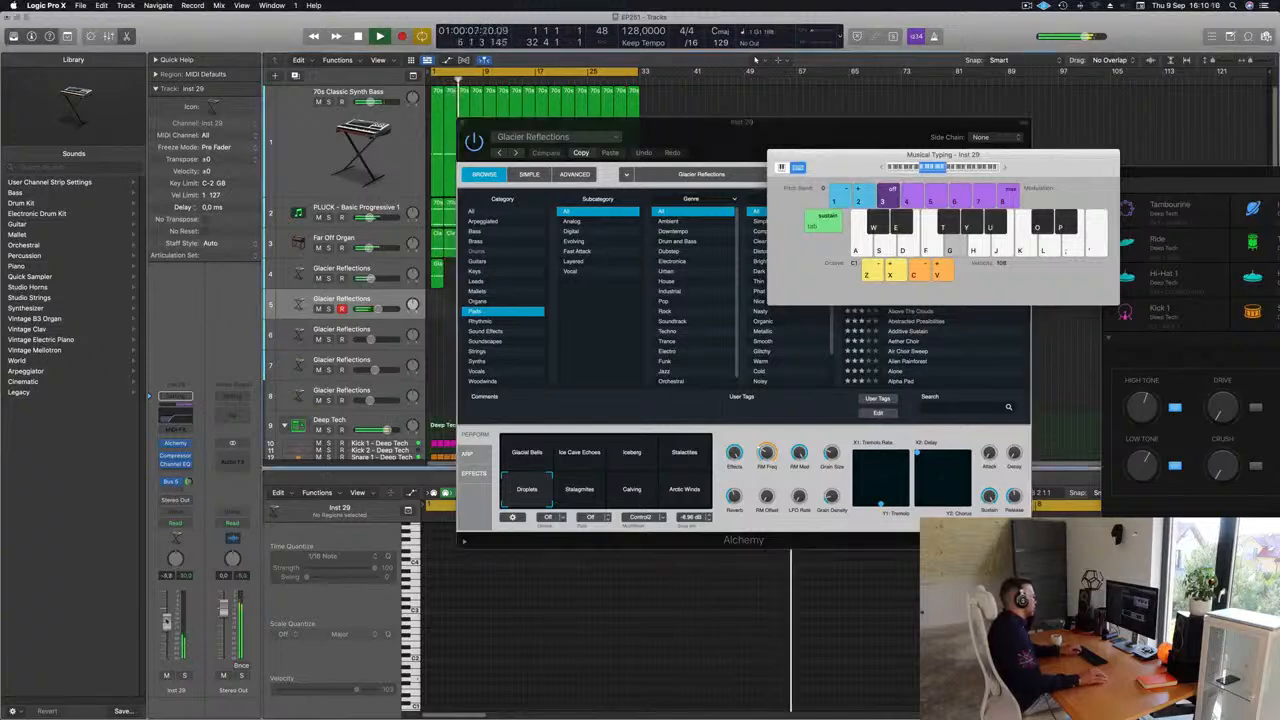
Load the Perfect Pad 01 preset on track 5, set the track's volume to about -2.2 dB and stop playback.
left_click_drag(840, 123, 664, 161)
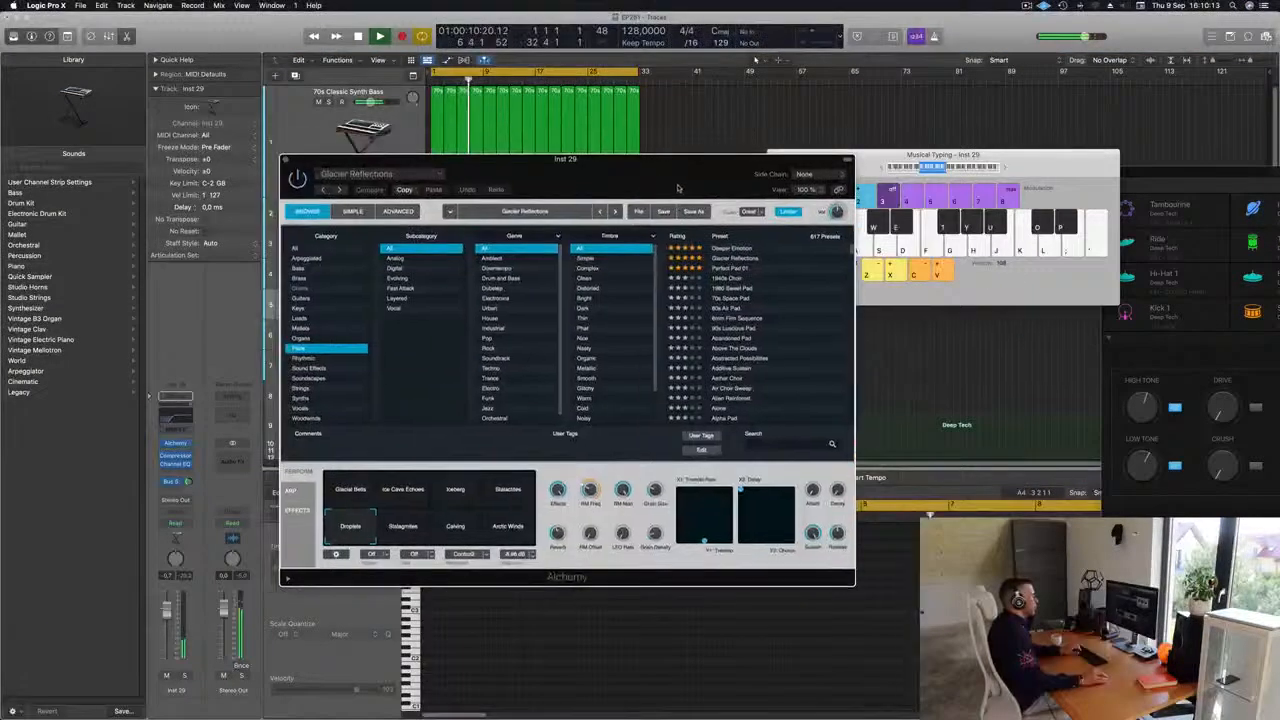
left_click(736, 270)
left_click_drag(662, 185, 881, 153)
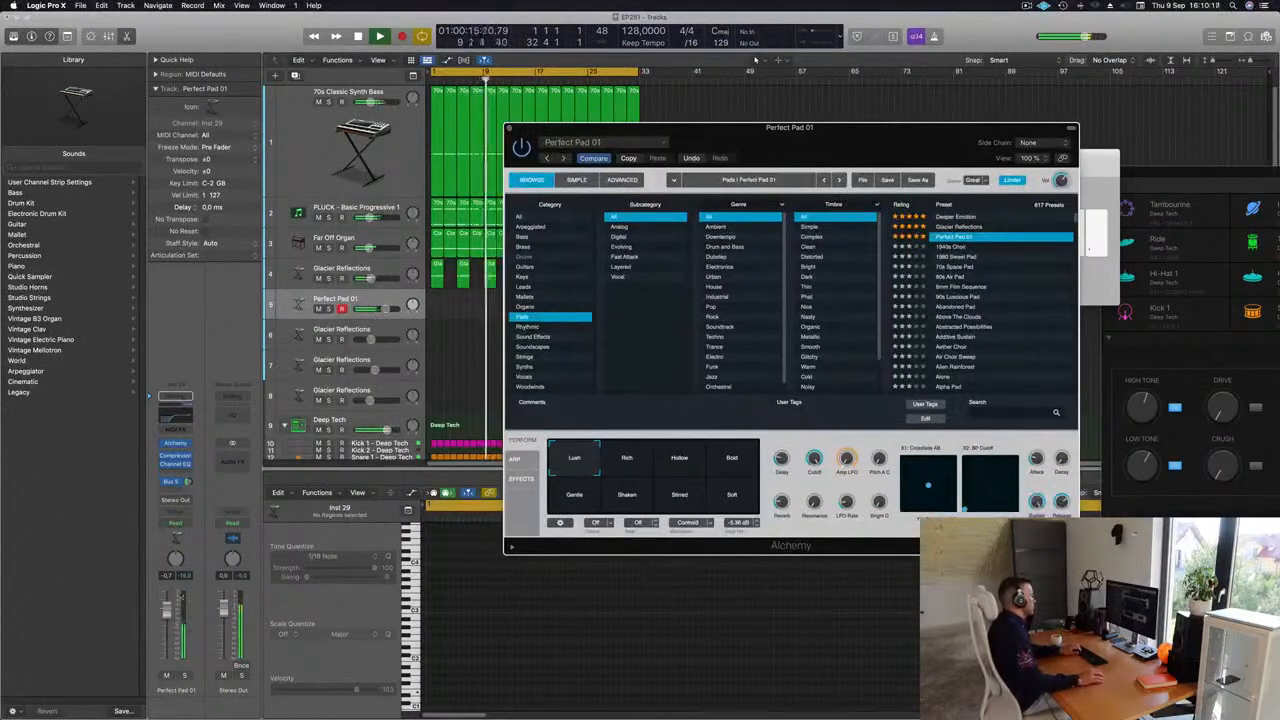
left_click(168, 617)
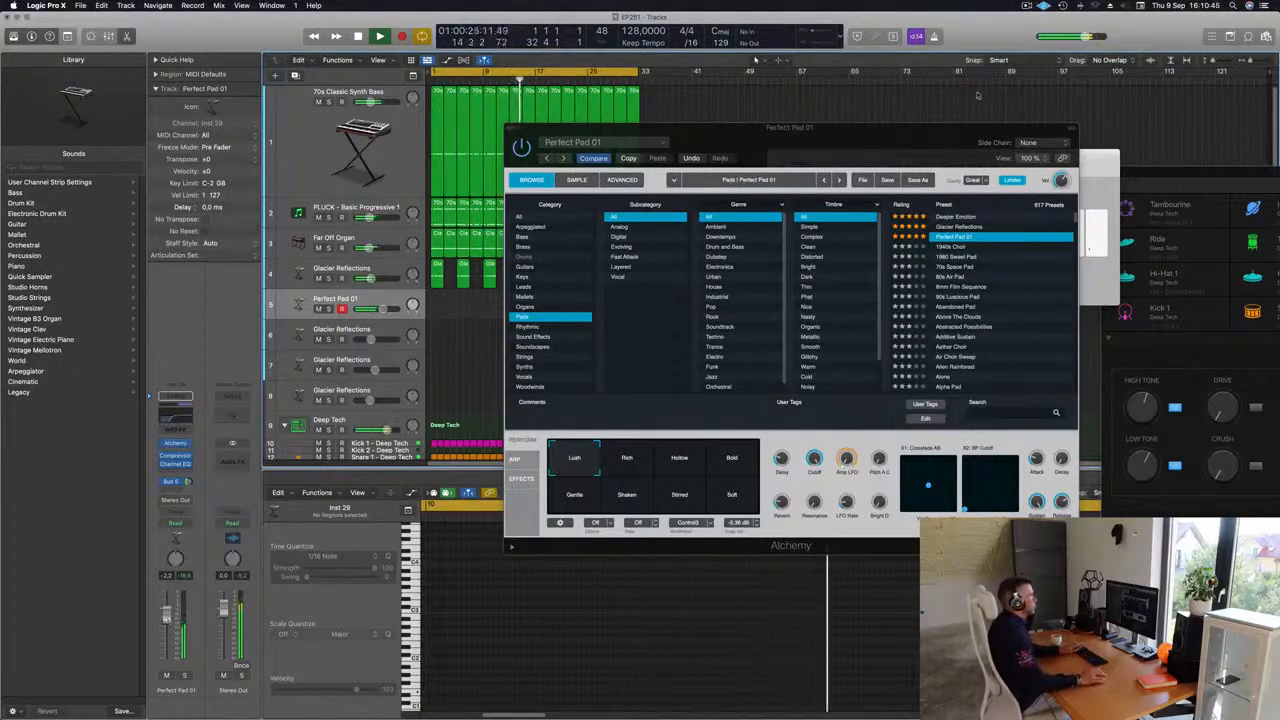
left_click_drag(890, 128, 1200, 146)
key("space")
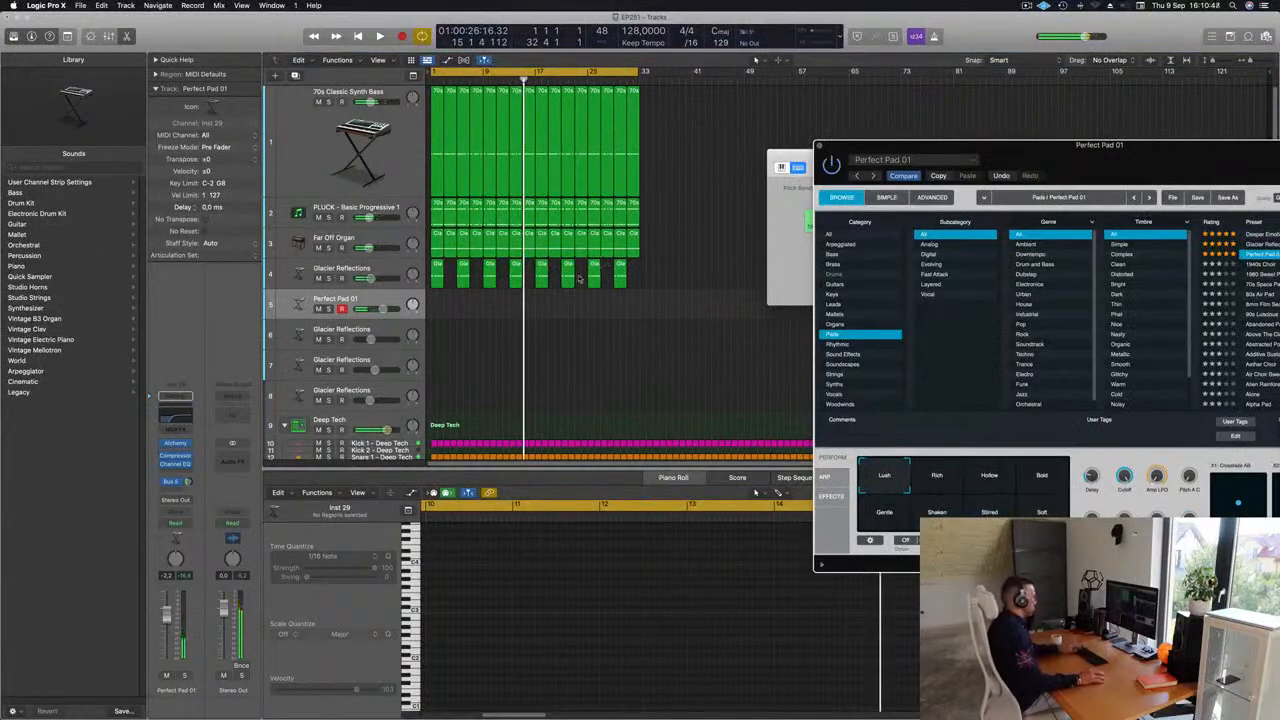
Record a pad part on the Perfect Pad 01 track, delete all but its last two bars and move those to bar 1.
key("r")
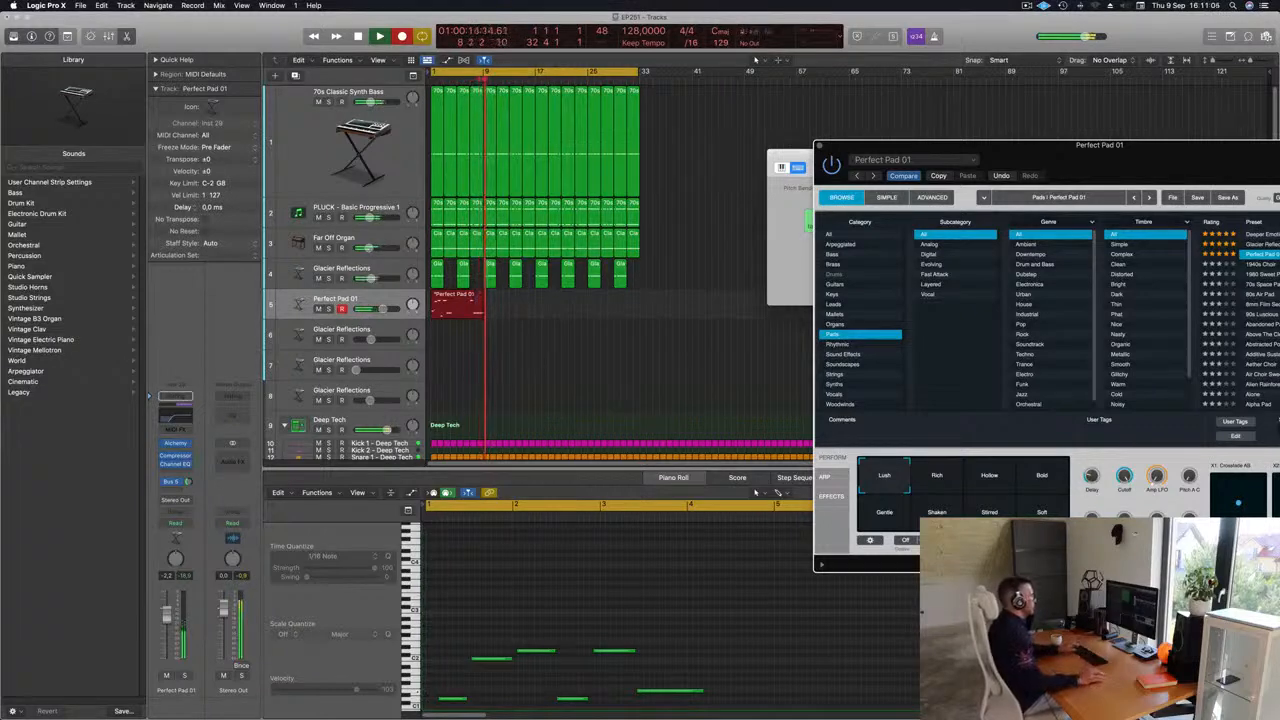
key("space")
left_click(490, 304)
left_click(477, 300)
key("Delete")
left_click_drag(476, 300, 437, 300)
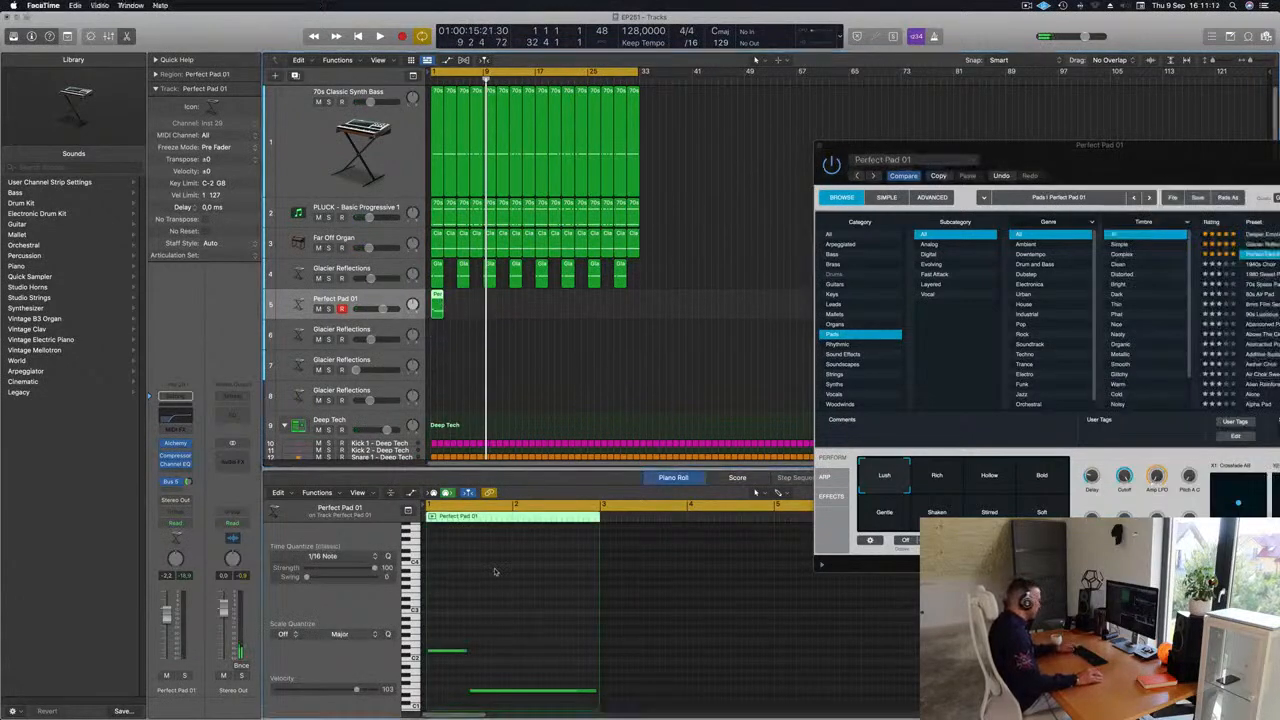
Decline the incoming FaceTime call.
key("super+grave")
left_click(516, 604)
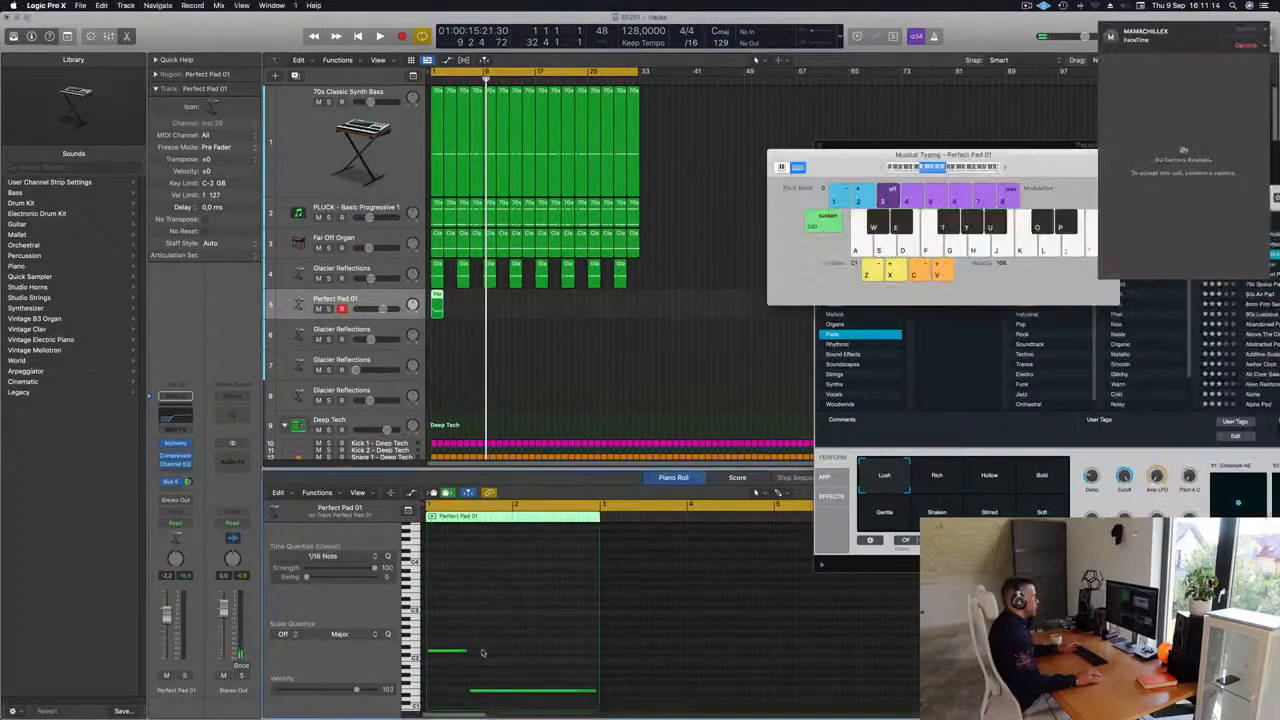
left_click(1250, 47)
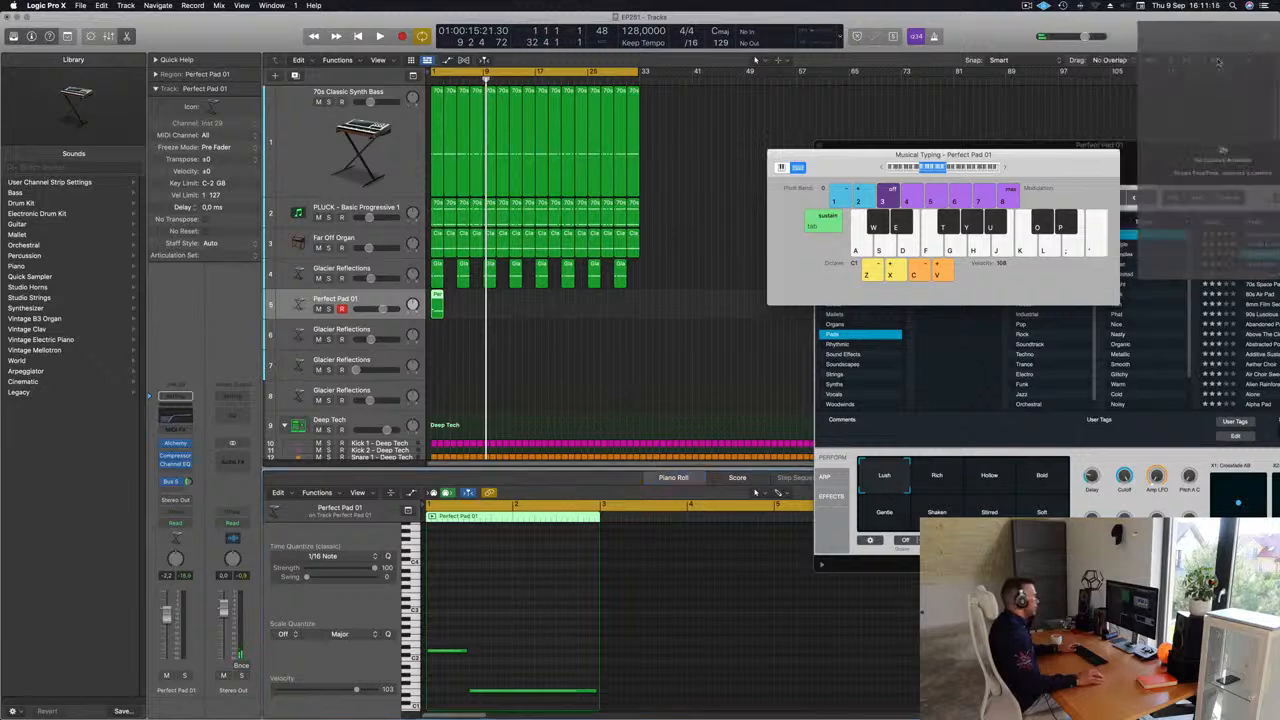
Start playback and repeat the two-bar Perfect Pad 01 region along its track up to bar 31.
left_click(447, 312)
left_click(437, 302)
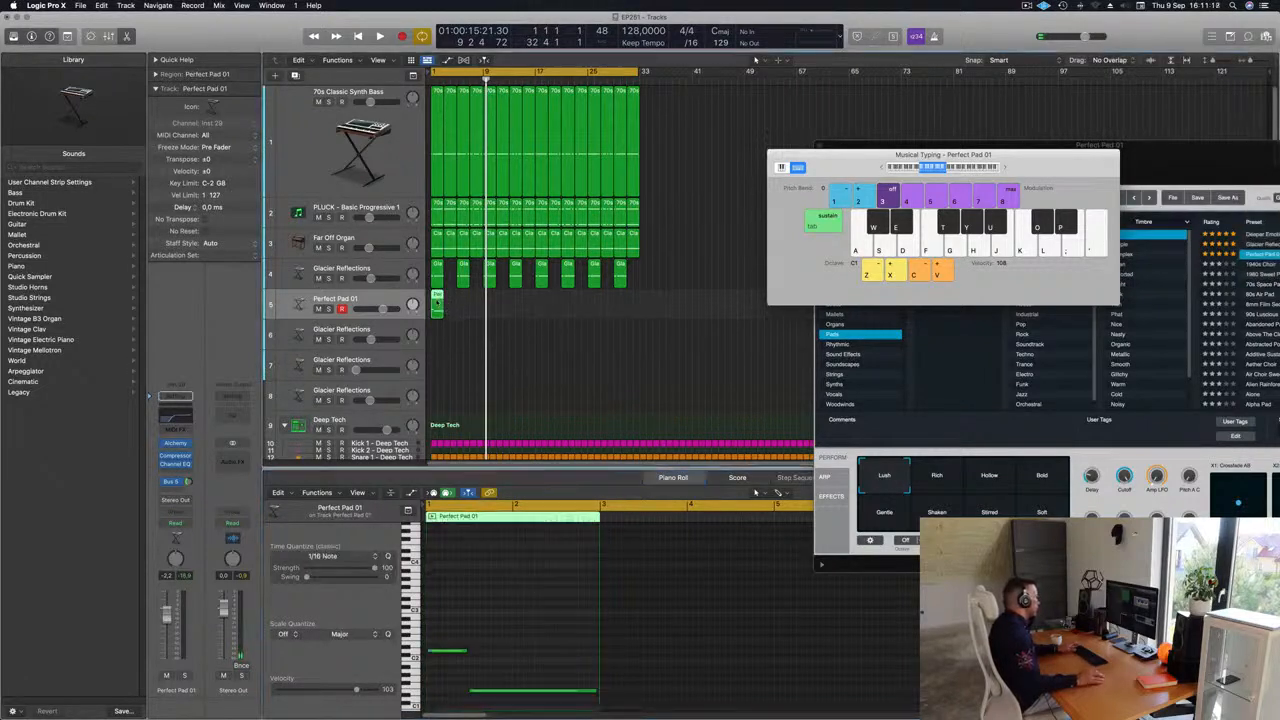
left_click(458, 651)
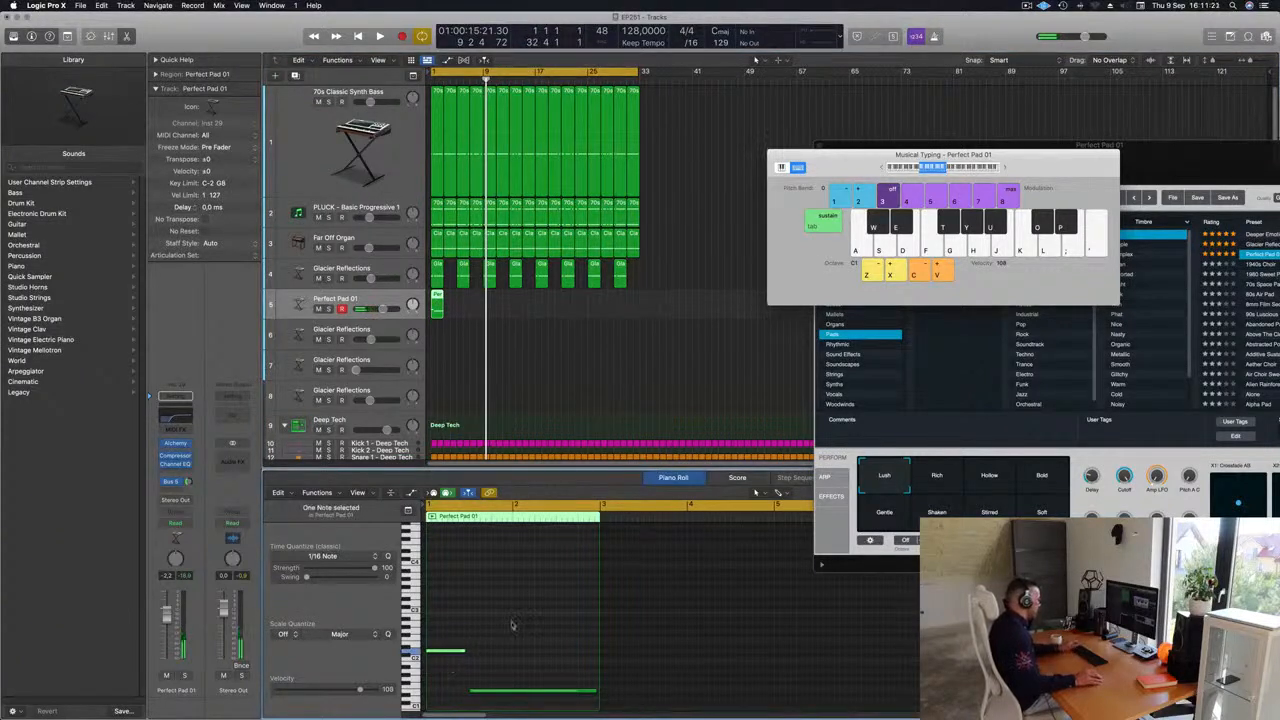
key("space")
left_click(492, 322)
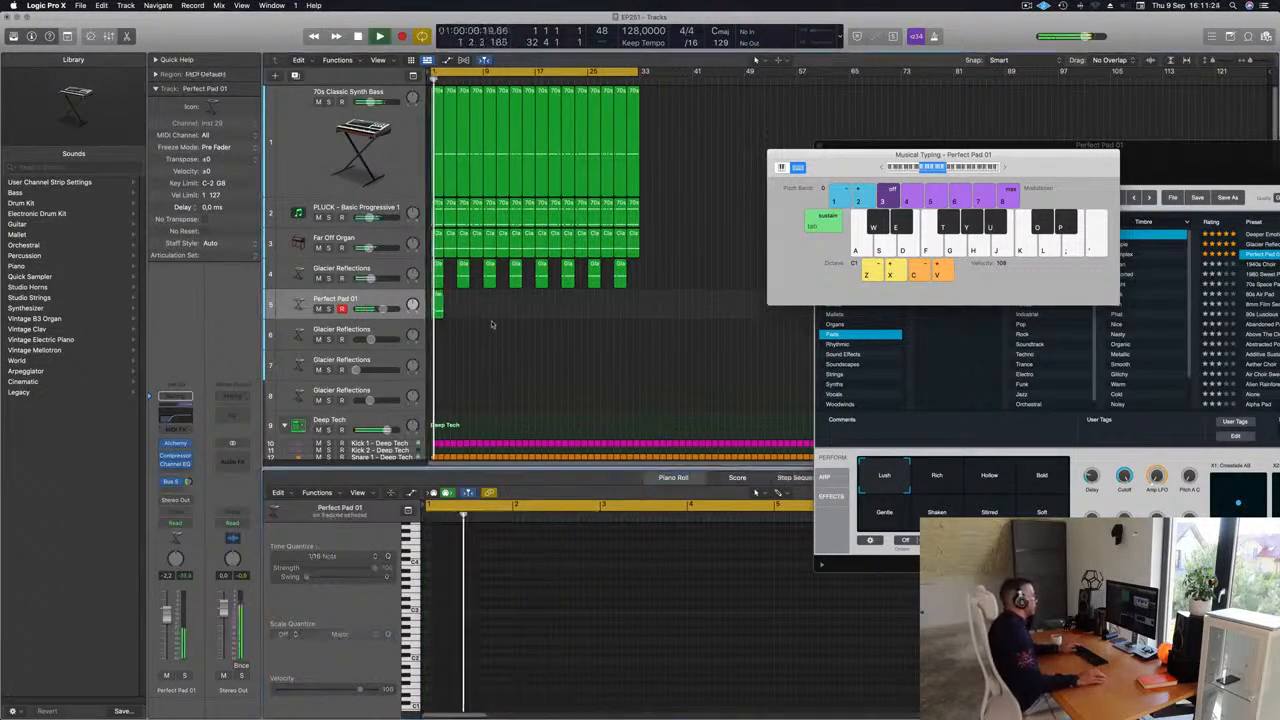
left_click_drag(490, 301, 435, 313)
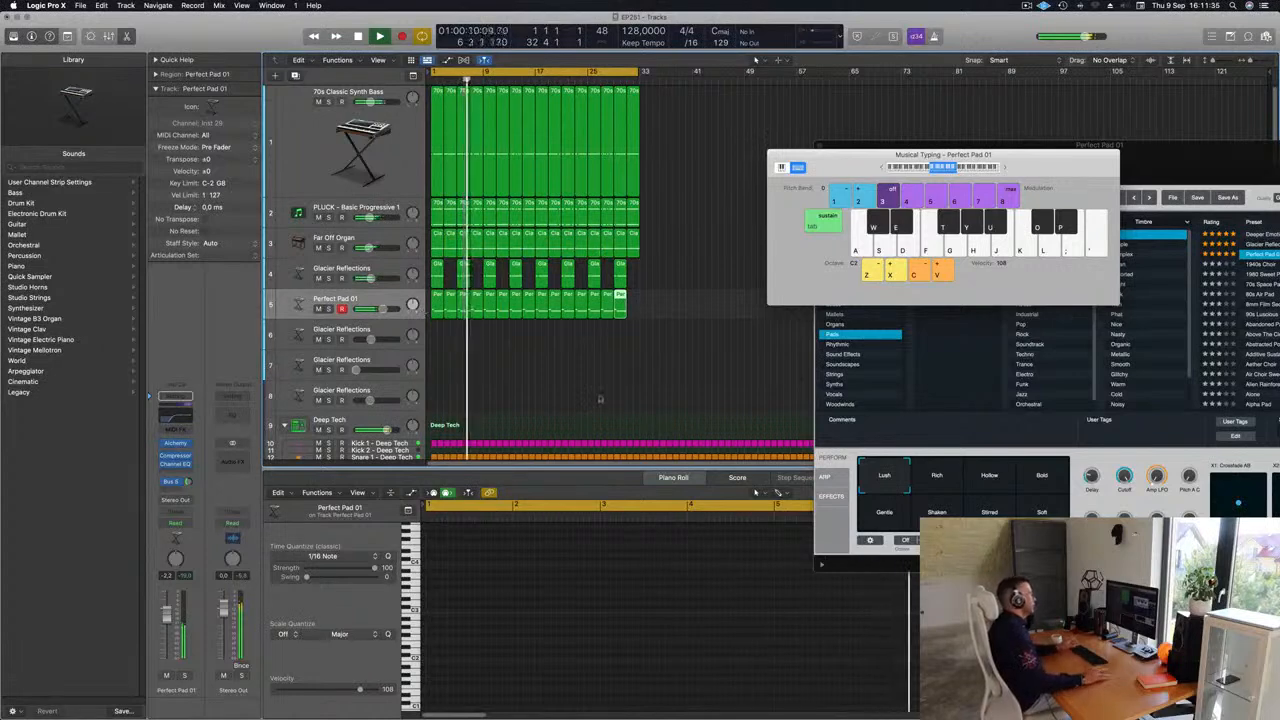
left_click(529, 376)
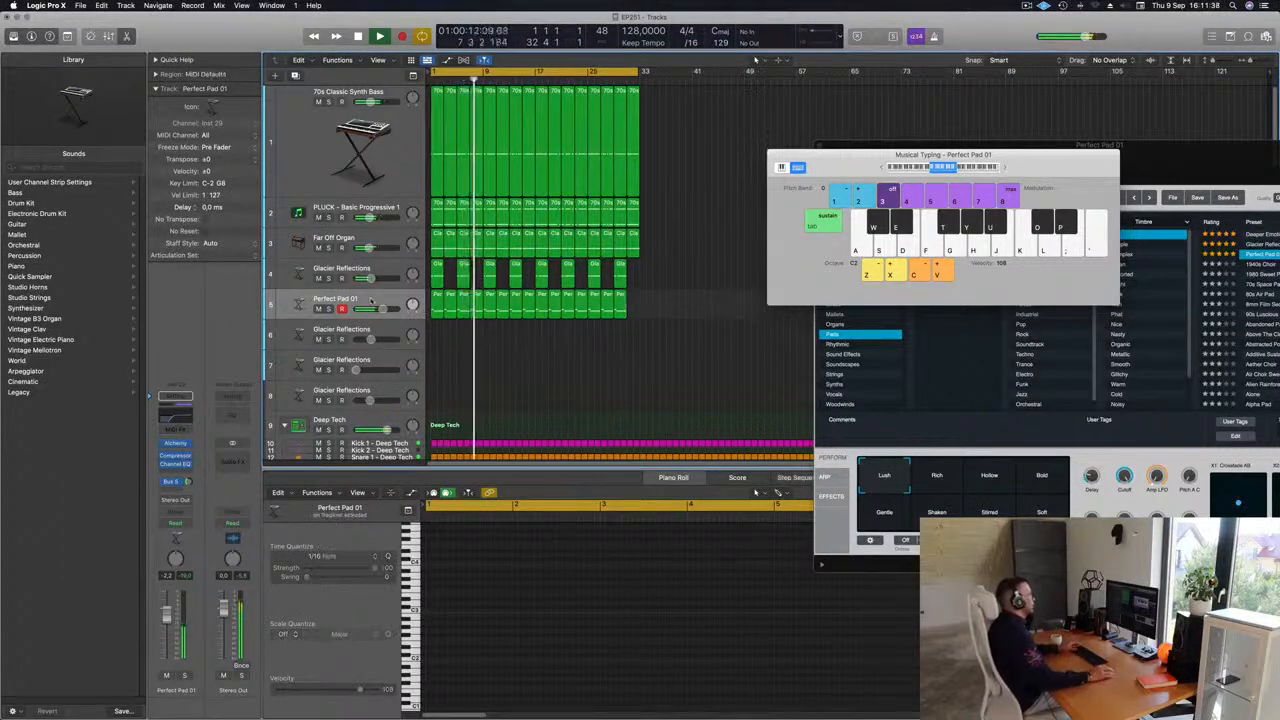
Lower the Perfect Pad 01 track's volume to about -3.5 dB and restart playback.
left_click(370, 299)
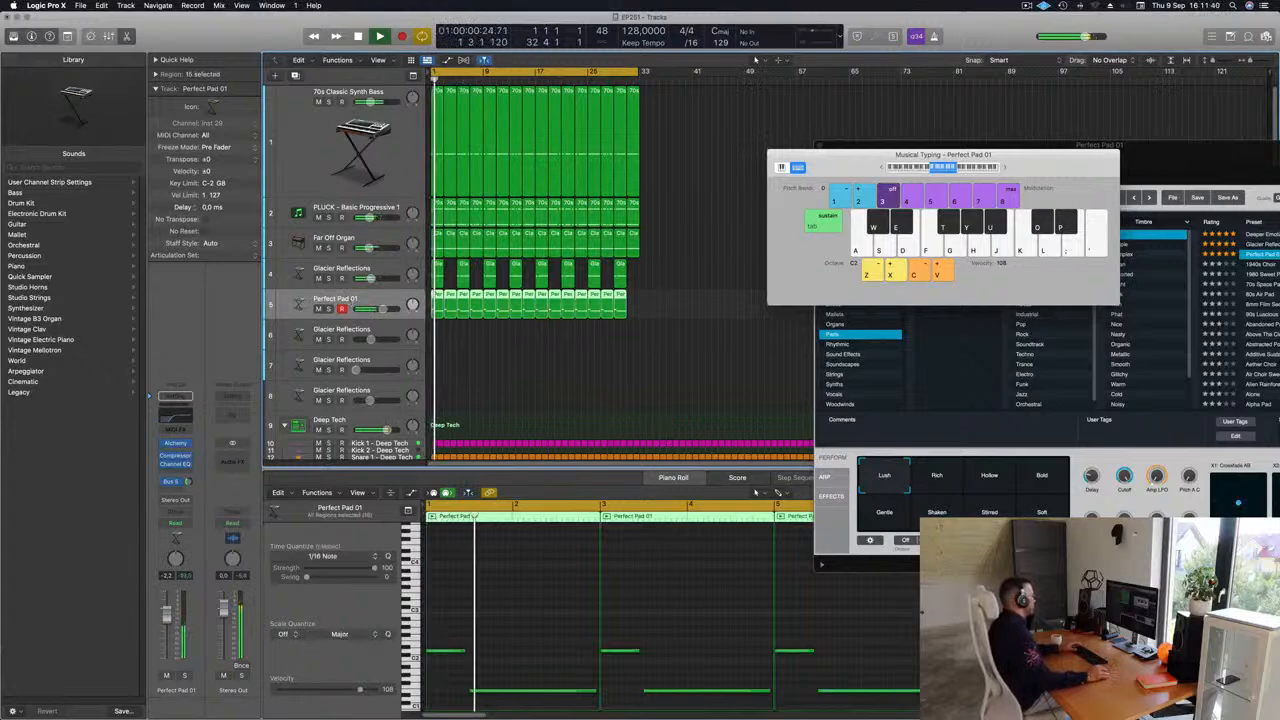
left_click_drag(166, 622, 166, 624)
key("space")
key("space")
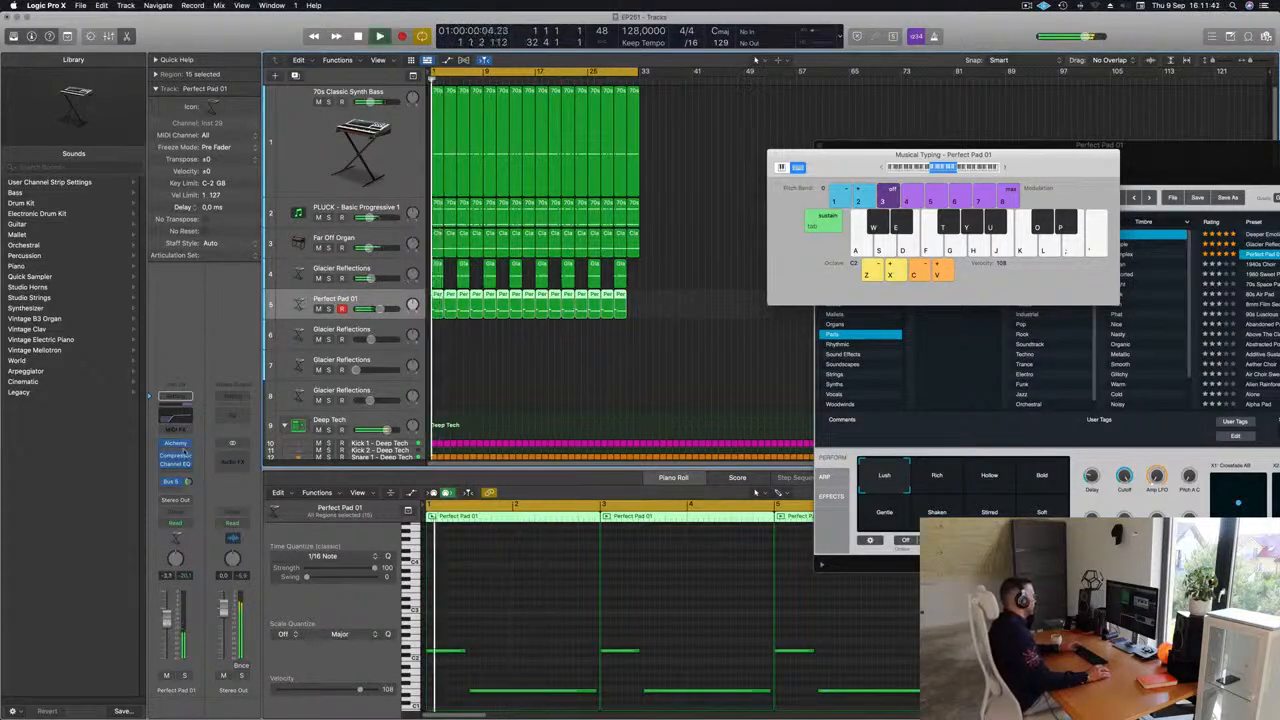
Open Alchemy on the Perfect Pad 01 track, set its Cutoff to about 48% during playback and close the synth window.
left_click(176, 444)
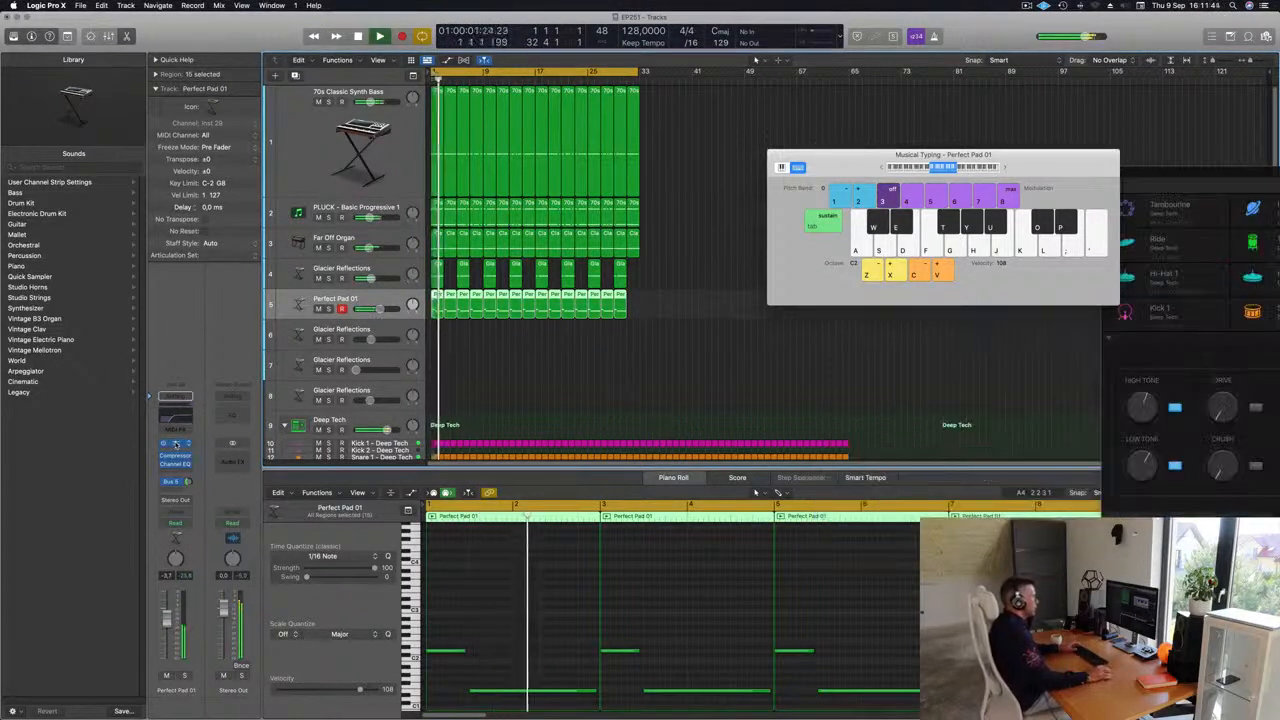
left_click(176, 444)
left_click_drag(1088, 168, 645, 152)
key("space")
key("space")
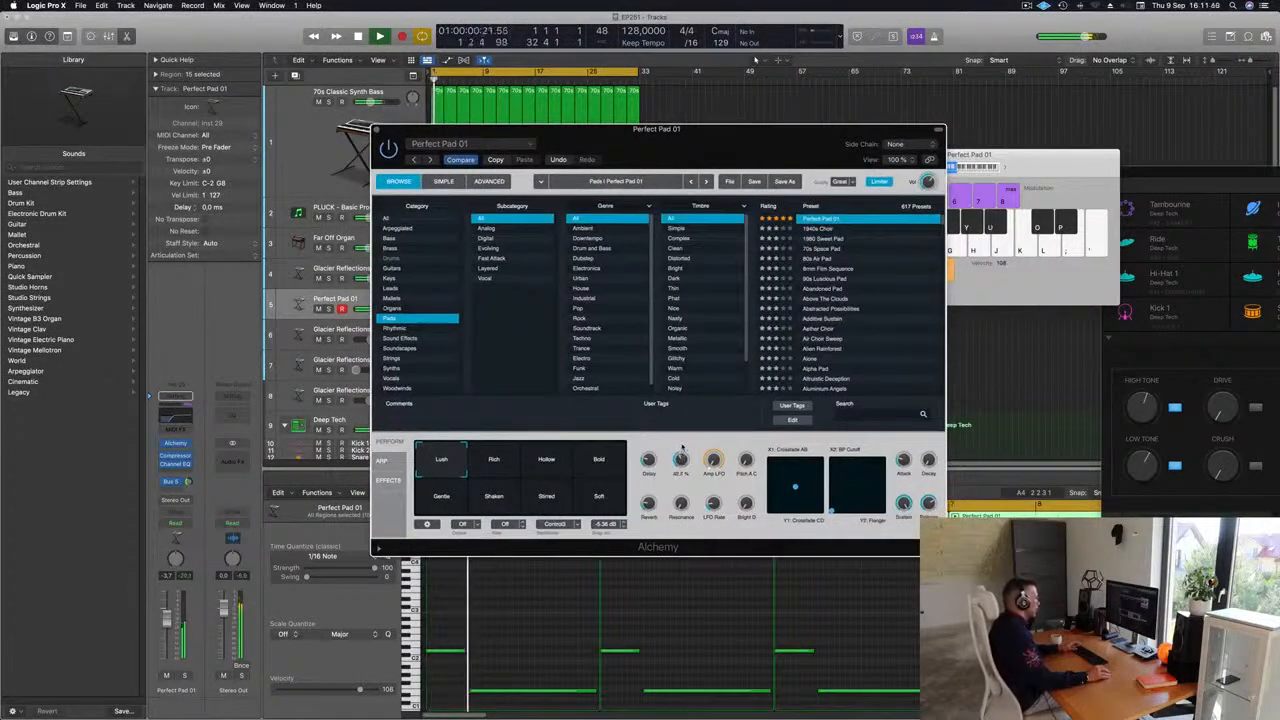
key("space")
key("space")
left_click_drag(600, 130, 443, 254)
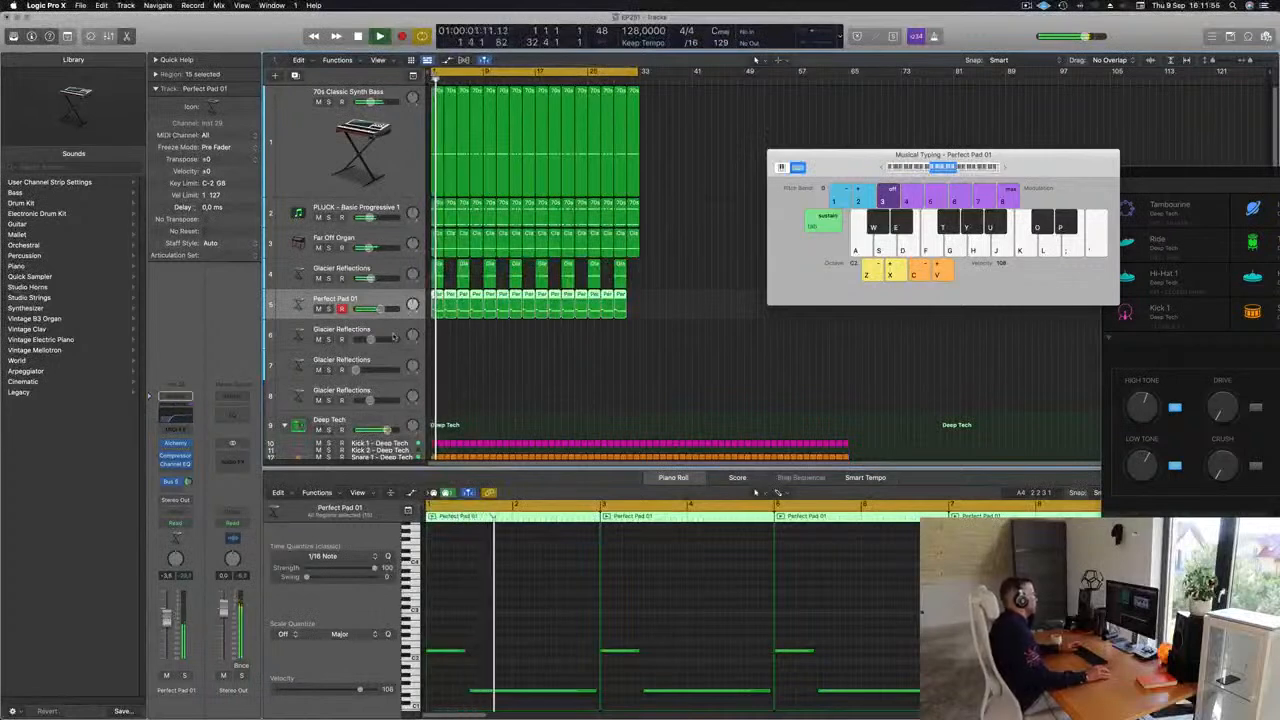
Repeat the last Perfect Pad 01 region once to fill the track up to bar 33, and briefly recheck its Alchemy settings.
left_click(623, 343)
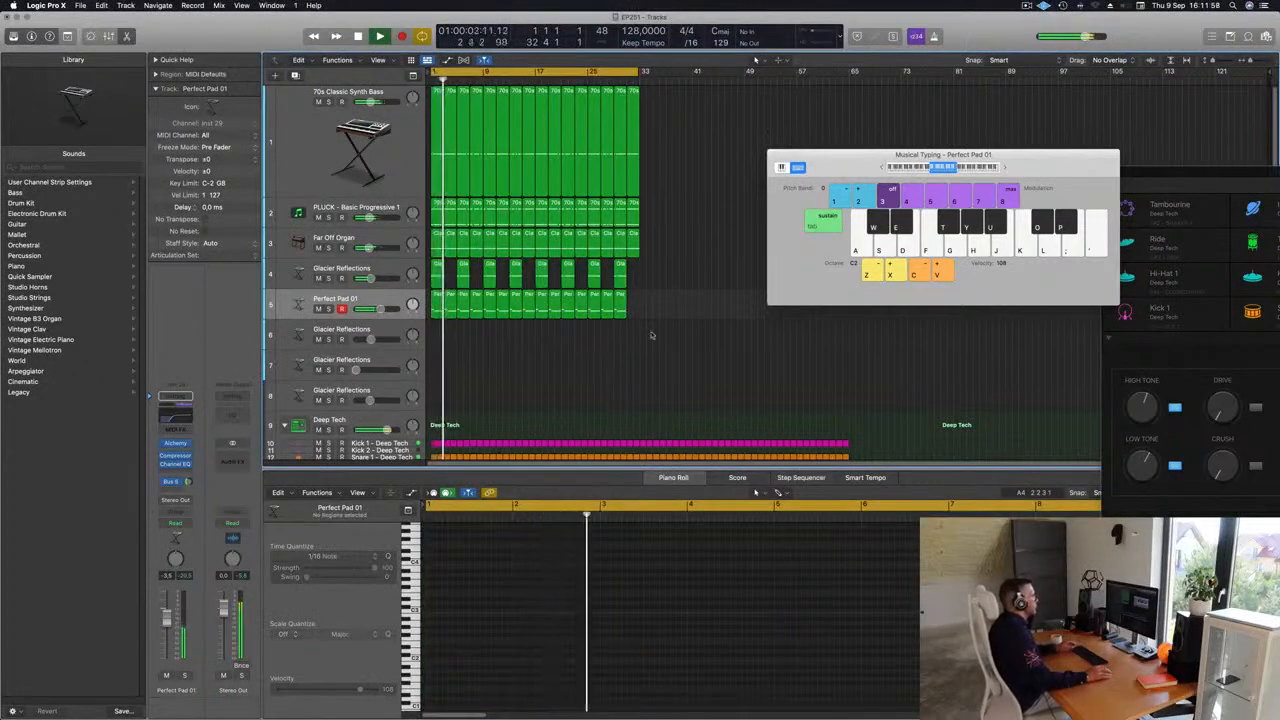
left_click(621, 314)
key("super+r")
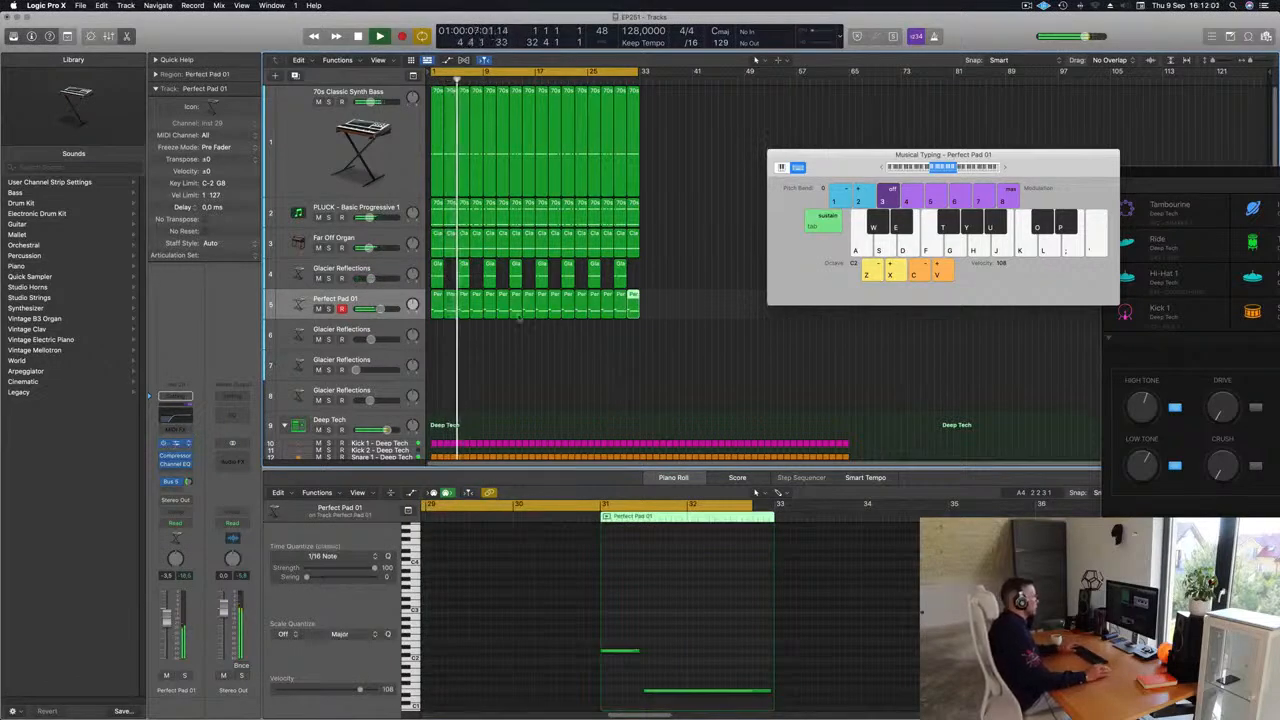
left_click(175, 443)
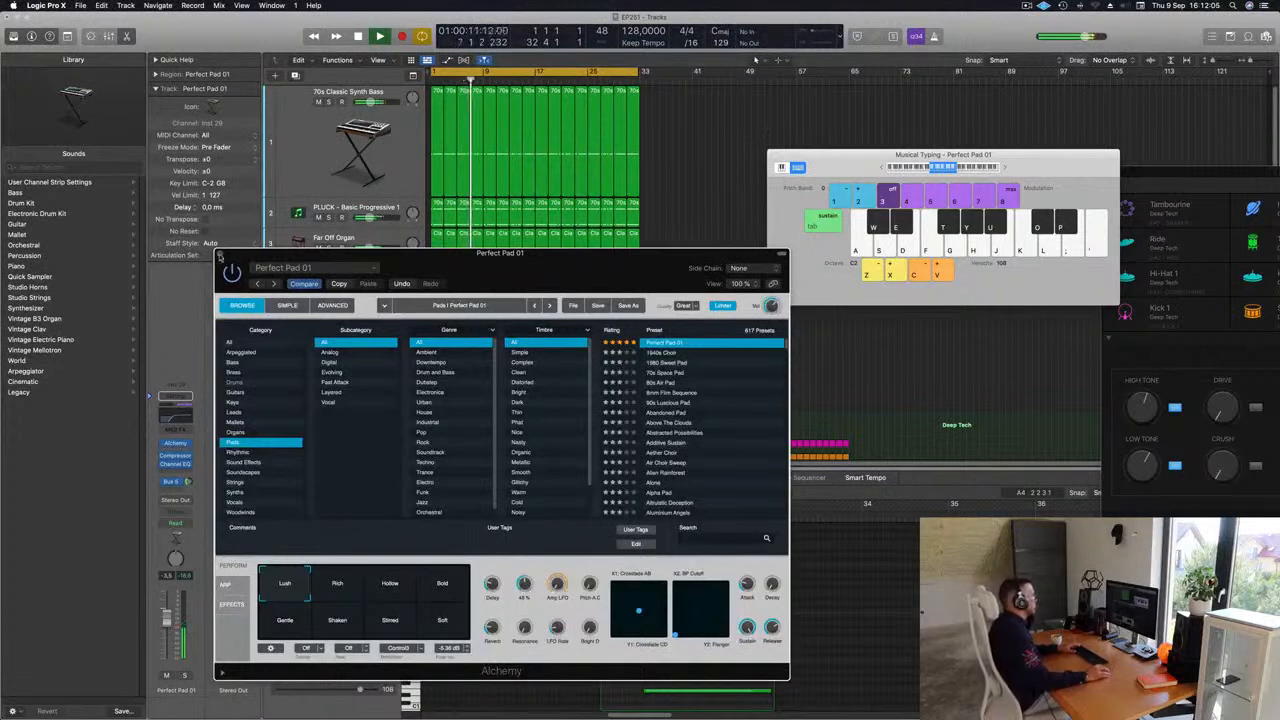
key("super+w")
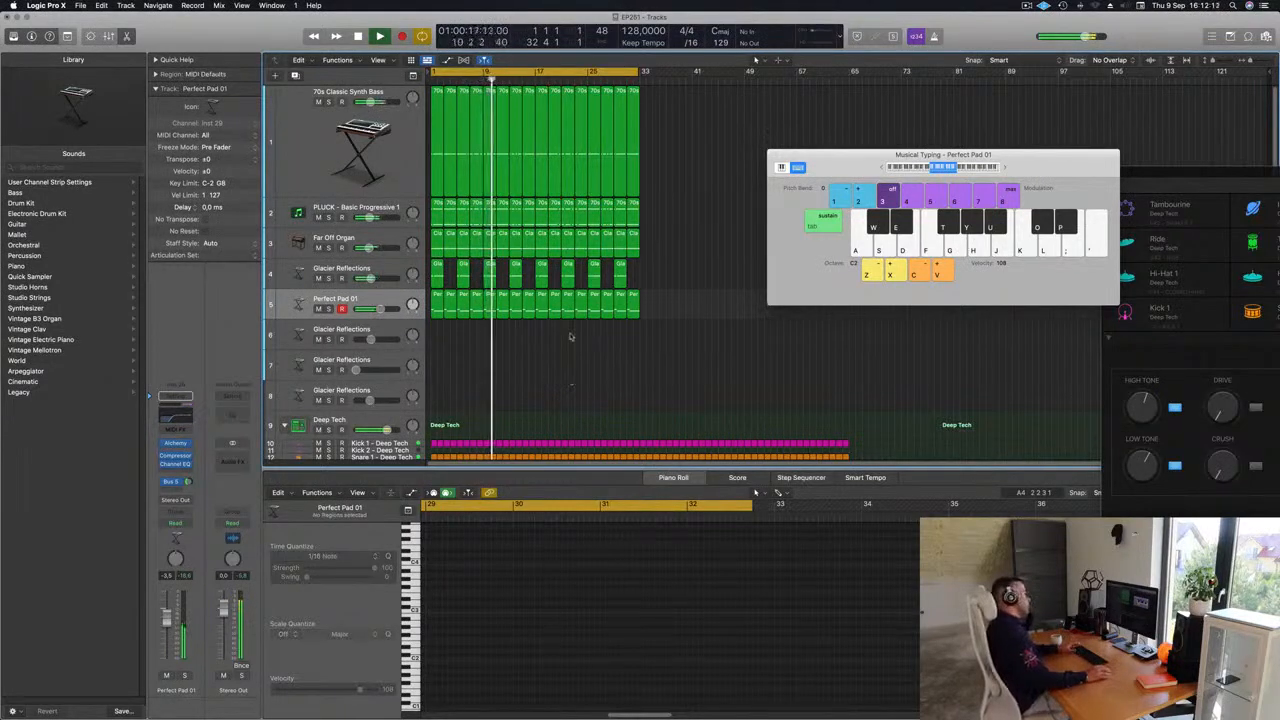
Open Alchemy on the Glacier Reflections track 8, load the Brassy and Funky pad preset and raise the Musical Typing octave to C3.
left_click(389, 388)
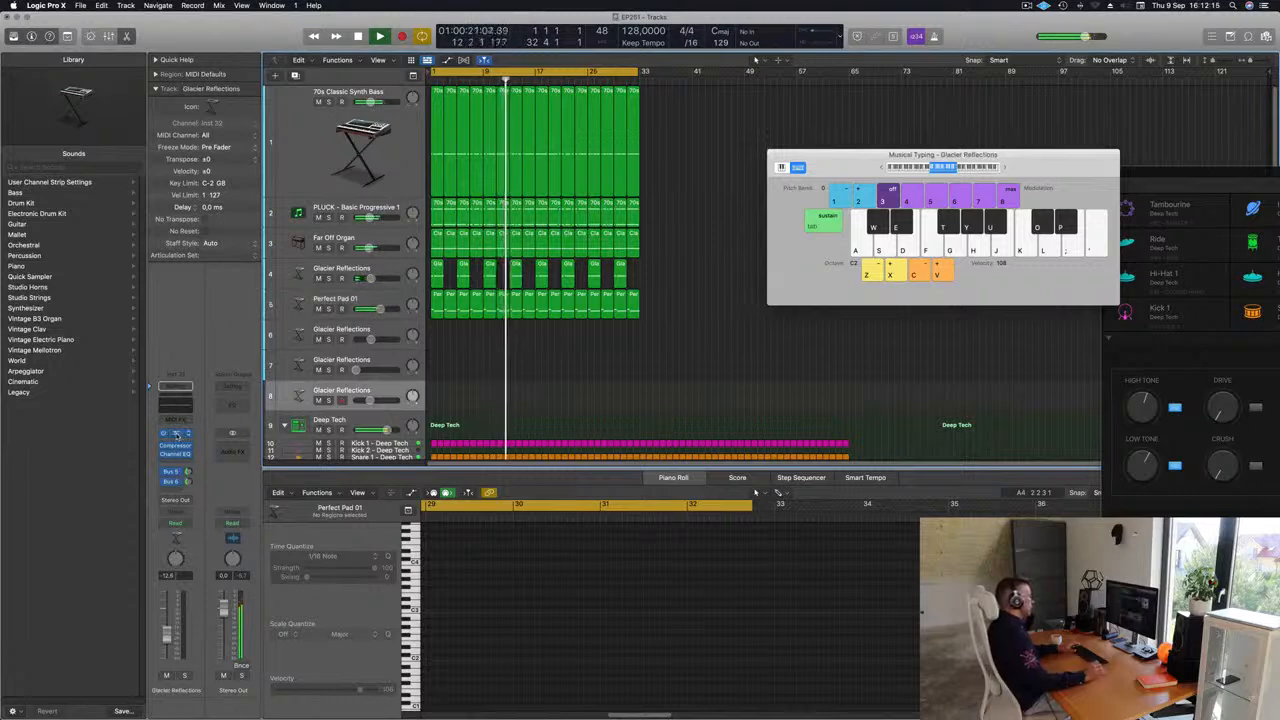
left_click(176, 434)
left_click_drag(845, 163, 875, 283)
left_click_drag(1004, 174, 1018, 168)
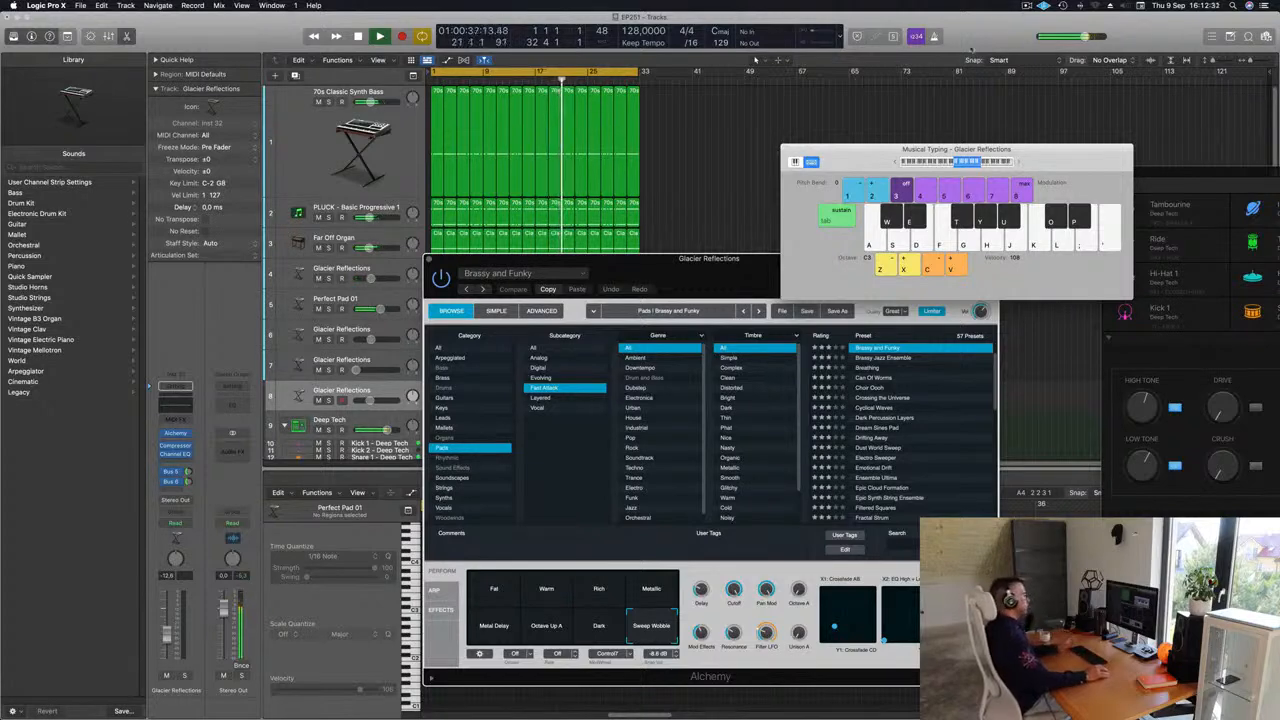
left_click_drag(655, 275, 693, 254)
key("k")
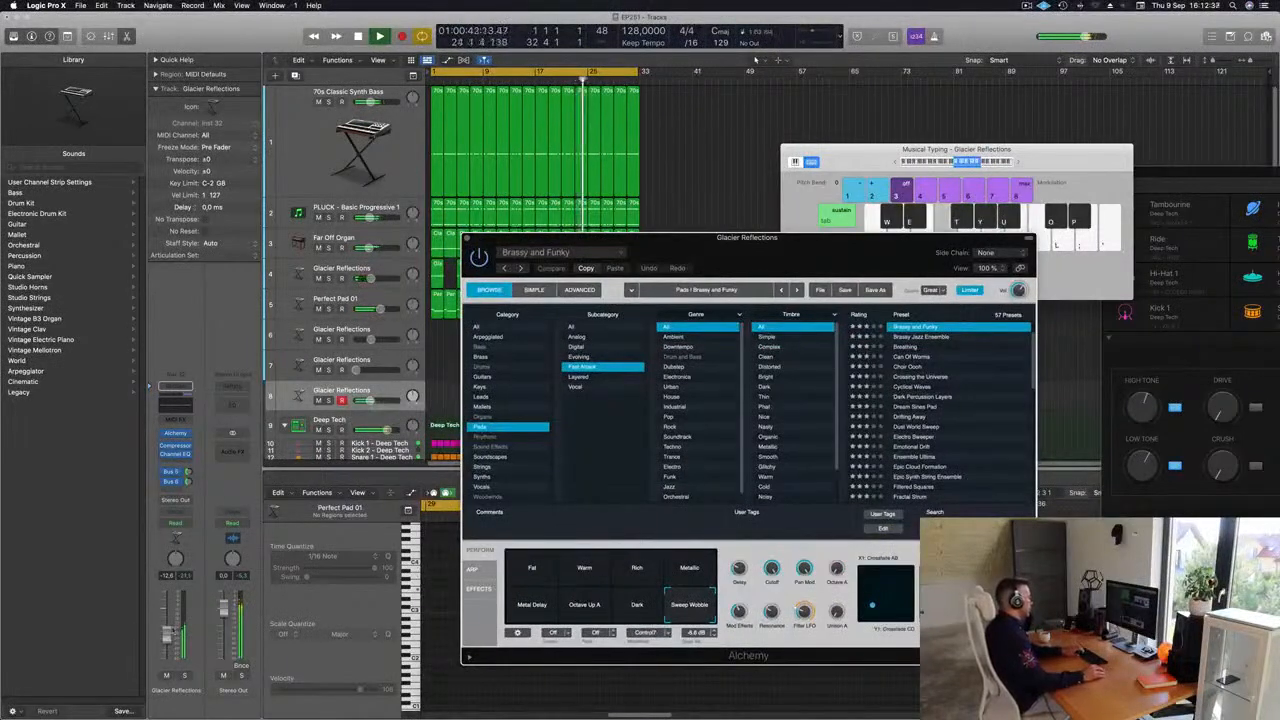
Audition the Fat and Warm snapshots of Brassy and Funky, keep Warm, and set the track's volume to about -6 dB.
left_click(578, 572)
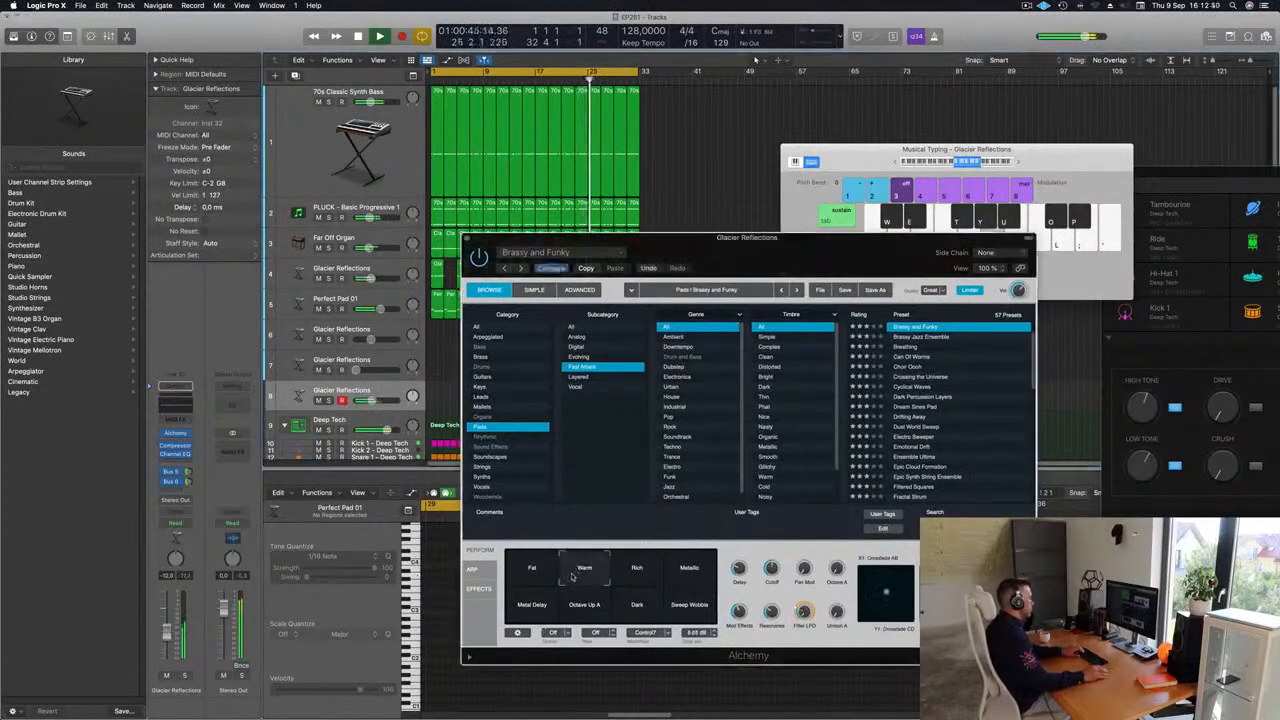
left_click(535, 573)
left_click(576, 574)
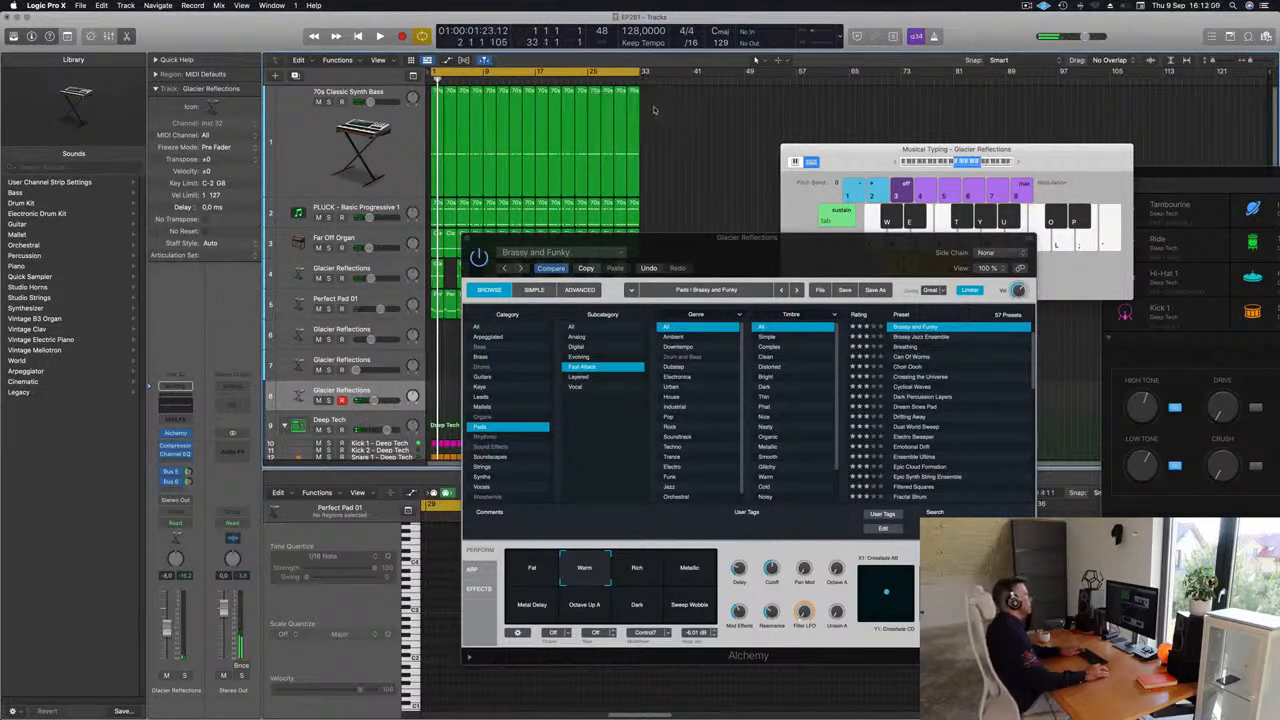
Record a Brassy and Funky melody on Glacier Reflections track 8 from about bar 3 to bar 8.
key("space")
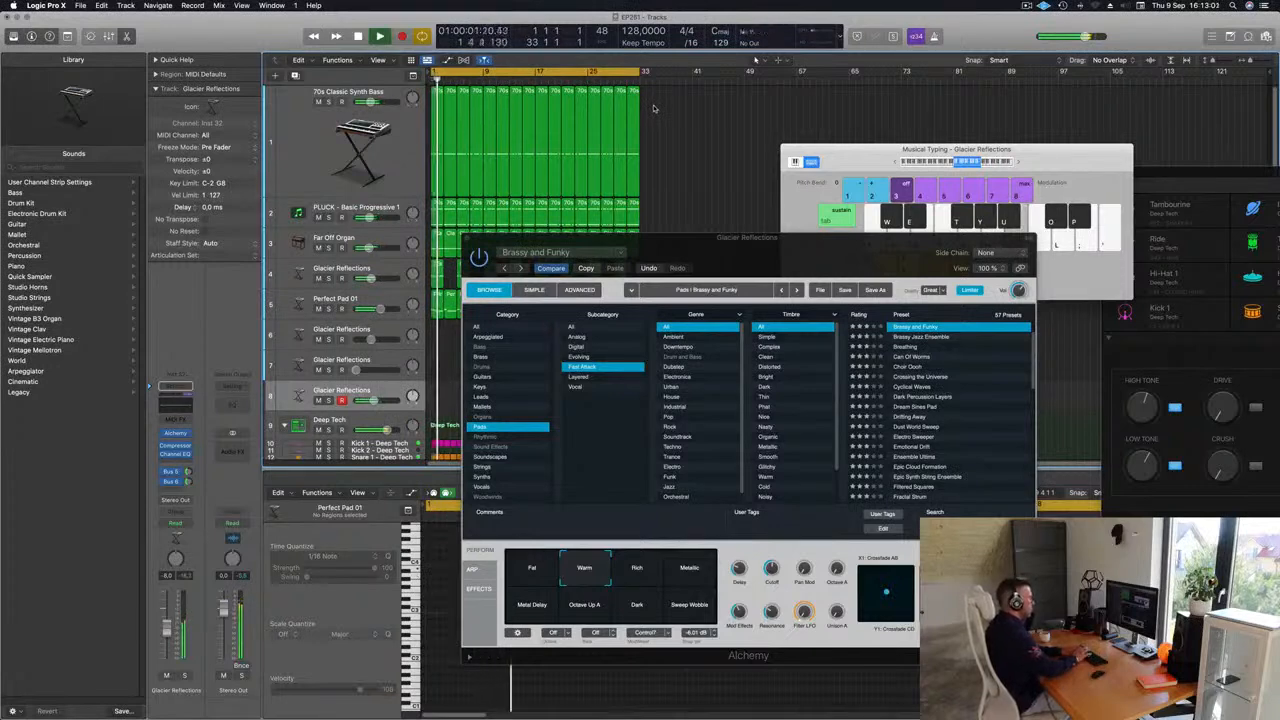
key("r")
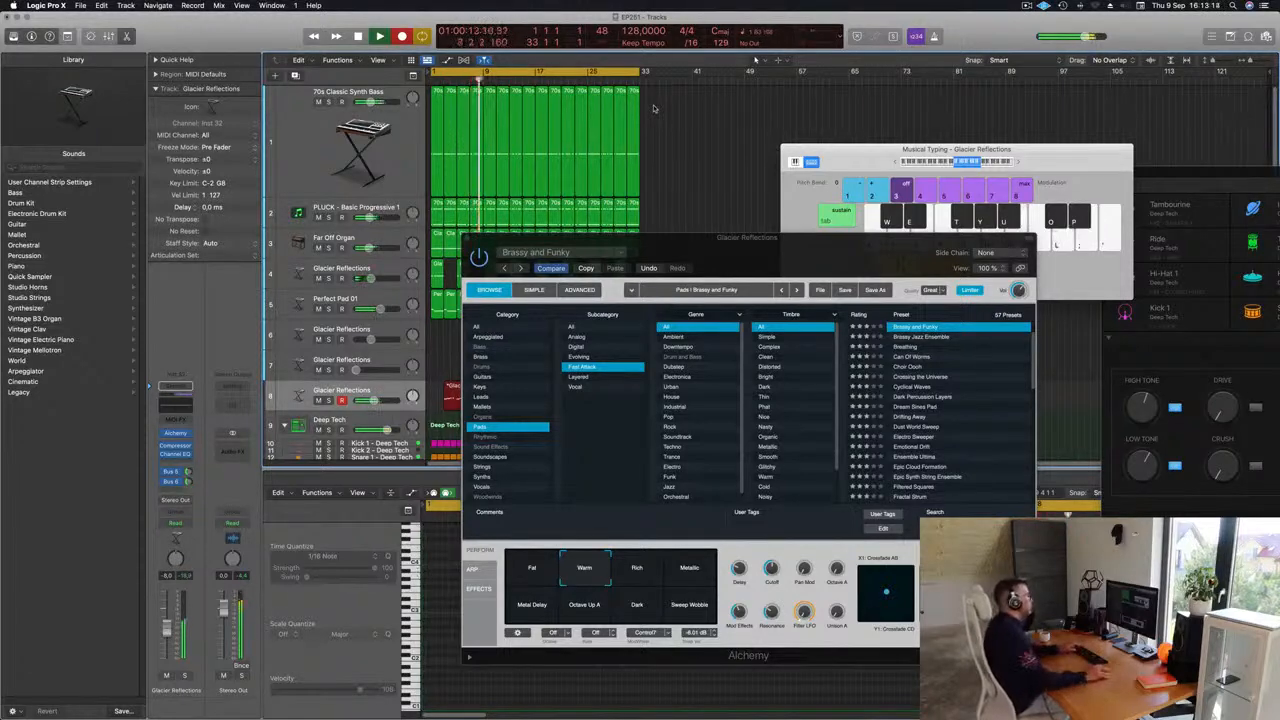
key("space")
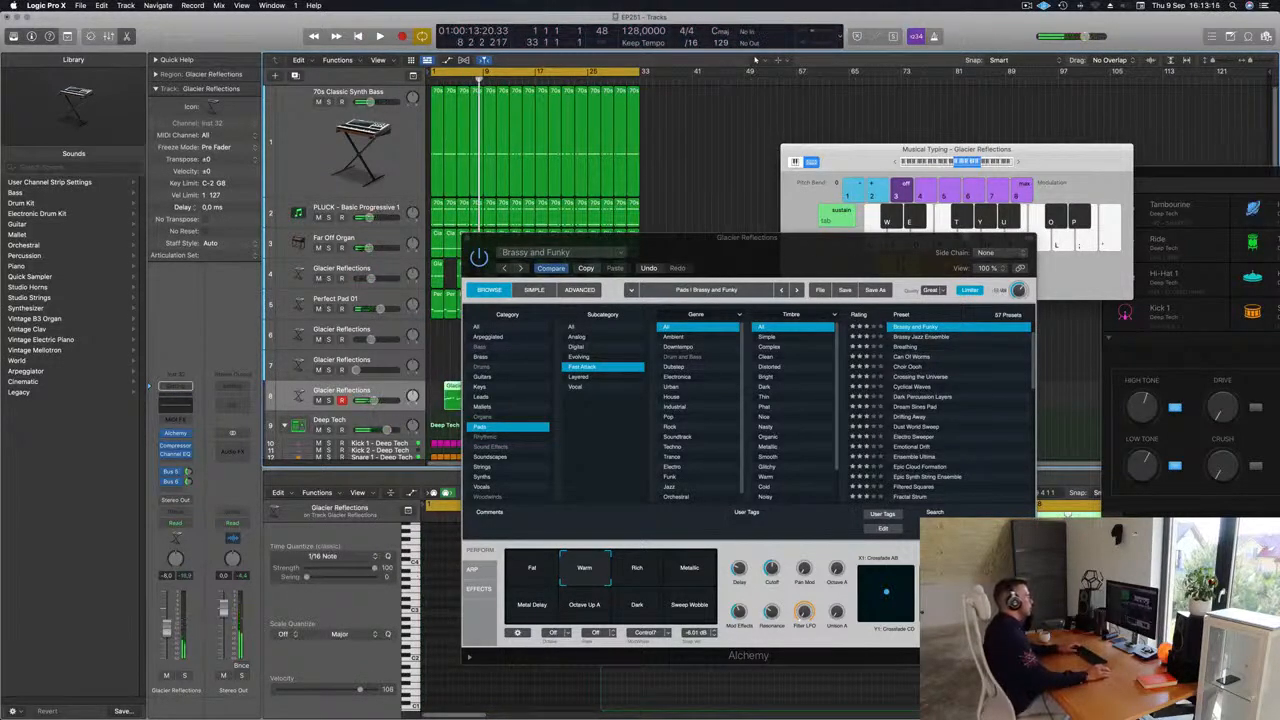
Split the recorded track 8 region and its crossing notes at bar 5, delete the first part and move the rest to bar 1.
left_click_drag(909, 244, 1052, 231)
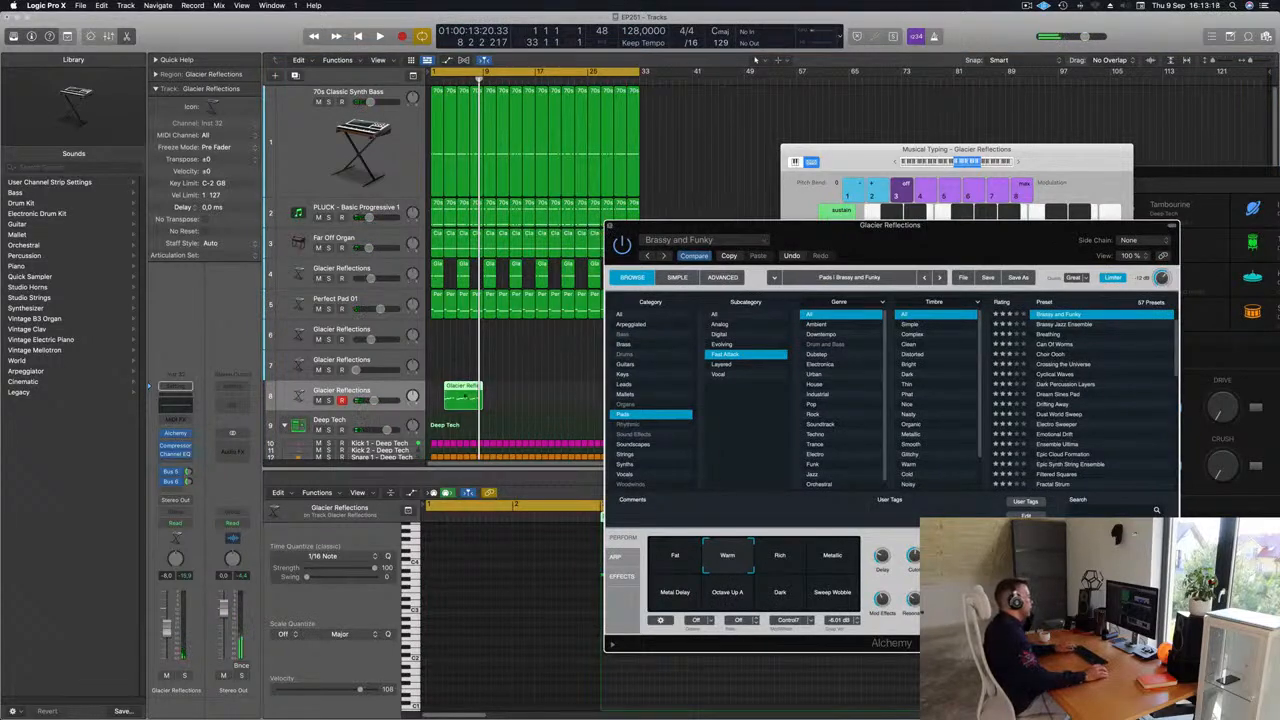
double_click(460, 395)
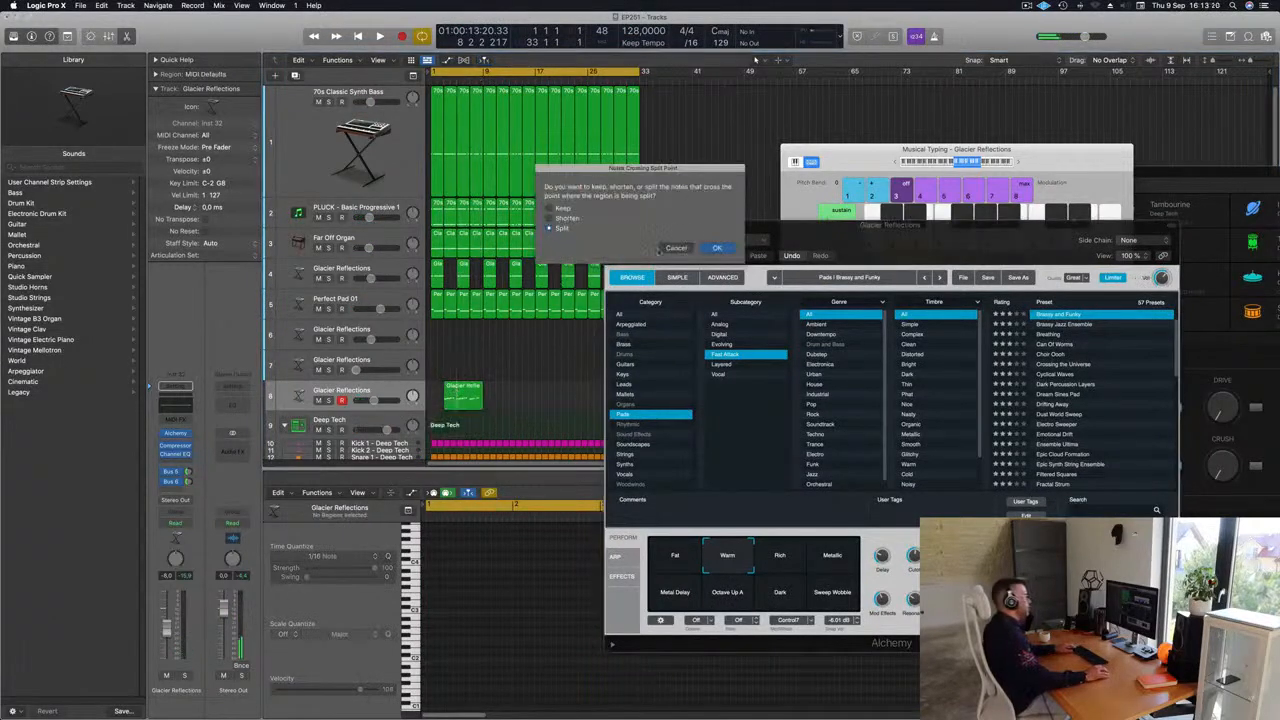
left_click(716, 247)
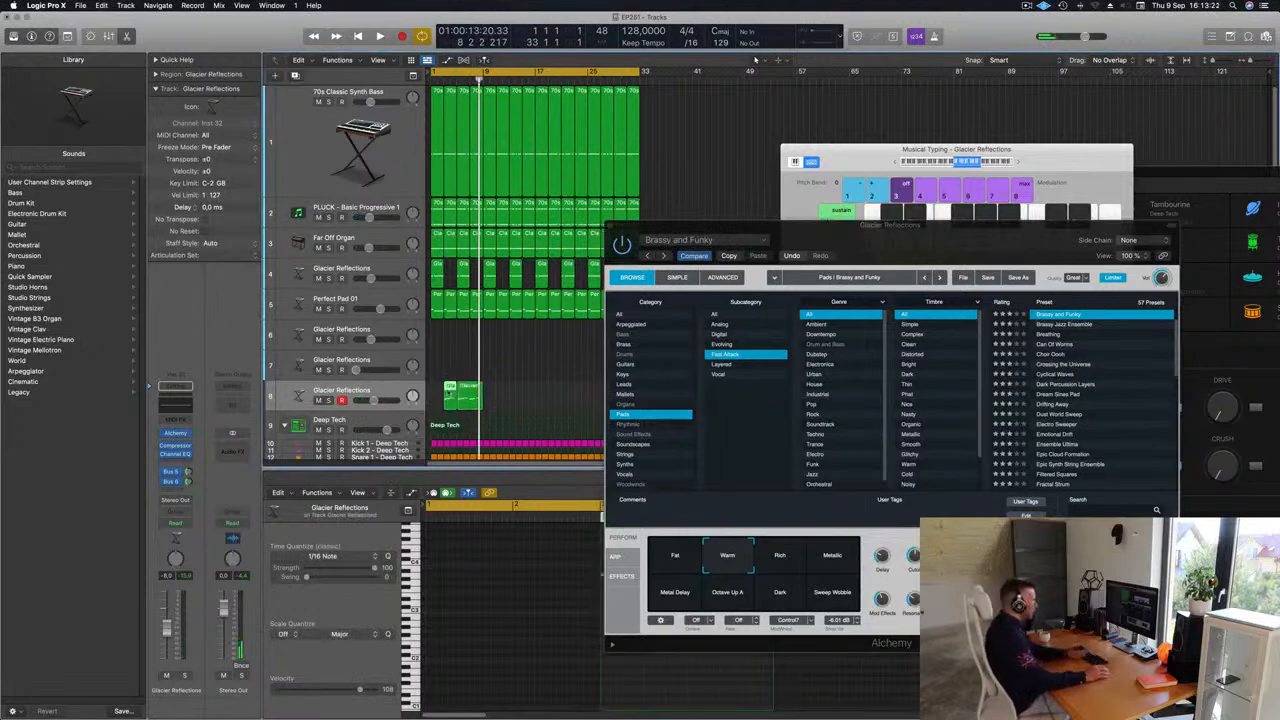
key("Delete")
left_click_drag(468, 392, 442, 395)
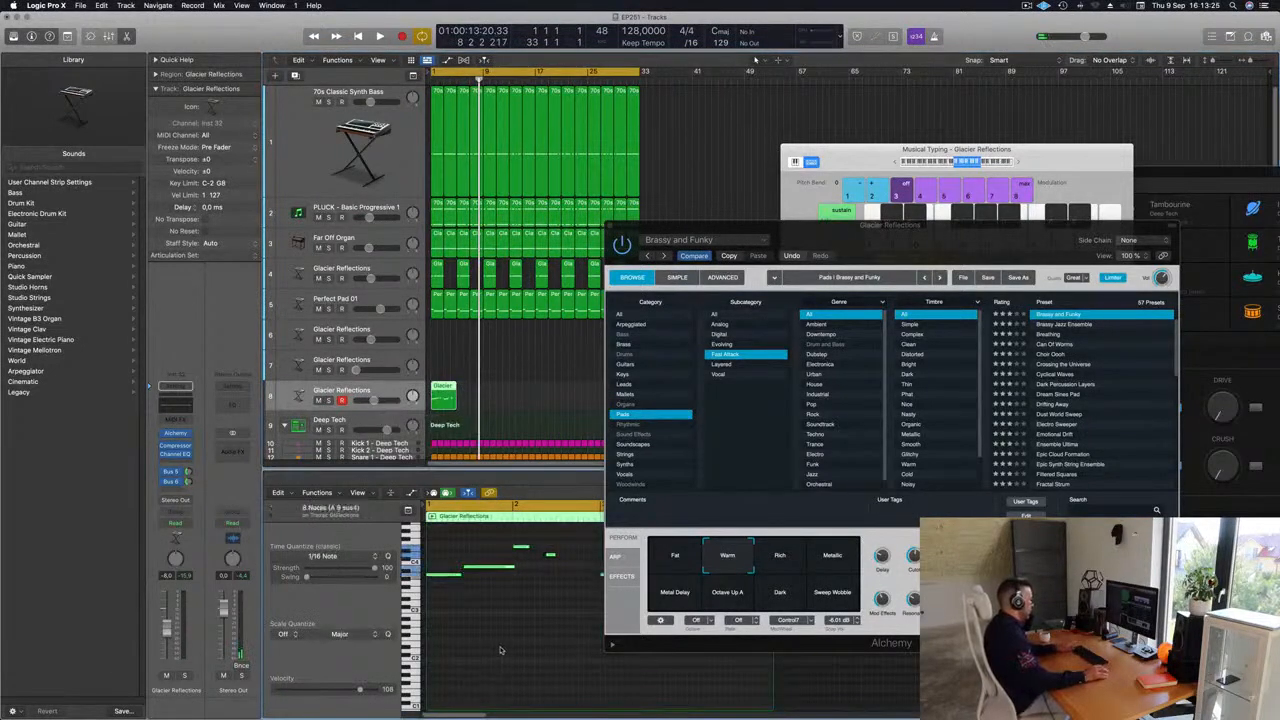
Close track 8's Alchemy window and play back the new four-bar melody with the arrangement.
left_click_drag(873, 240, 851, 152)
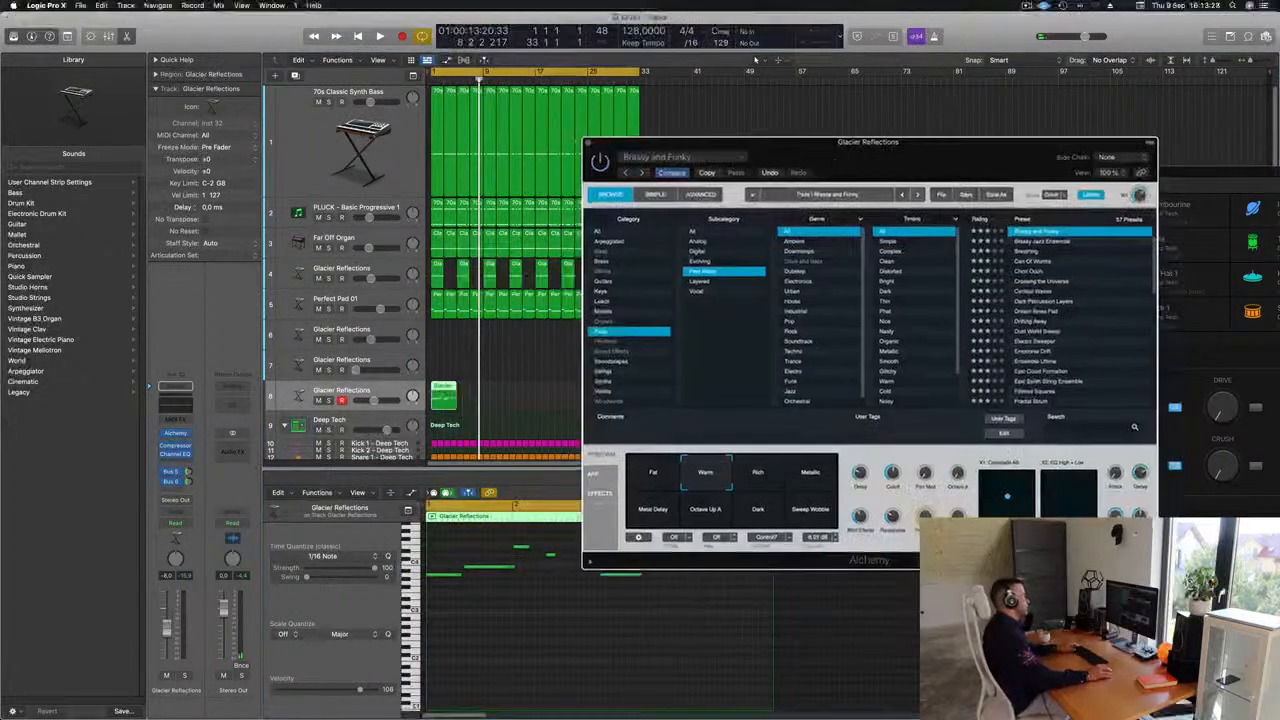
left_click(587, 143)
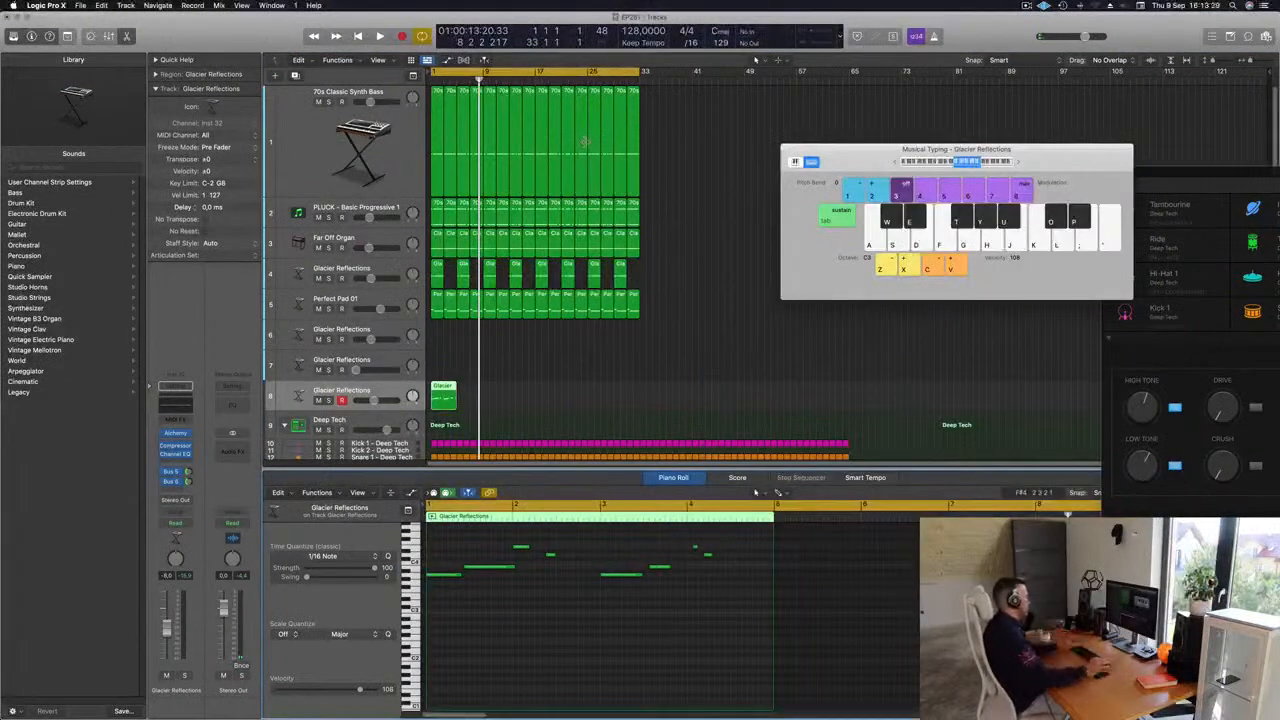
key("space")
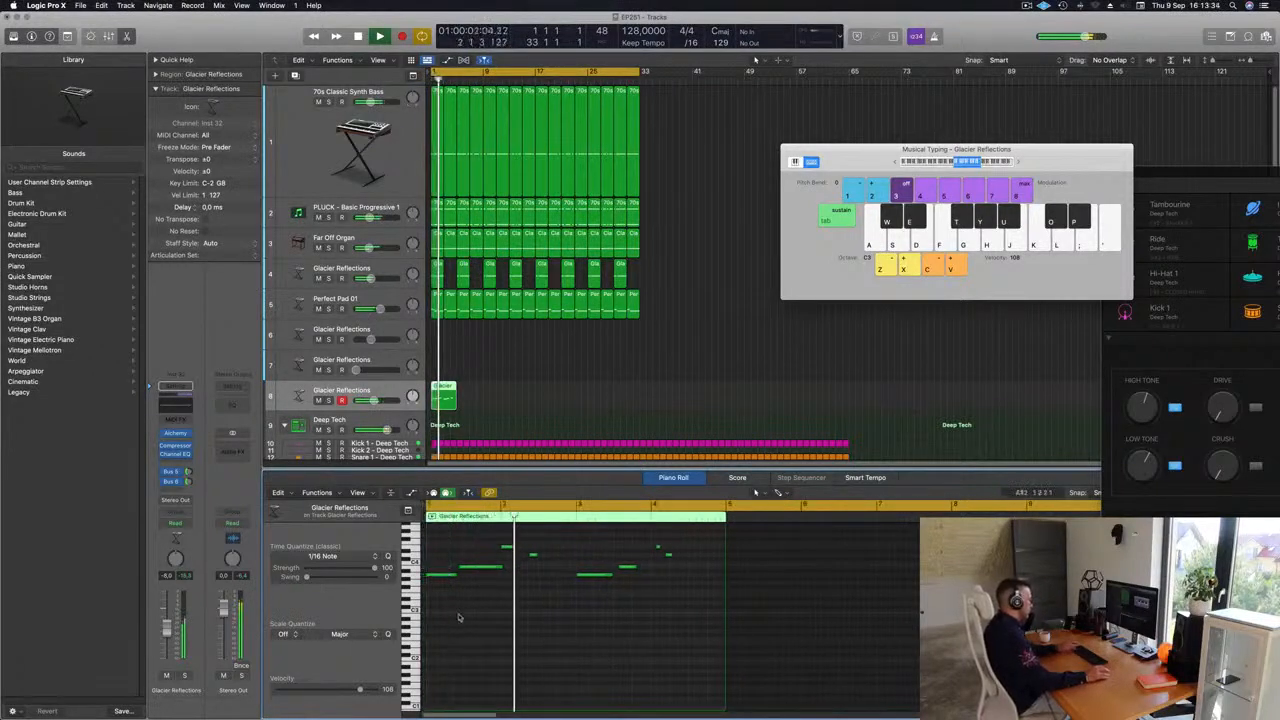
key("Return")
Shorten the melody's second note so it ends just before bar 2, and play the part to check it.
left_click_drag(503, 567, 491, 567)
key("super+Right")
key("space")
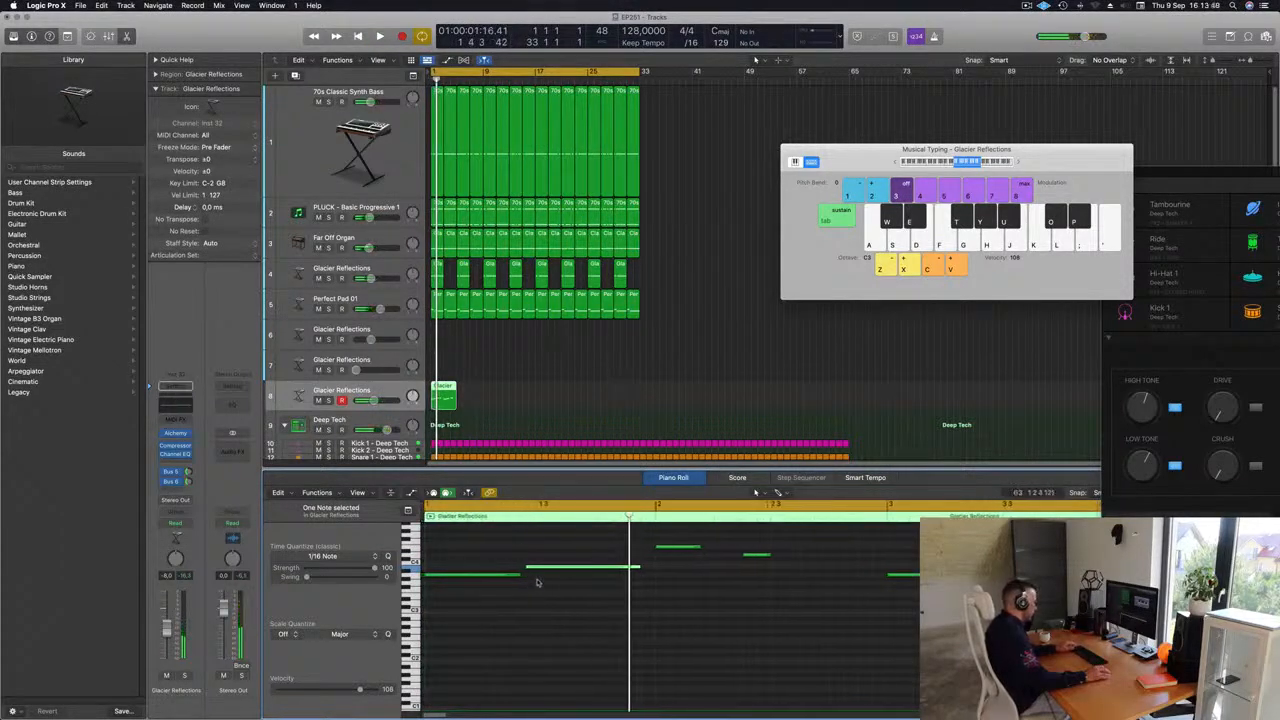
key("super+Left")
key("space")
key("super+Left")
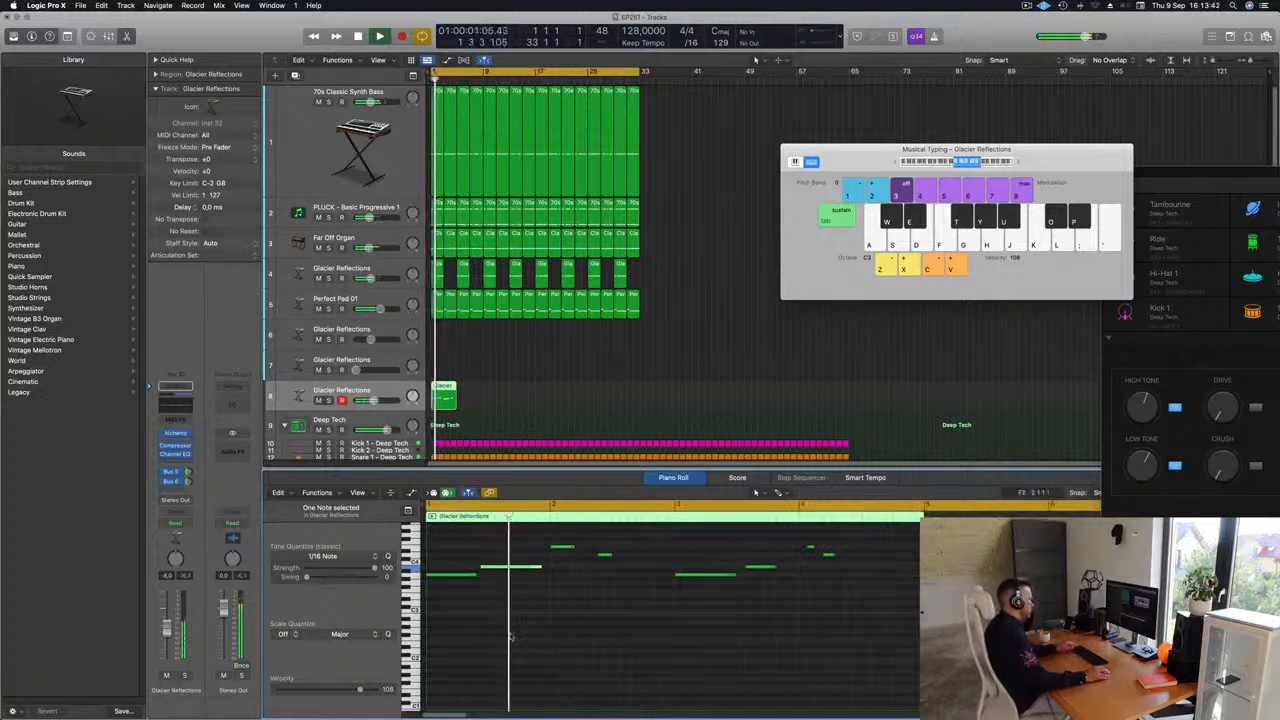
Play back the four-bar melody from bar 1 with the arrangement while adjusting track 8's volume.
key("space")
key("space")
left_click(177, 614)
key("space")
key("space")
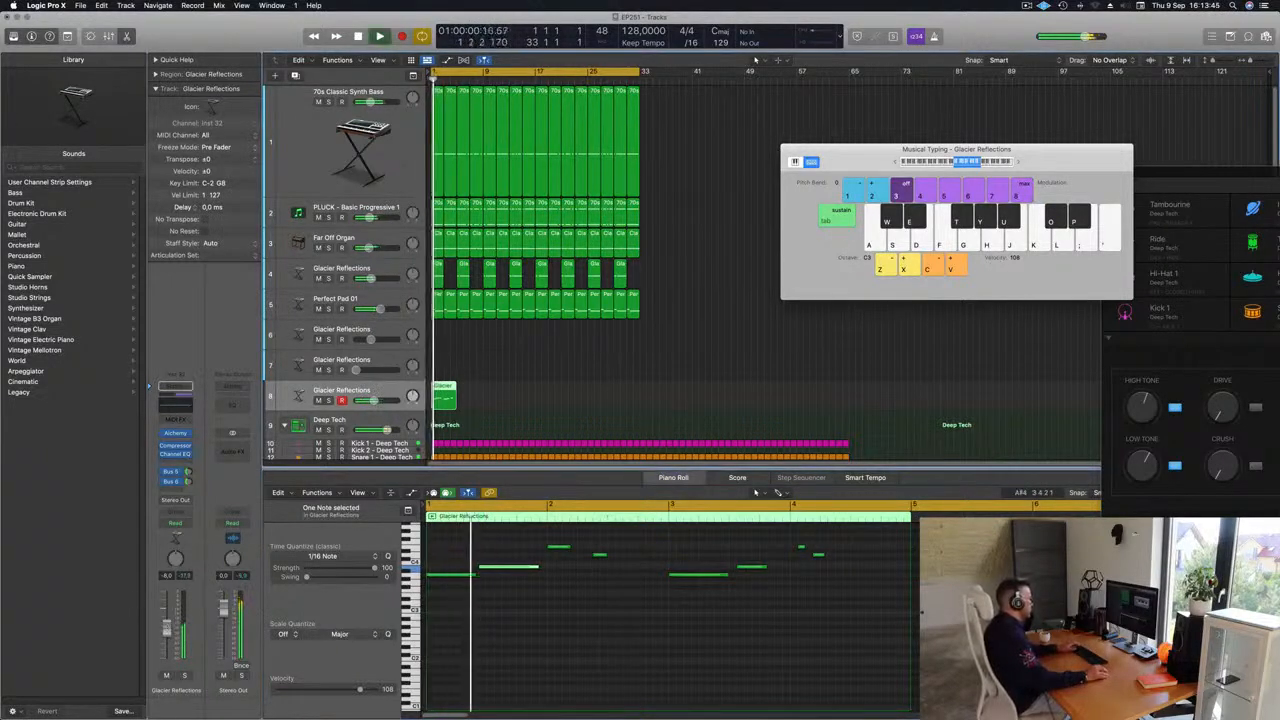
key("super+Left")
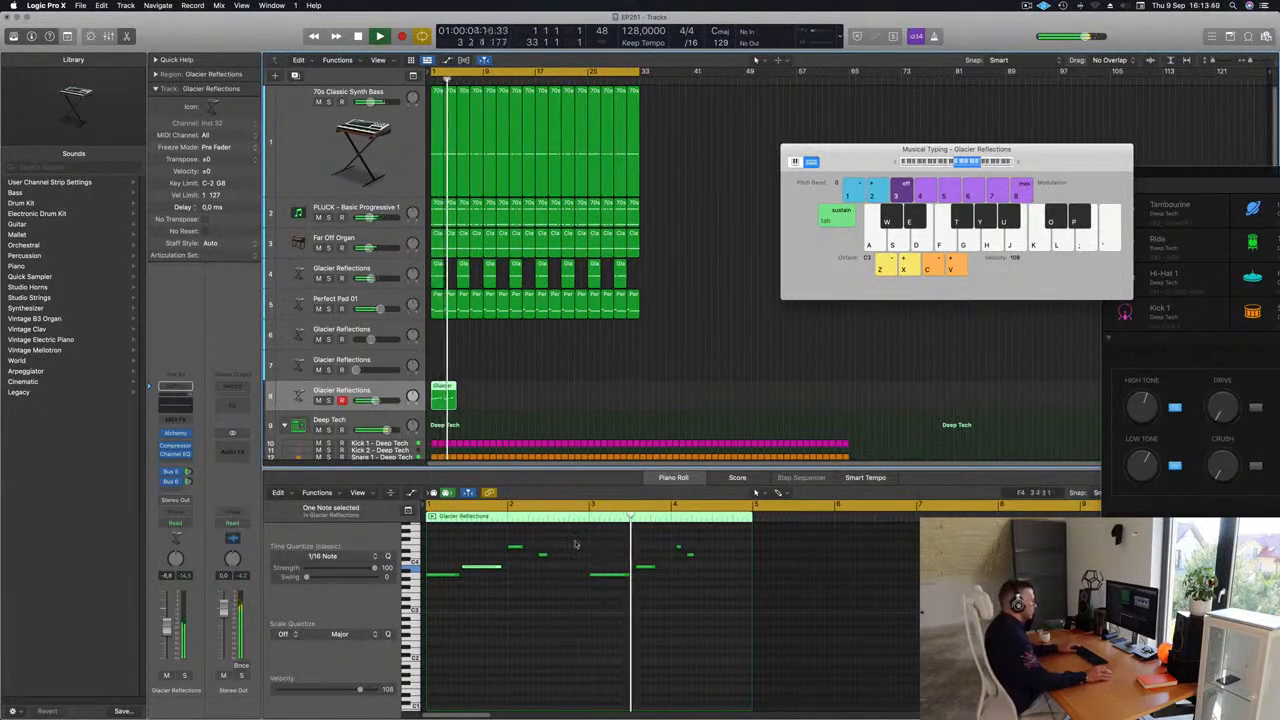
key("space")
key("space")
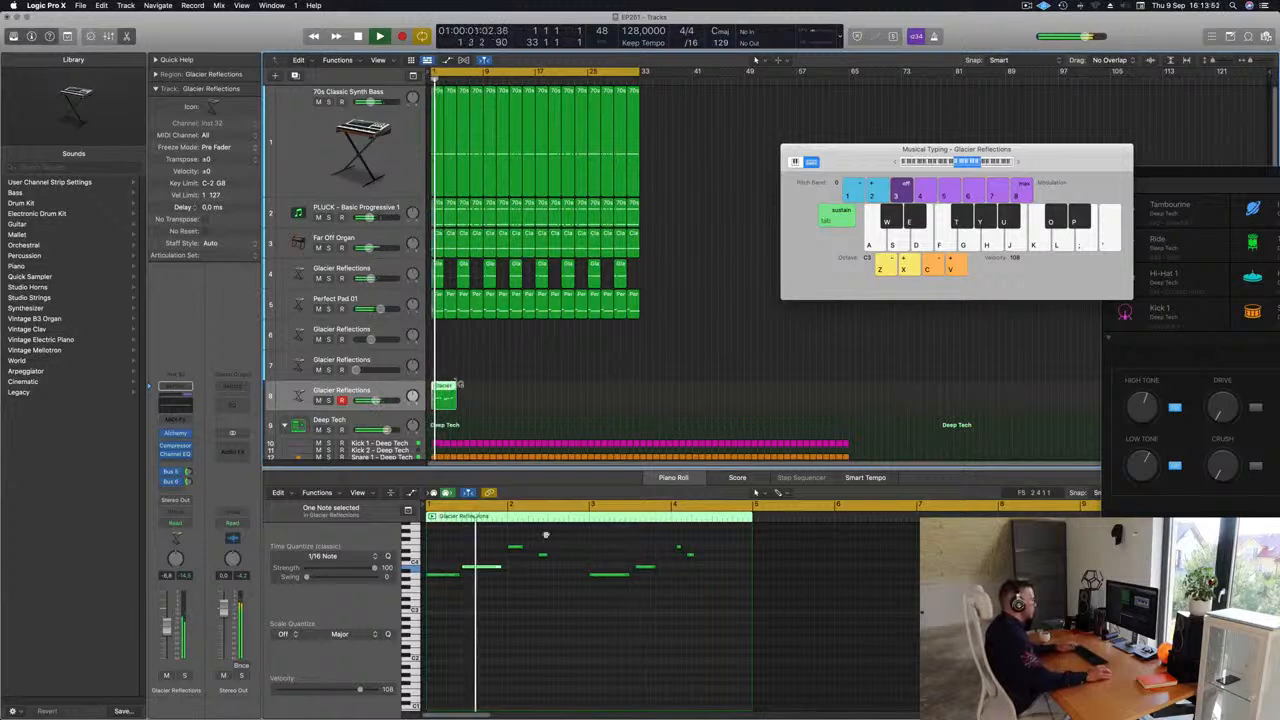
Replace the melody notes in bars 3 and 4 with a copy of the four notes from bars 1 and 2.
left_click_drag(590, 534, 732, 609)
key("Delete")
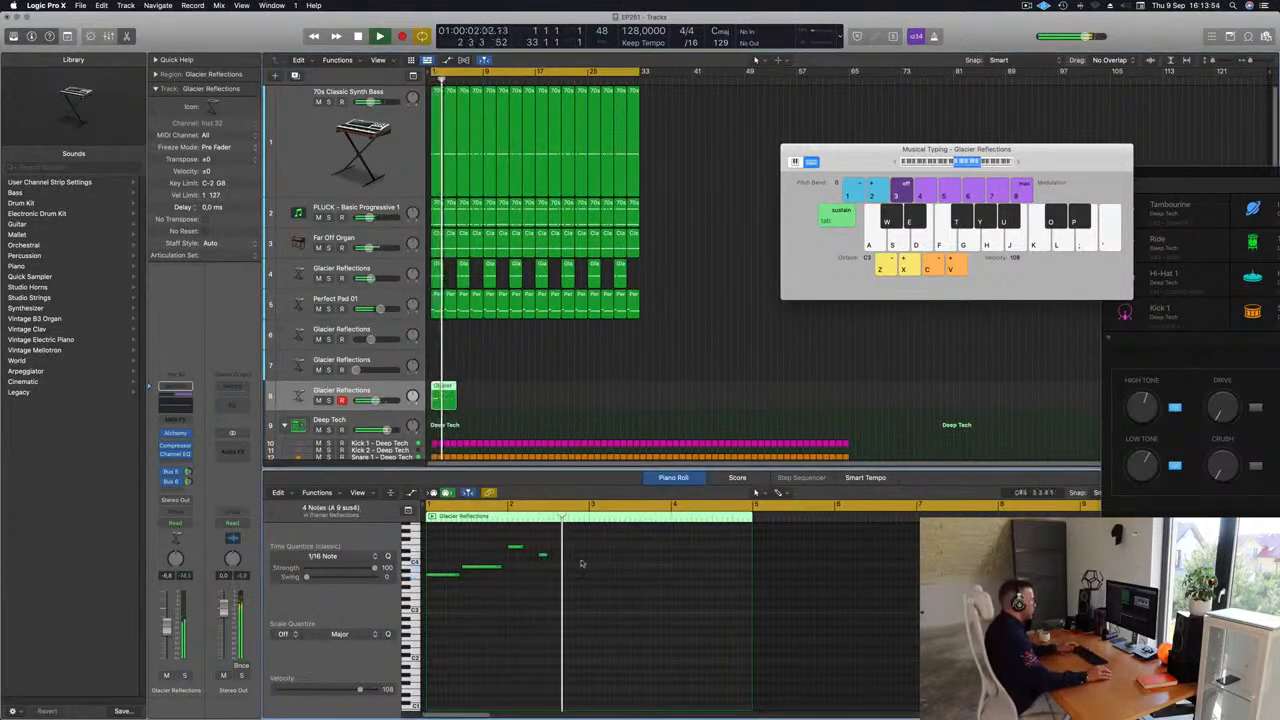
left_click_drag(607, 539, 610, 576)
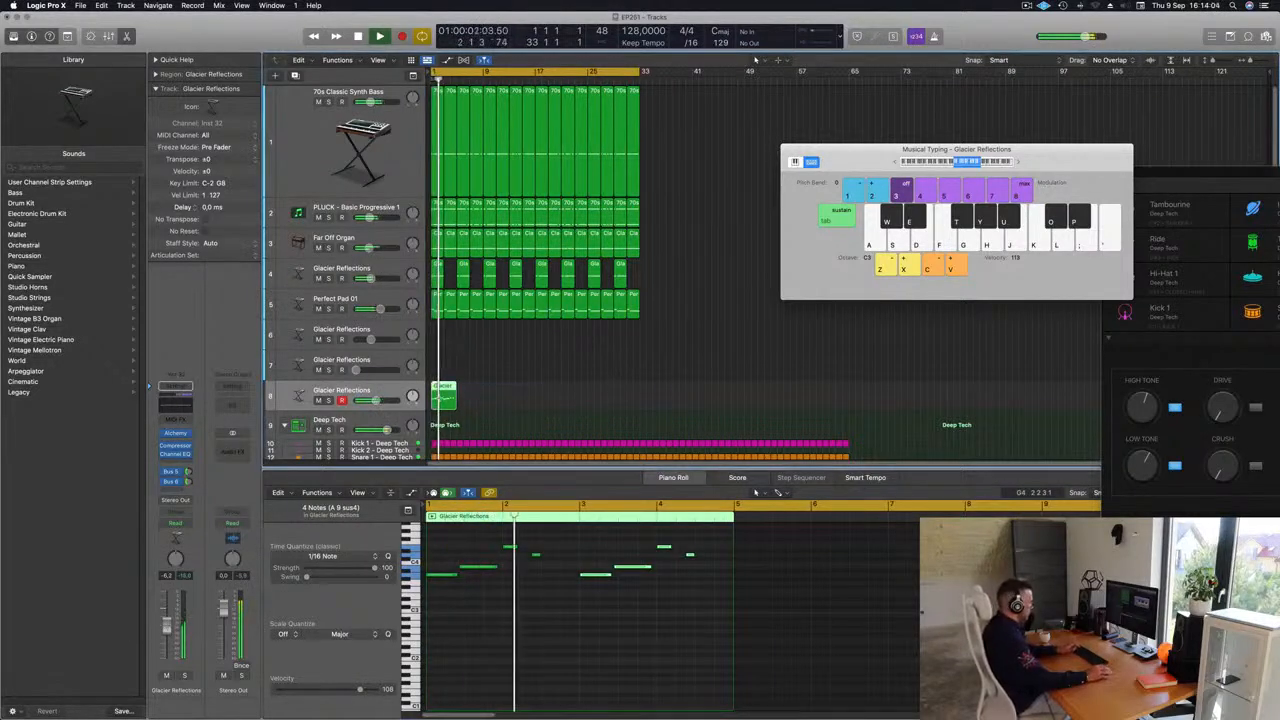
Add a duplicate of track 8 below it and repeat track 8's four-bar melody region seven times to fill 32 bars.
key("super+d")
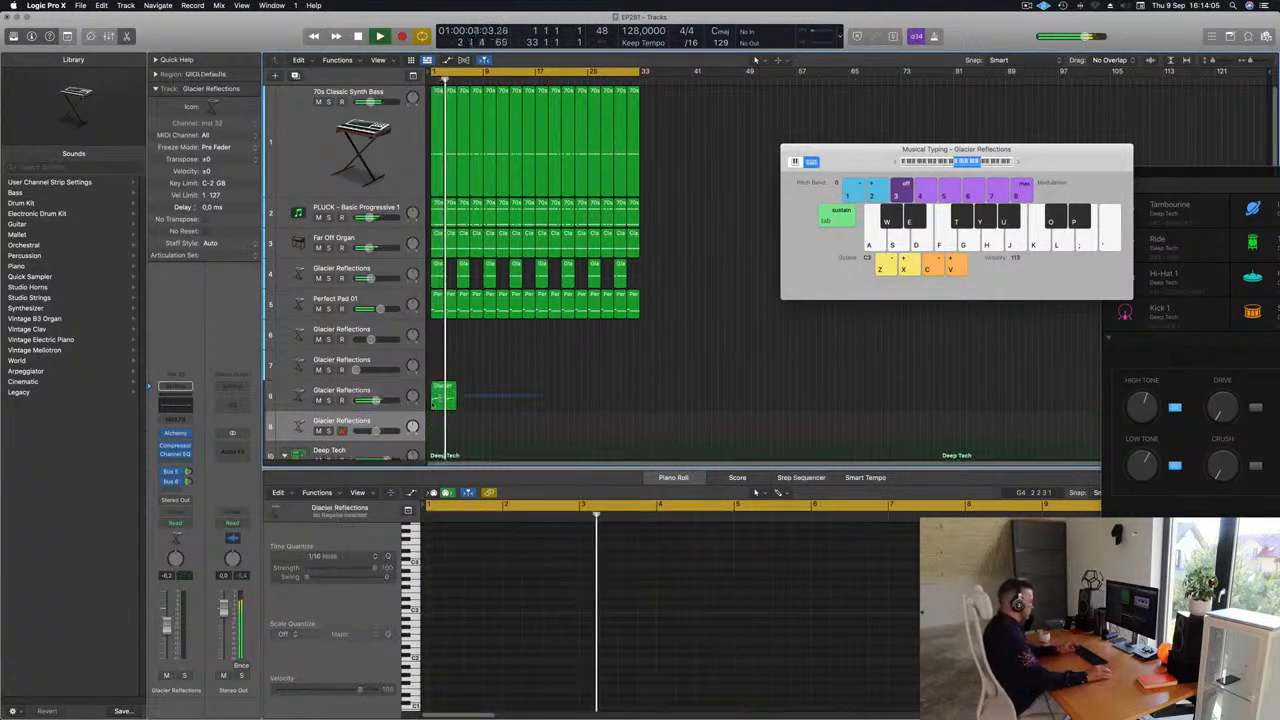
key("super+r")
key("super+r")
key("super+r")
key("super+r")
key("super+r")
key("super+r")
key("super+r")
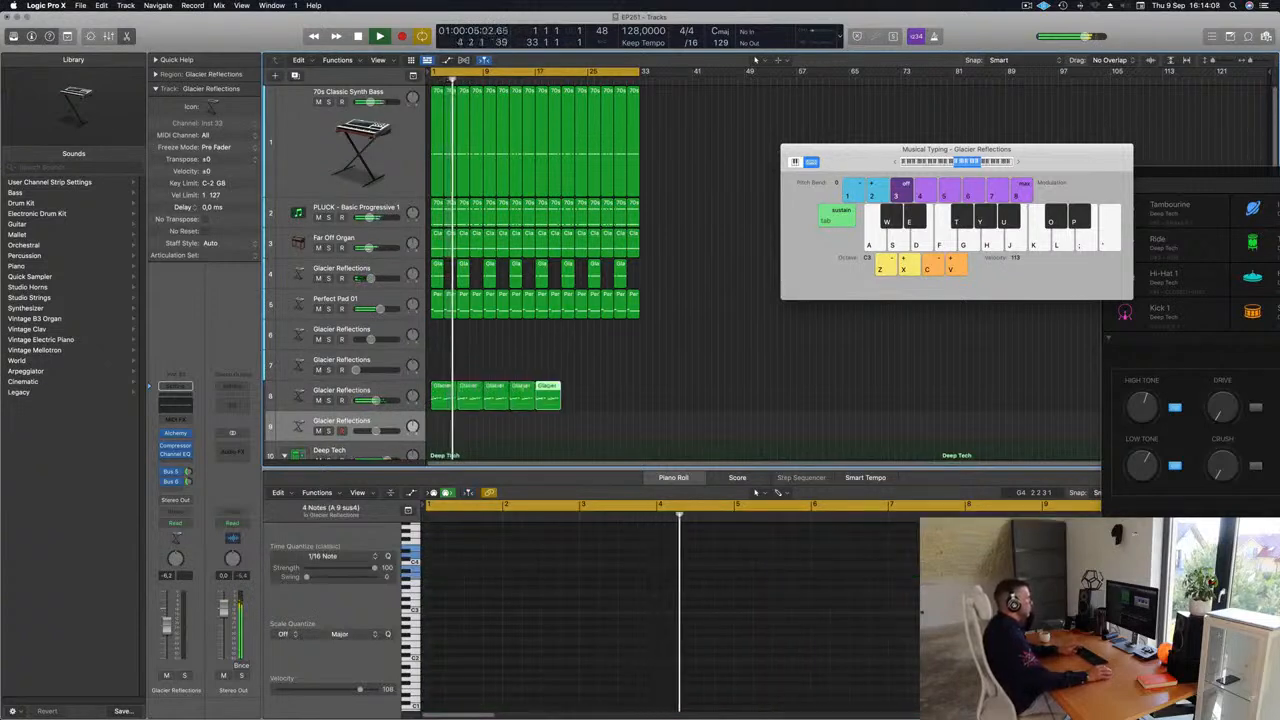
Select track 8 and play back the repeated melody with the full arrangement from bar 1.
left_click(700, 357)
key("space")
key("space")
left_click(338, 391)
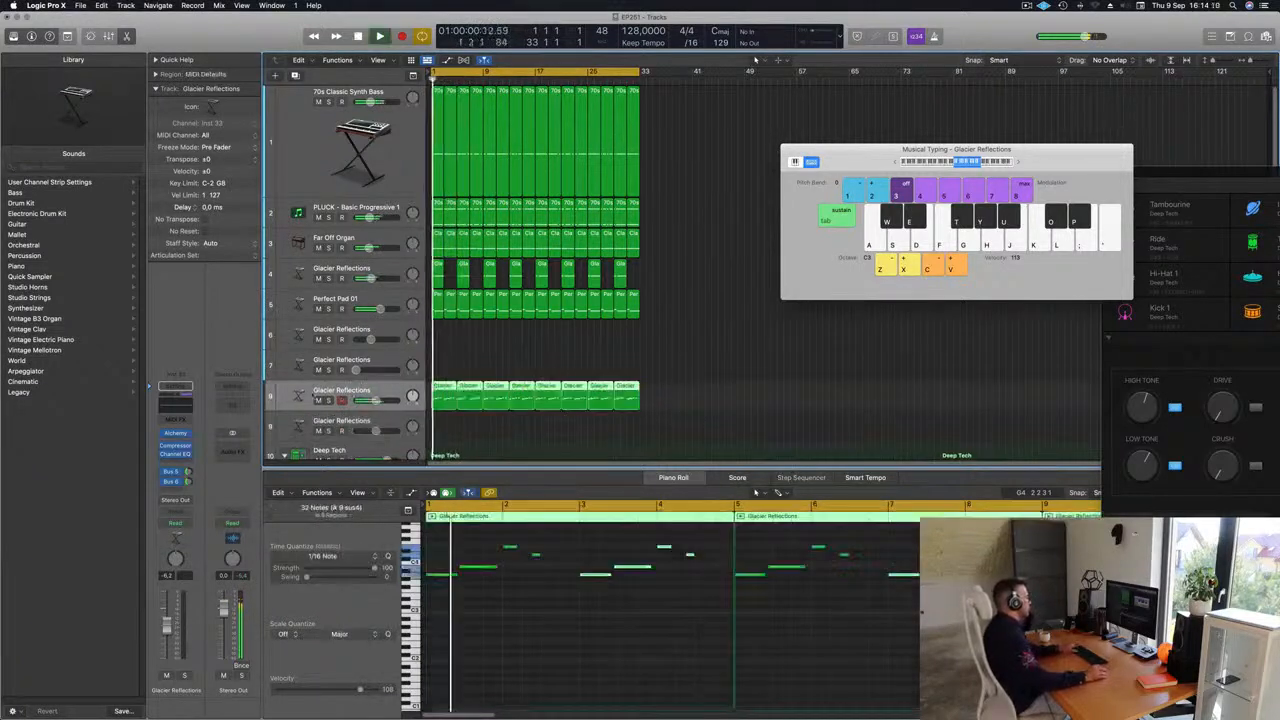
key("space")
key("space")
key("space")
key("space")
Audition Alchemy's Octave Up A, Dark, Rich and Metallic variations on track 8 and settle on Warm, shifted slightly towards Fat.
left_click(176, 434)
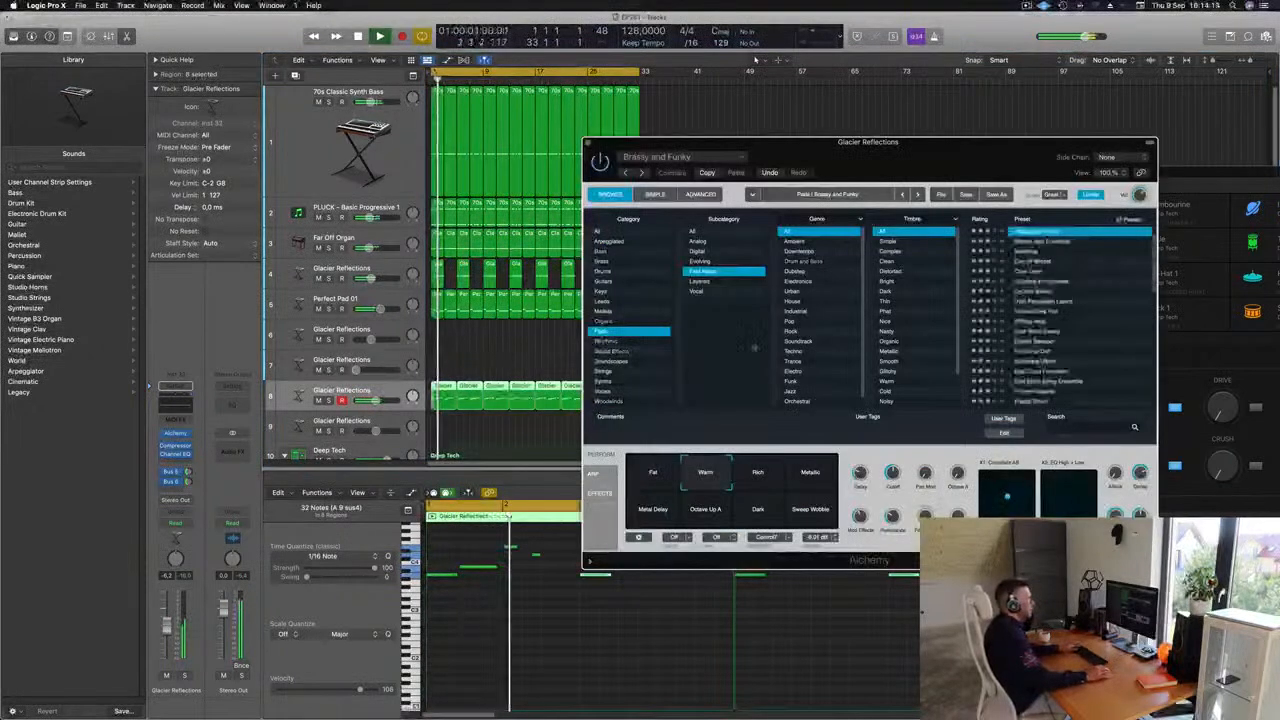
left_click_drag(1022, 169, 795, 183)
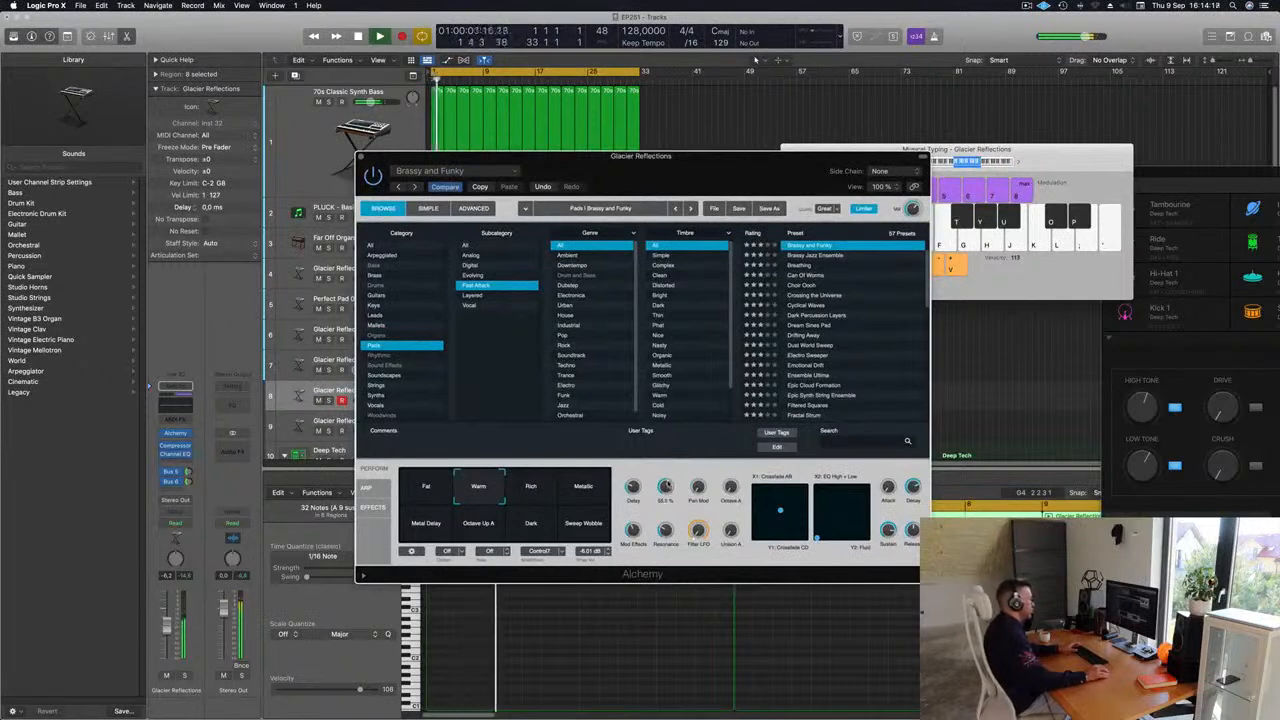
left_click_drag(640, 156, 757, 150)
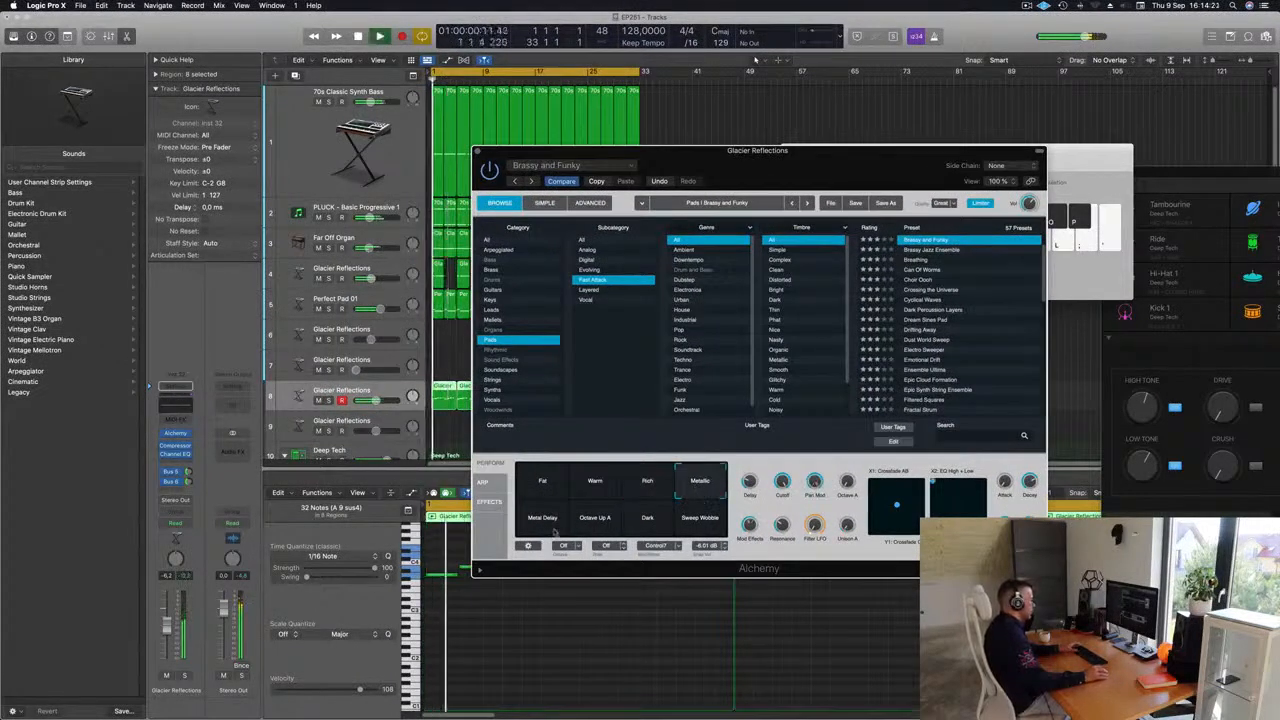
left_click(603, 530)
left_click(664, 525)
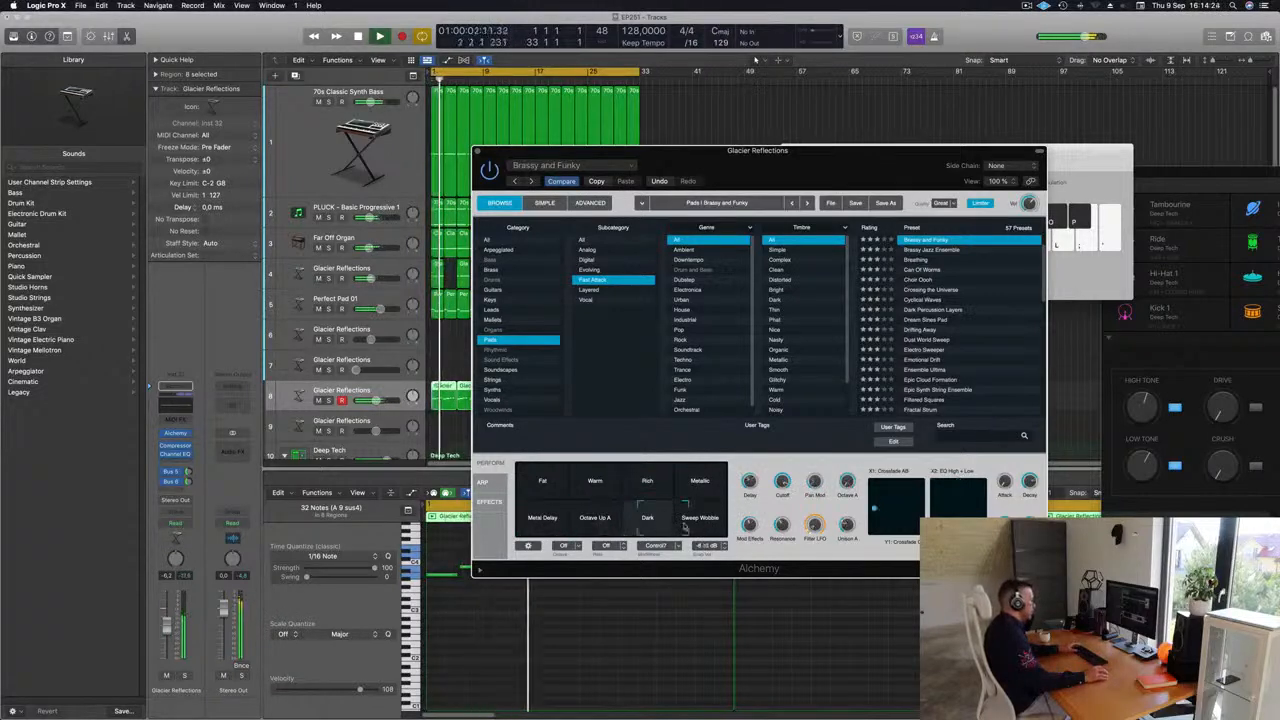
left_click(662, 488)
left_click(723, 486)
left_click(612, 486)
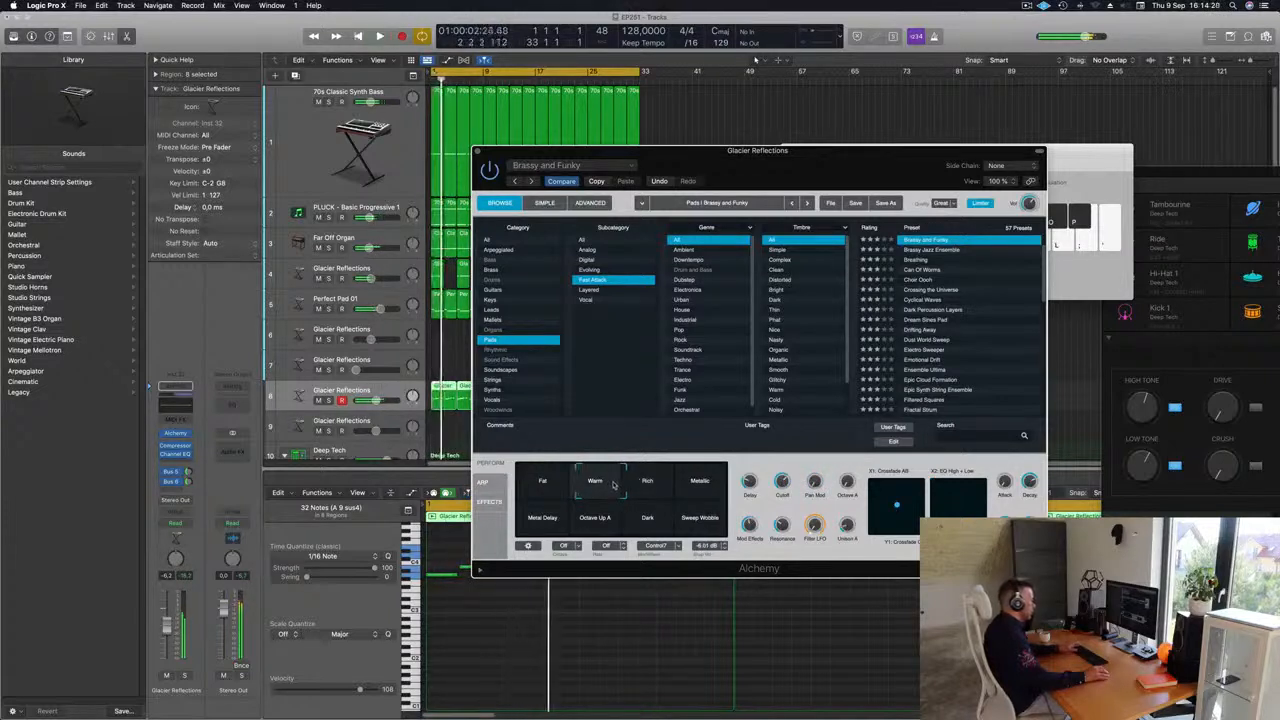
mouse_move(614, 484)
left_mouse_down()
mouse_move(584, 484)
mouse_move(596, 484)
left_mouse_up()
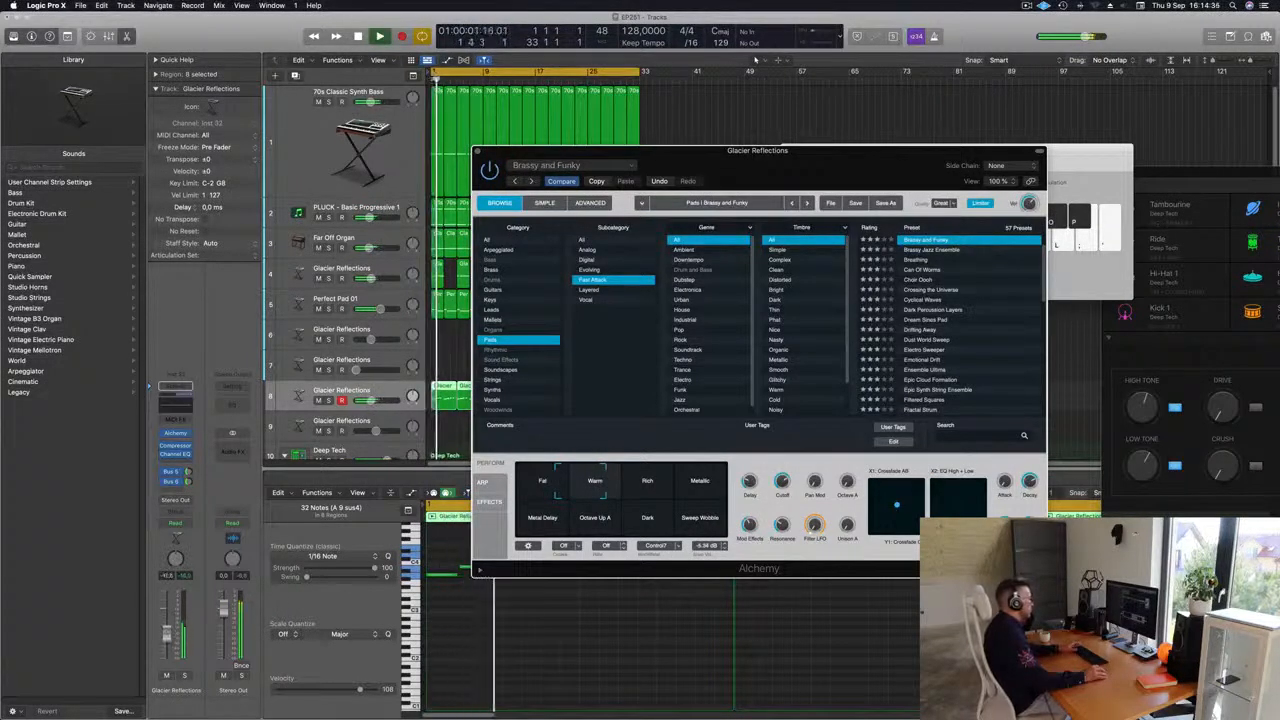
Enable a 12 dB/Oct low cut at 436 Hz in track 8's Channel EQ, close it and move Alchemy aside.
key("space")
key("space")
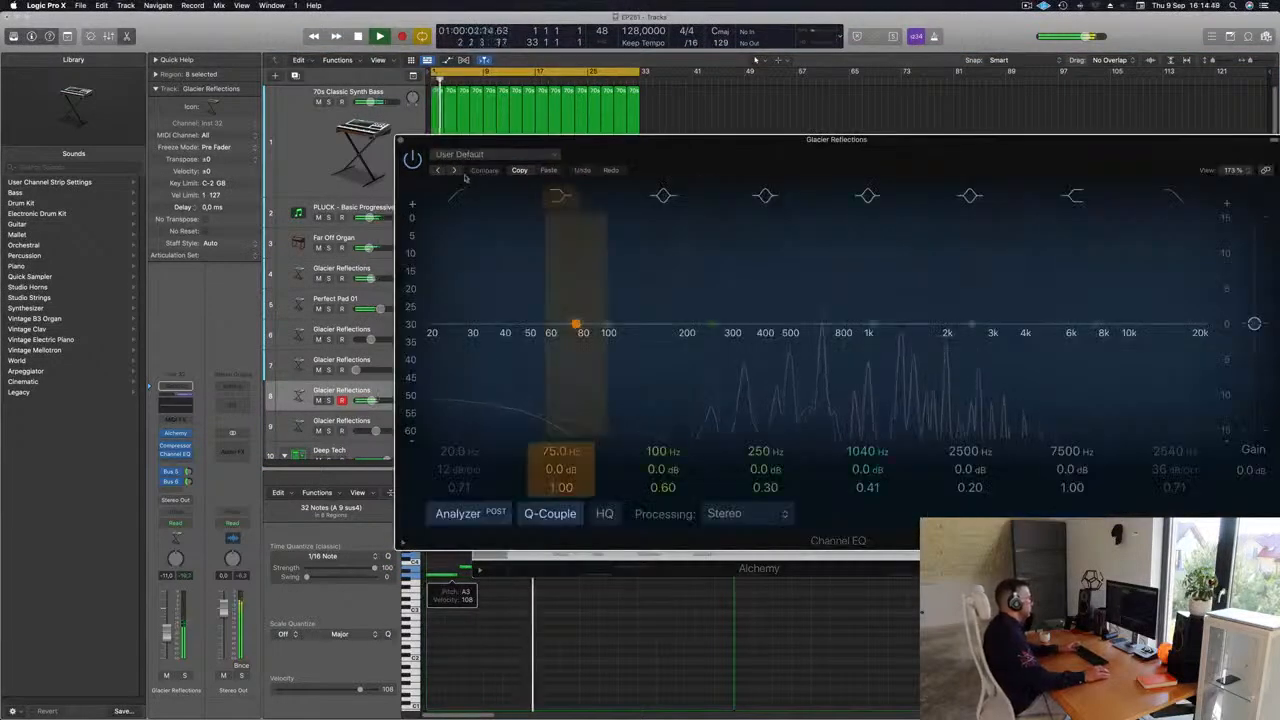
left_click(460, 203)
left_click_drag(489, 240, 791, 214)
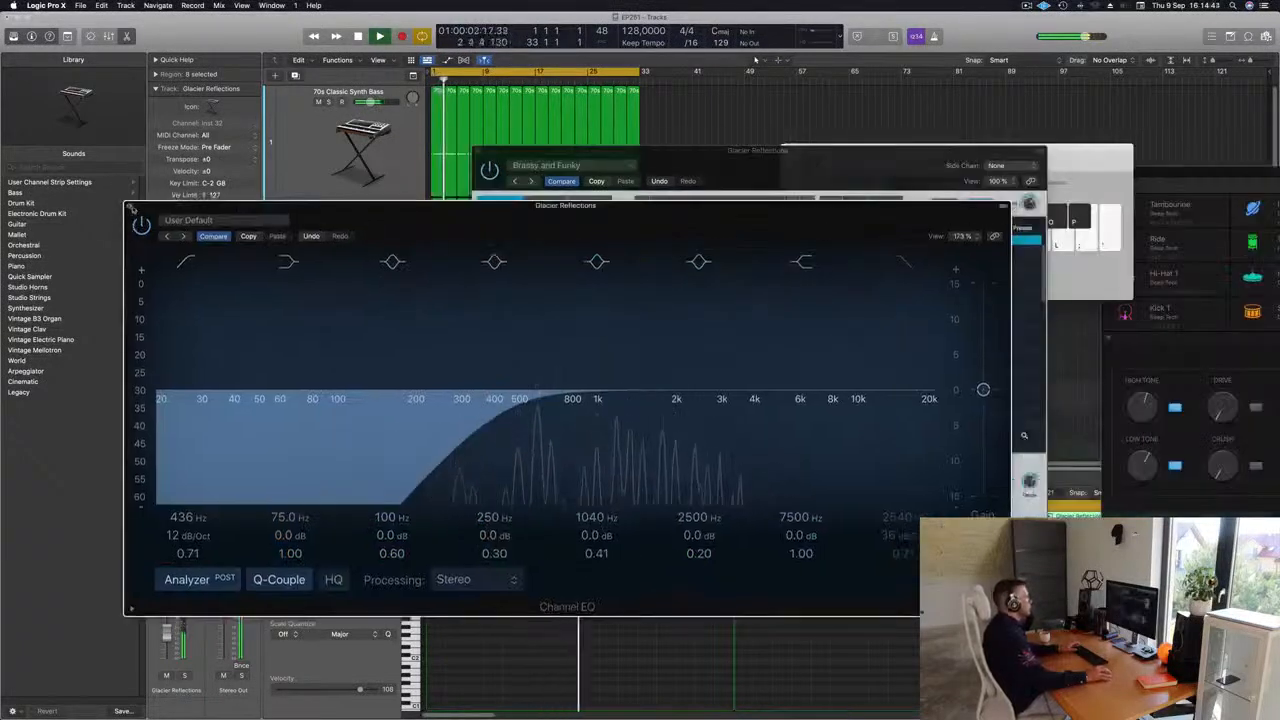
left_click(640, 164)
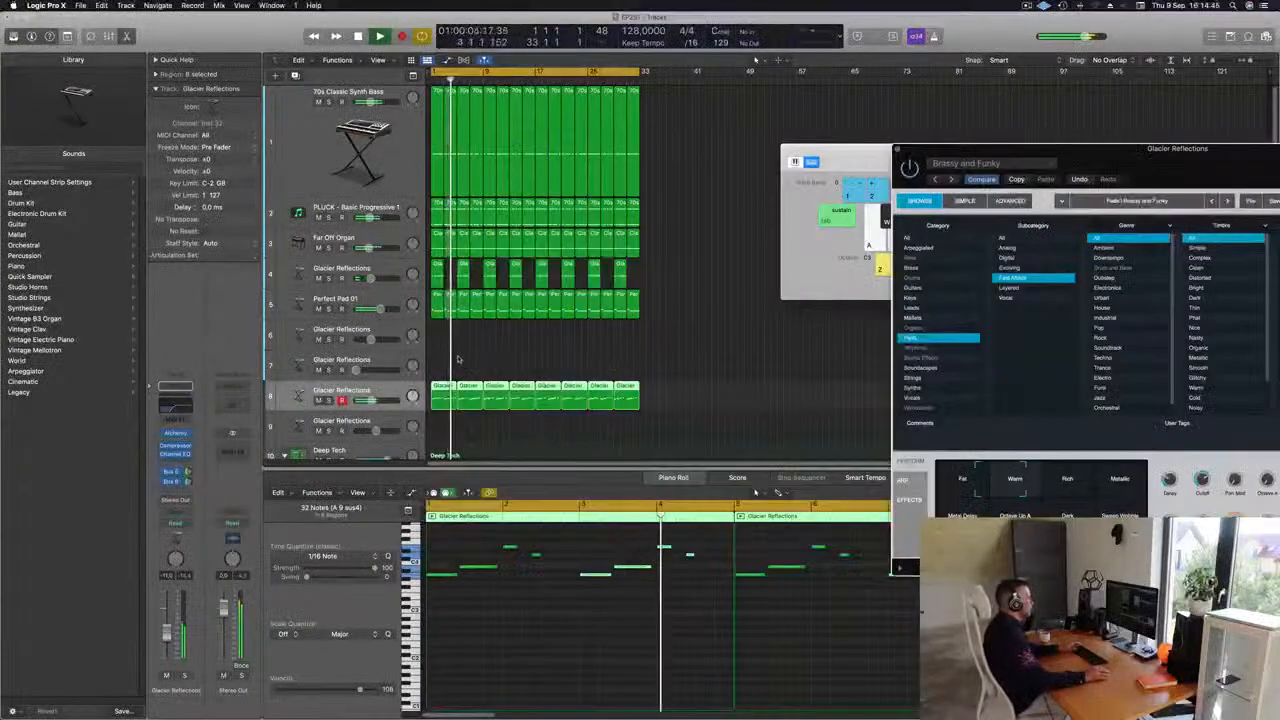
Try a variation of the first melody region by lowering bar 4's first note and raising its last note two semitones.
left_click(442, 365)
left_click(443, 394)
key("space")
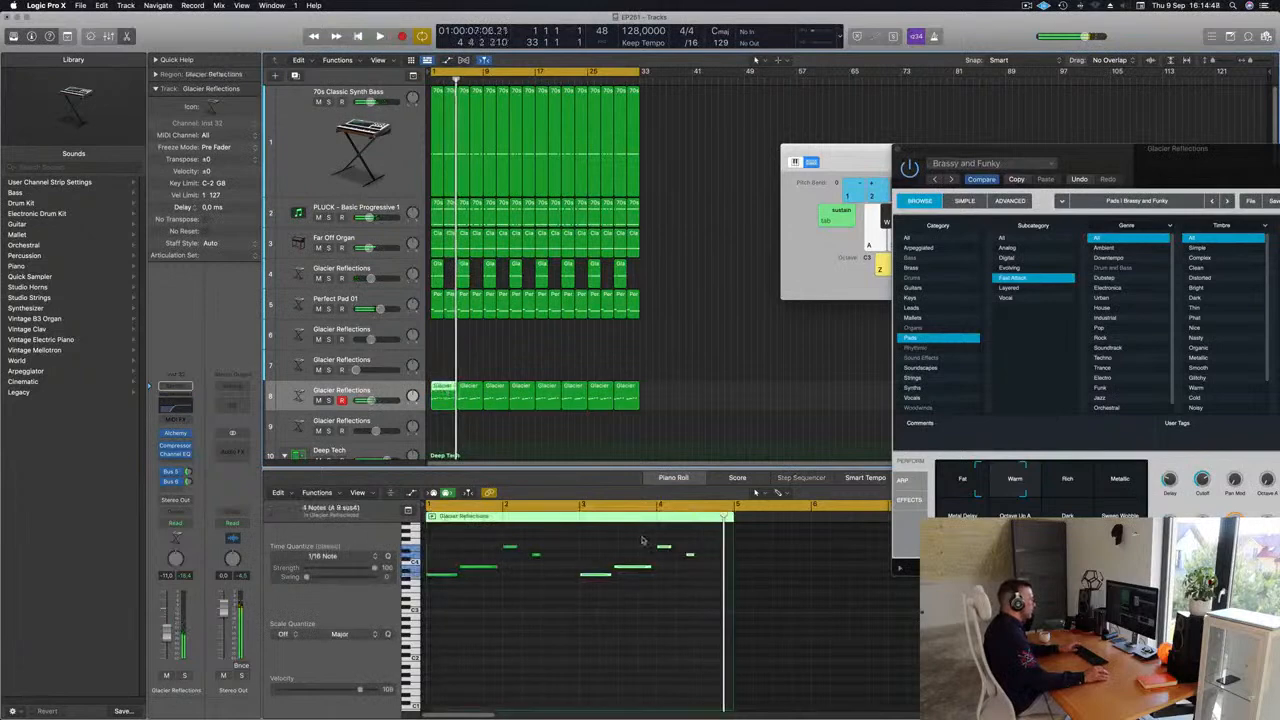
left_click(691, 545)
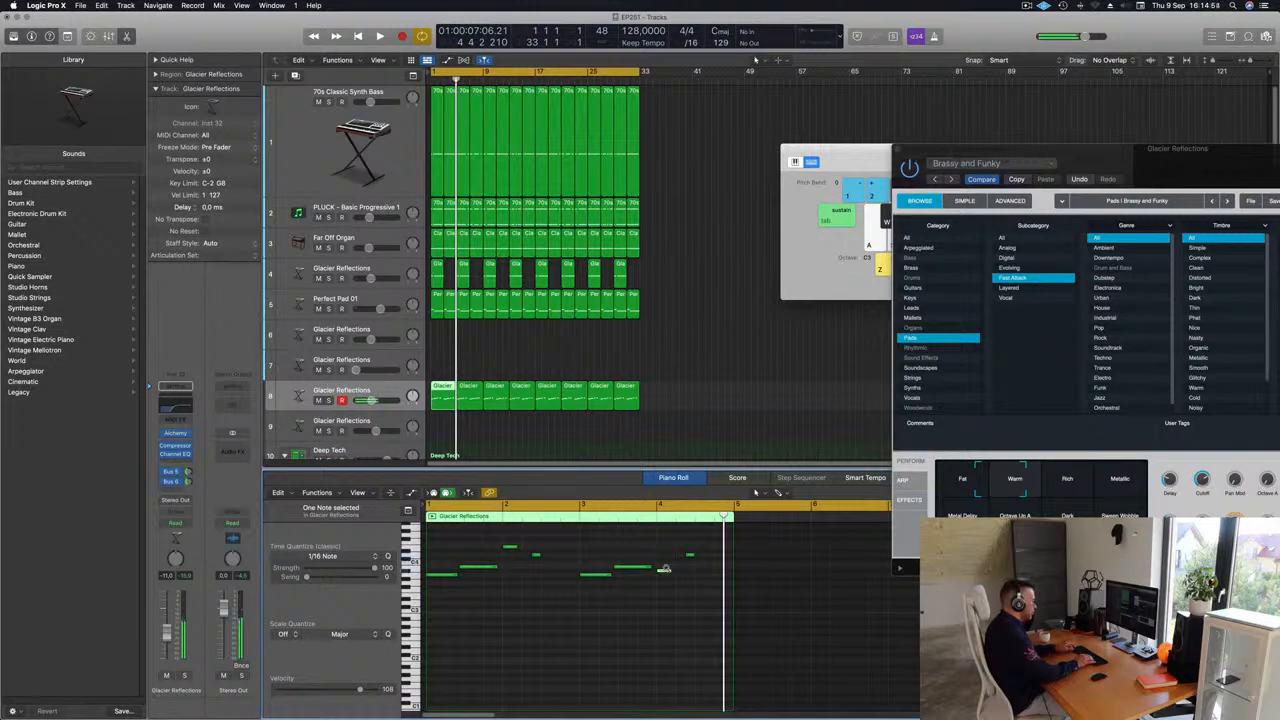
key("Return")
key("space")
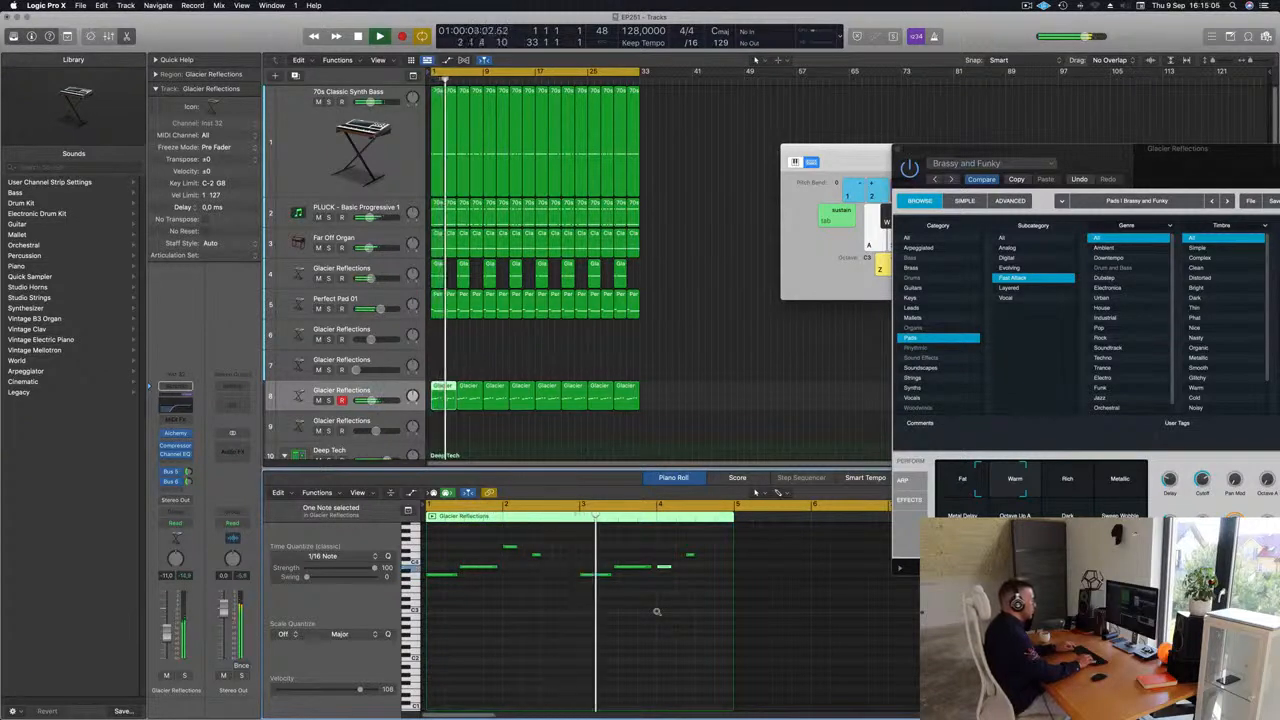
key("space")
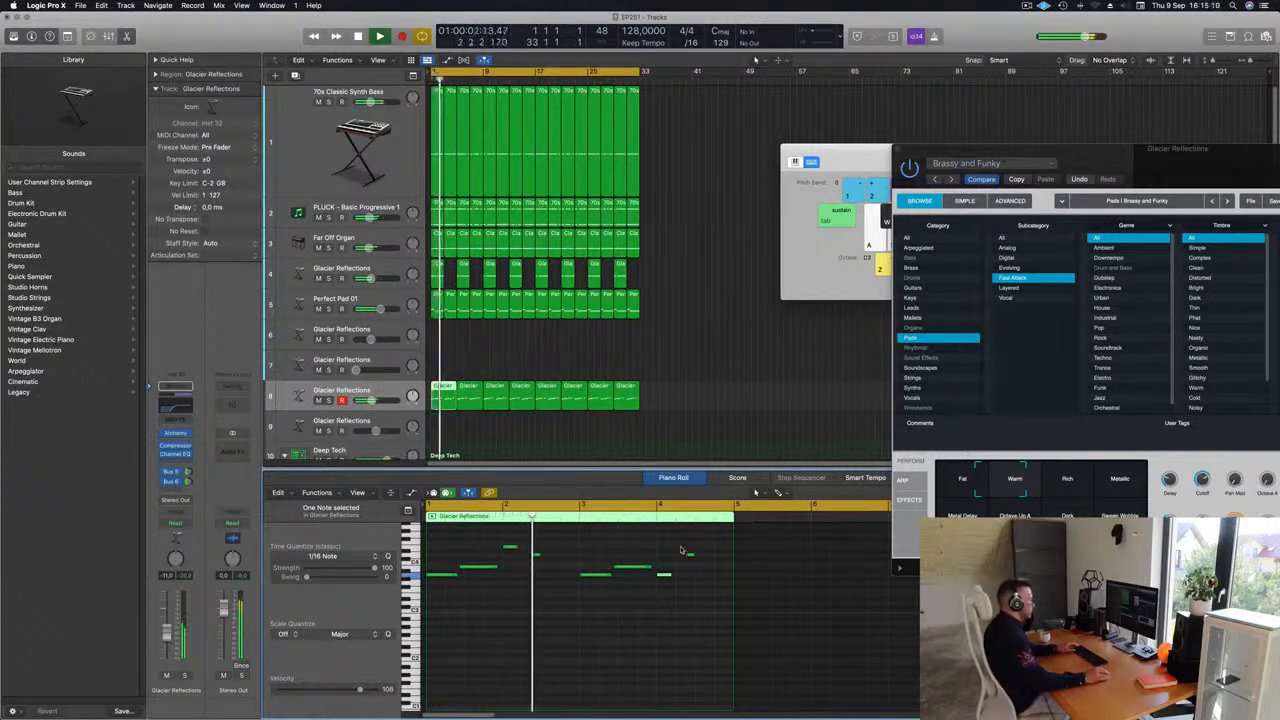
key("alt+Up")
key("alt+Up")
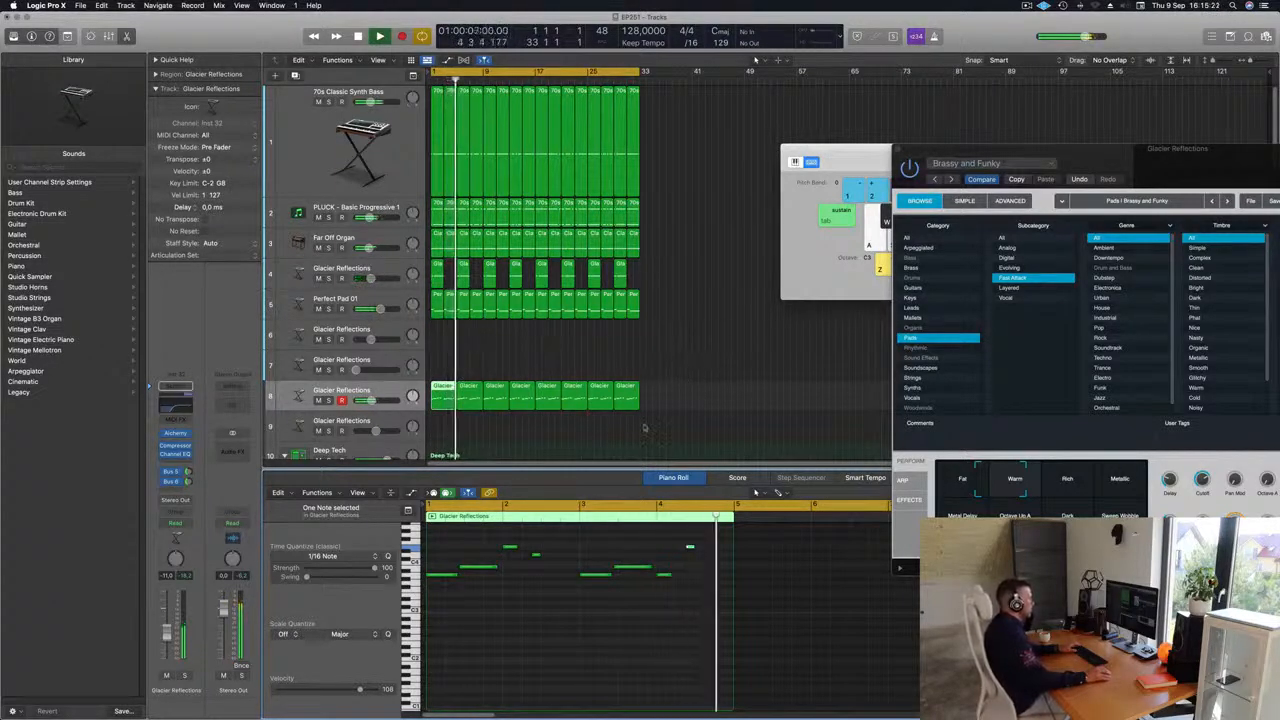
Replace track 8's first melody region with a copy of the second one, check the playback and save the project.
left_click(446, 373)
left_click(441, 395)
key("Delete")
left_click(463, 393)
left_click_drag(463, 392, 438, 393)
key("space")
key("space")
key("super+s")
Lower the Cutoff of track 8's Brassy and Funky sound slightly in Alchemy and close the plug-in window.
left_click_drag(1110, 150, 778, 88)
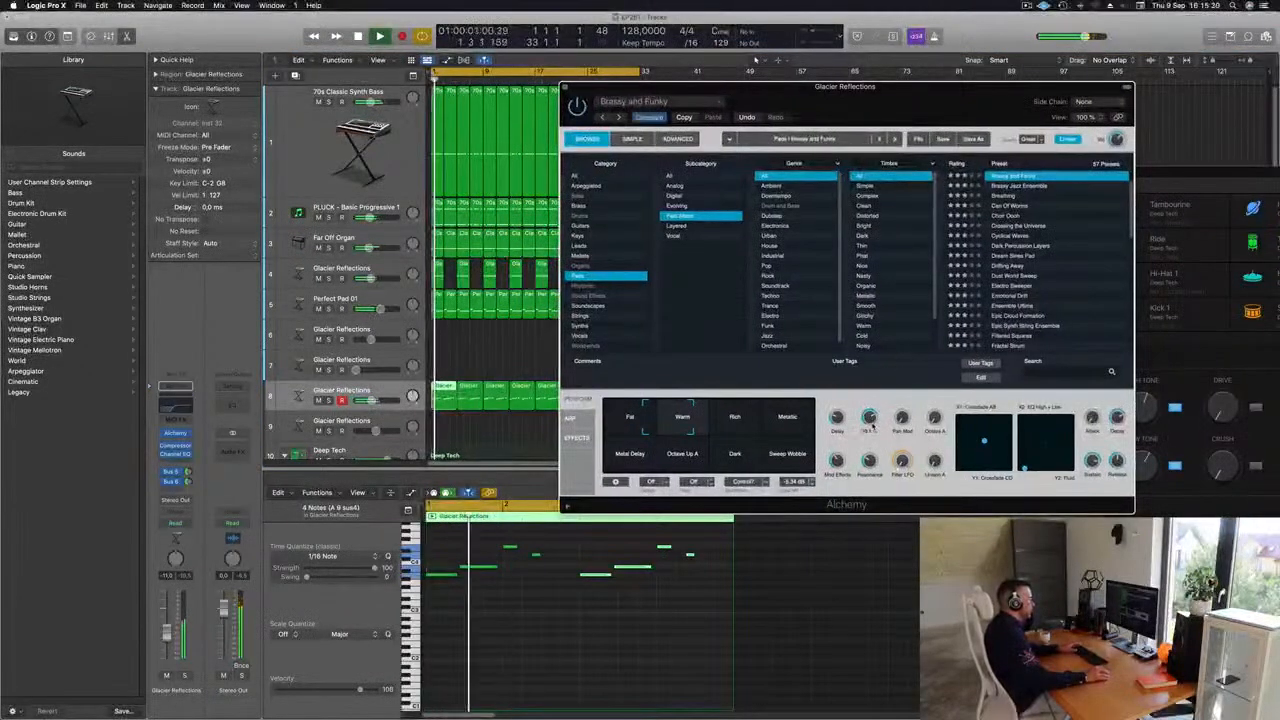
left_click_drag(872, 421, 873, 427)
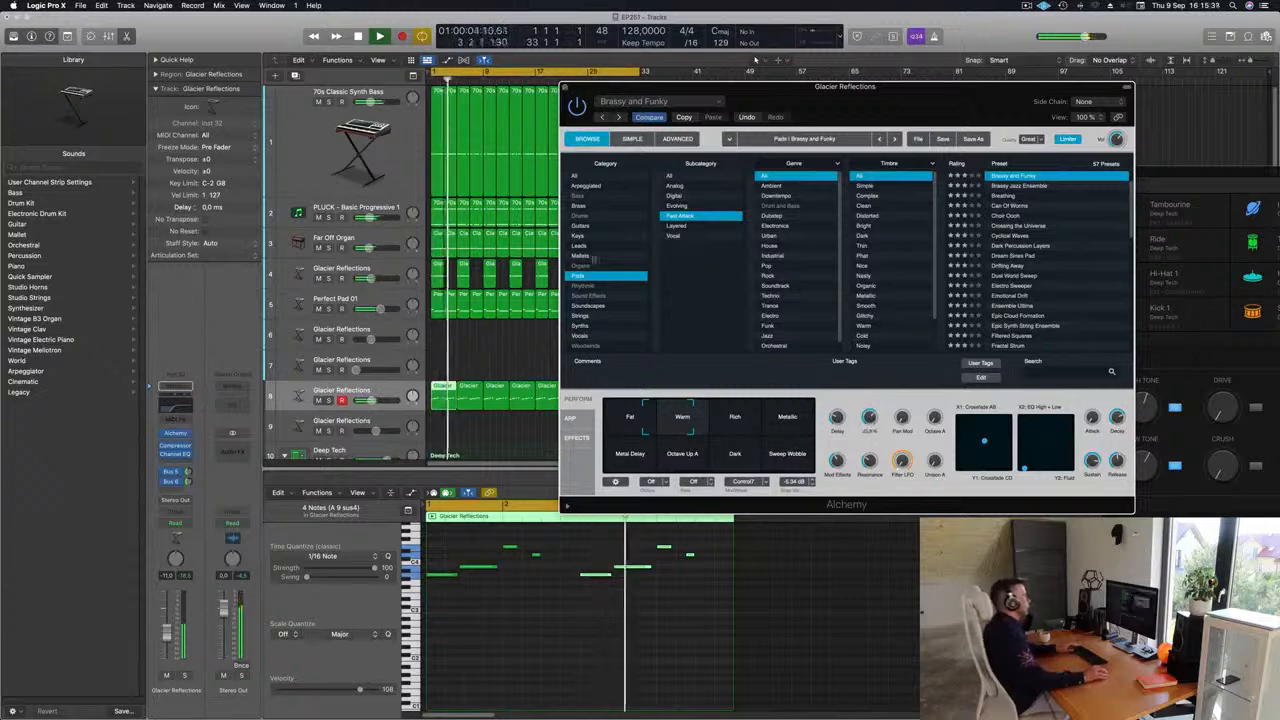
left_click(566, 88)
Copy the first one-bar Tom Low - Deep Tech region to bar 1 of the Block - Deep Tech track.
scroll(588, 320, "down", 3)
scroll(588, 320, "down", 4)
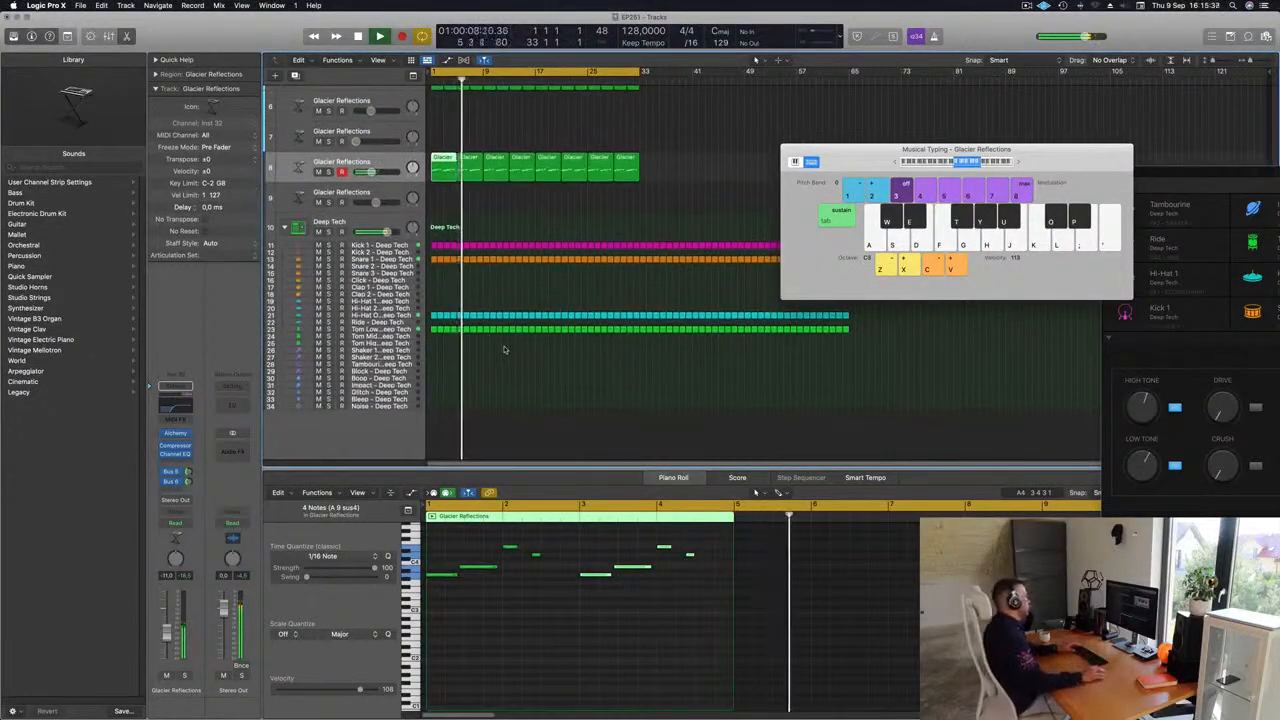
left_click(433, 330)
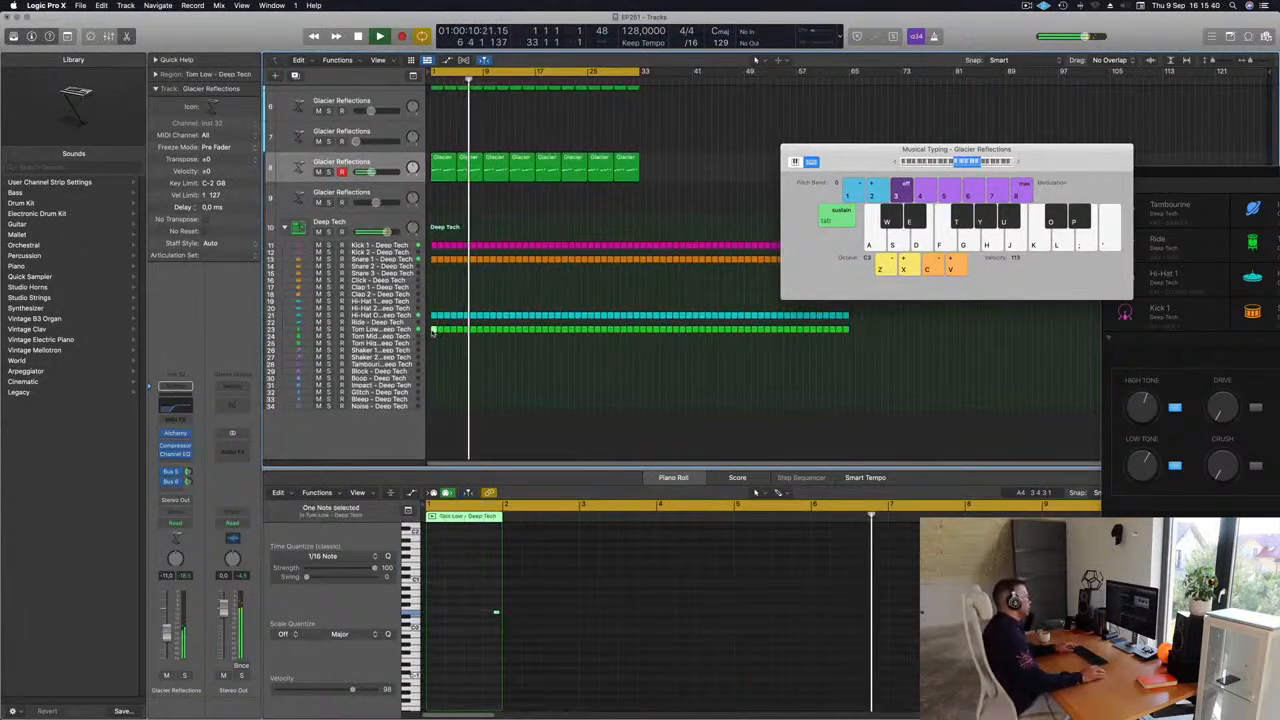
left_click_drag(433, 330, 433, 372)
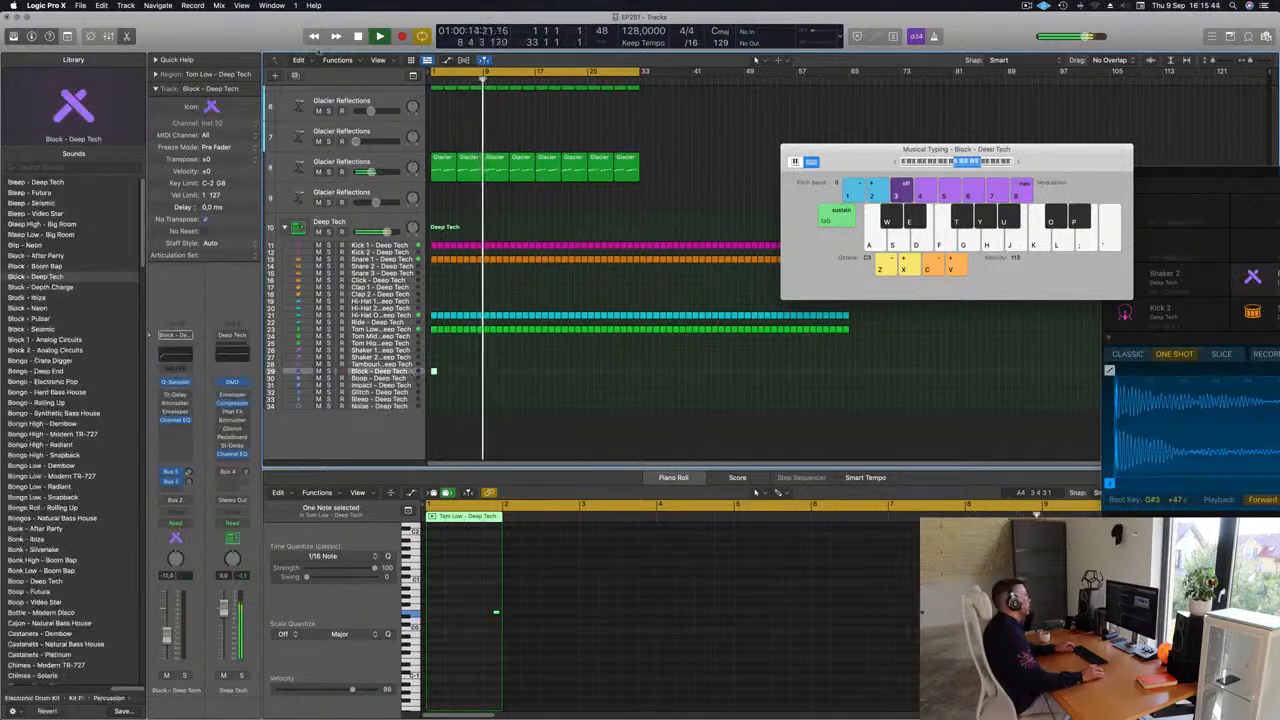
Show the toolbar, enlarge the Block - Deep Tech track with Track Zoom and restart playback from bar 1.
key("ctrl+alt+super+t")
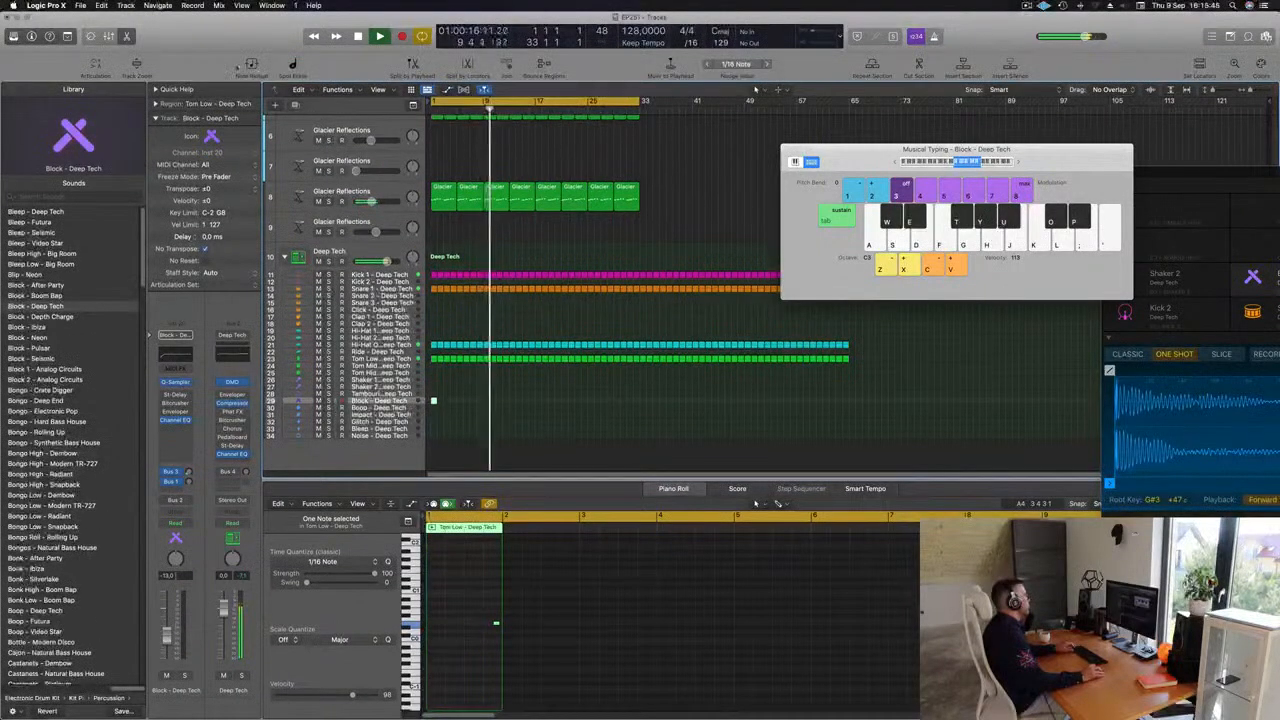
key("ctrl+z")
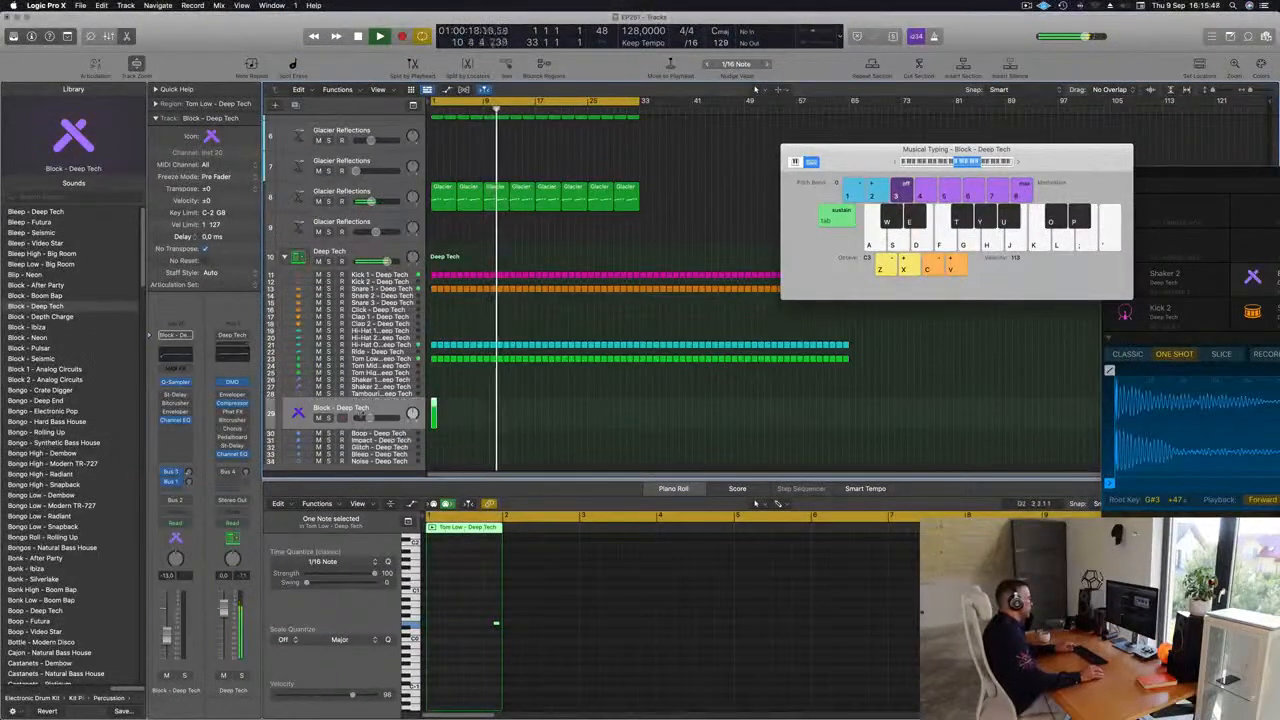
scroll(483, 417, "up", 5)
key("Return")
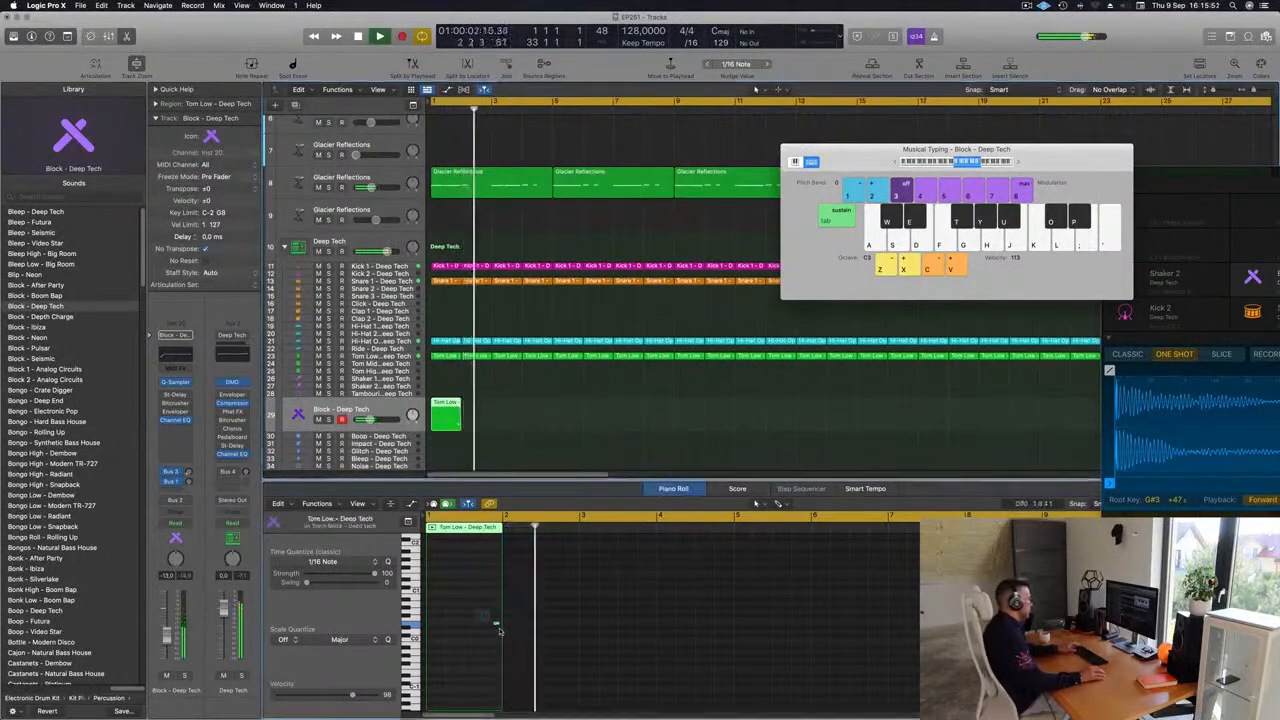
Copy the Block region's note twice within the bar, to beat 2 and about midway through beat 3.
left_click_drag(481, 607, 515, 655)
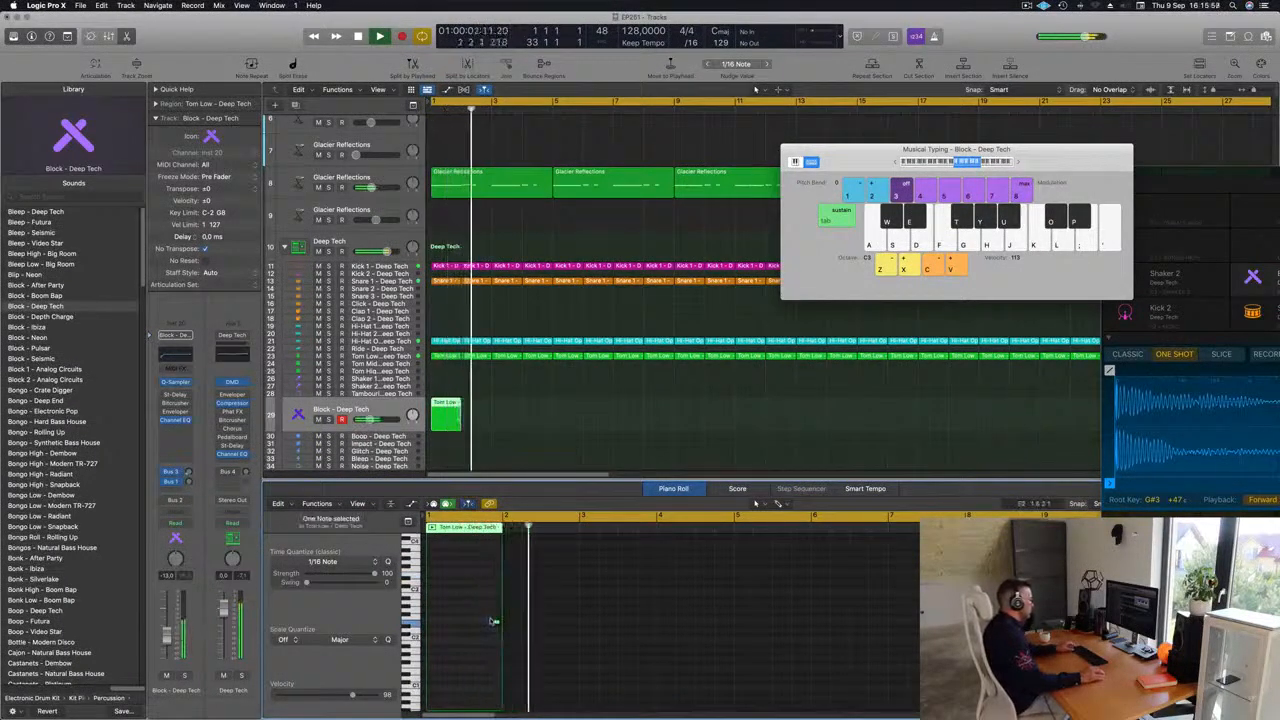
left_click_drag(496, 622, 449, 625)
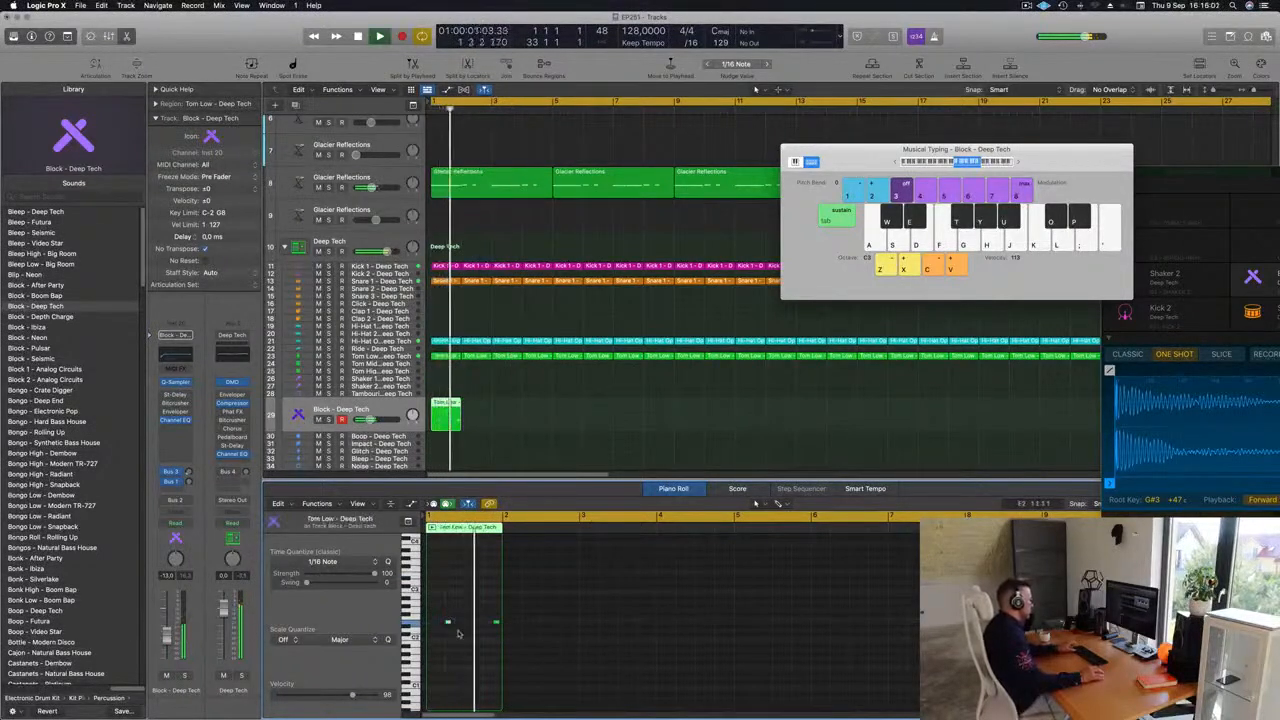
left_click_drag(467, 630, 477, 623)
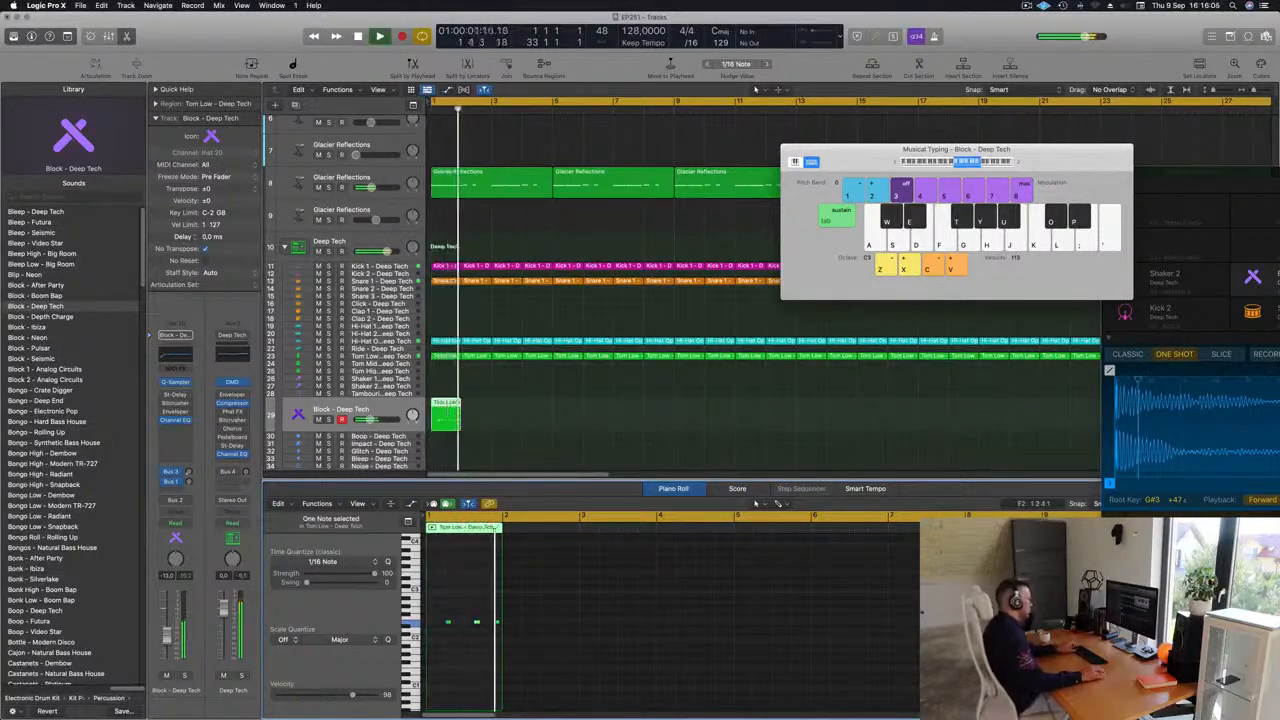
Repeat the one-bar Block region five times to make six consecutive bars.
left_click(447, 412)
key("super+r")
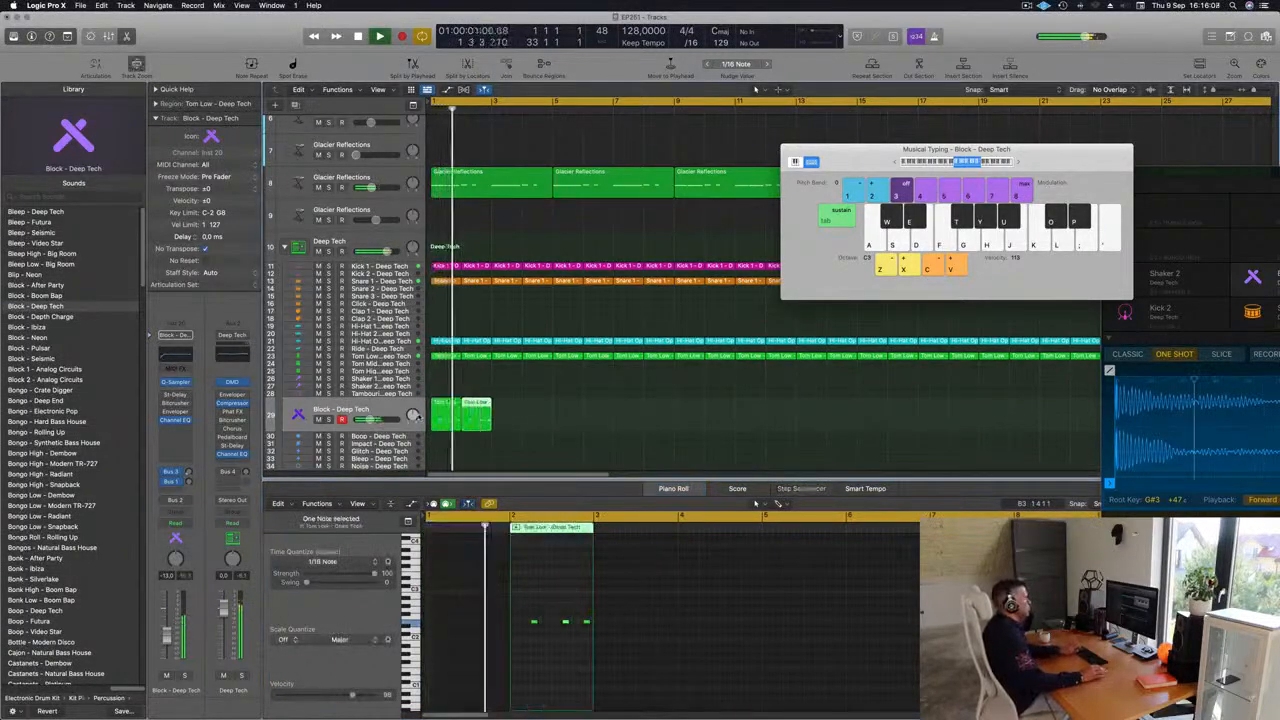
key("super+r")
key("super+r")
key("super+r")
key("super+r")
Select all six Block regions and repeat the group five times so the pattern runs past bar 33.
scroll(595, 402, "left", 5)
scroll(595, 402, "left", 1)
scroll(590, 406, "left", 2)
left_click_drag(573, 418, 430, 425)
key("super+r")
key("super+r")
key("super+r")
key("super+r")
key("super+r")
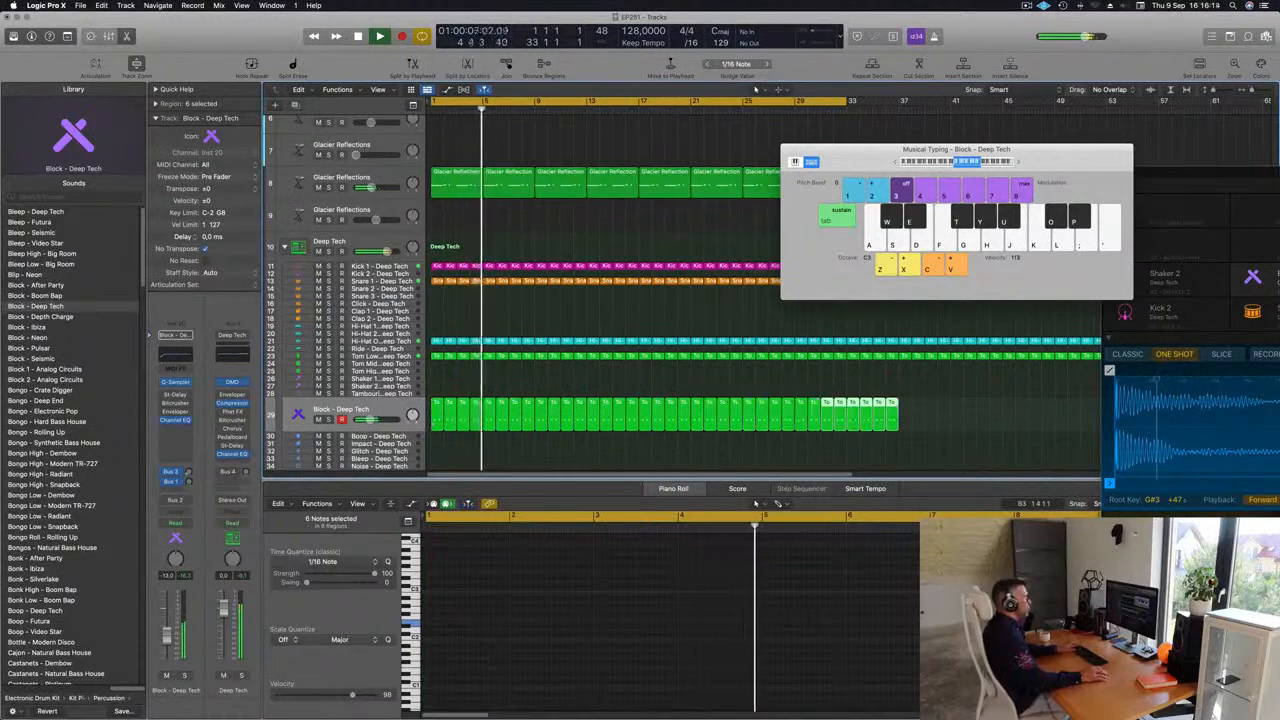
Select the Block regions across the 32-bar cycle and transpose all their notes up one octave, restarting playback to check.
left_click_drag(920, 150, 1273, 160)
key("space")
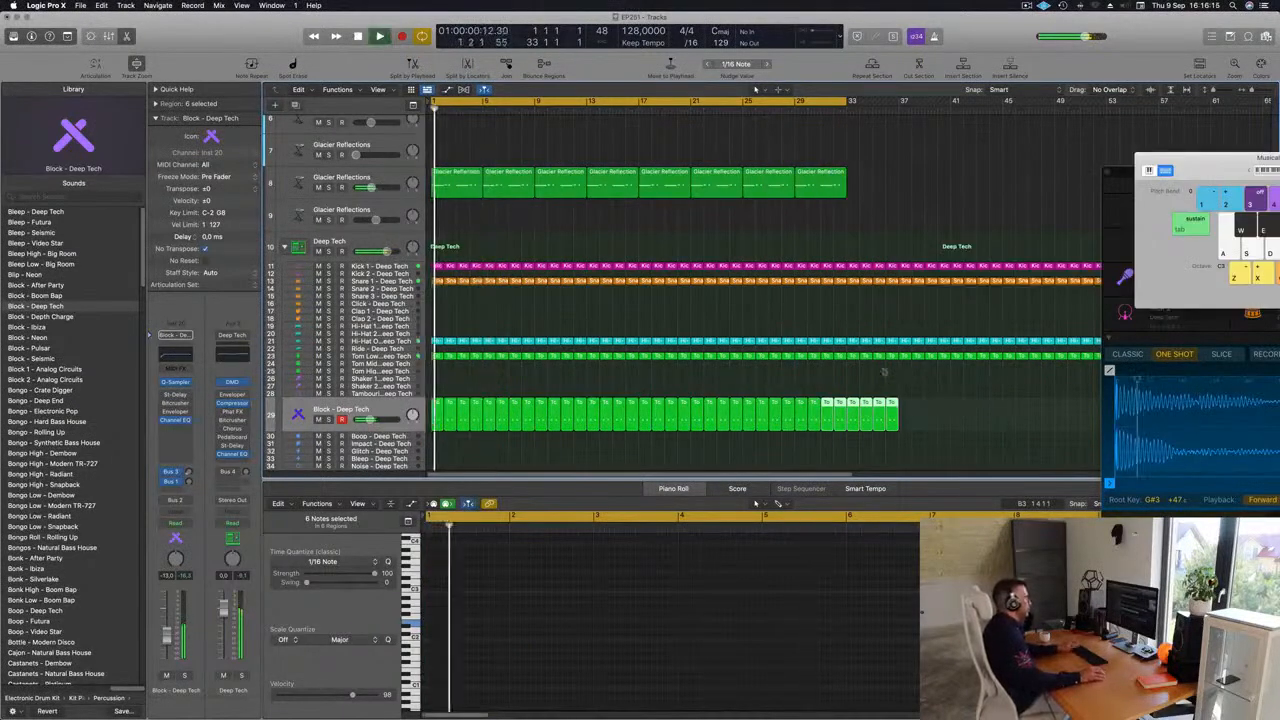
left_click(388, 408)
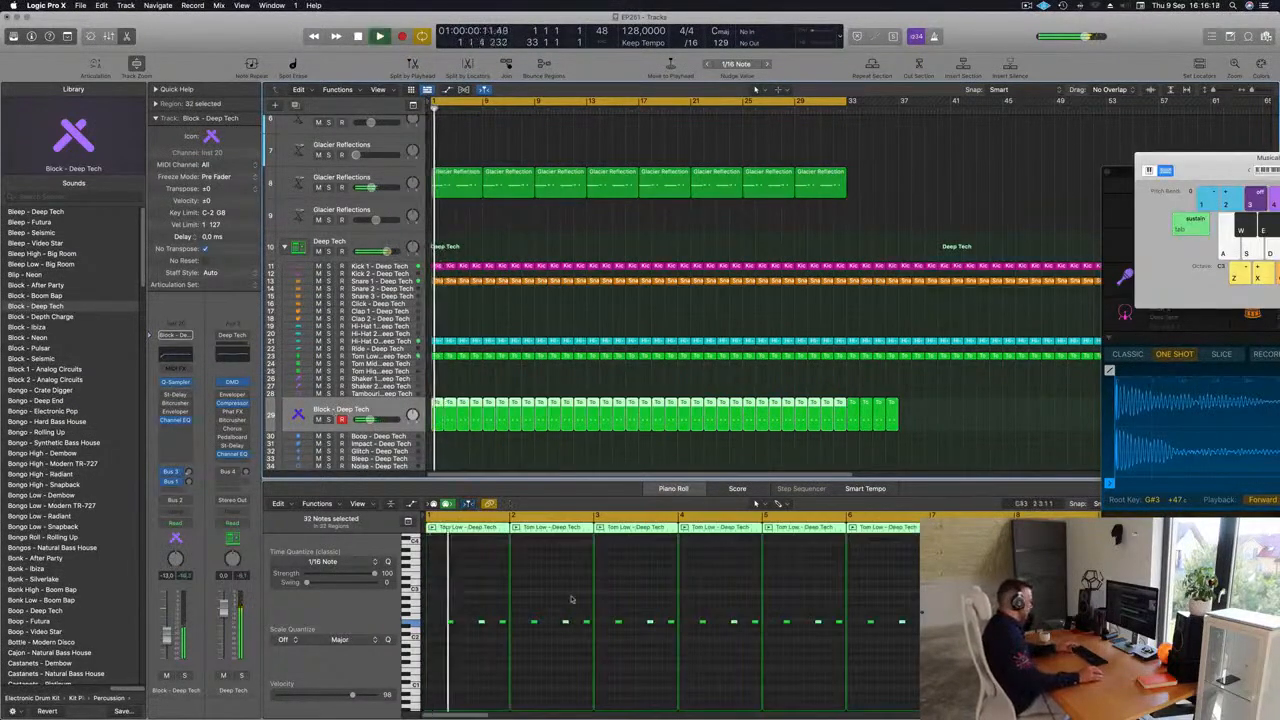
key("shift+alt+Up")
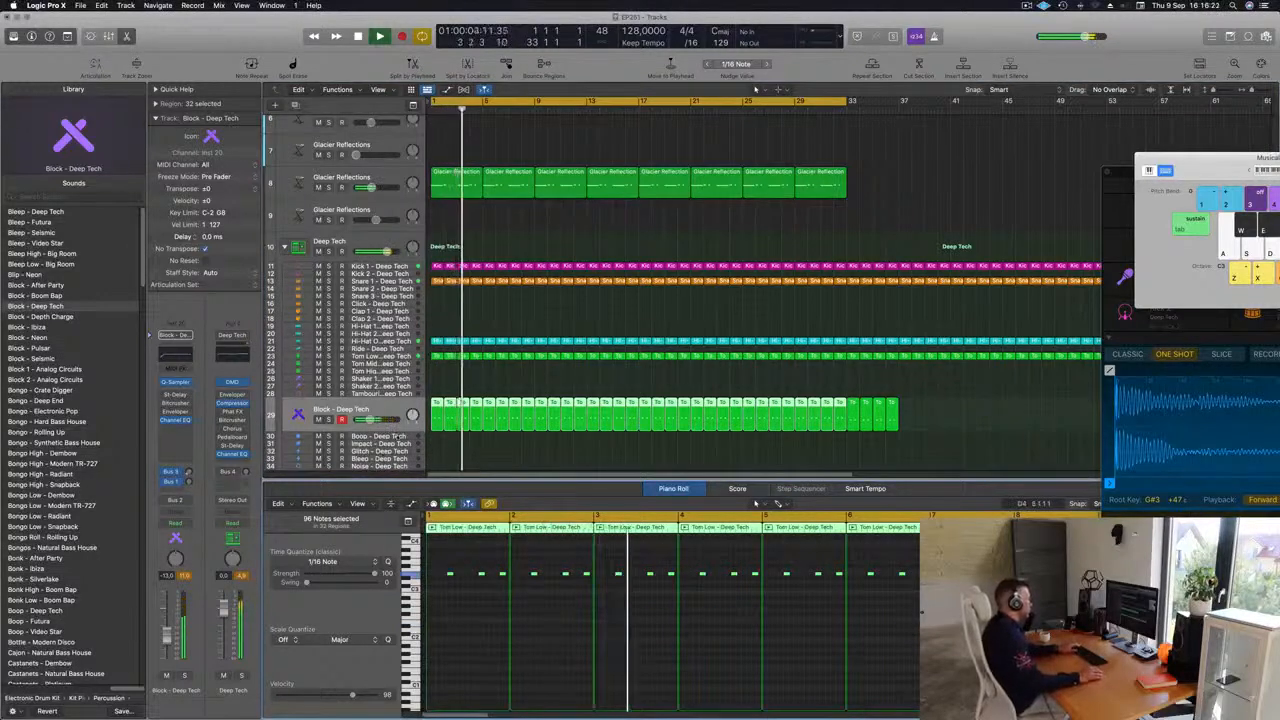
key("space")
key("space")
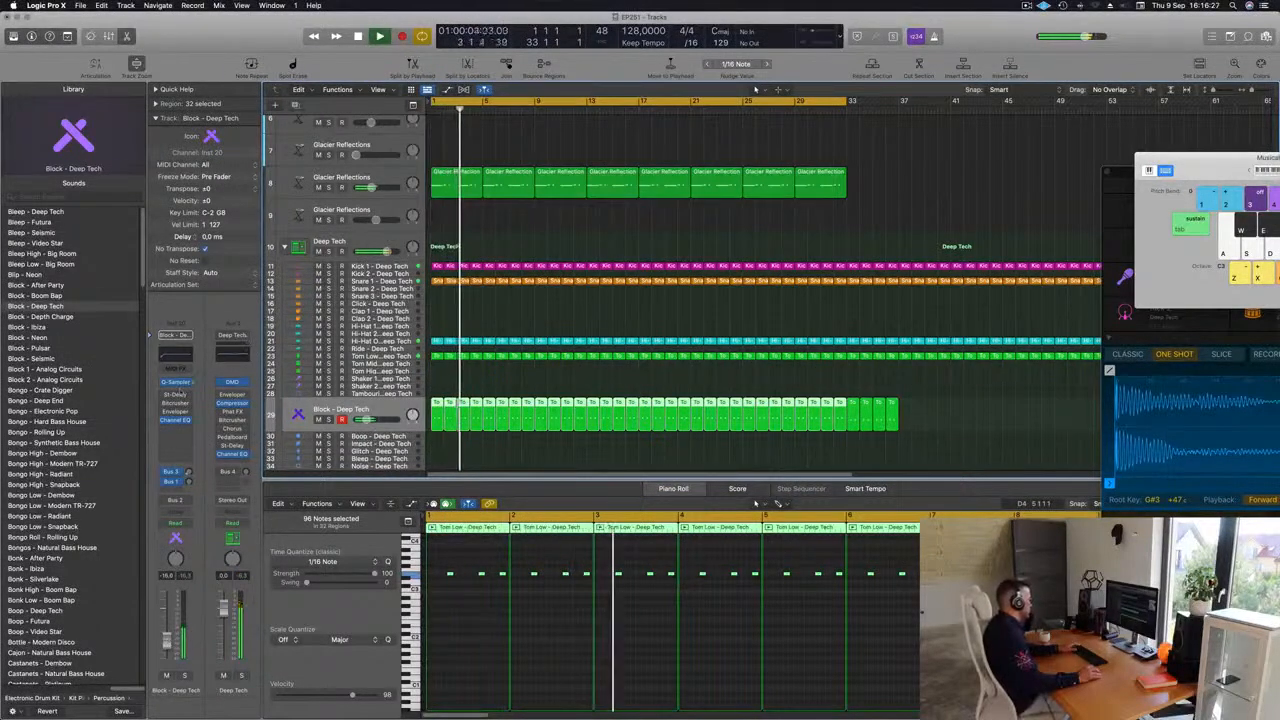
Open the Block channel's Stereo Delay and load the 1/2 Note Swing preset.
left_click(176, 395)
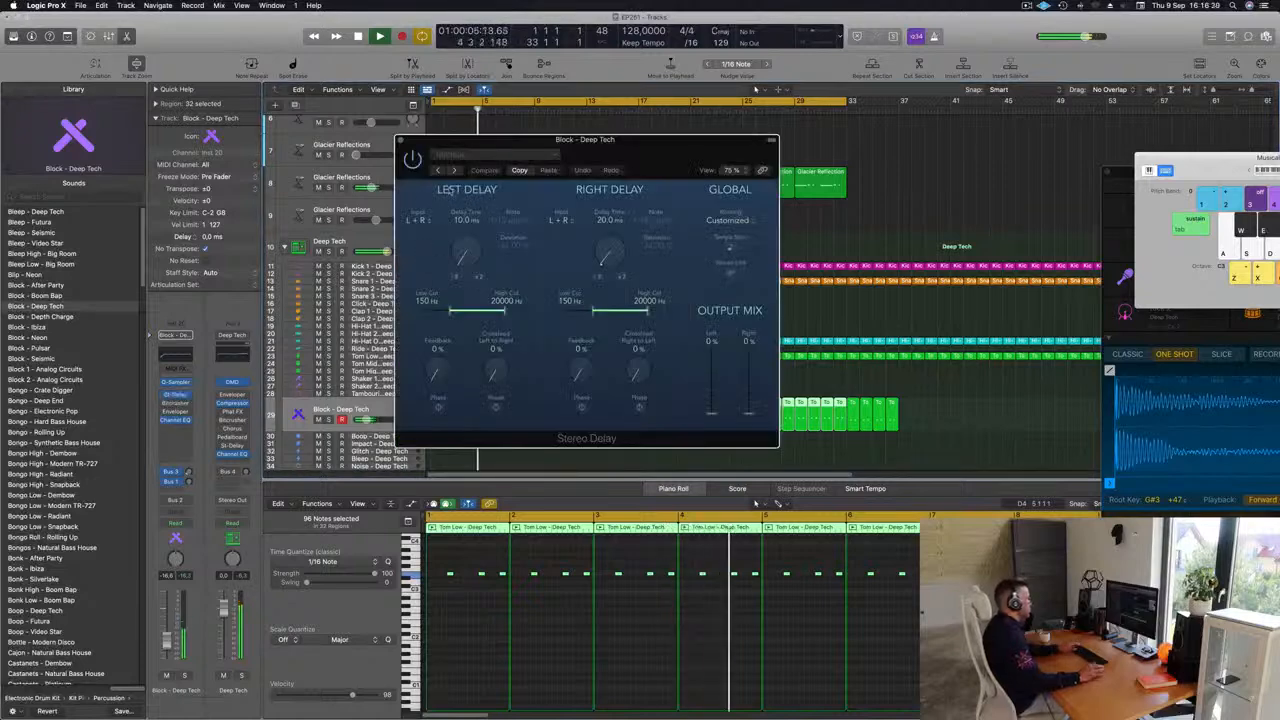
left_click(456, 172)
left_click_drag(544, 141, 551, 158)
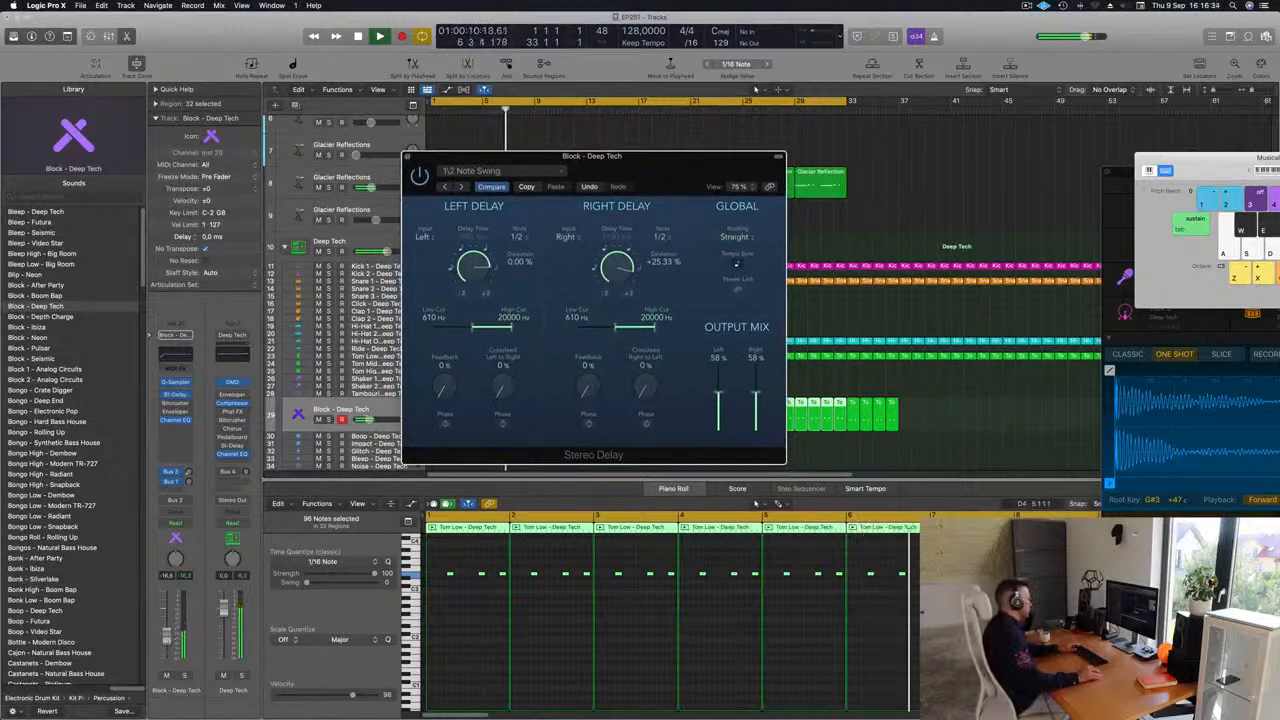
Raise the Block track to about -9 dB, audition it soloed, and close the Stereo Delay window.
left_click_drag(167, 644, 167, 638)
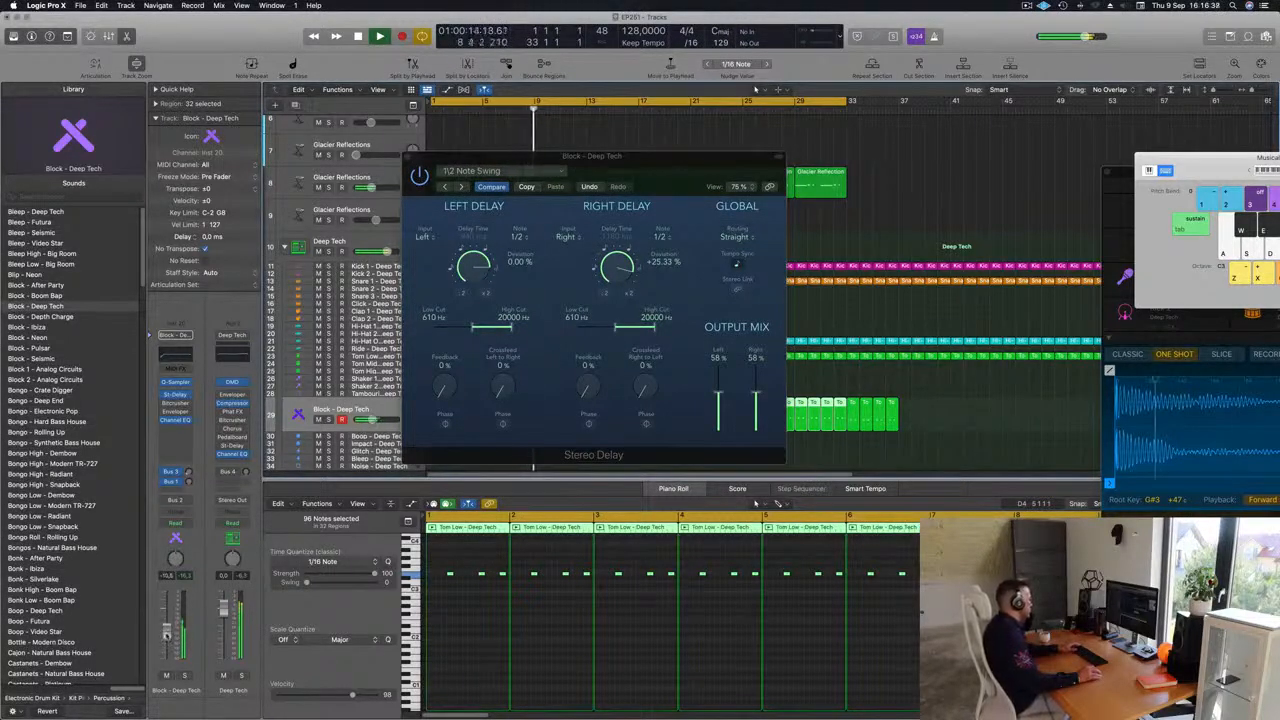
left_click(183, 676)
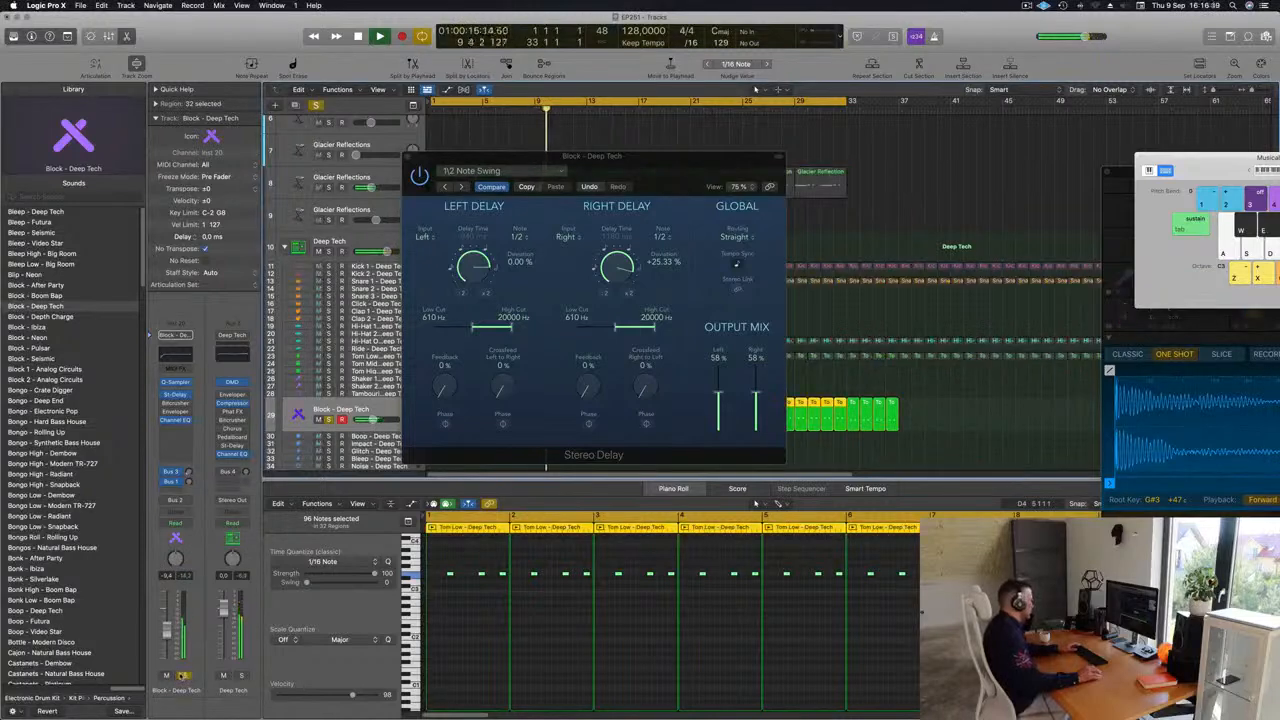
left_click(183, 676)
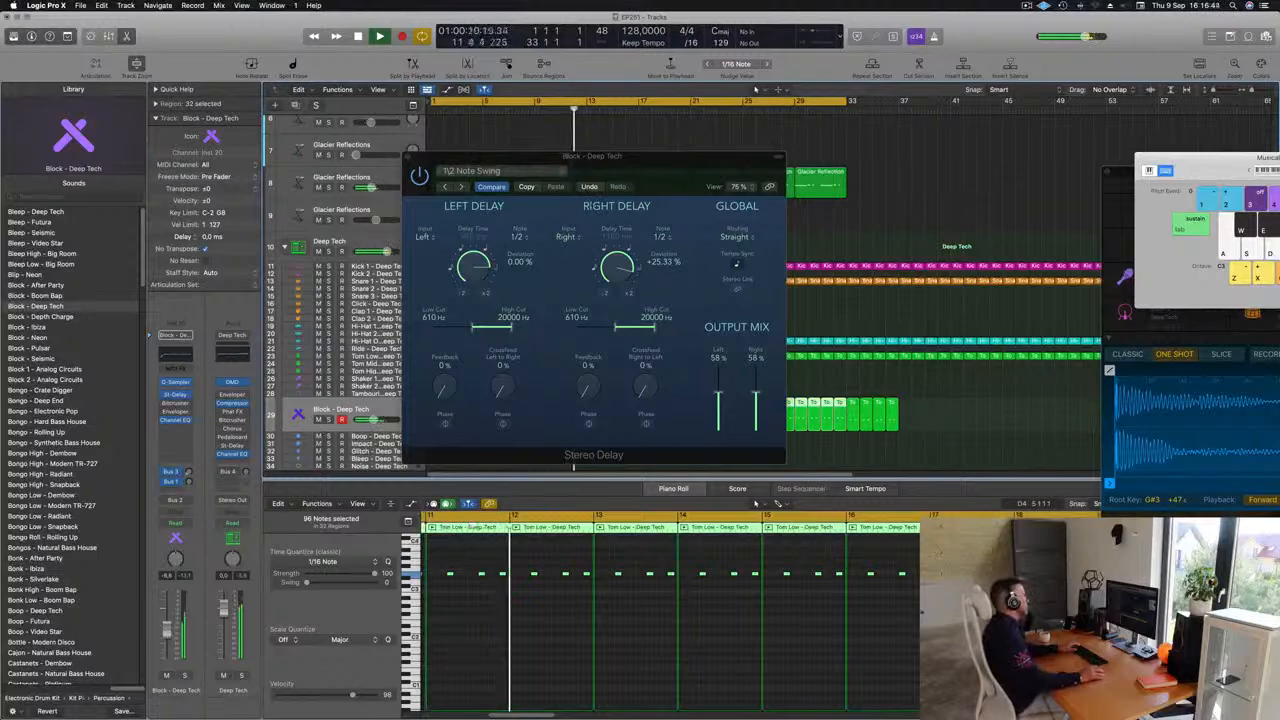
left_click_drag(425, 163, 381, 196)
left_click(364, 190)
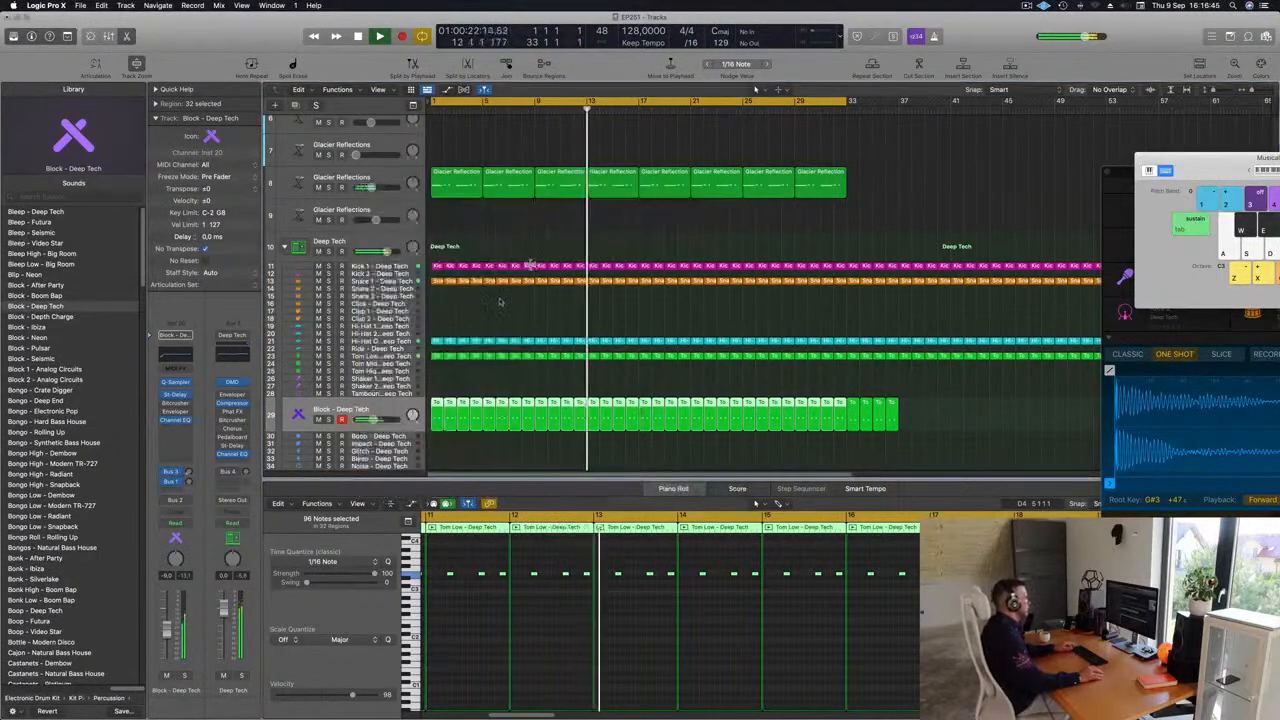
Copy the first Hi-Hat Open region to bar 1 of the Shaker 2 track.
key("super+Left")
key("super+Left")
left_click(537, 301)
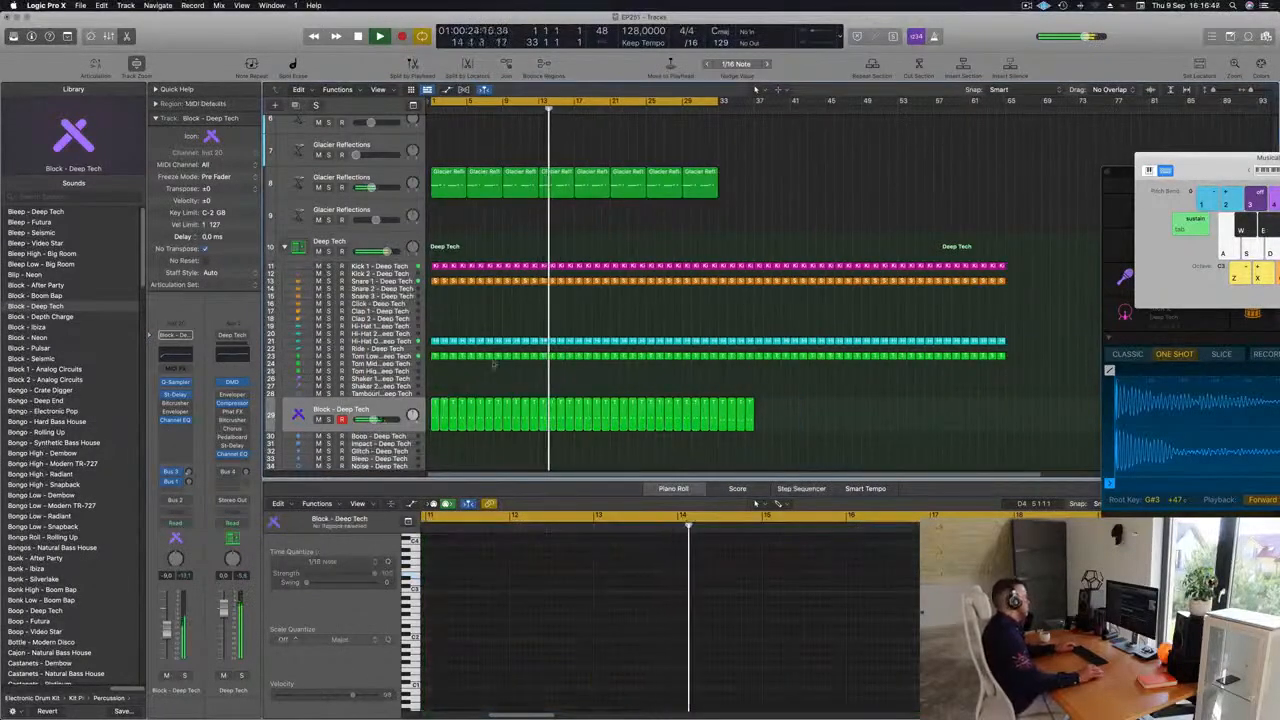
left_click(436, 356)
left_click(434, 341)
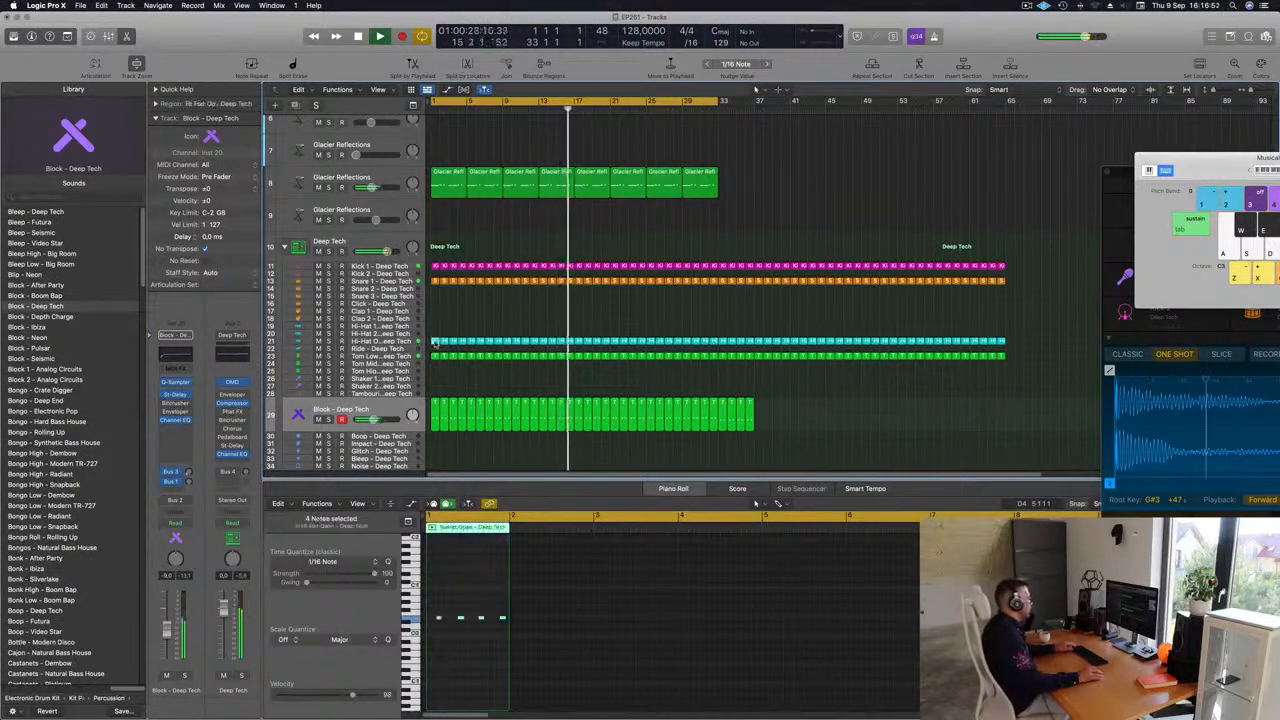
left_click_drag(435, 341, 436, 386)
Duplicate the four notes in the Shaker 2 region onto neighbouring sixteenths to make a twelve-note pattern, and play it.
left_click_drag(436, 611, 511, 633)
scroll(489, 630, "right", 8)
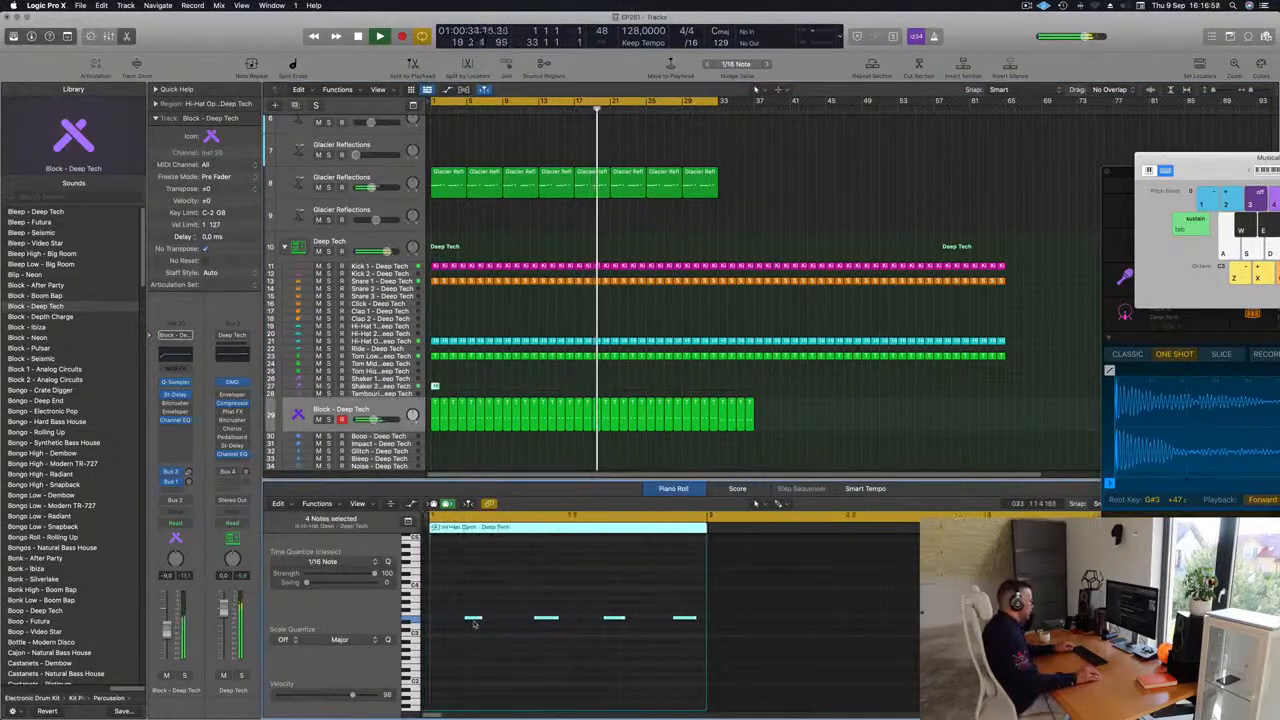
left_click_drag(476, 622, 697, 621)
key("space")
key("space")
key("space")
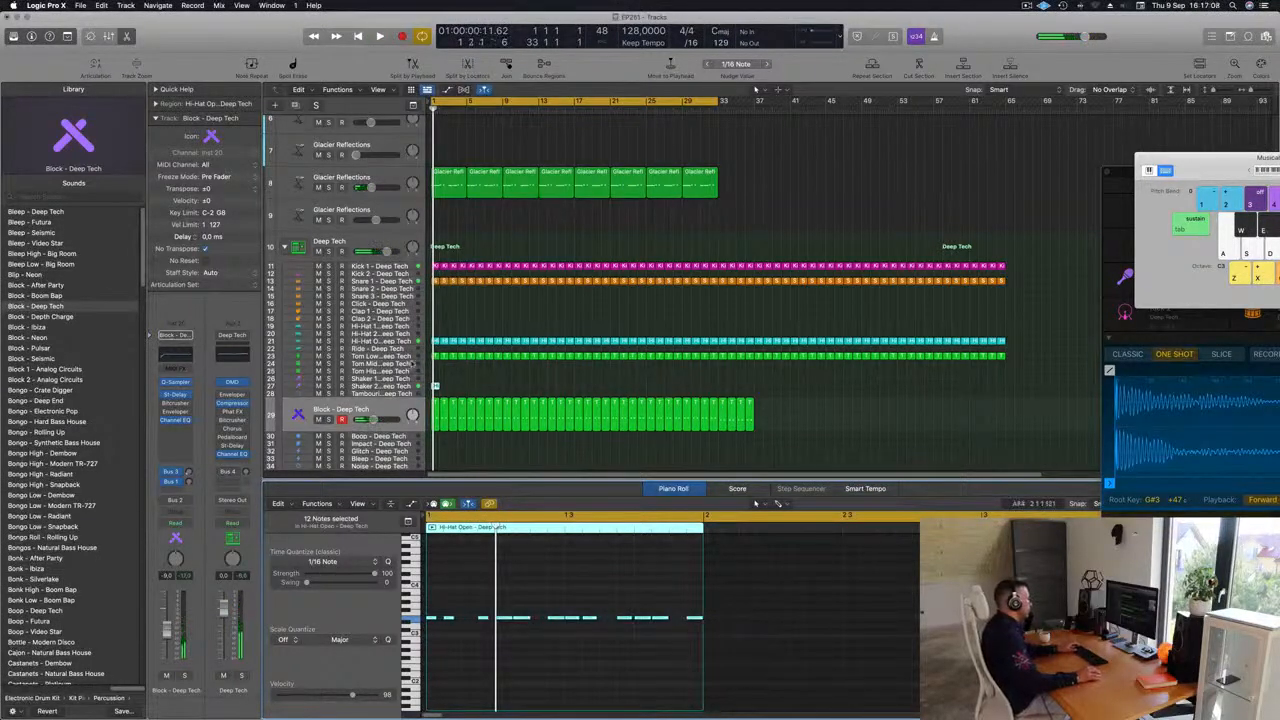
Lower the Shaker 2 track to about -16.4 dB and repeat its one-bar region past bar 33.
left_click(303, 388)
key("space")
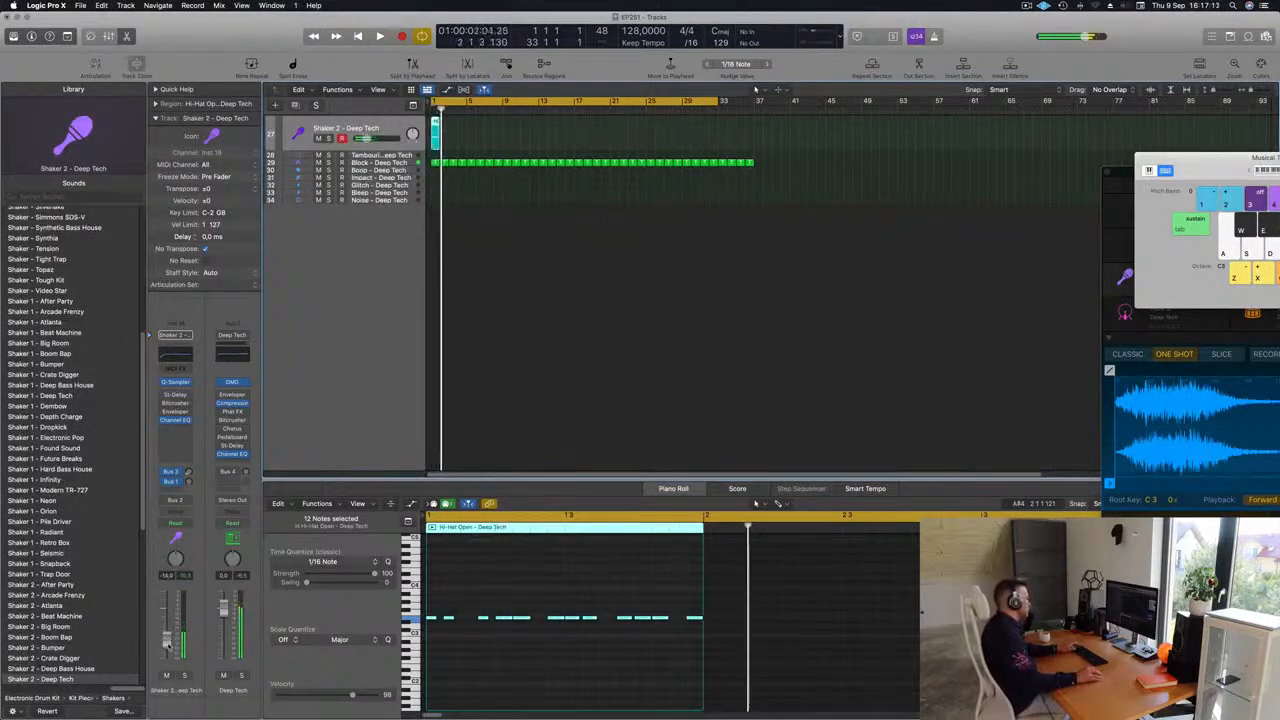
scroll(495, 211, "up", 5)
scroll(495, 211, "up", 3)
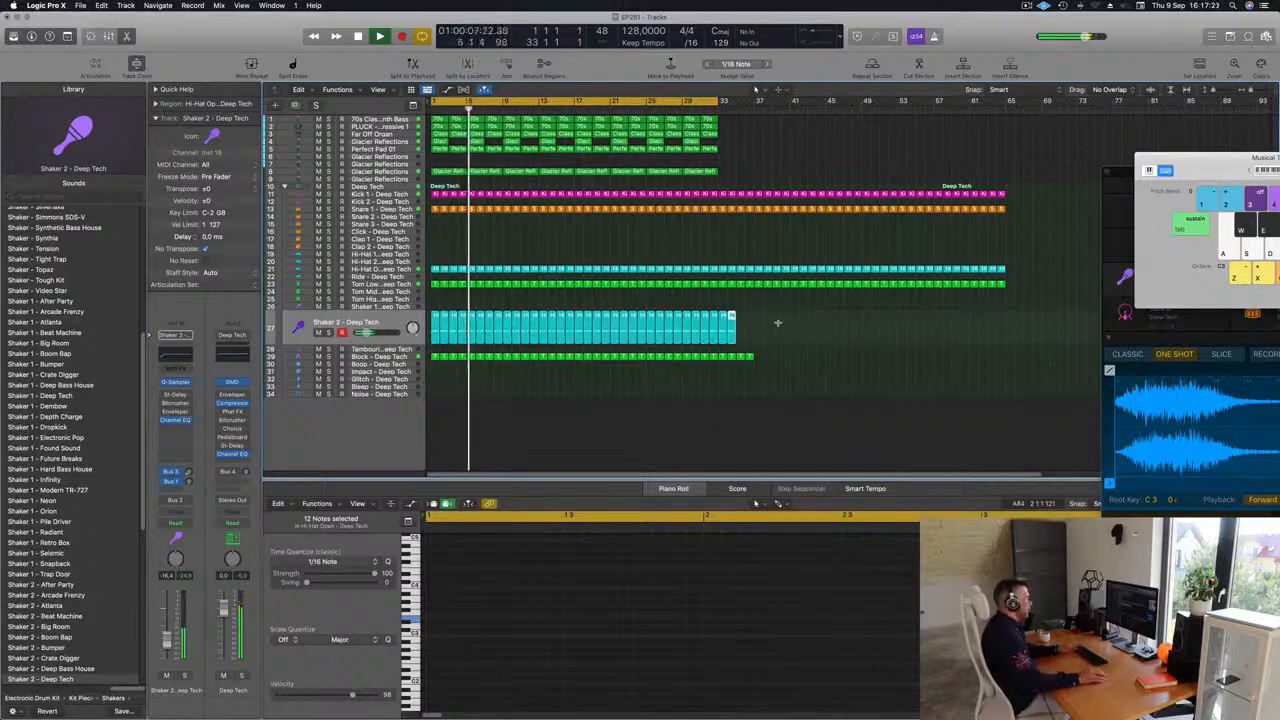
Delete the Shaker 2 and Block regions beyond bar 33 and lower Shaker 2 to about -29.5 dB.
left_click_drag(756, 309, 721, 390)
key("Delete")
left_click(388, 321)
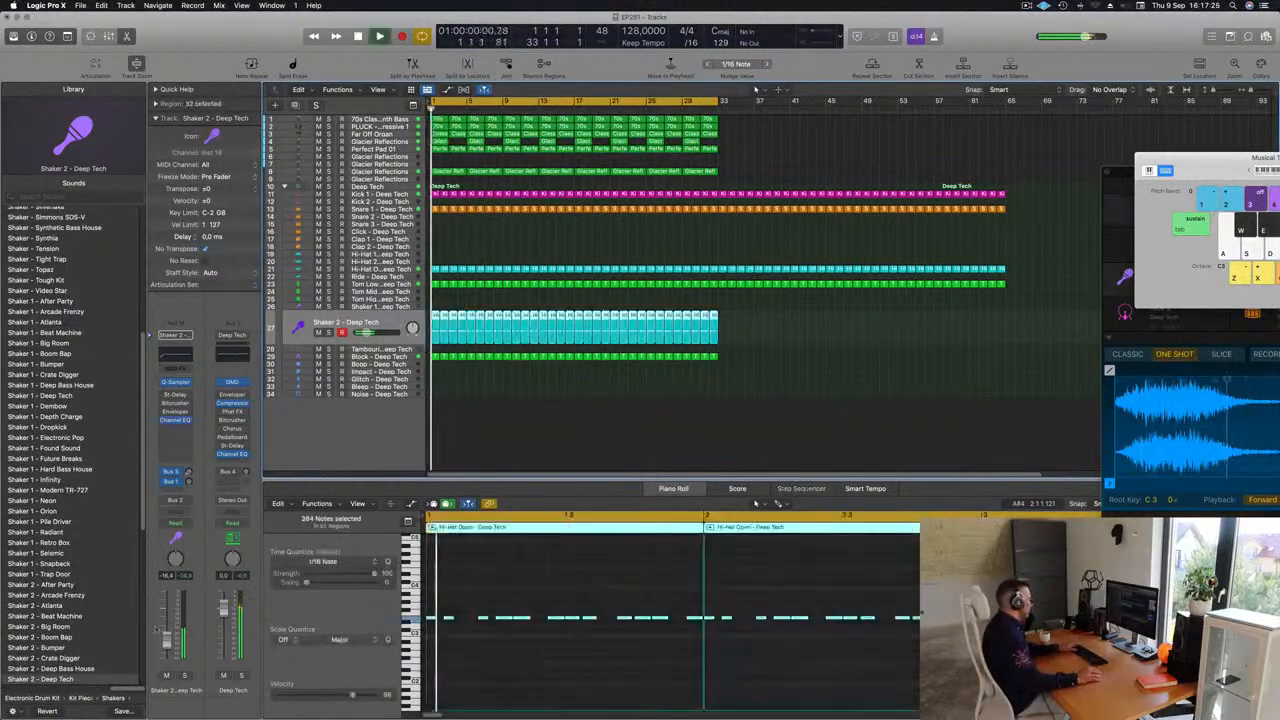
left_click_drag(368, 332, 360, 332)
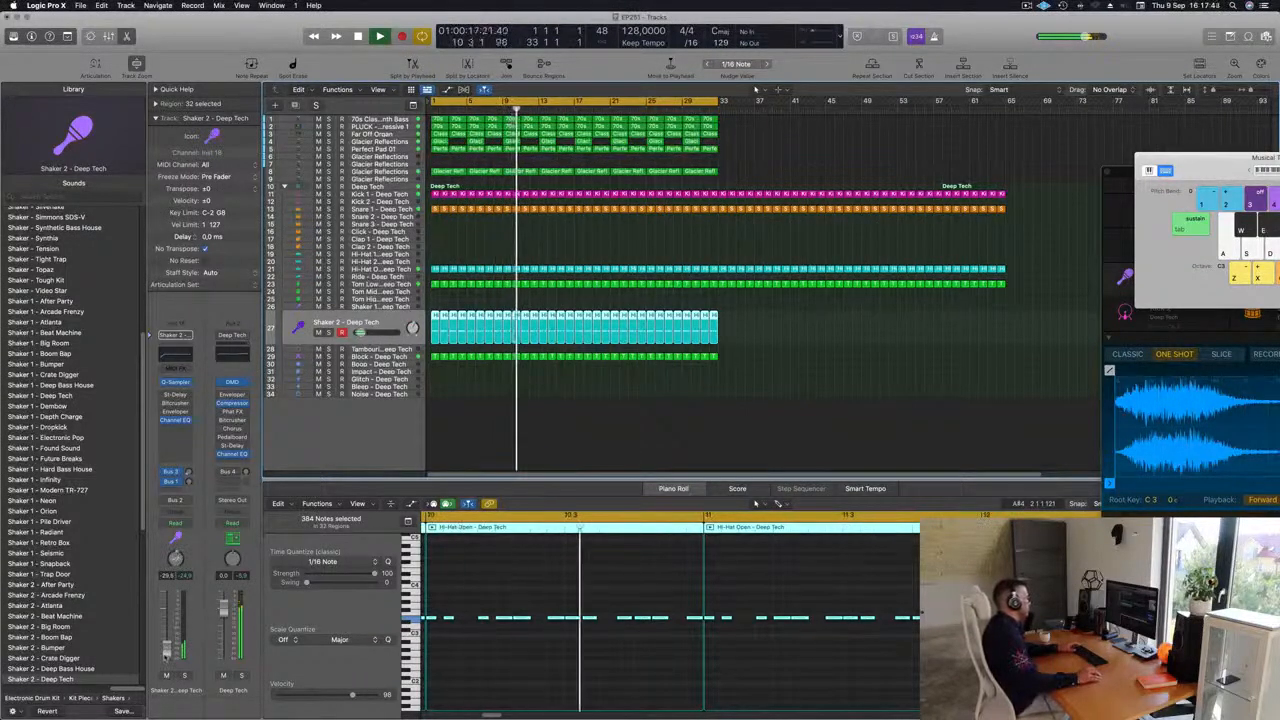
left_click(629, 440)
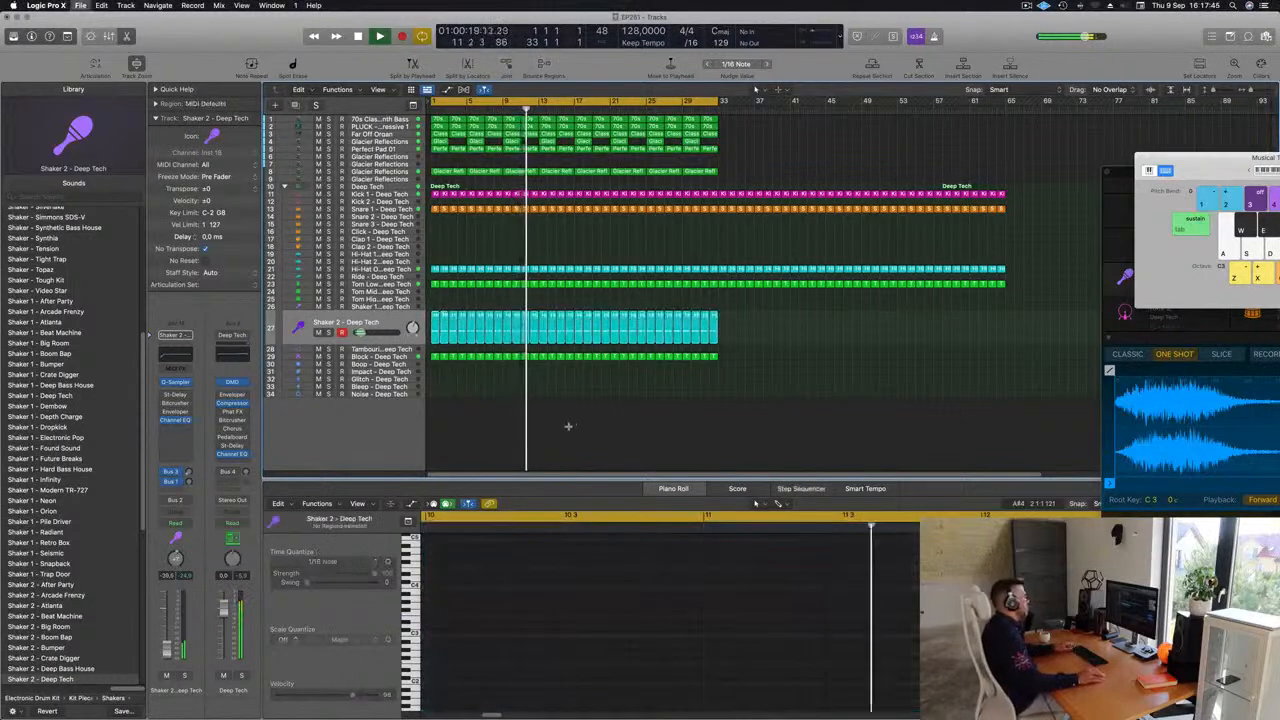
Delete all kick, snare, open hi-hat and low tom regions beyond bar 33.
key("super+Left")
scroll(549, 260, "up", 2)
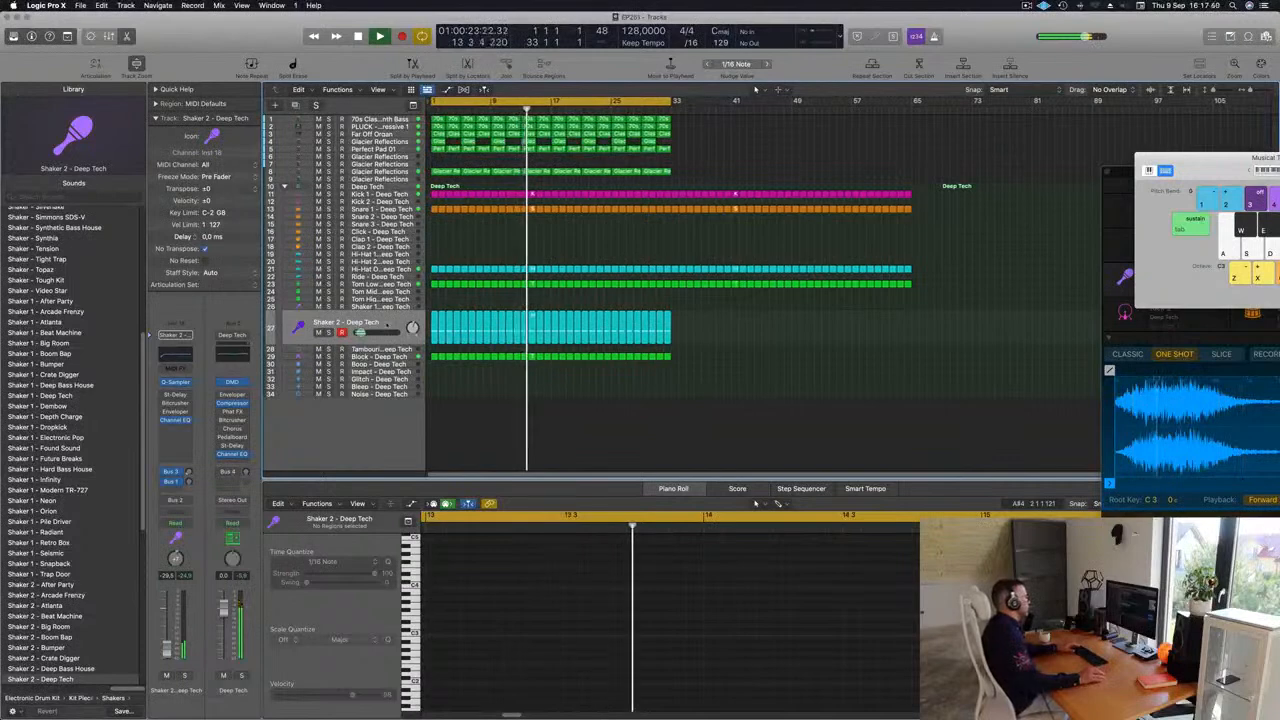
key("super+a")
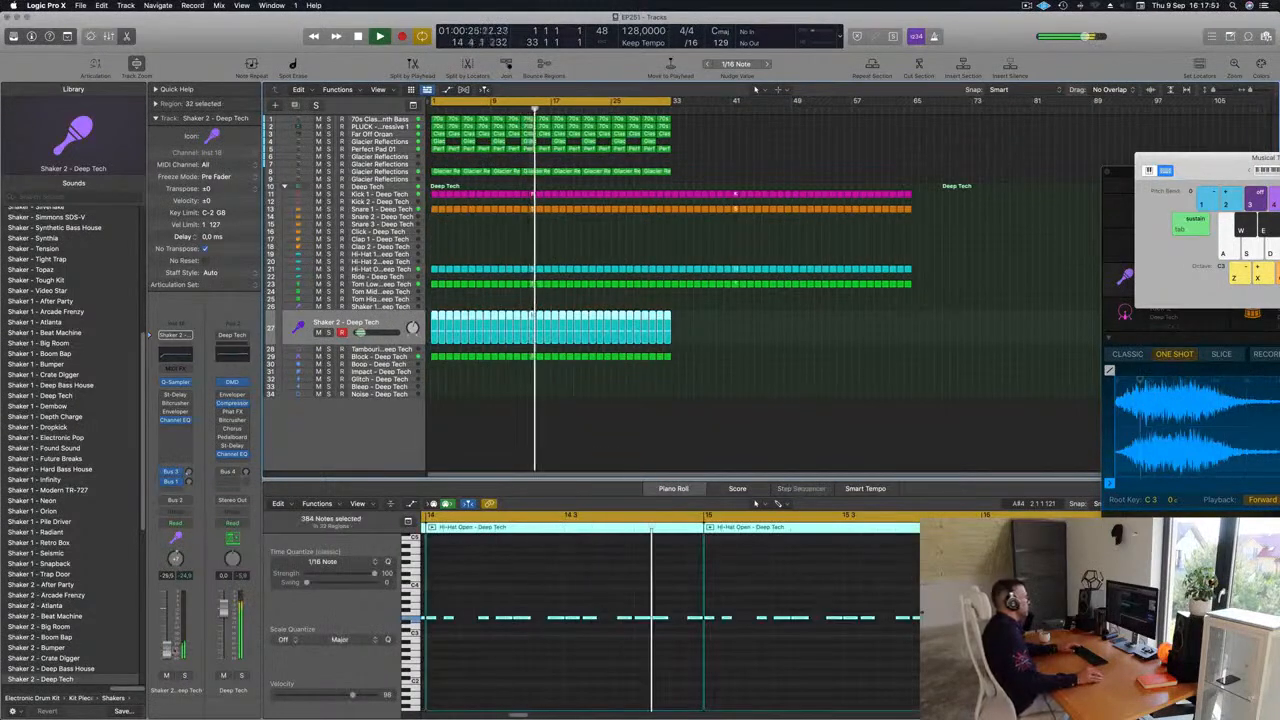
left_click(663, 437)
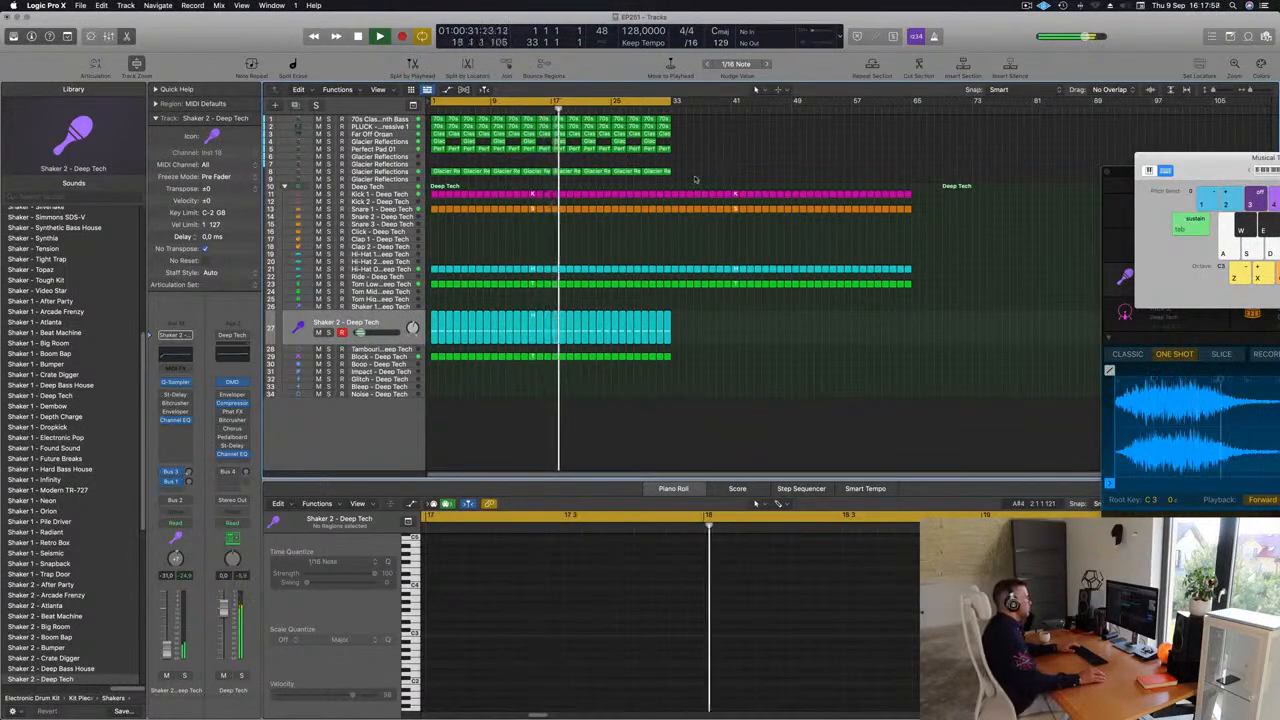
left_click_drag(673, 183, 940, 344)
key("Delete")
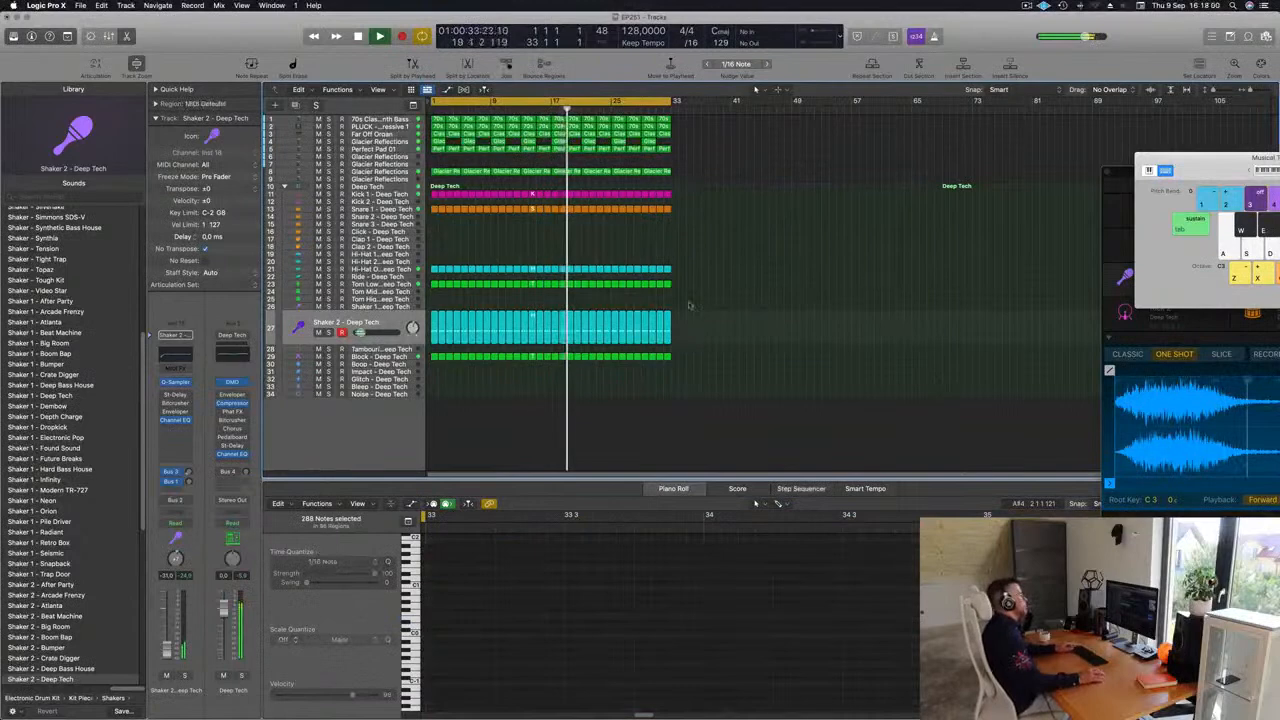
Copy the first Tom Low region to bar 1 of the Tom High track.
scroll(623, 268, "right", 3)
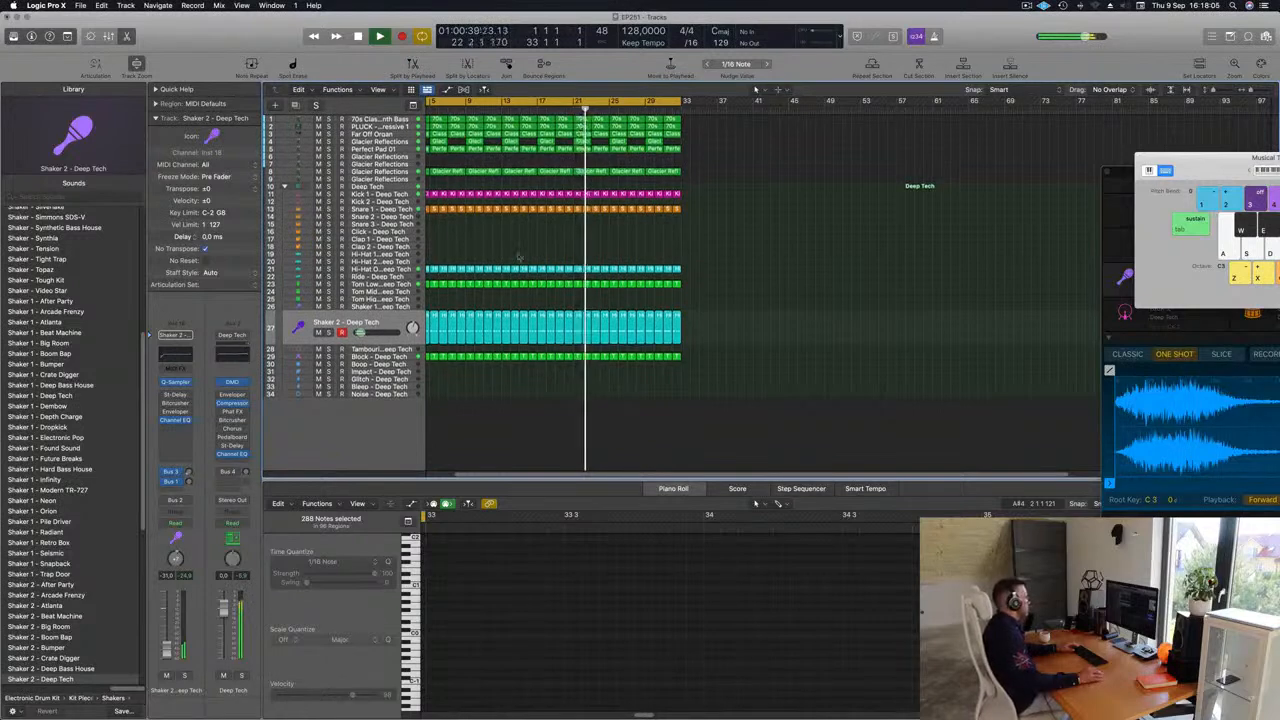
scroll(448, 294, "left", 2)
scroll(447, 294, "right", 1)
left_click_drag(431, 285, 435, 299)
Transpose the single note in the copied Tom High region up by octaves and restart playback from bar 1.
left_click_drag(450, 563, 509, 713)
key("alt+shift+Up")
key("alt+shift+Down")
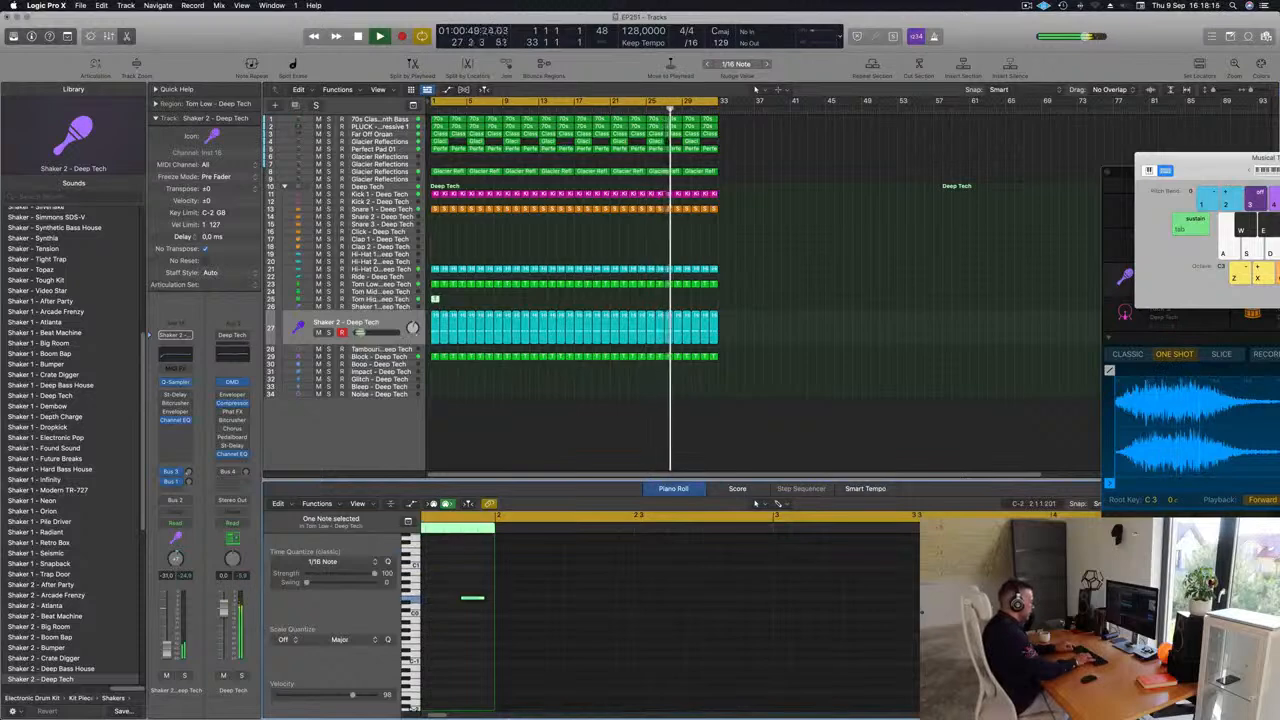
key("alt+shift+Up")
key("alt+shift+Up")
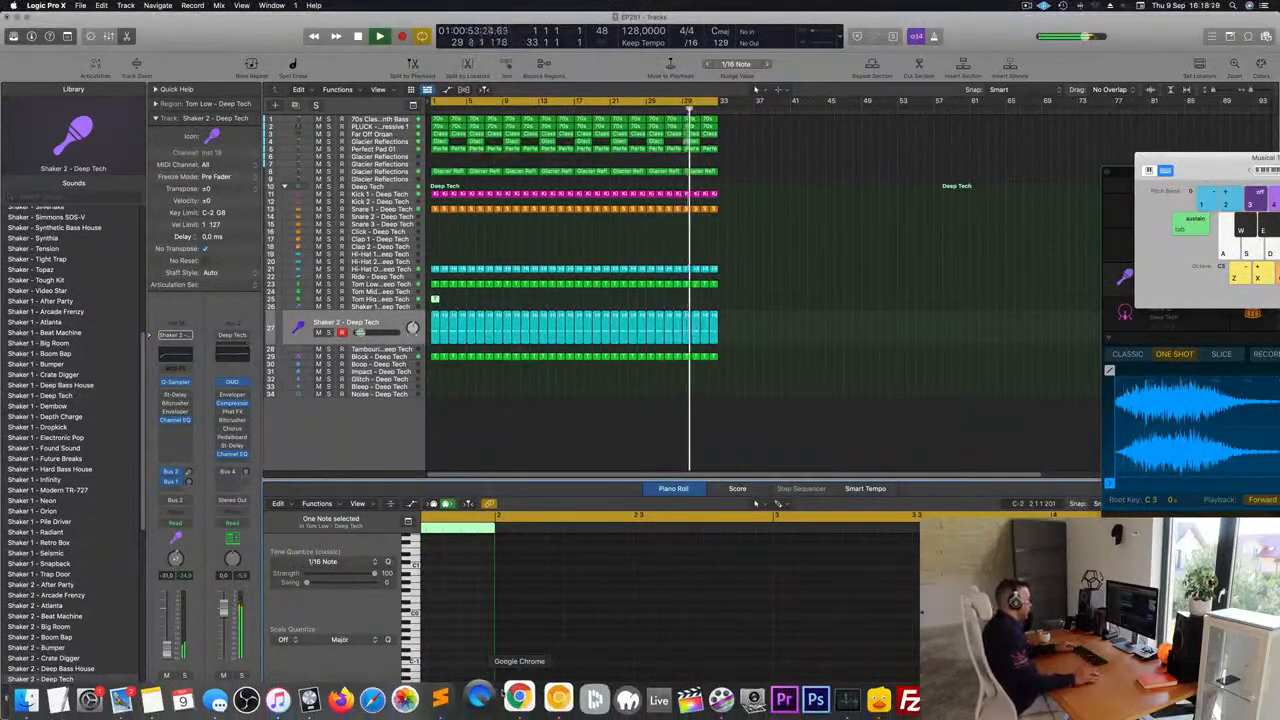
left_click(467, 597)
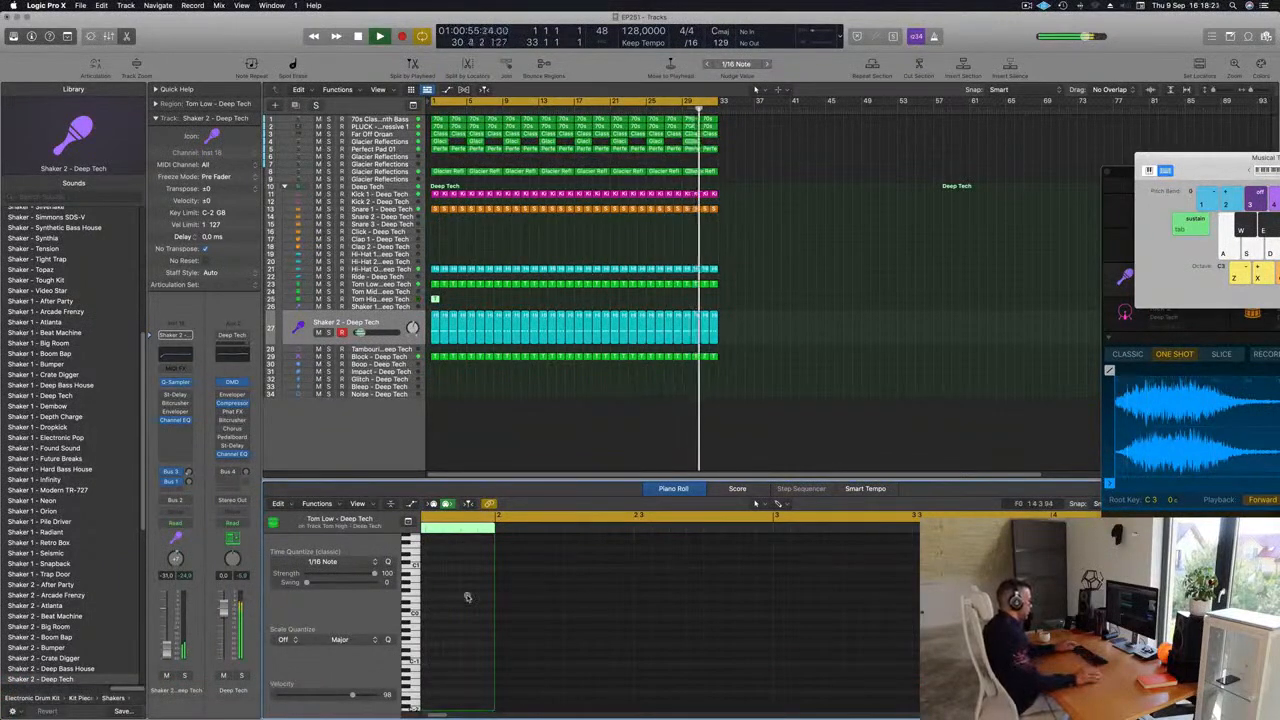
scroll(446, 603, "up", 5)
left_click(466, 588)
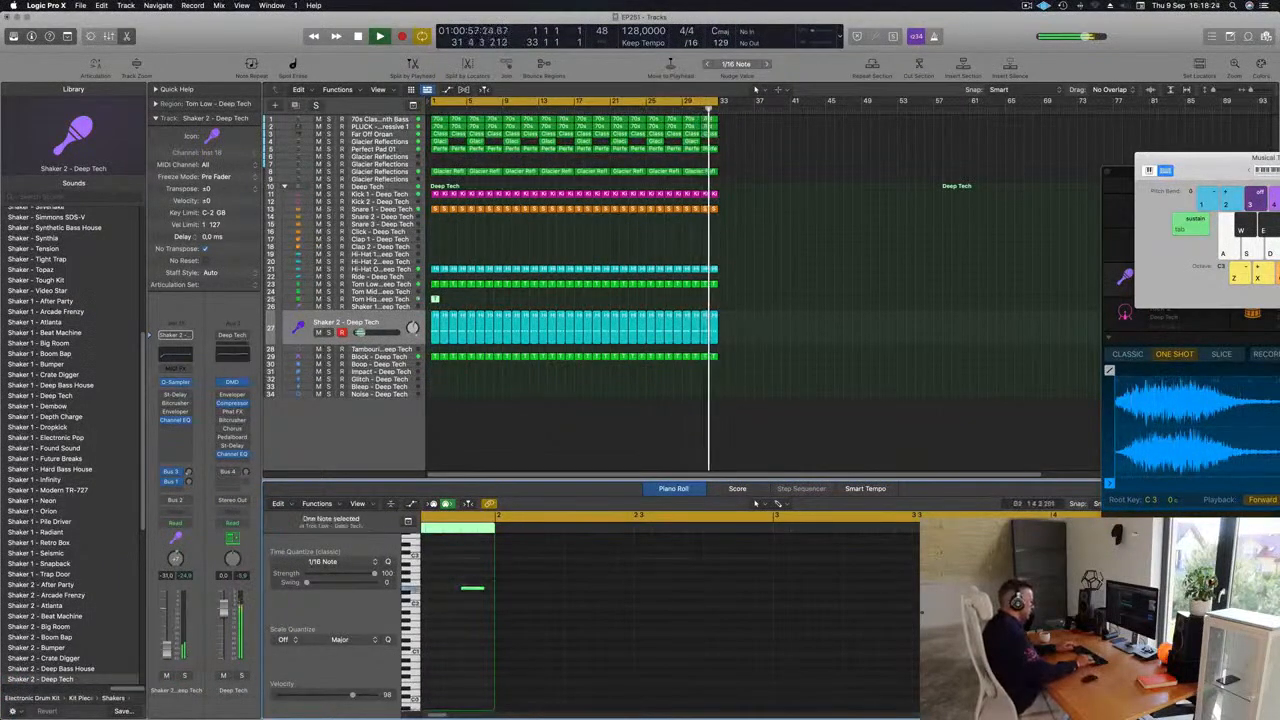
left_click(475, 597, "ctrl+alt")
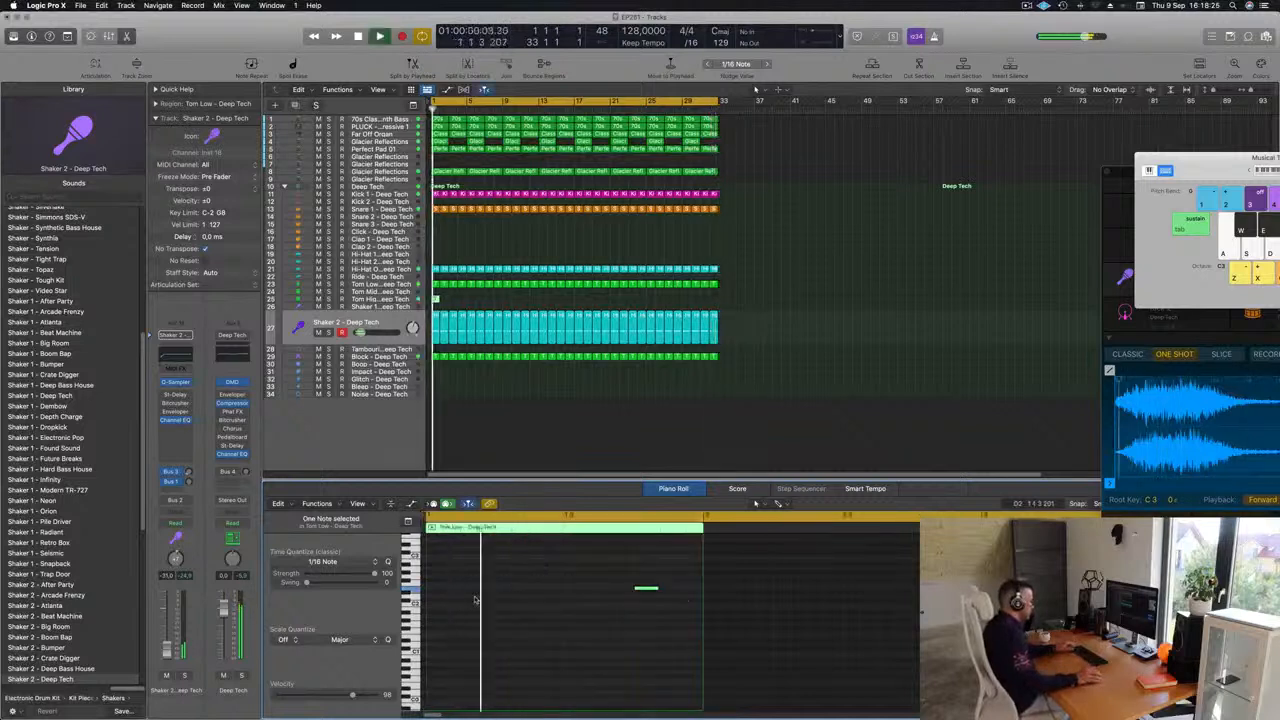
Replace the beat 4 note with a lower-pitched copy on the second sixteenth of beat 1, and select the Tom High track.
left_click_drag(652, 590, 466, 689)
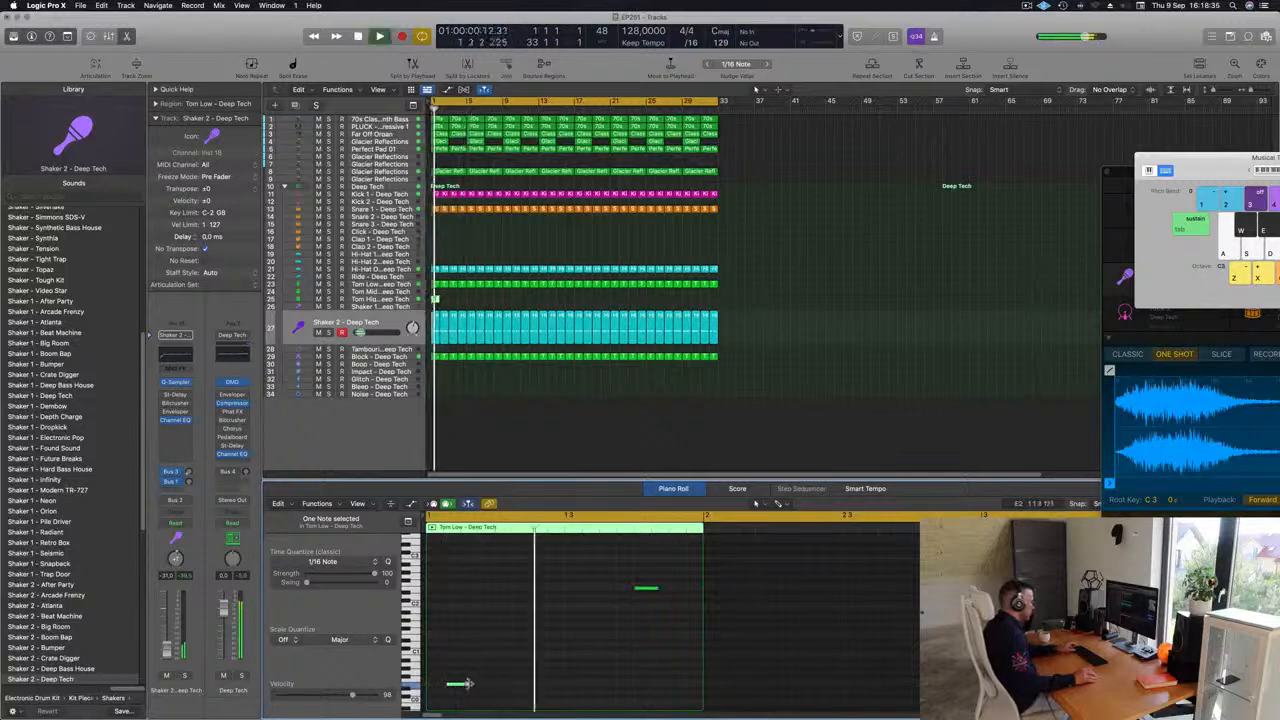
key("space")
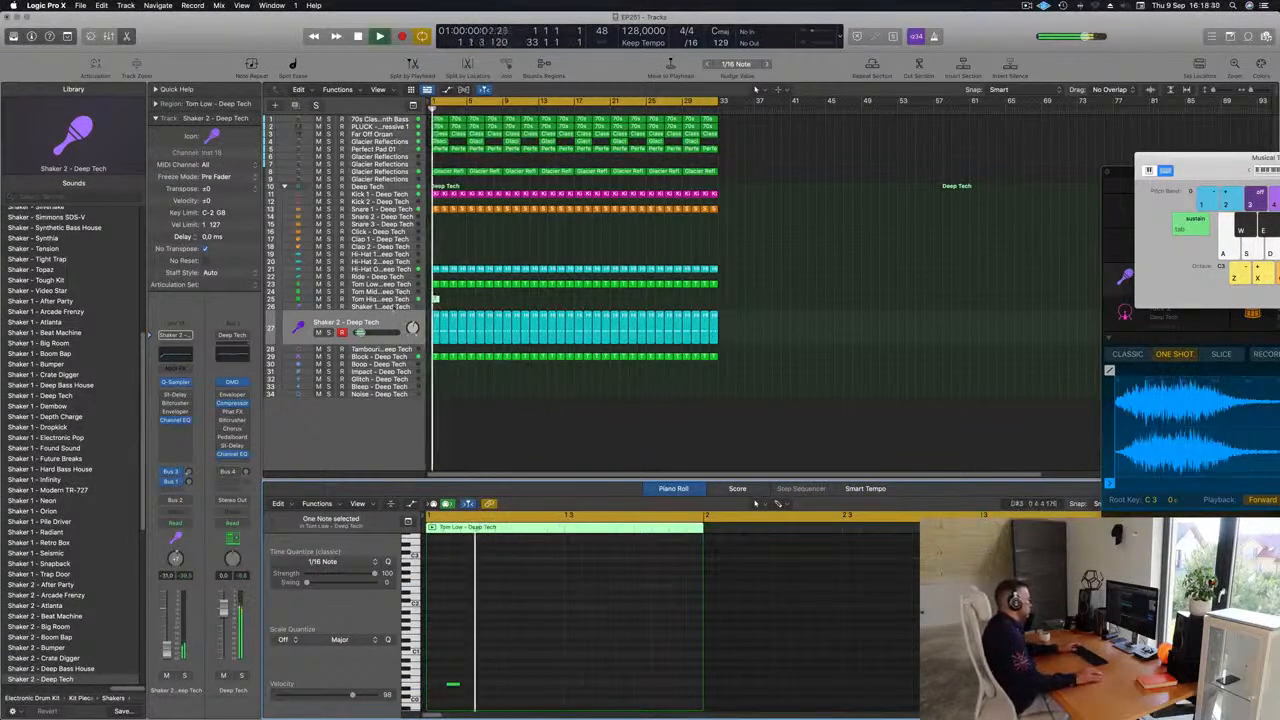
left_click(393, 300)
key("space")
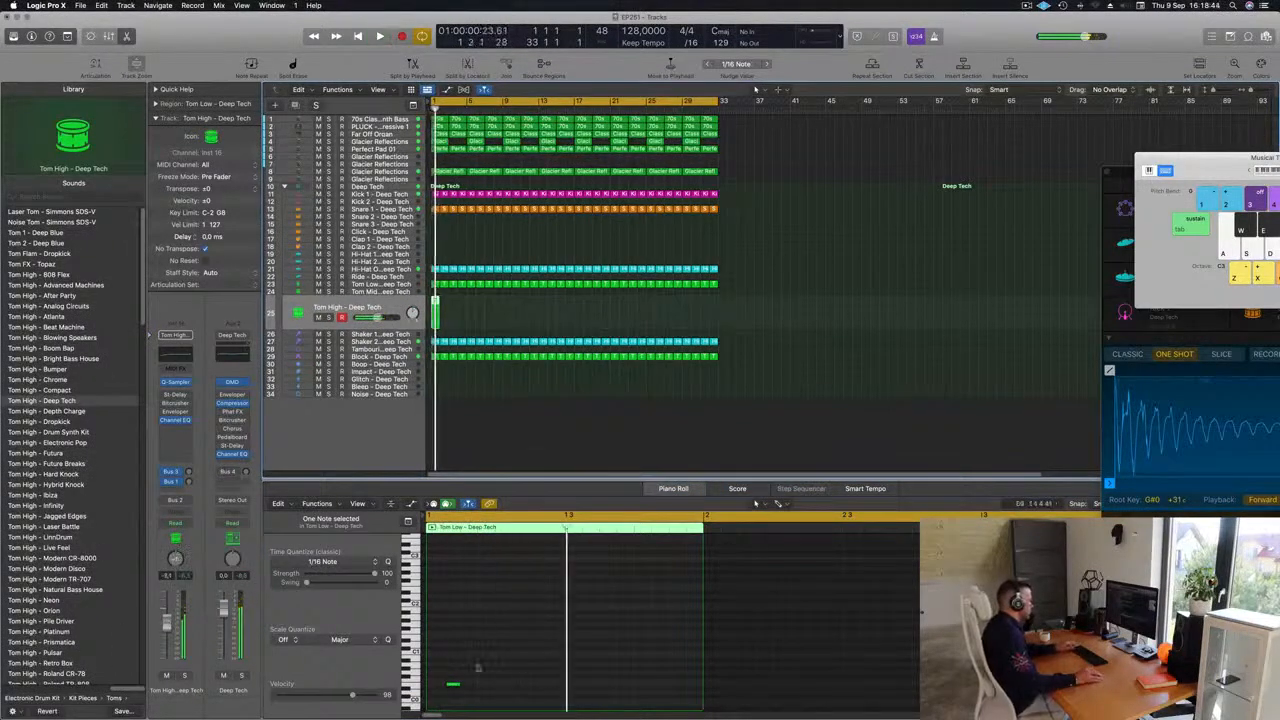
Copy the Tom High note at the same pitch to the last sixteenth of beat 2.
scroll(475, 663, "left", 1)
left_click(452, 686)
key("space")
key("space")
left_click_drag(450, 686, 542, 686)
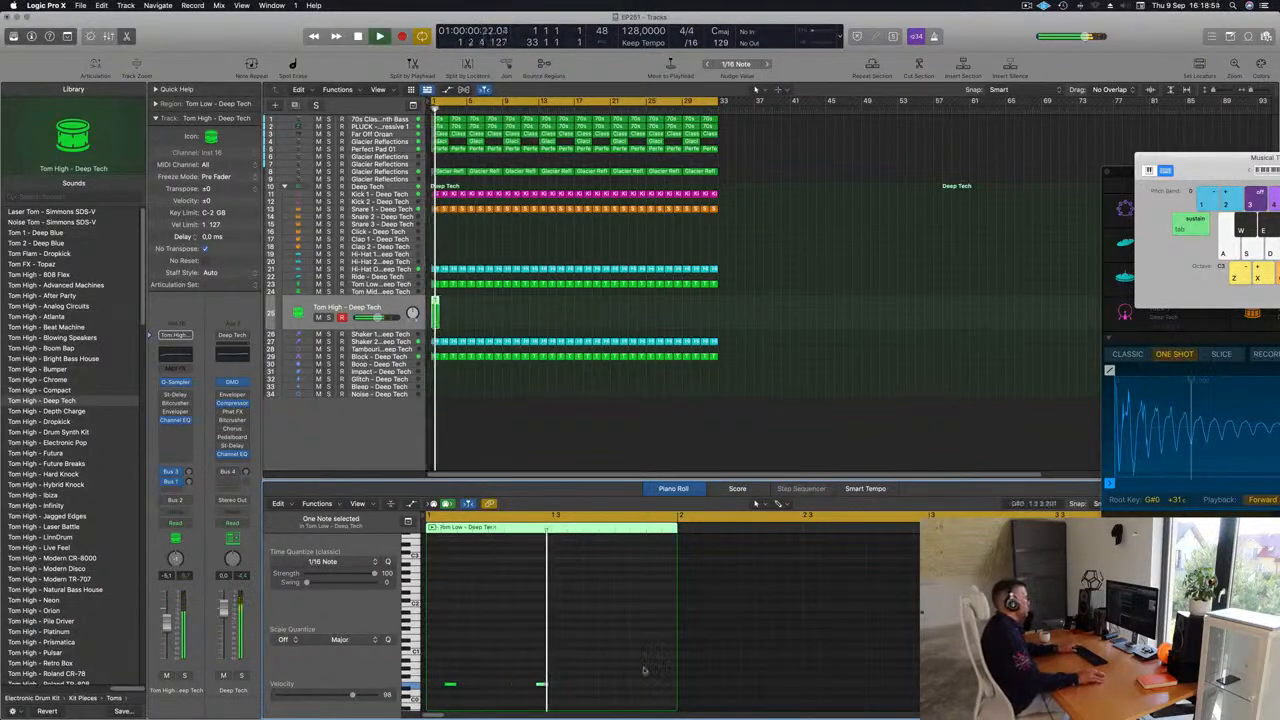
Repeat the one-bar Tom High region so it fills the track through bar 32, and restart playback with the track selected.
left_click(433, 314)
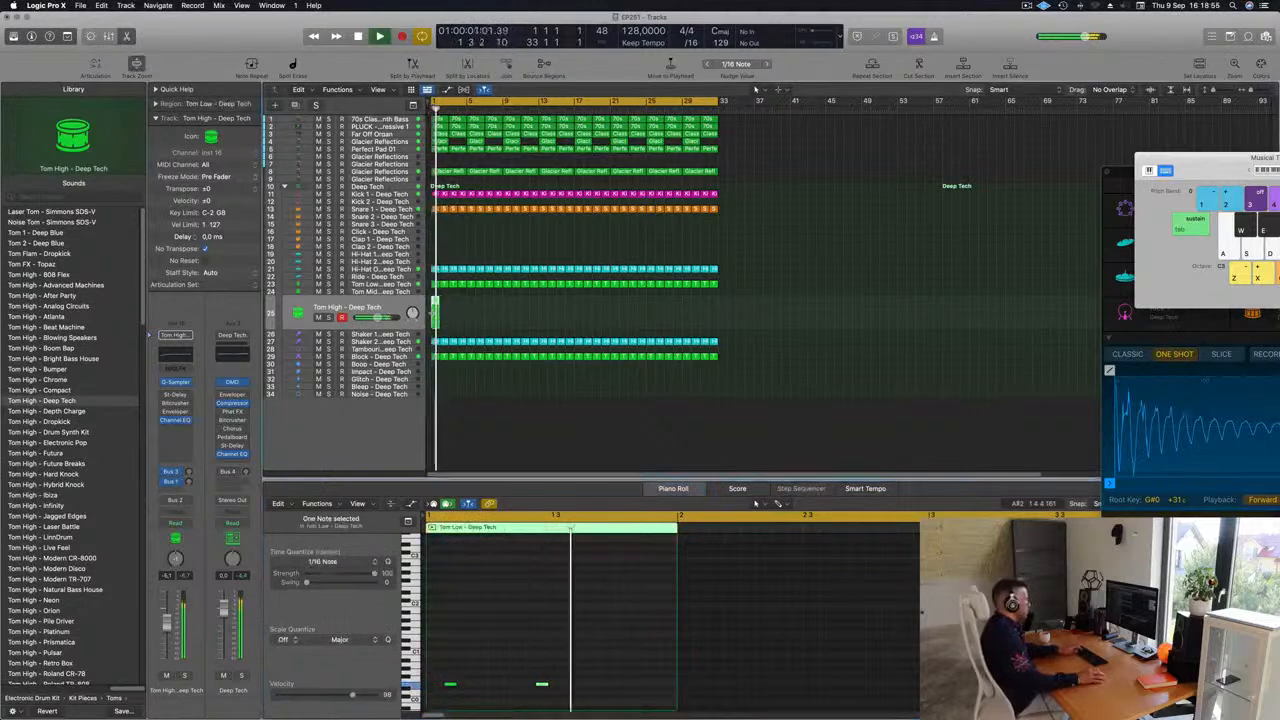
key("super+r")
key("super+r")
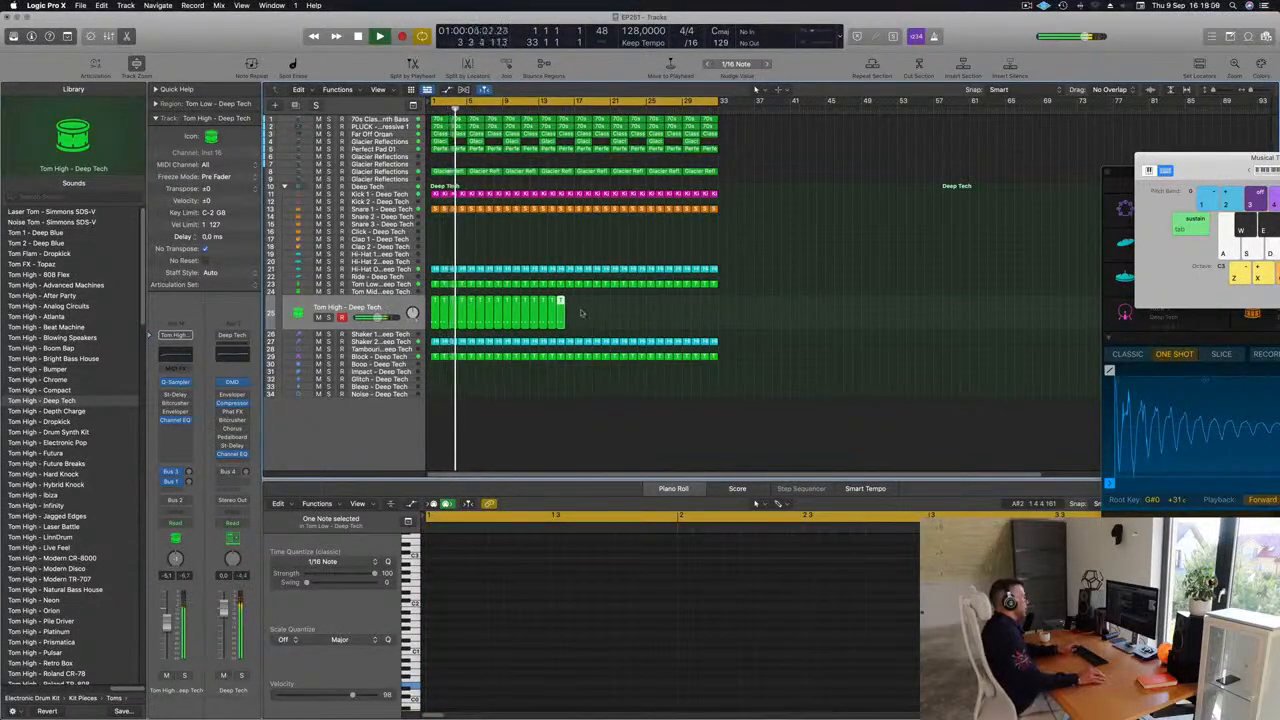
left_click_drag(440, 310, 569, 306)
mouse_move(724, 305)
left_mouse_down()
mouse_move(688, 310)
mouse_move(704, 307)
left_mouse_up()
key("Return")
left_click(347, 307)
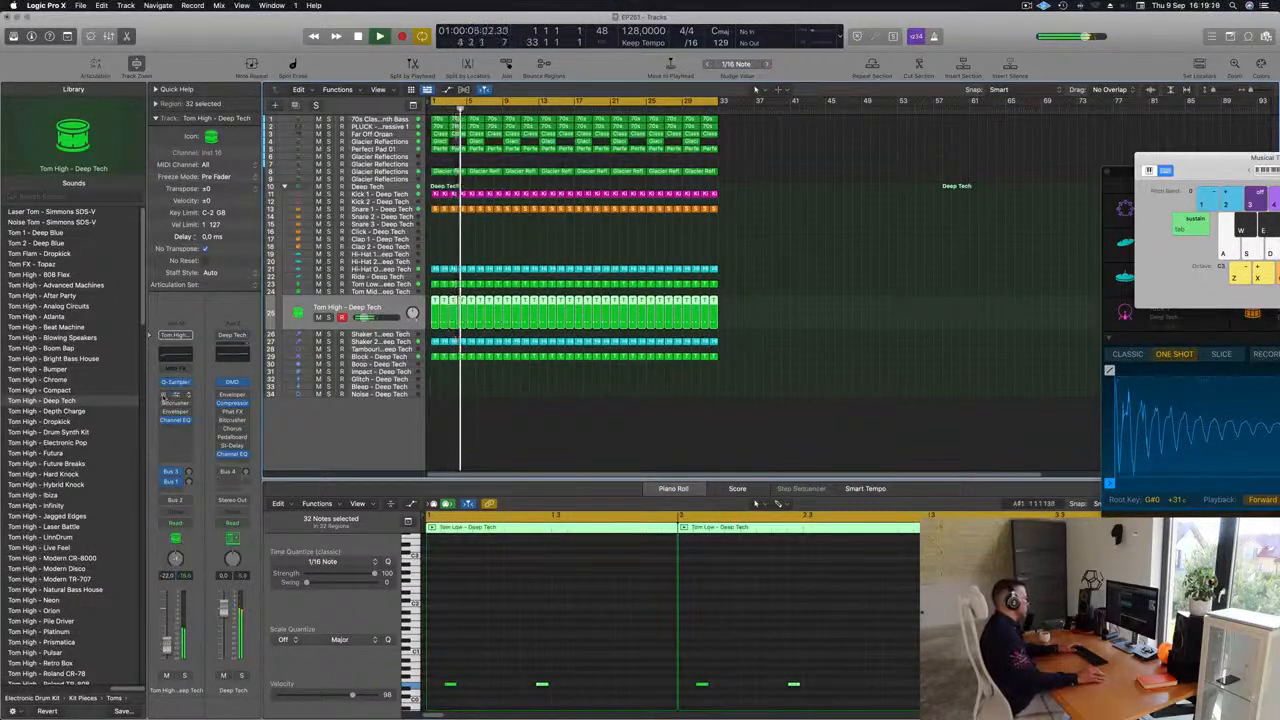
Turn on the Stereo Delay on Tom High, browse its presets to Dual 1/8 Note, and rebalance the channel volume.
left_click(176, 396)
left_click(439, 171)
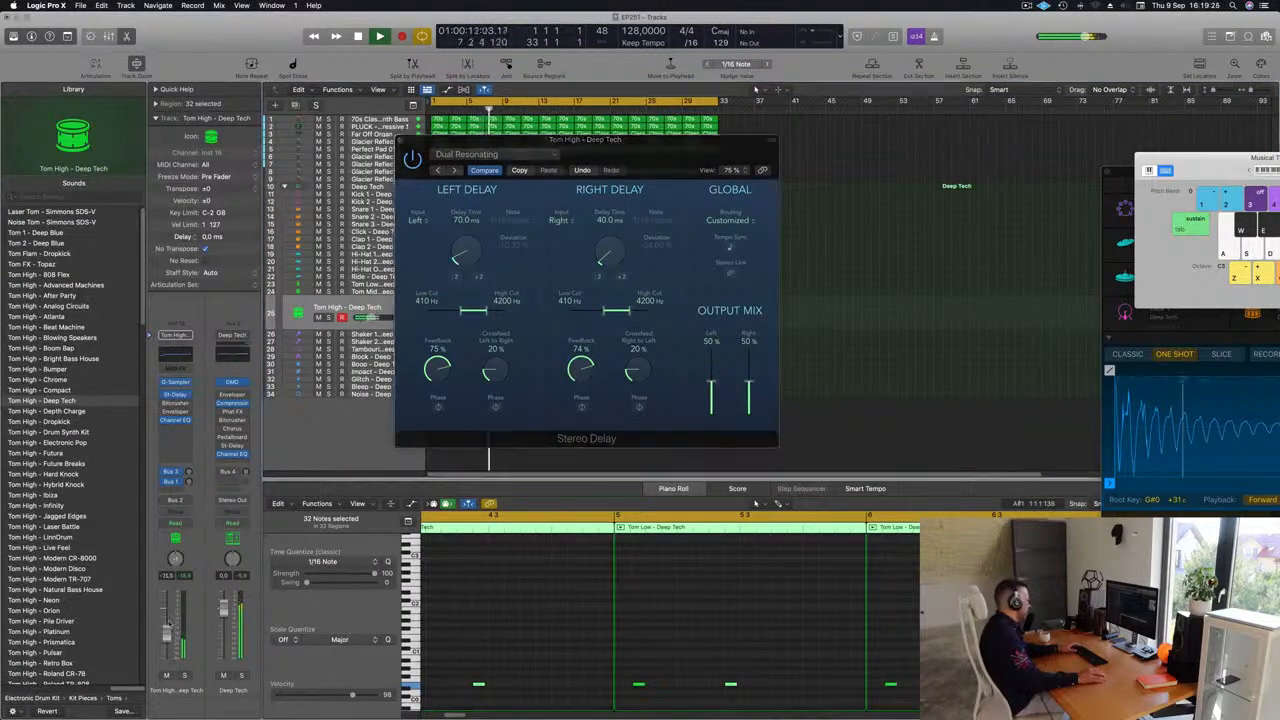
left_click(438, 171)
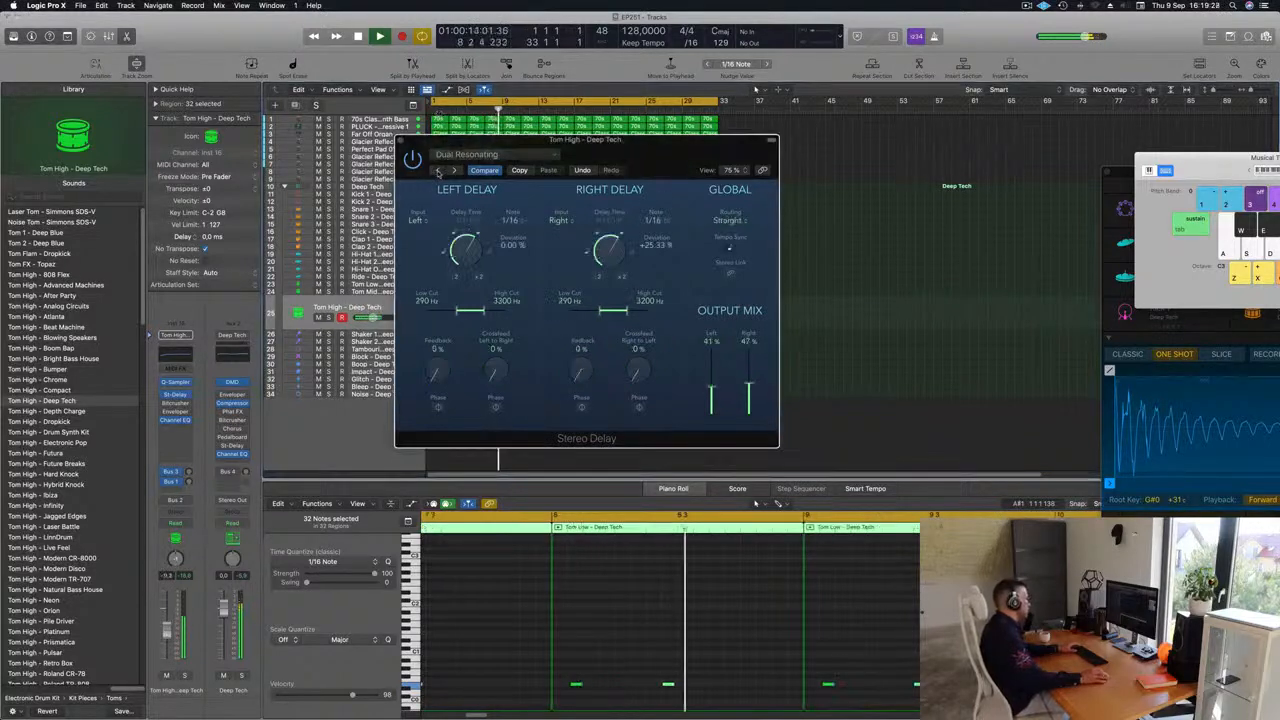
left_click(438, 171)
left_click(438, 171)
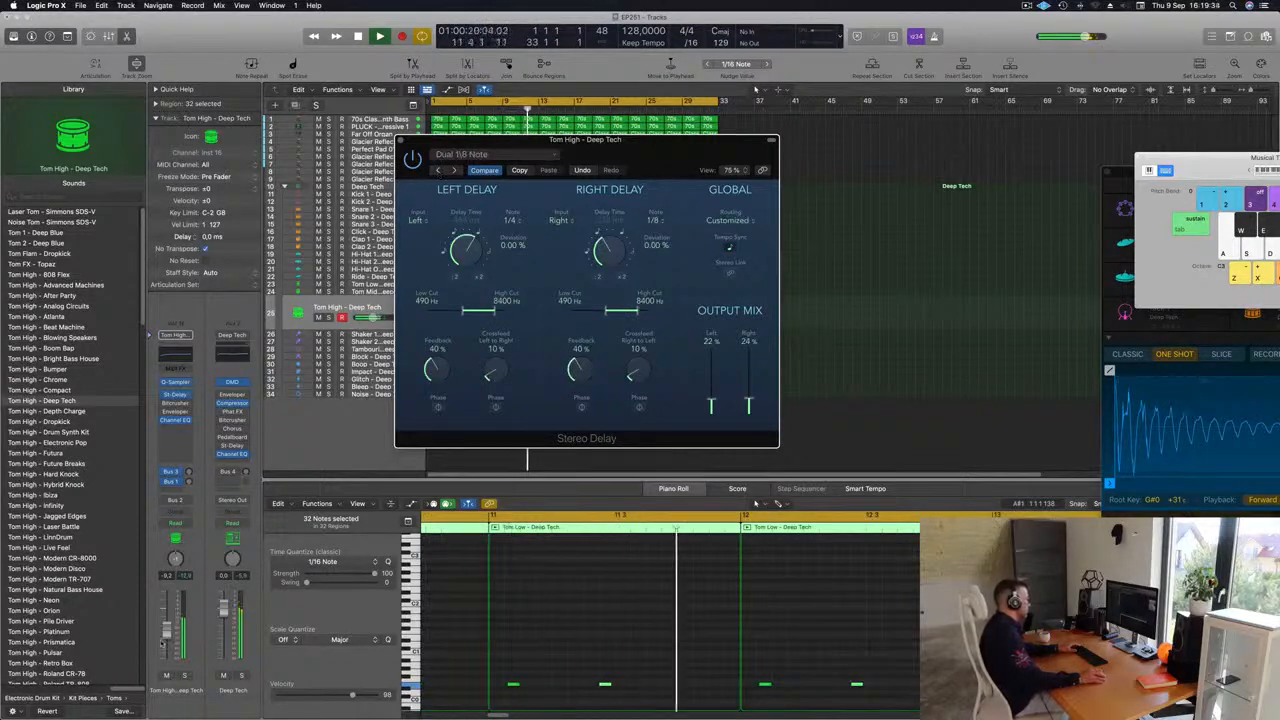
left_click_drag(167, 636, 168, 632)
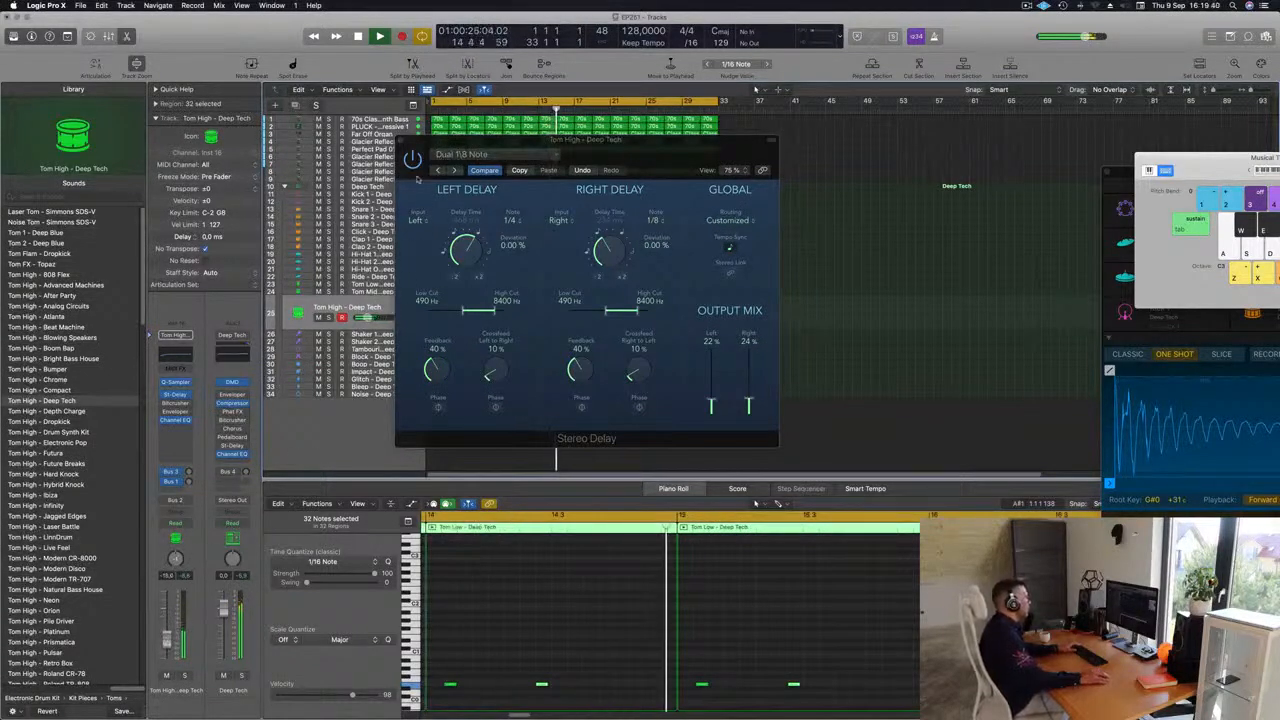
left_click(405, 142)
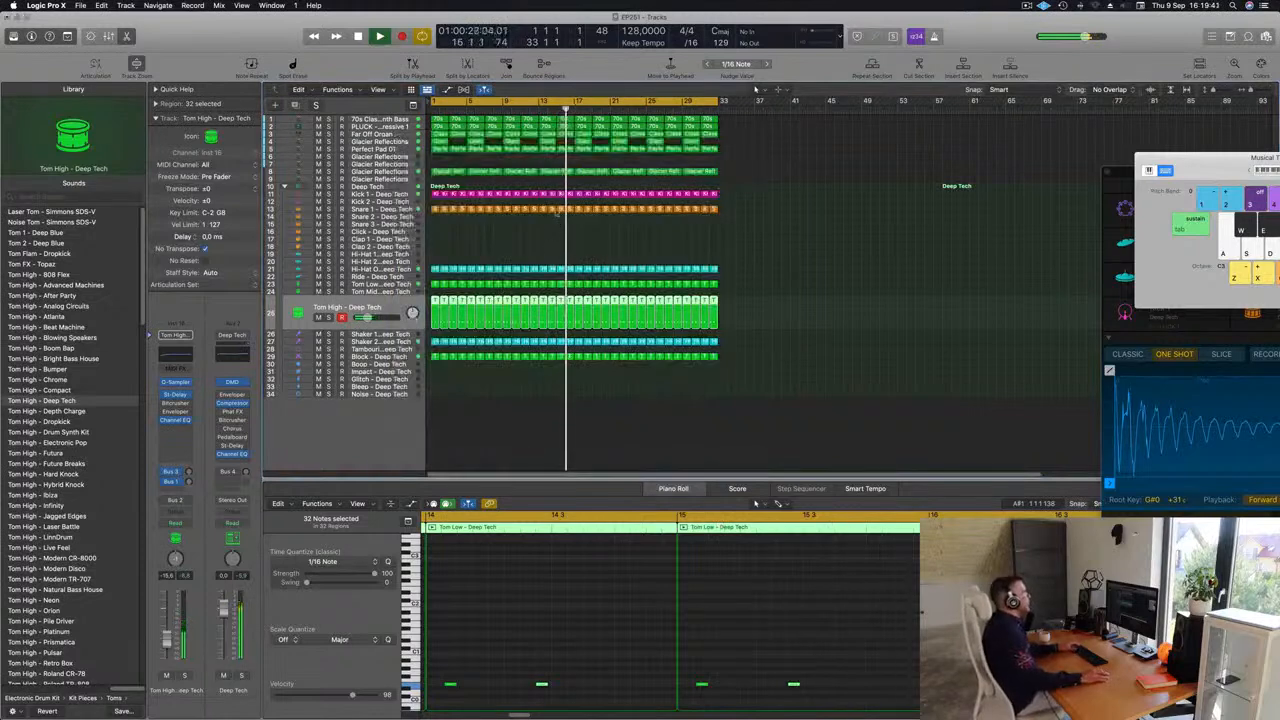
Lower the Alchemy Cutoff on the Perfect Pad 01 track to about 21%, checking it soloed and in the full mix.
left_click(378, 149)
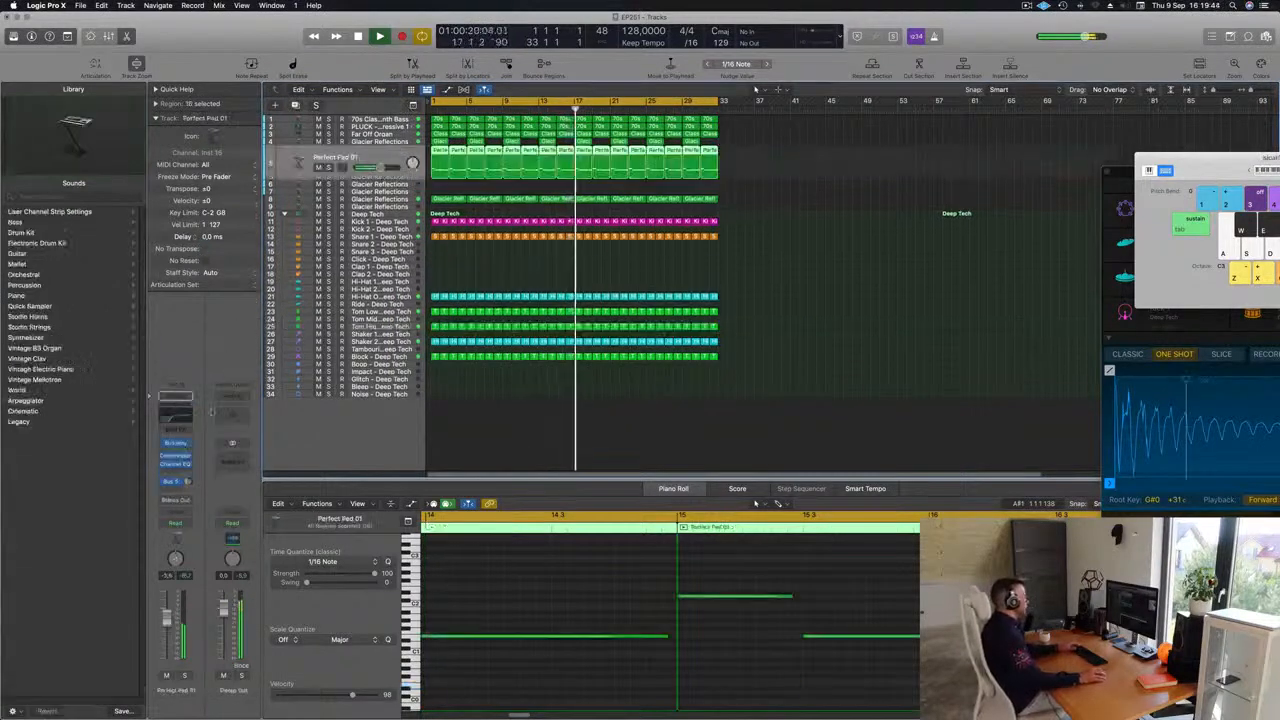
left_click(176, 443)
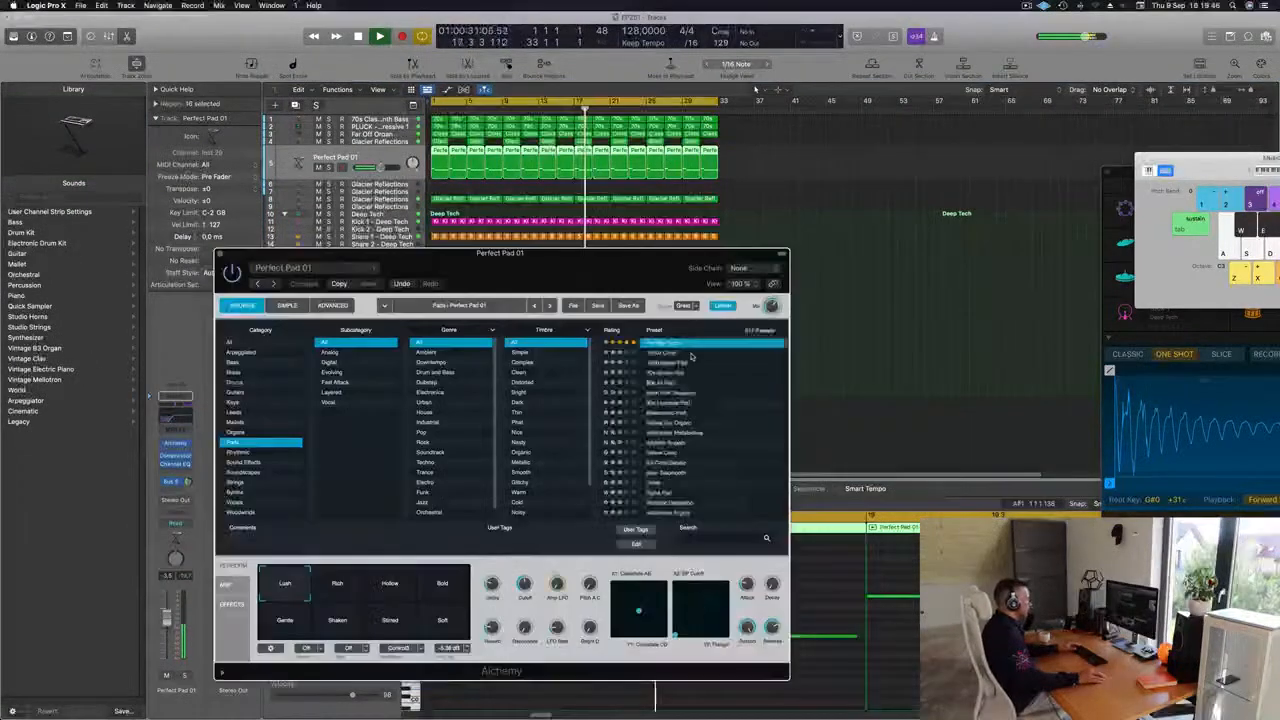
left_click_drag(526, 586, 529, 565)
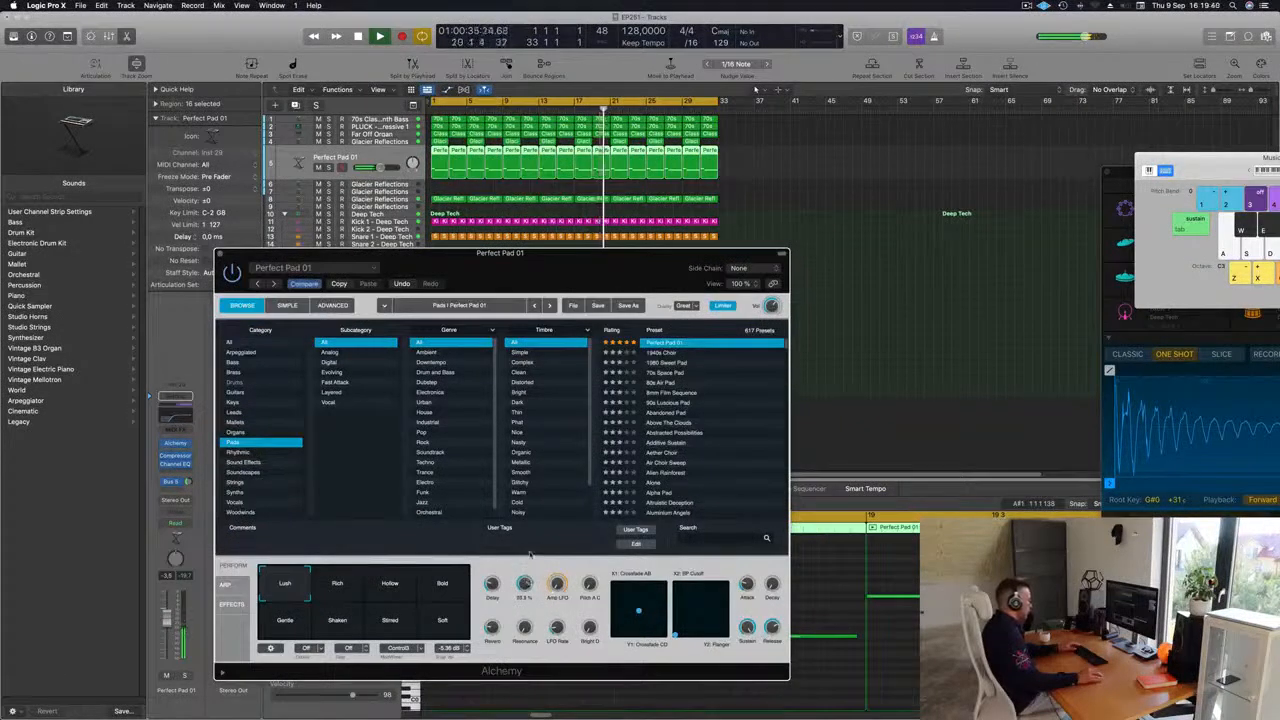
key("space")
left_click(185, 676)
left_click_drag(525, 584, 526, 610)
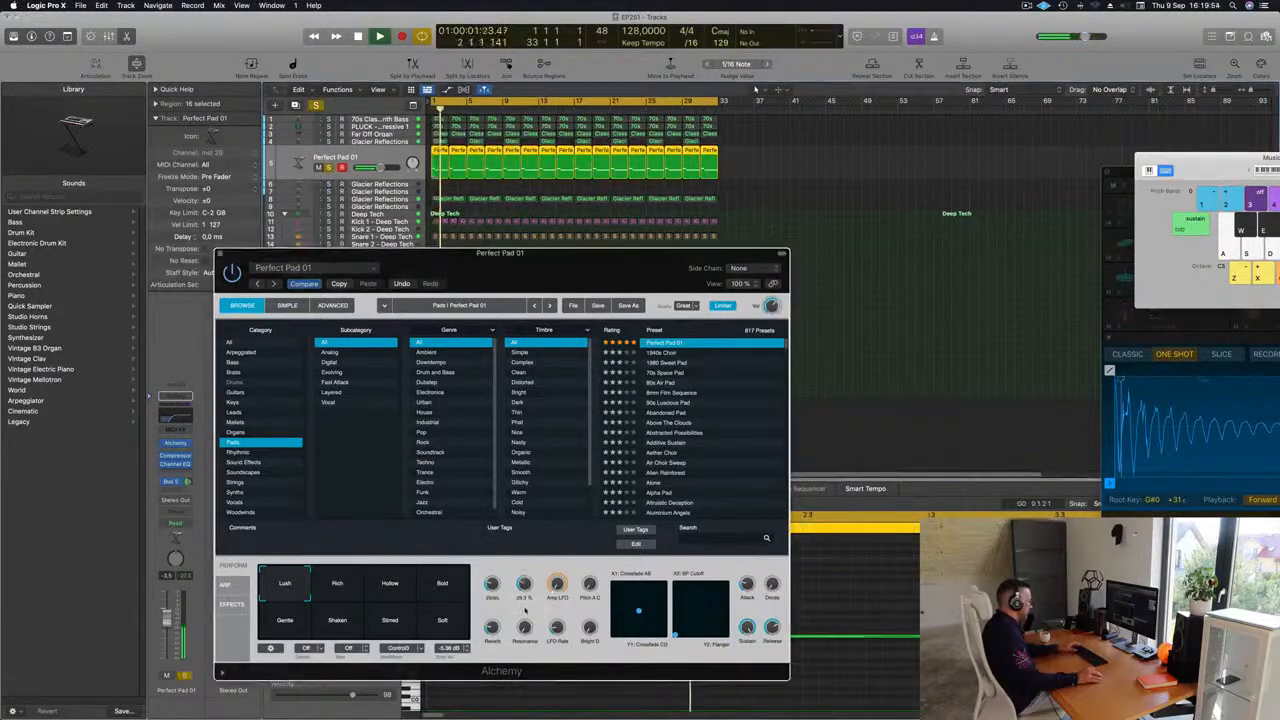
left_click_drag(535, 556, 530, 608)
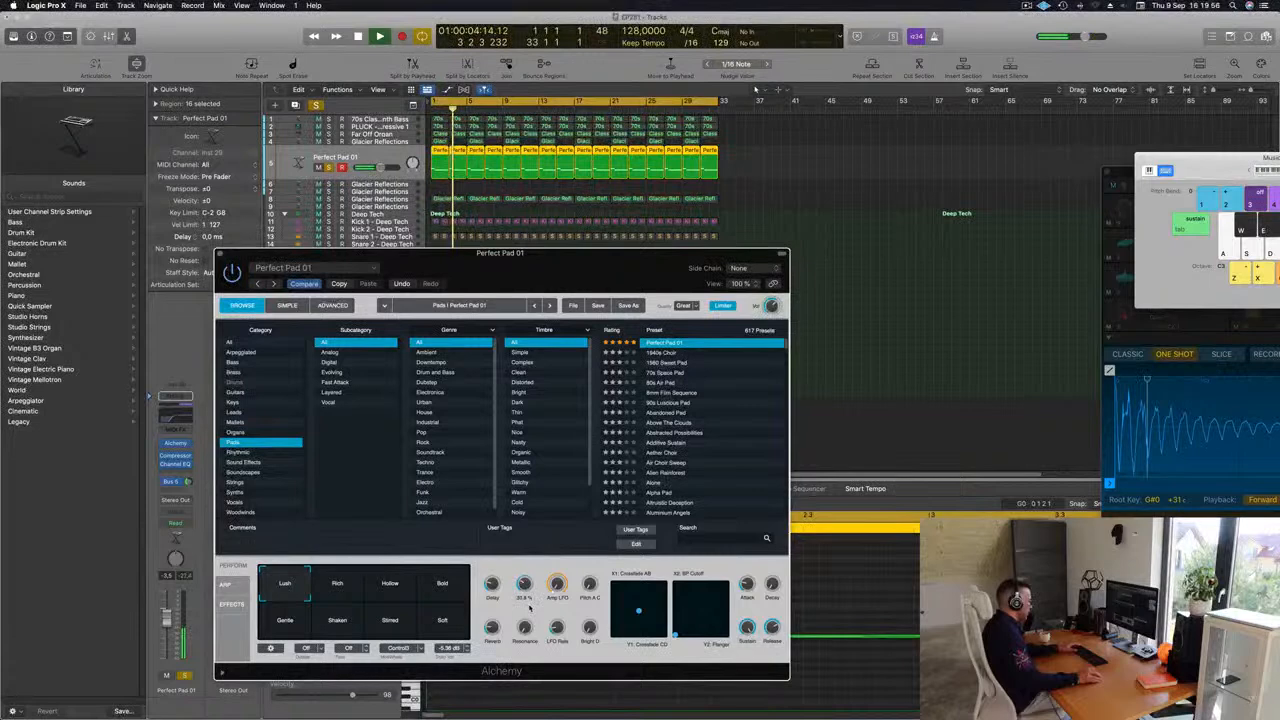
left_click(184, 676)
key("space")
key("space")
left_click_drag(227, 253, 202, 315)
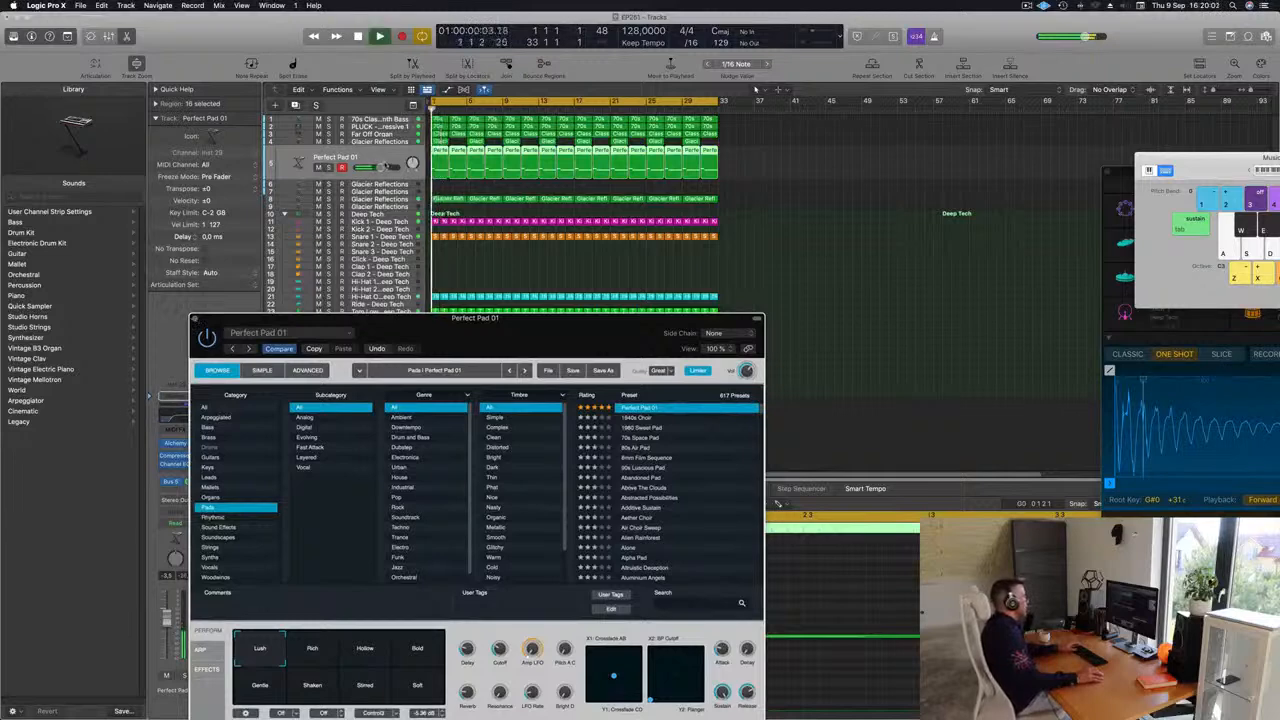
Duplicate the Perfect Pad 01 track with its channel settings and arrange the Musical Typing keyboard beside the Alchemy window.
left_click(385, 160)
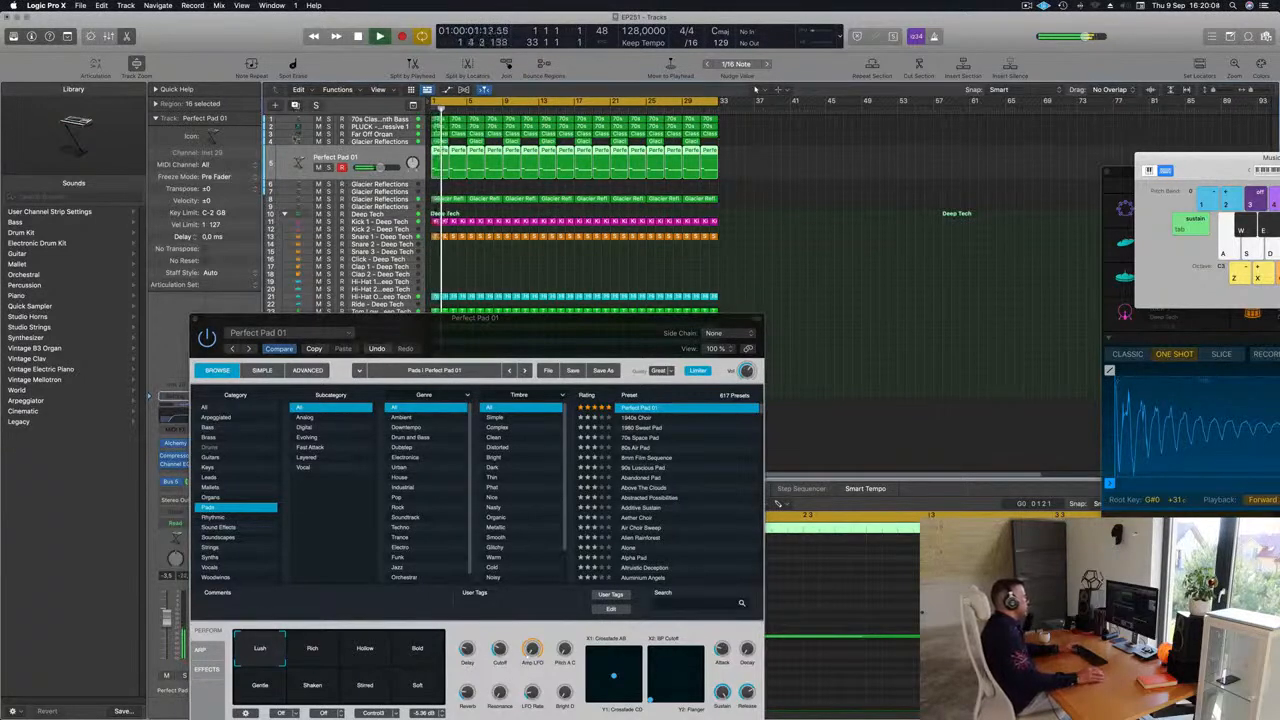
key("super+d")
left_click_drag(440, 327, 660, 250)
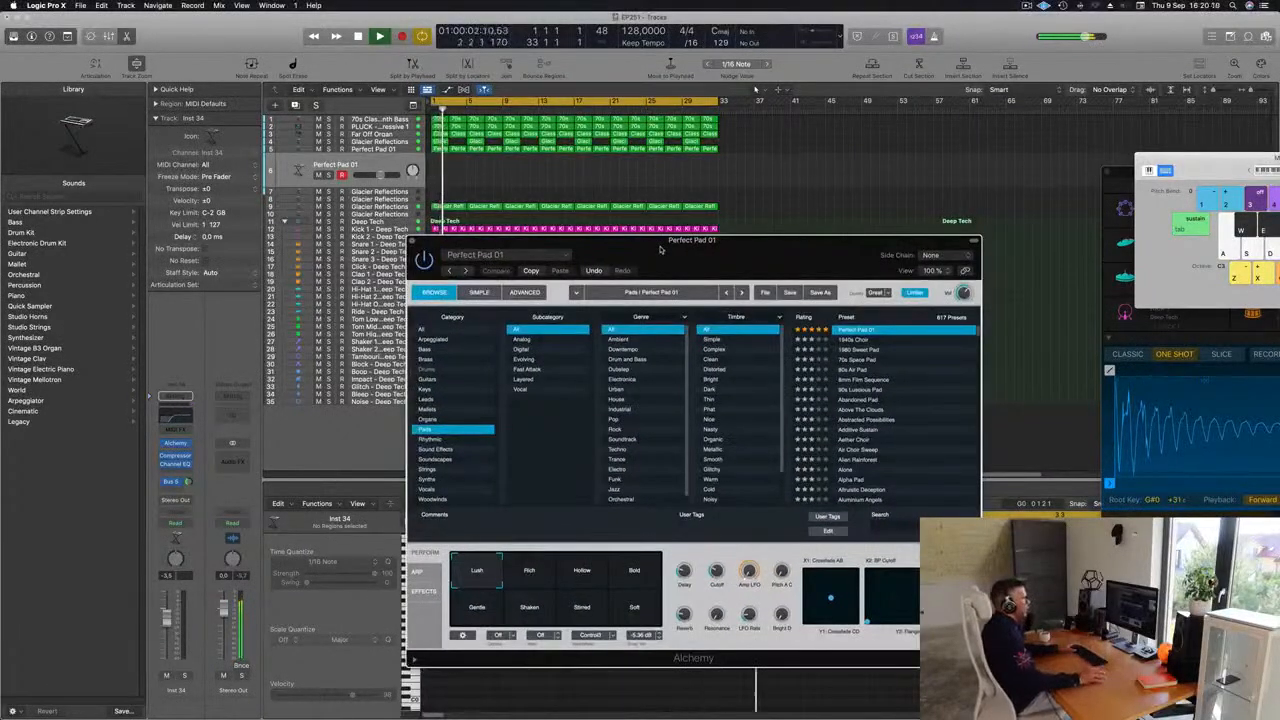
left_click_drag(660, 250, 647, 229)
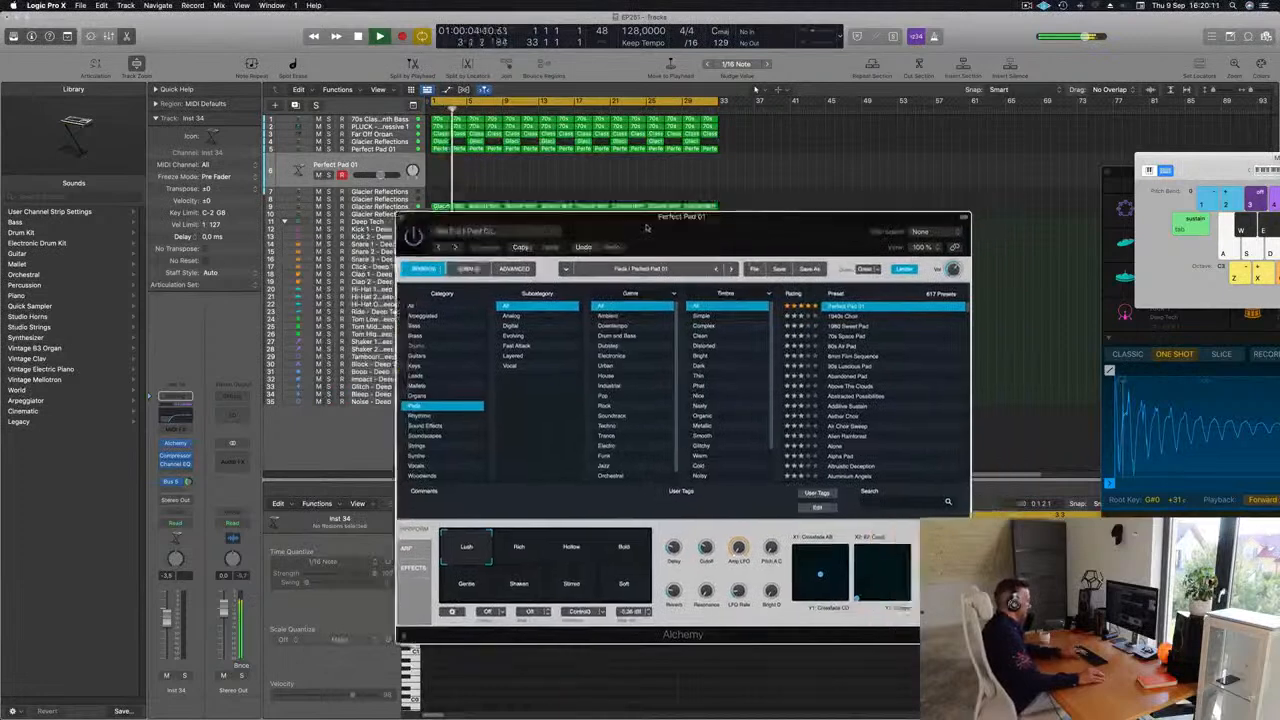
key("super+k")
key("super+k")
left_click_drag(984, 157, 786, 151)
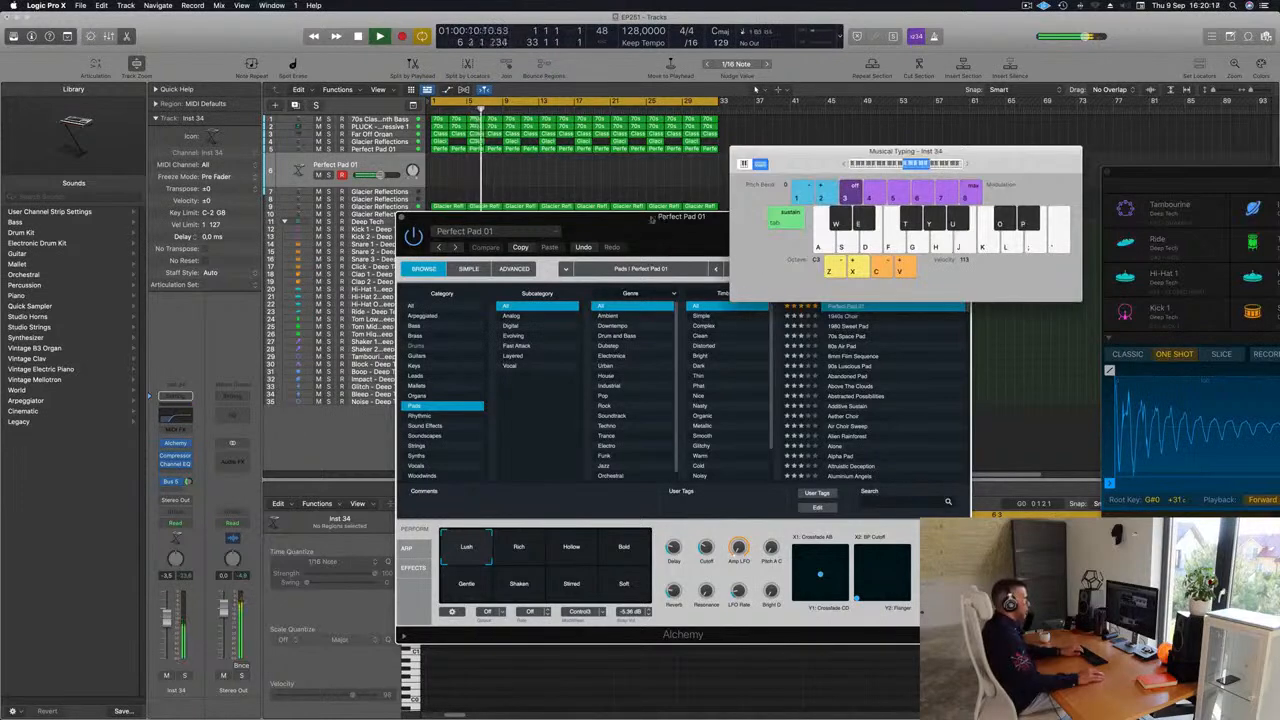
left_click_drag(615, 225, 457, 266)
Raise the Cutoff and choose the Bold snapshot in the open Perfect Pad 01 Alchemy window while auditioning notes, and restart playback.
key("g")
left_click_drag(548, 588, 550, 567)
key("g")
left_click(464, 590)
left_click(415, 590)
left_click(462, 593)
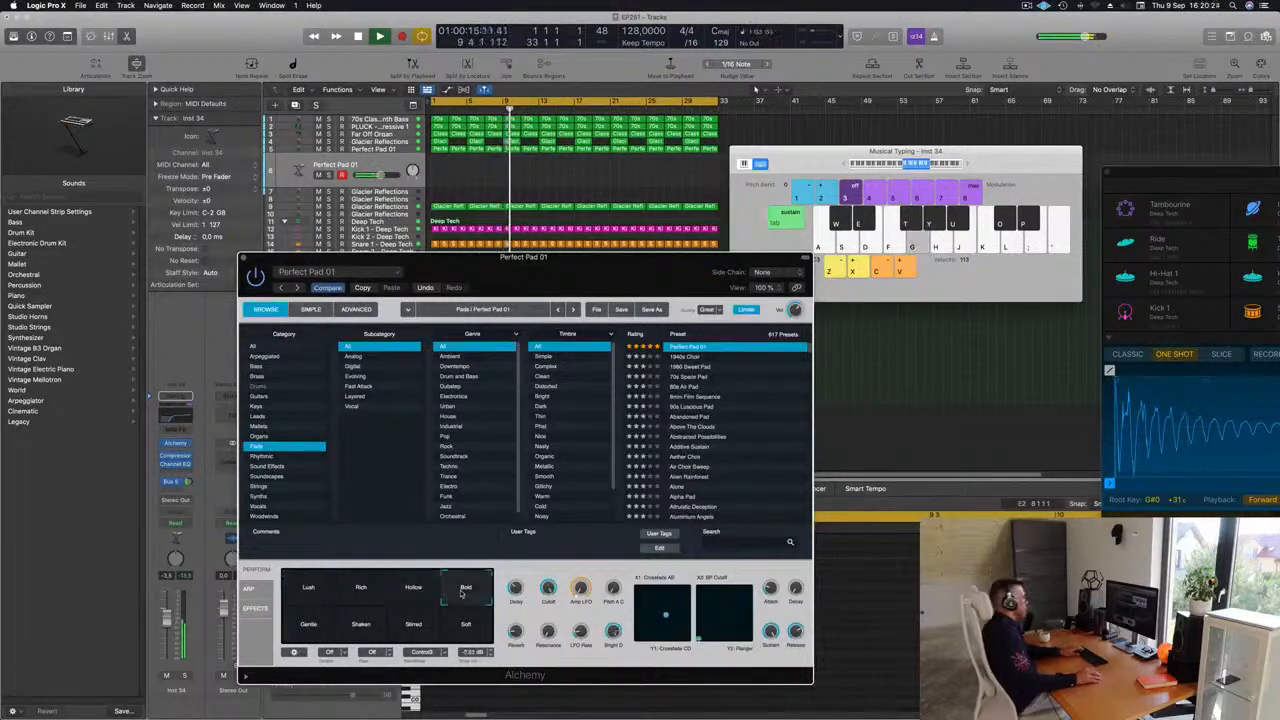
key("h")
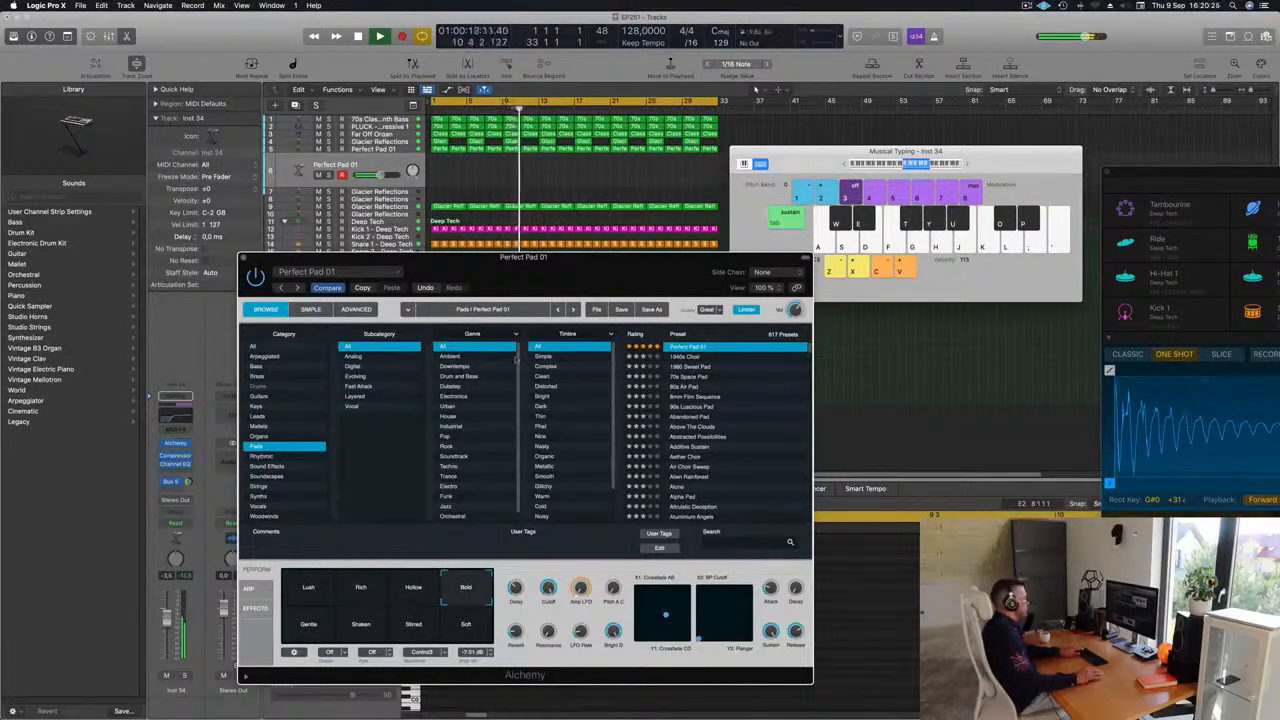
key("h")
key("Return")
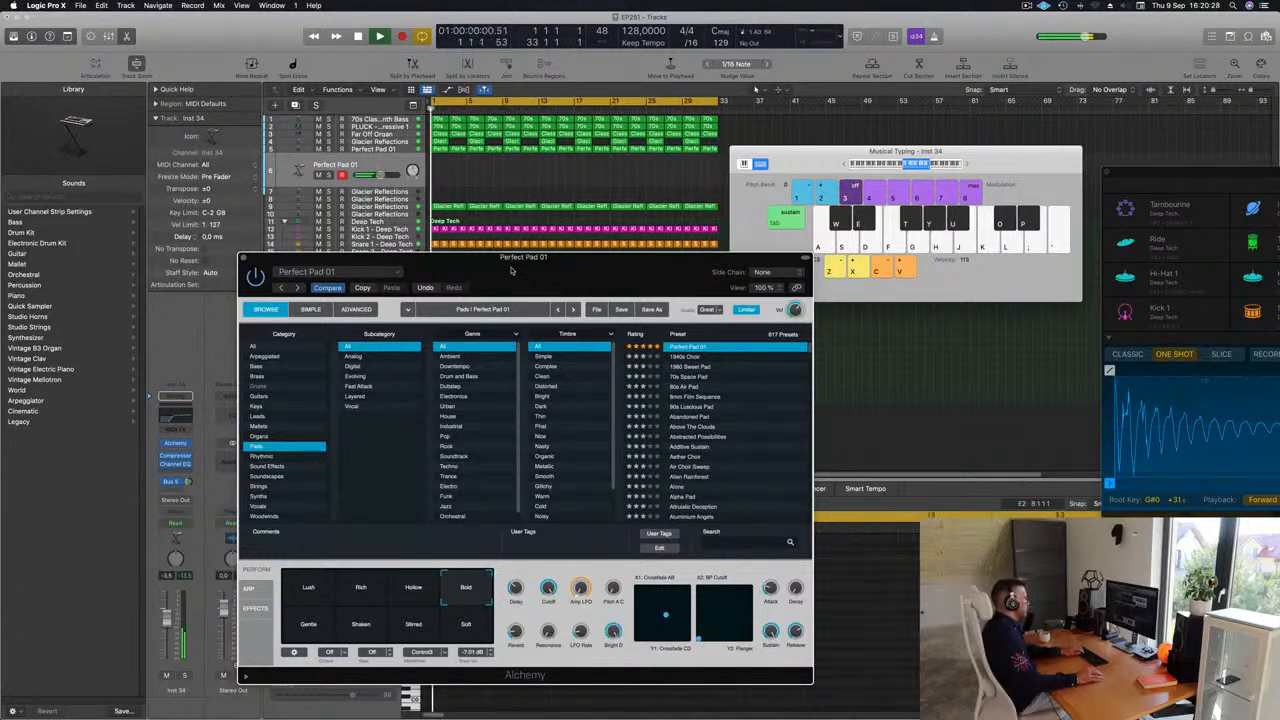
Audition upper melody notes for the duplicated pad in Musical Typing at octave C3 over the playing groove.
left_click_drag(512, 270, 548, 298)
key("k")
key("l")
key("semicolon")
key("semicolon")
key("semicolon")
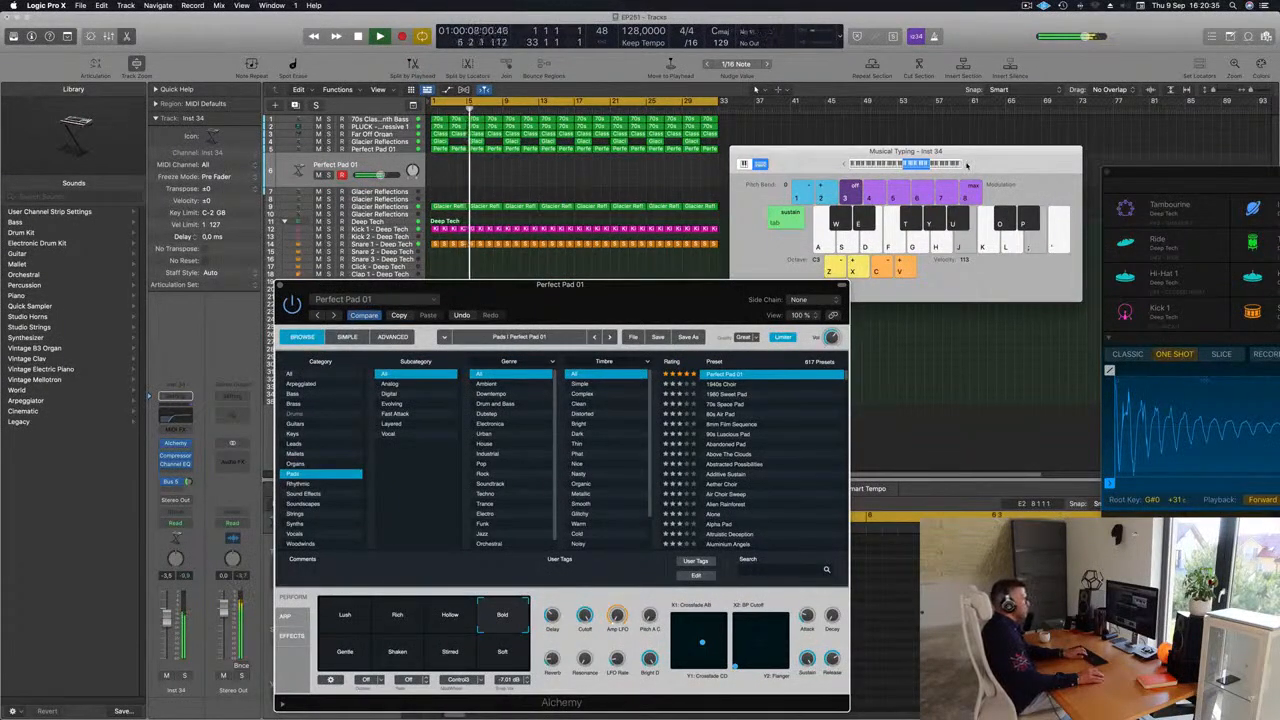
key("apostrophe")
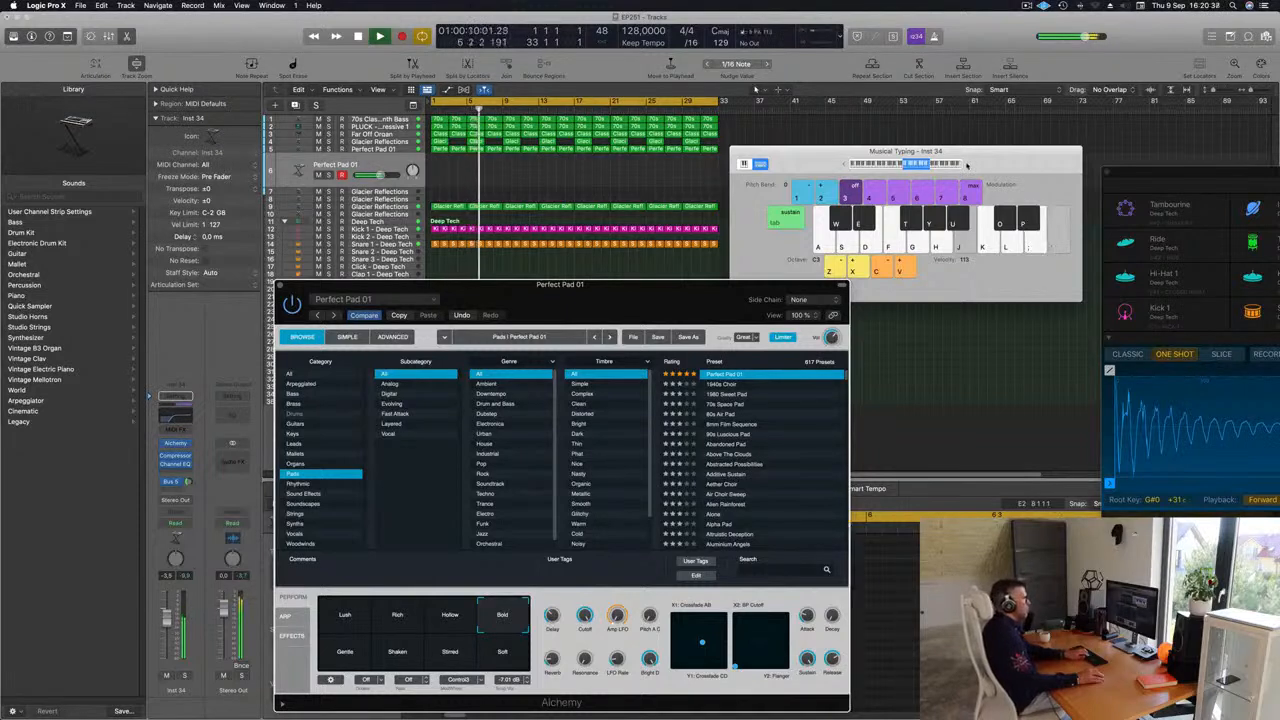
key("semicolon")
key("apostrophe")
key("semicolon")
Raise the Musical Typing octave to C4 and audition higher pad notes over the groove.
left_click(968, 165)
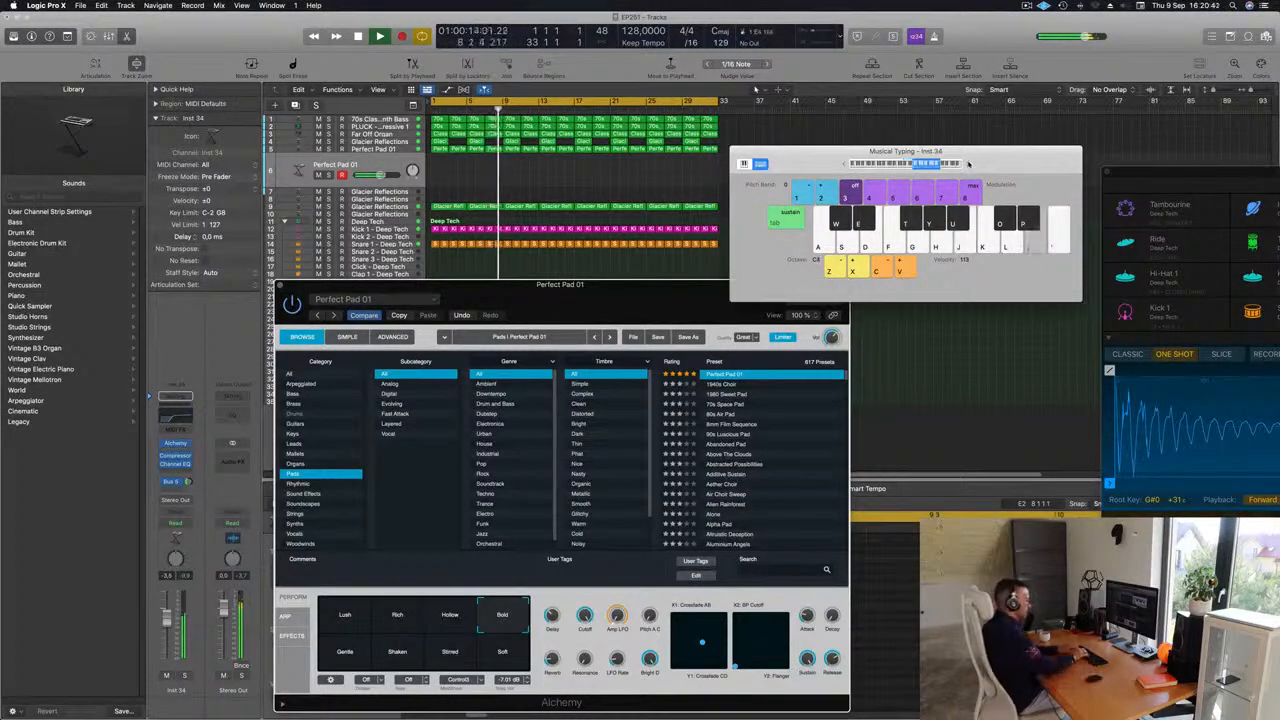
key("k")
key("l")
key("l")
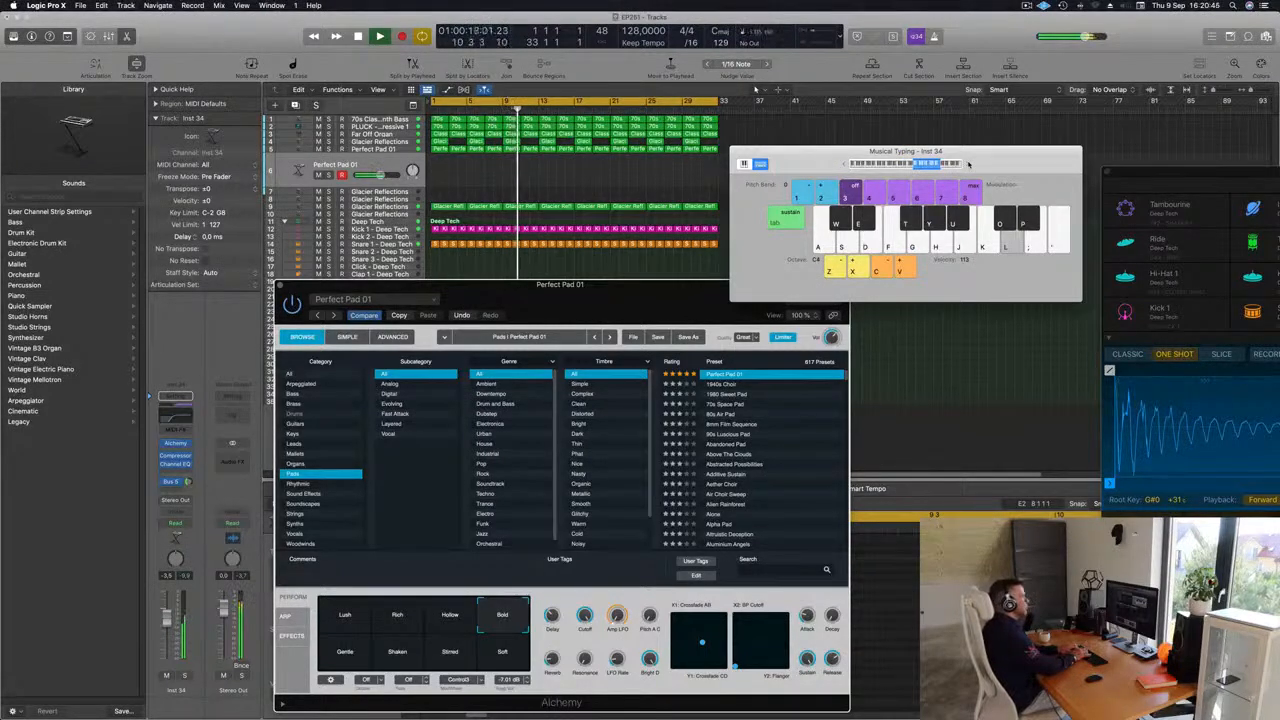
key("semicolon")
key("d")
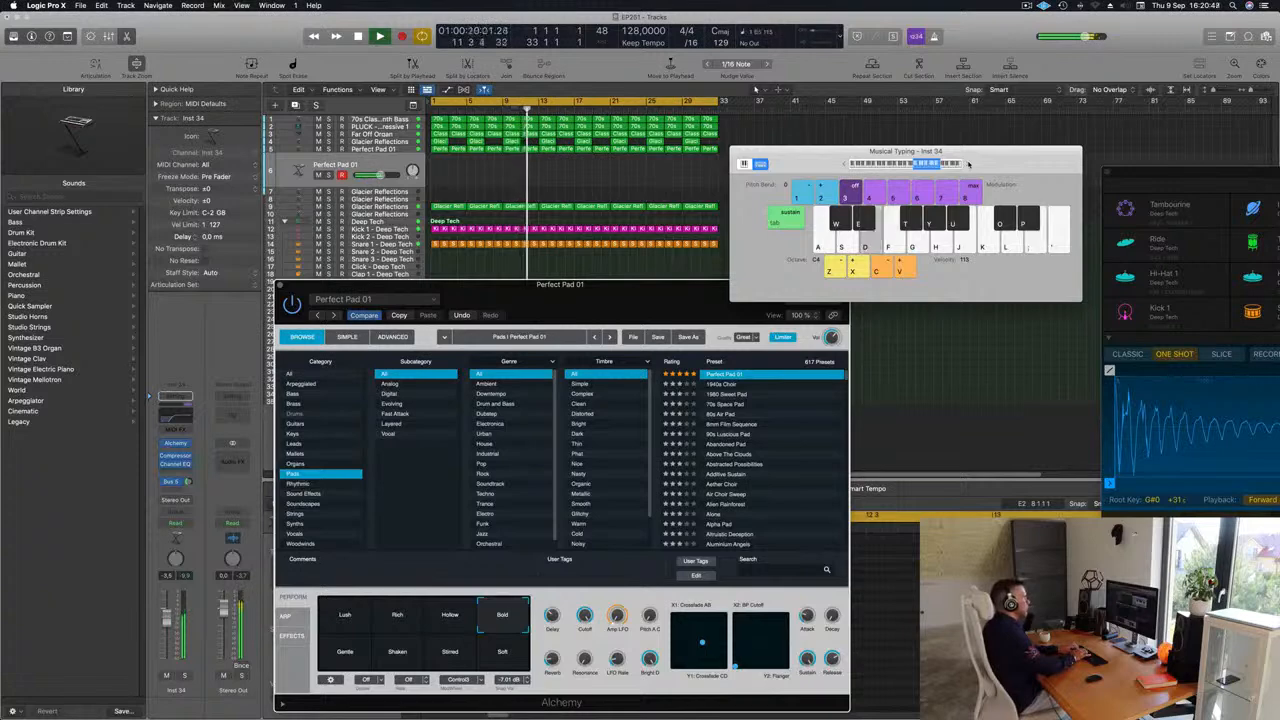
key("d")
key("d")
key("d")
key("d")
Solo the duplicated pad track, raise its volume to -1.5 dB, and keep auditioning one note with the Bold snapshot.
mouse_move(613, 615)
key("d")
left_click_drag(340, 613, 540, 612)
key("d")
left_click(184, 676)
key("d")
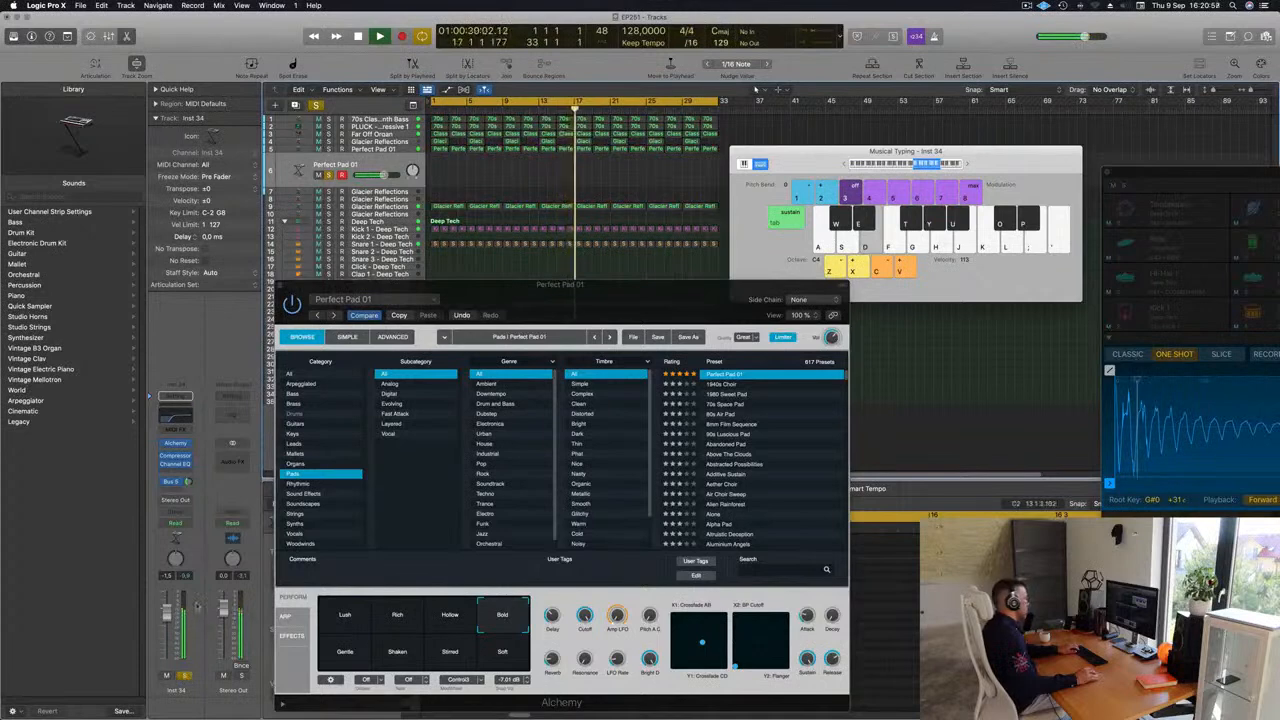
key("d")
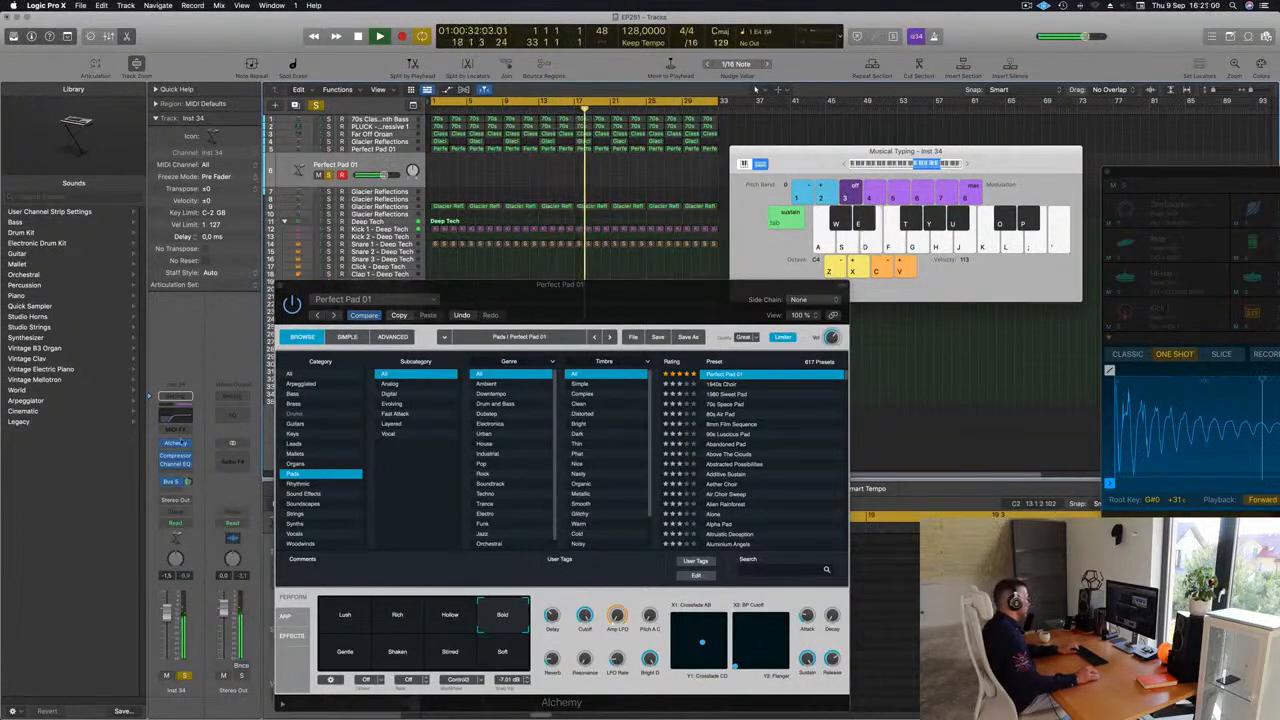
Open the duplicated track's own Alchemy instance for comparison with the original pad's, and close both plug-in windows.
left_click(175, 444)
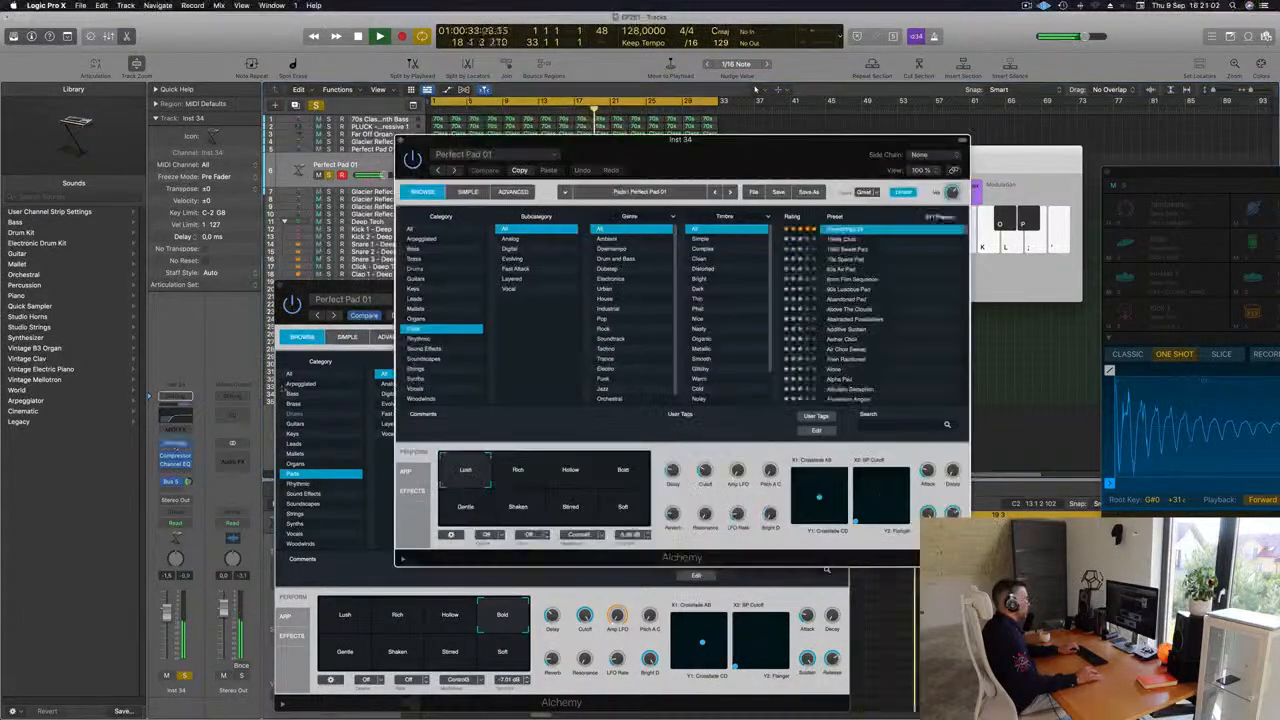
left_click_drag(436, 145, 825, 154)
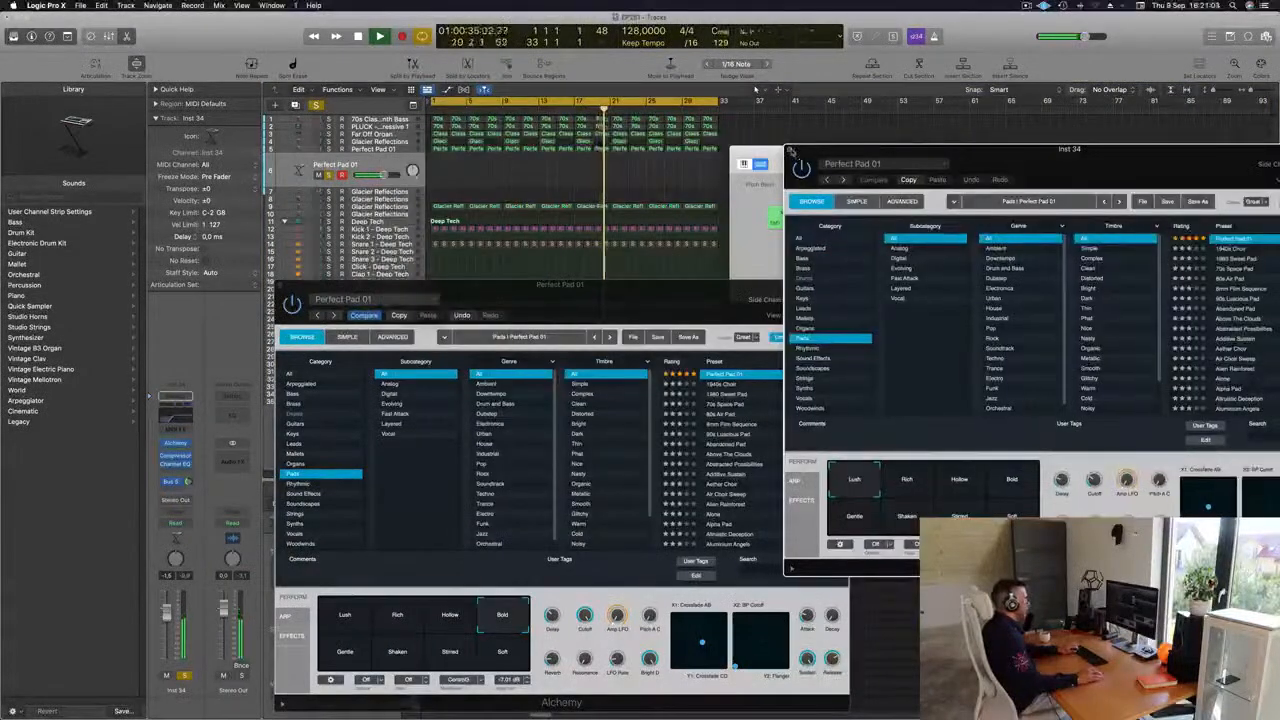
left_click(790, 150)
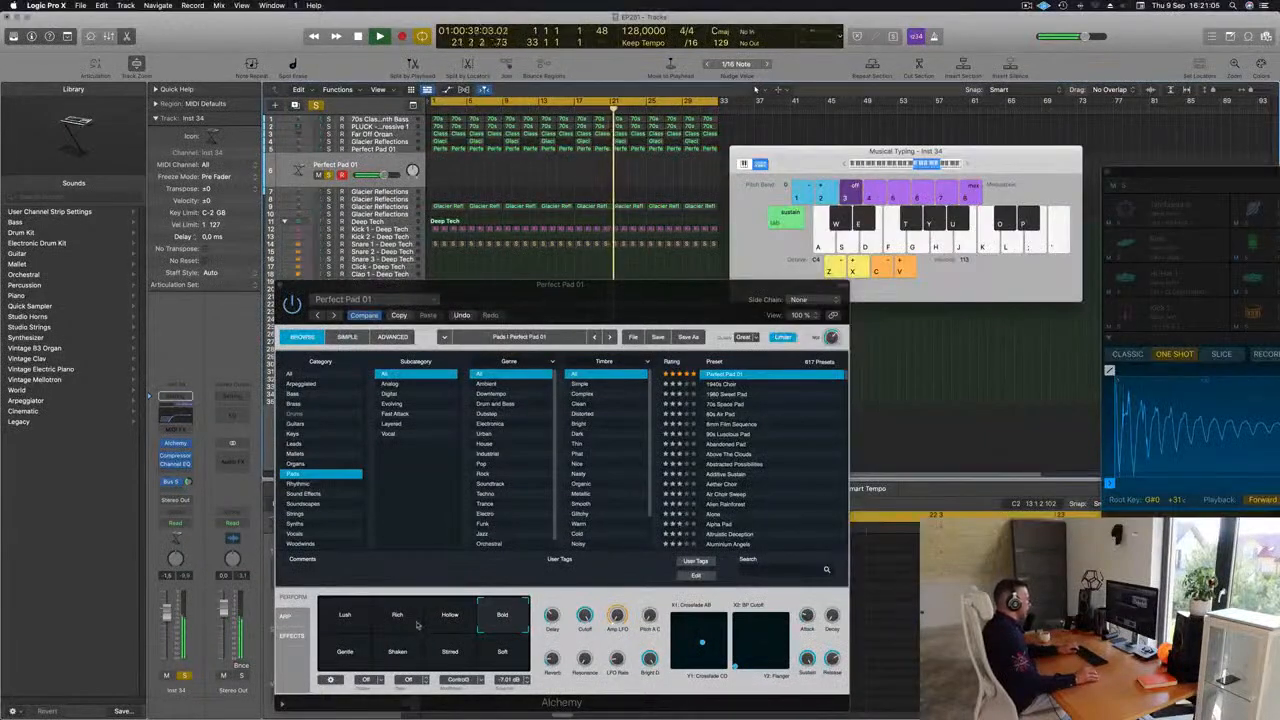
left_click_drag(537, 293, 468, 272)
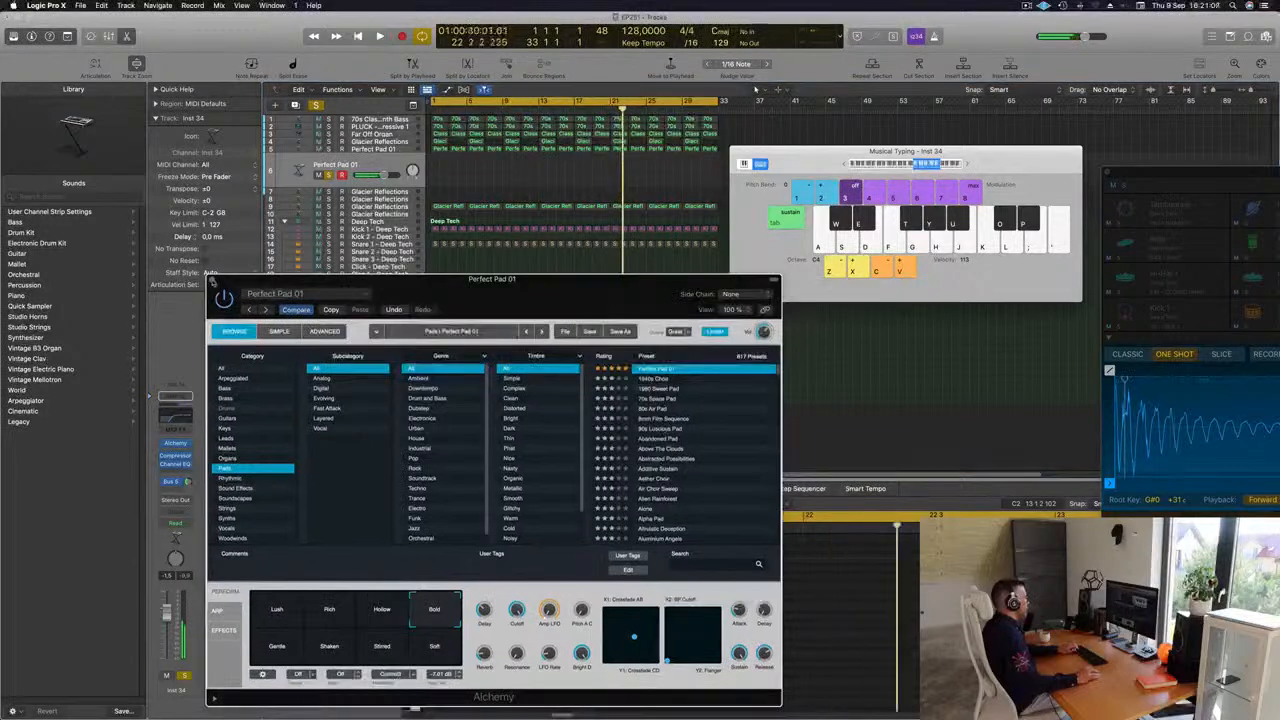
left_click(212, 287)
Restart playback from bar 1, turn soloing off, and open the duplicated pad track's own Alchemy instance.
key("space")
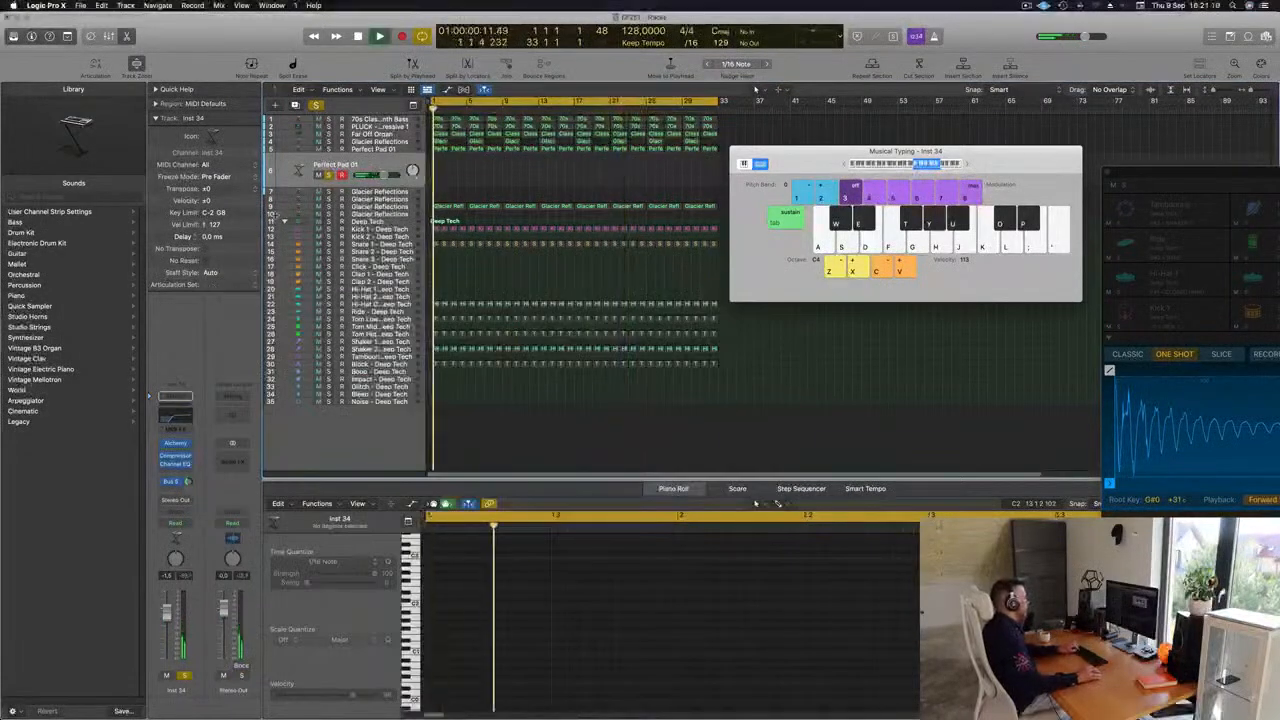
left_click(329, 149)
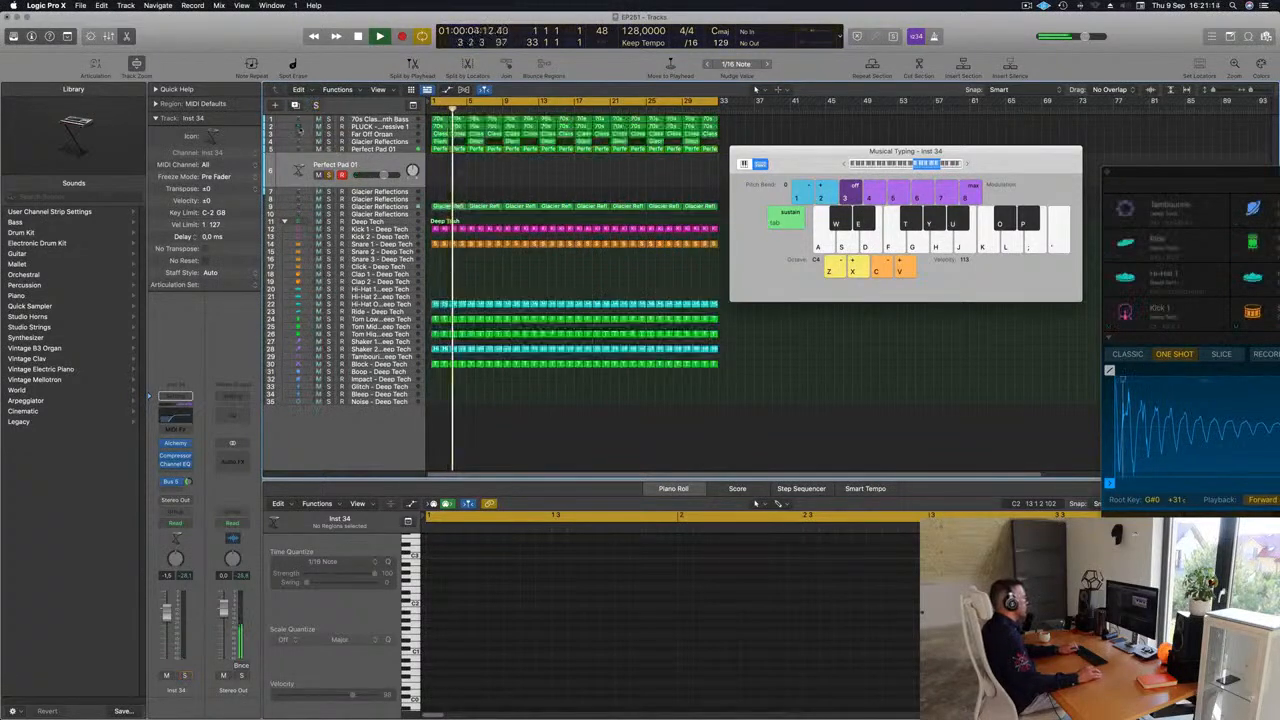
left_click(176, 443)
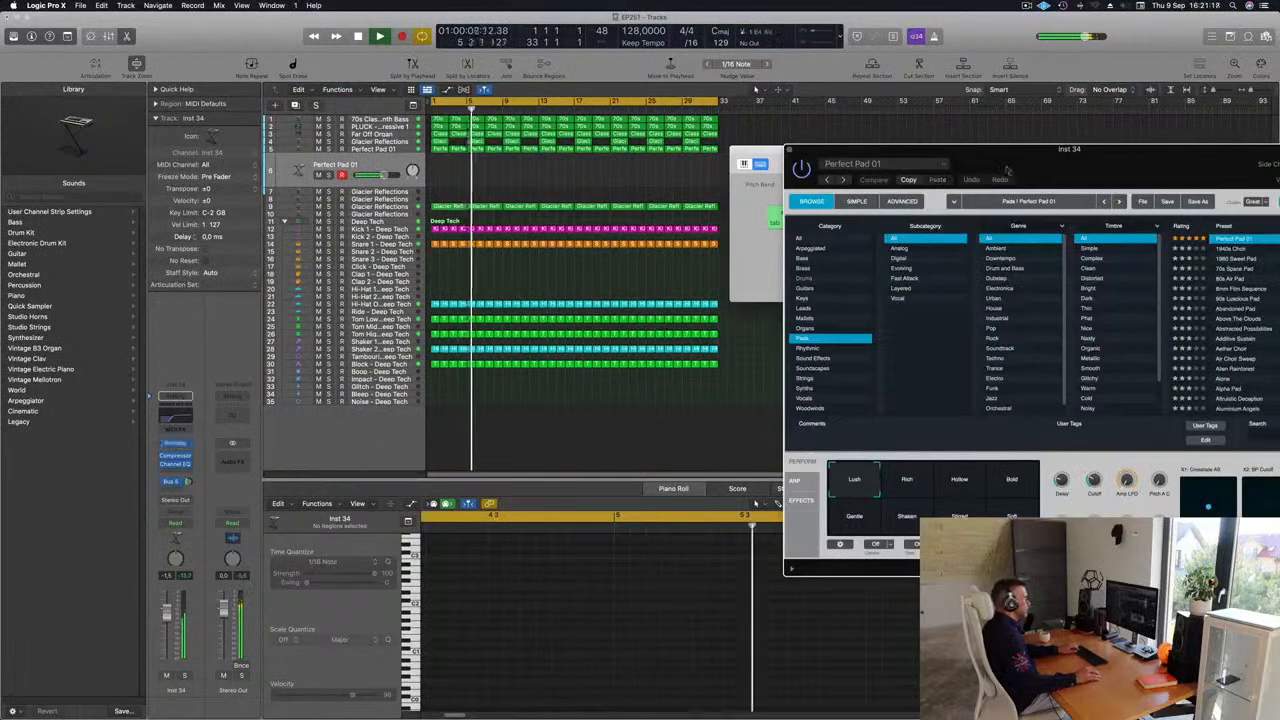
Move the duplicated pad's Alchemy window fully into view, compare the Hollow snapshot, and settle on Bold.
left_click_drag(930, 150, 603, 150)
left_click(682, 484)
left_click(634, 484)
left_click(684, 479)
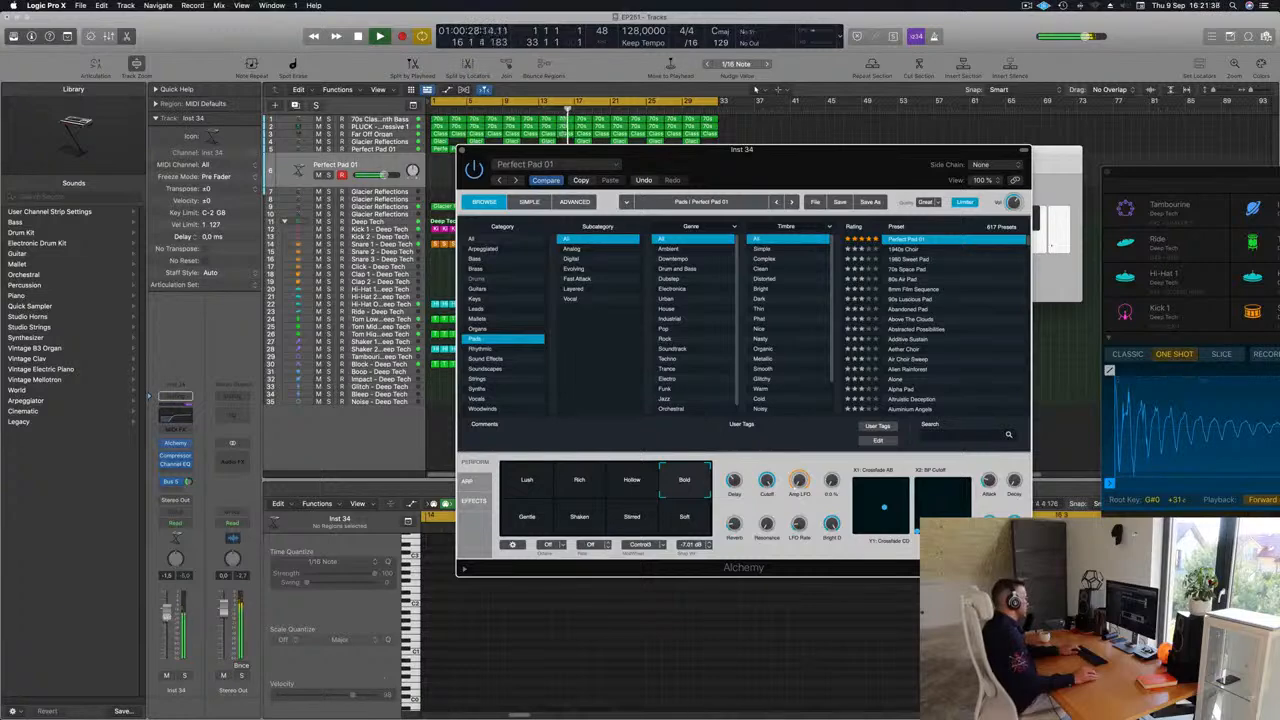
Adjust the duplicated pad track's Bus 5 send level and add a second send to Bus 6.
left_click_drag(188, 483, 186, 504)
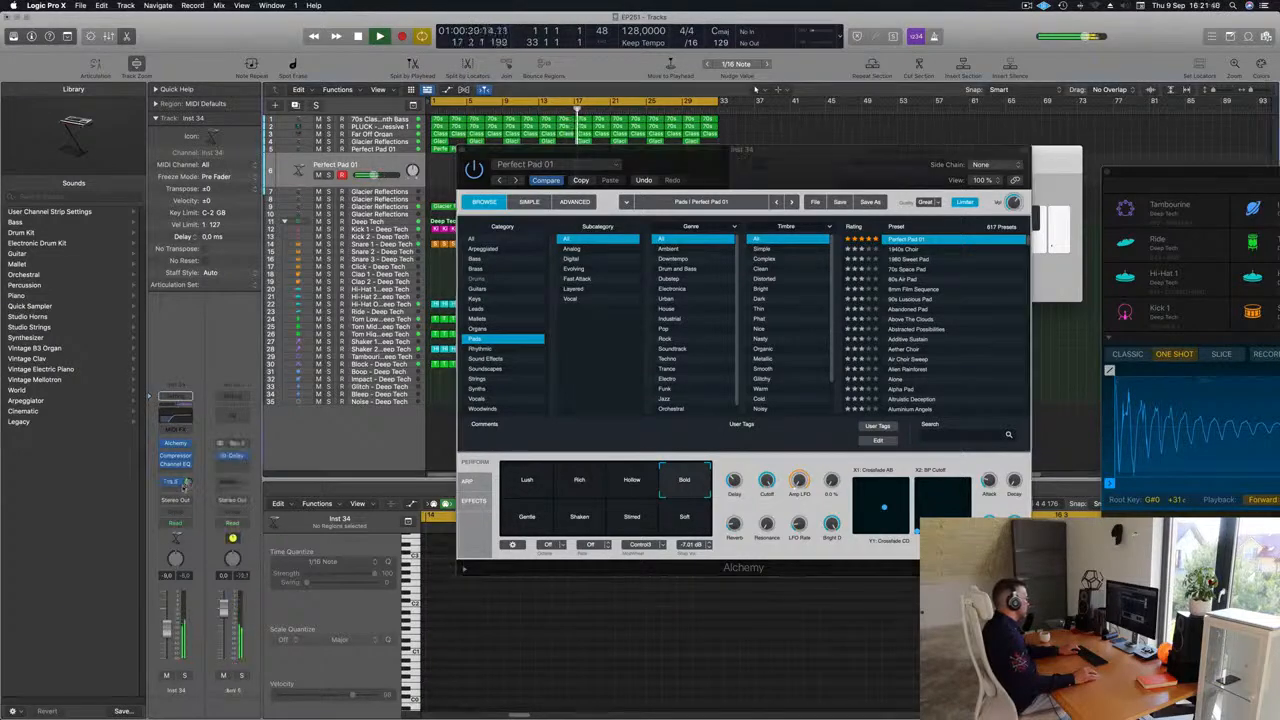
left_click(186, 483)
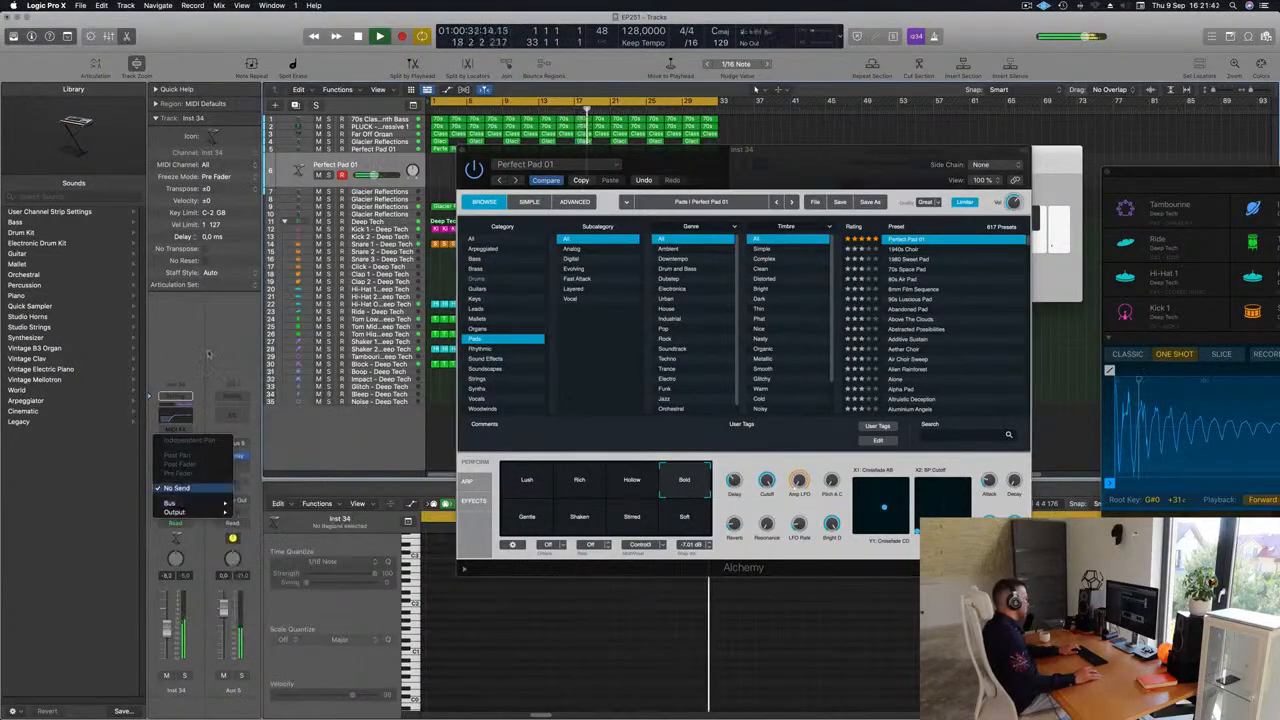
left_click(178, 489)
left_click(177, 490)
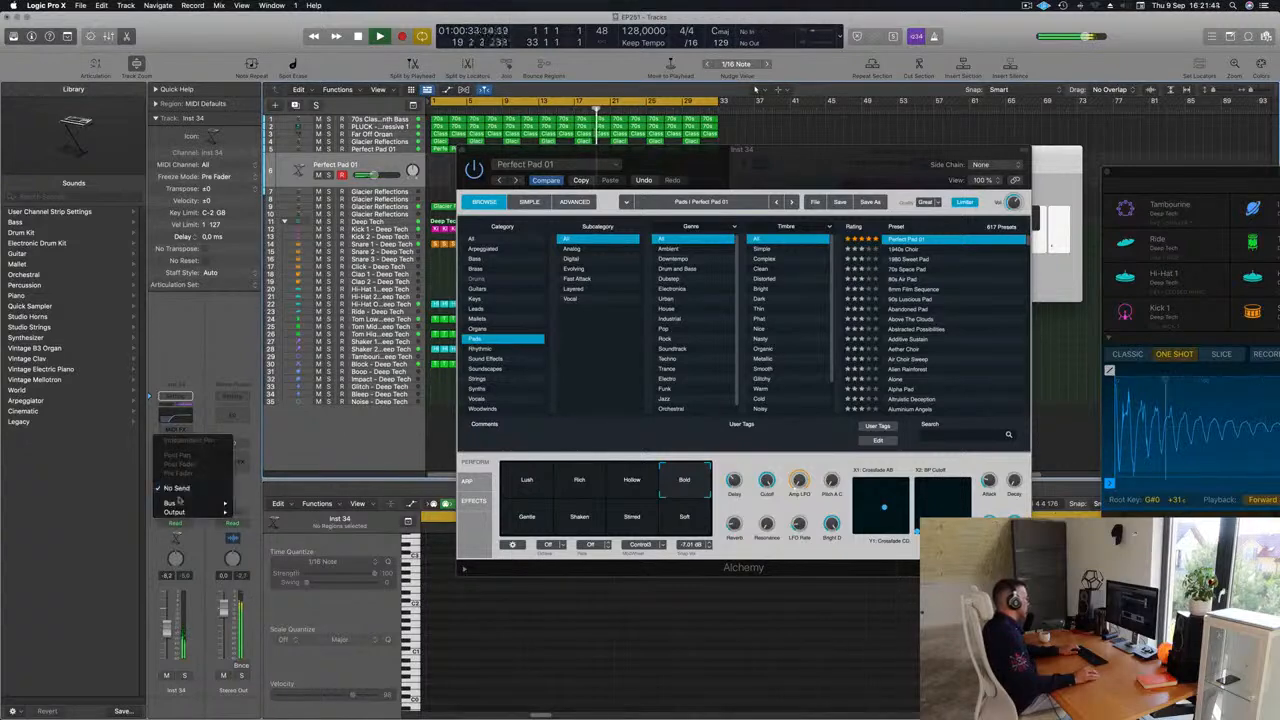
mouse_move(172, 503)
left_click(275, 408)
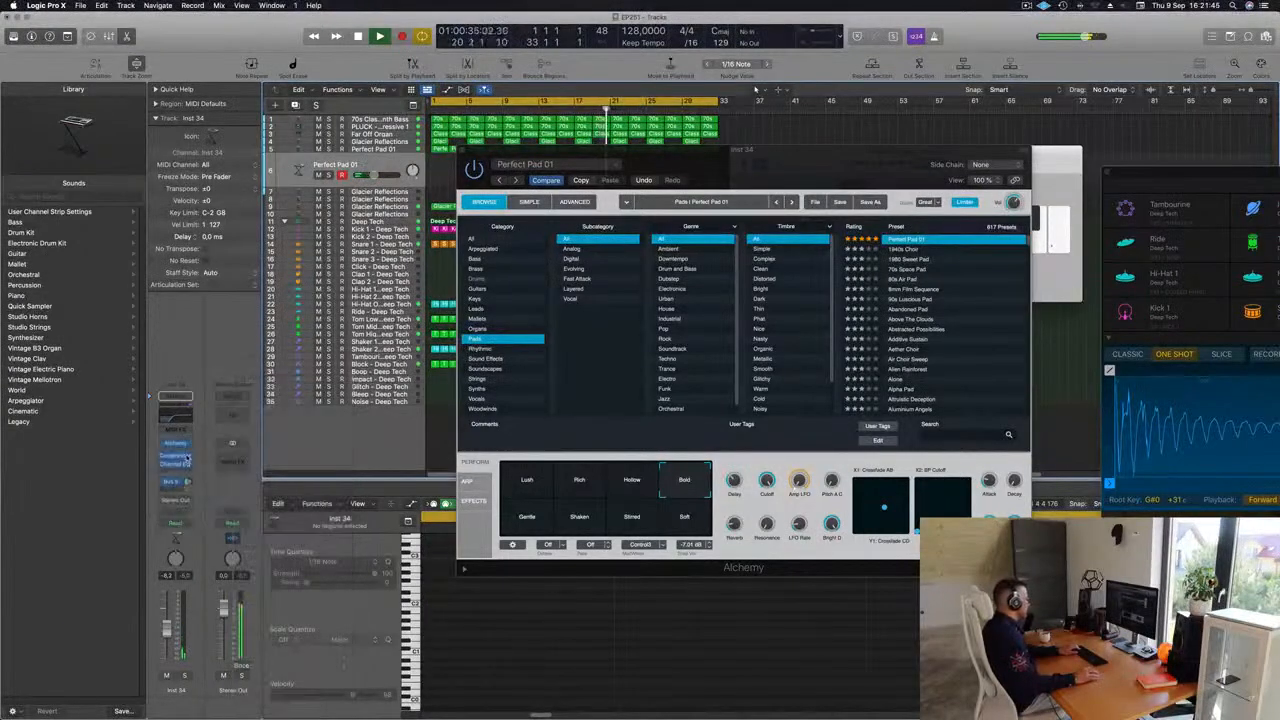
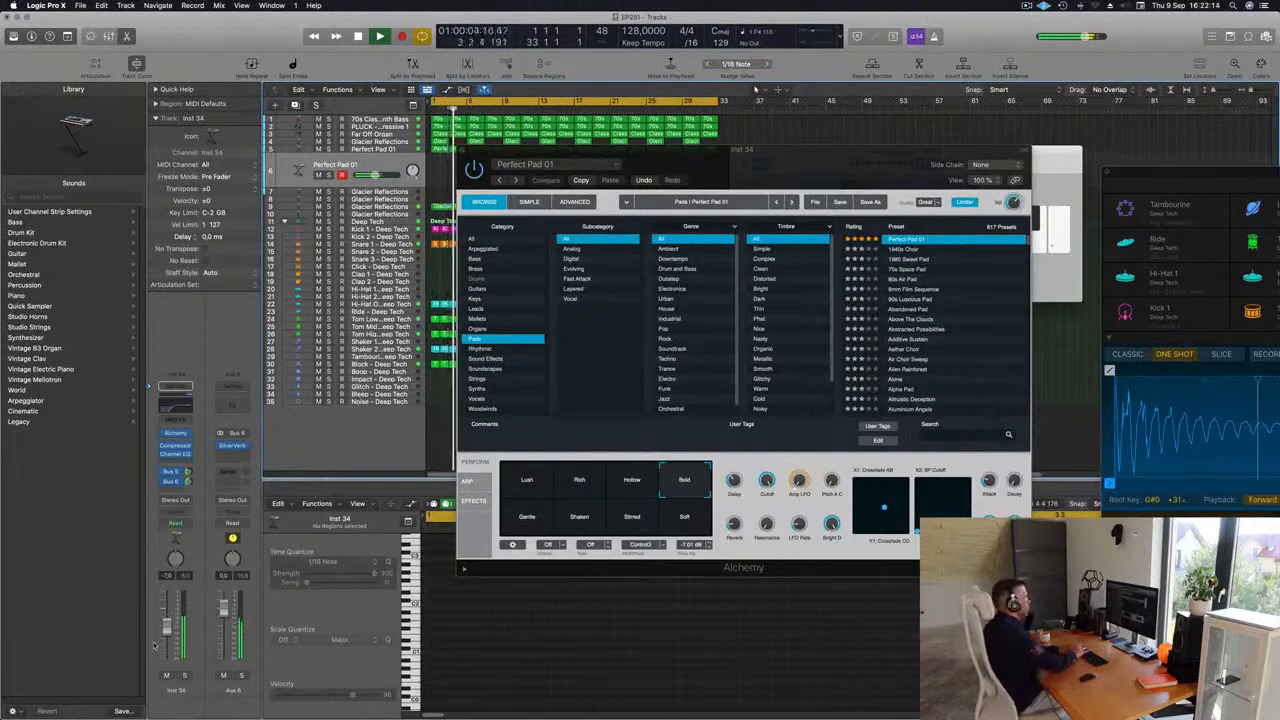
Record a new pad melody from the start on the duplicated Perfect Pad 01 track, and move Alchemy off the recording.
key("r")
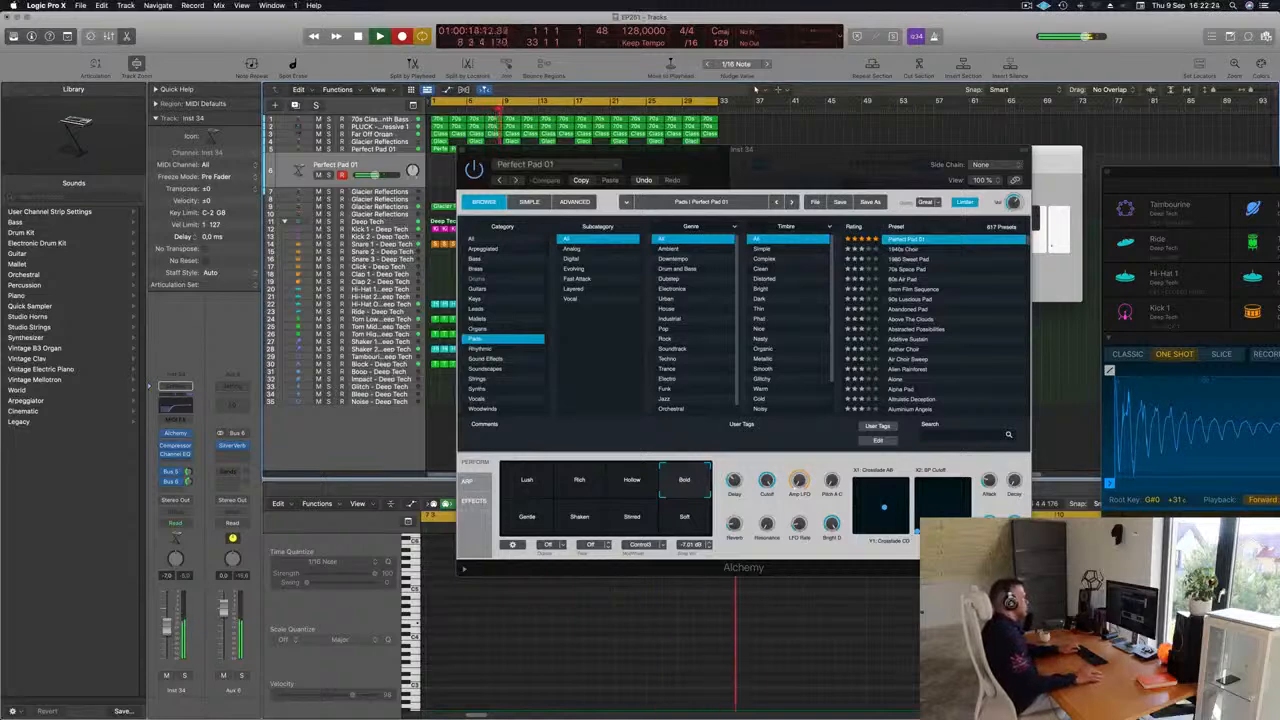
key("space")
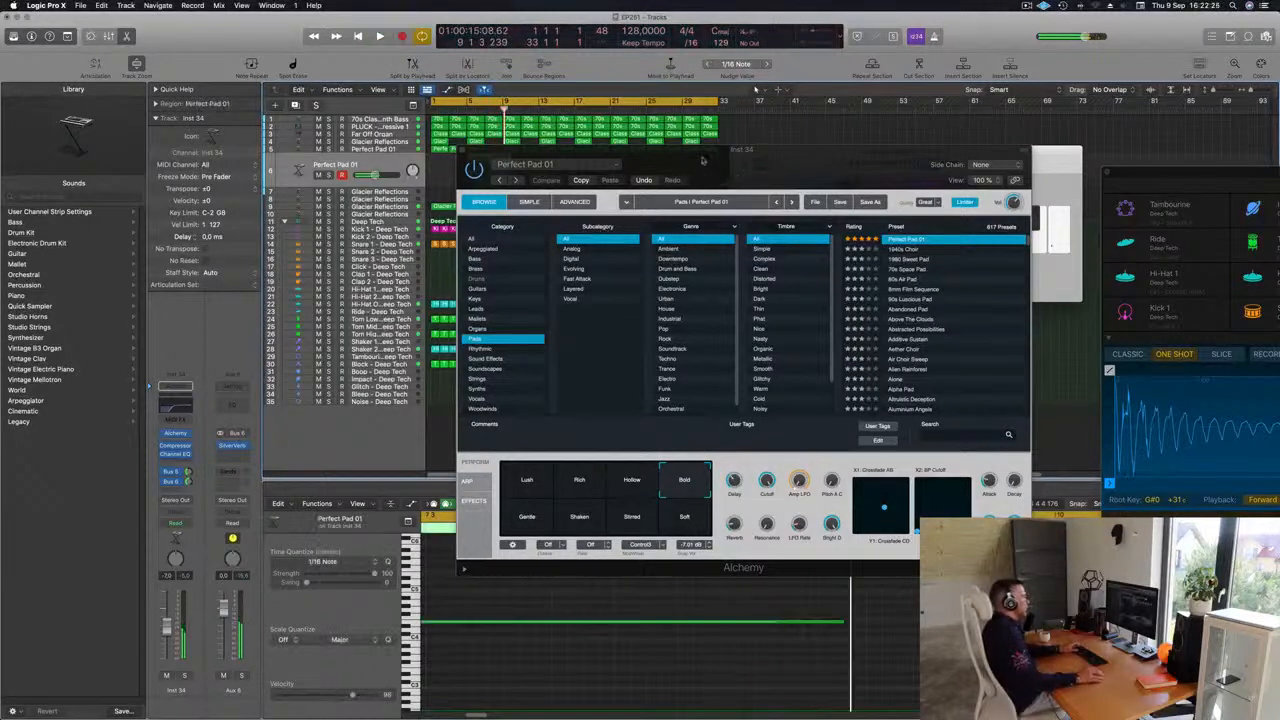
left_click_drag(703, 160, 1052, 180)
left_click_drag(491, 160, 455, 160)
Trim the newly recorded pad region so it ends at bar 5, four bars long.
left_click(469, 160, "super")
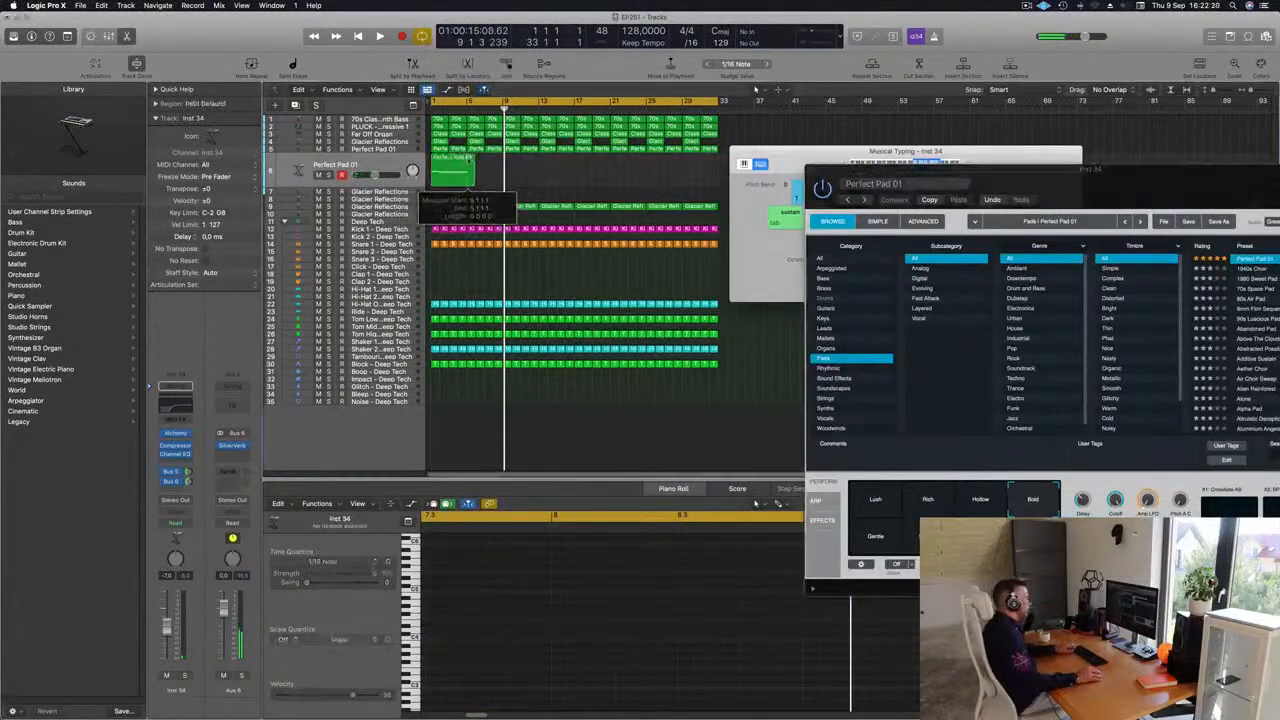
double_click(469, 160, "super")
left_click(717, 248)
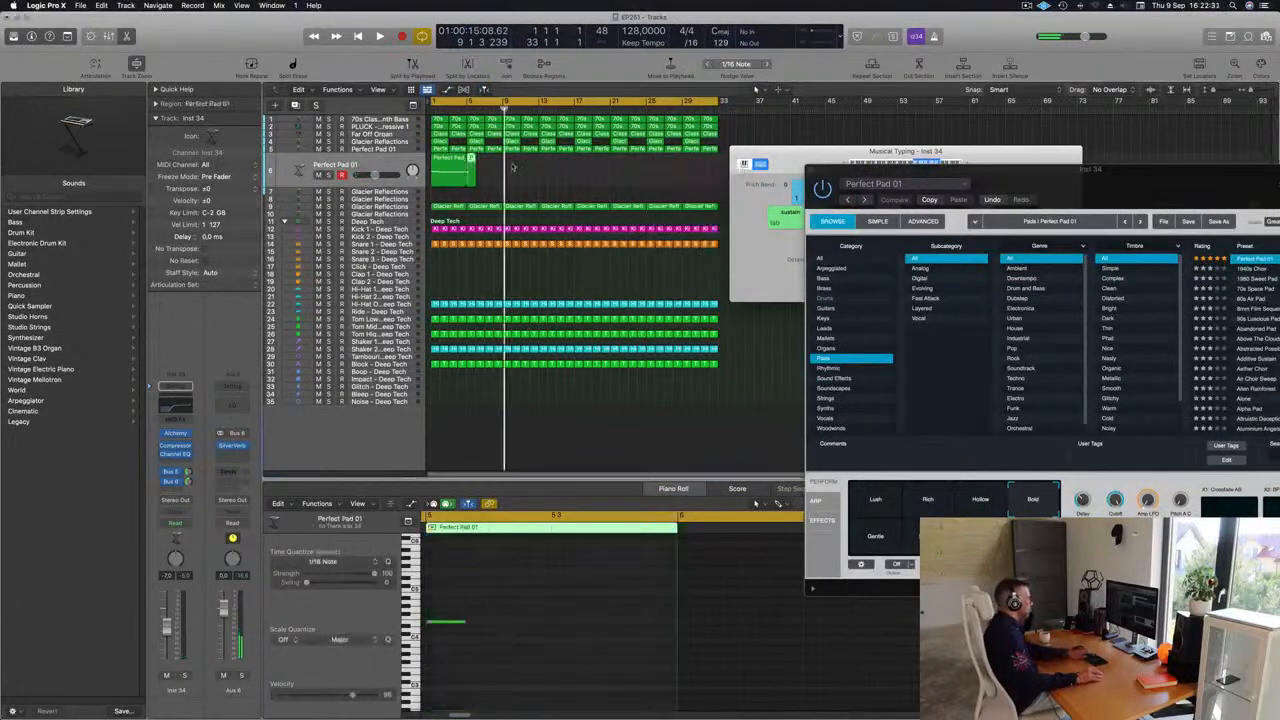
left_click(452, 168)
Quantize all notes of the new pad region to 1/16 Note and play from bar 1.
key("space")
left_click(545, 685)
key("super+a")
key("q")
key("Return")
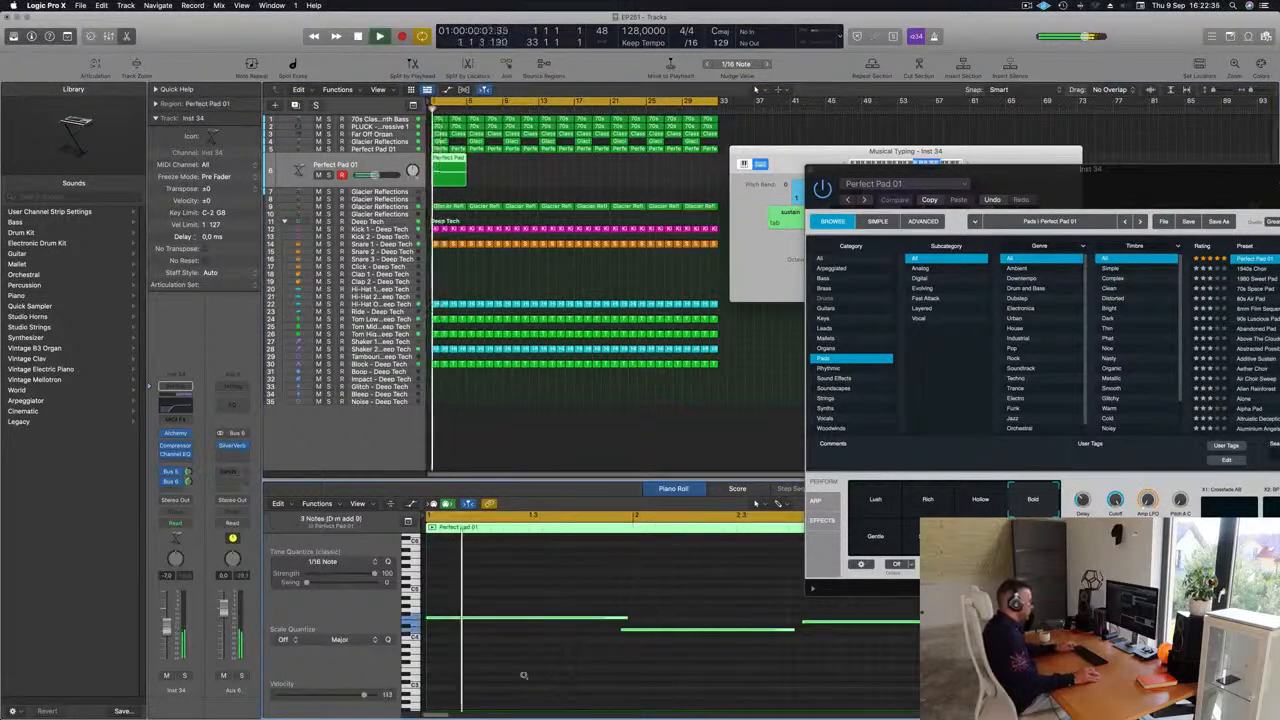
Make the second pad note start exactly at bar 2 in the Piano Roll and replay from bar 1.
key("super+Left")
key("super+Left")
key("super+Left")
key("super+Right")
key("super+Right")
left_click(573, 640)
left_click(573, 636)
key("Return")
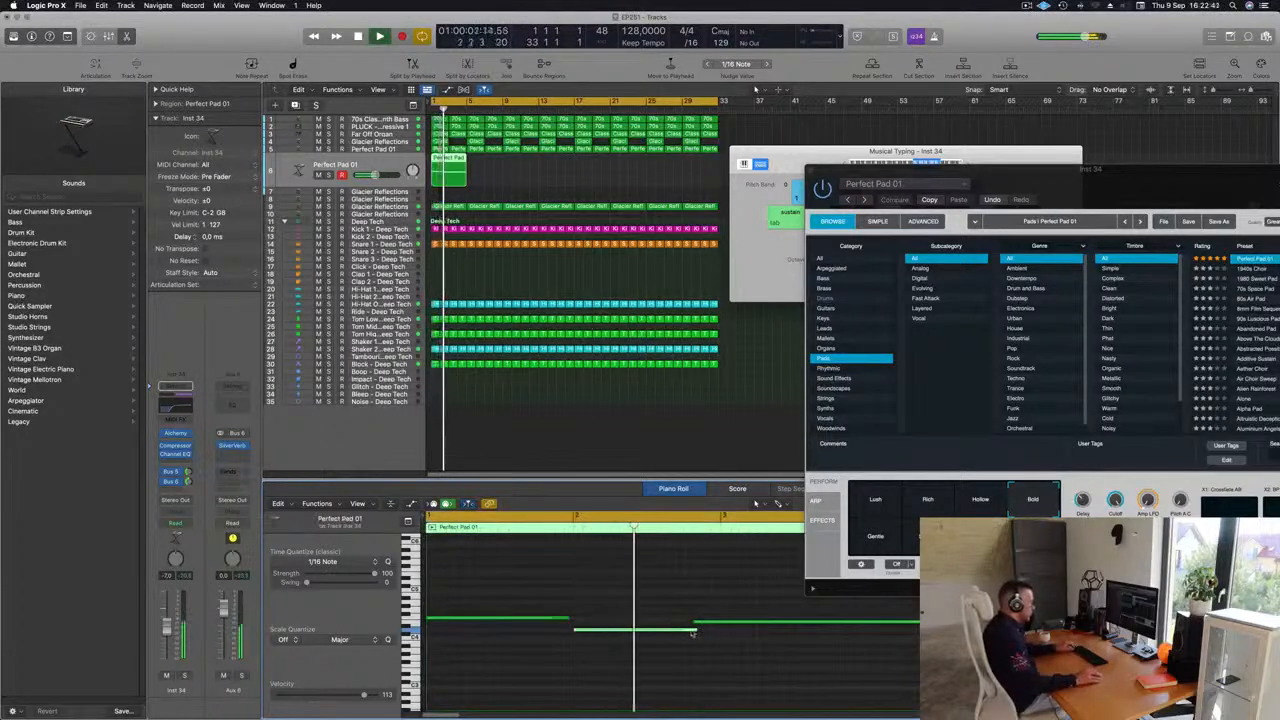
Start the third pad note slightly earlier so it directly follows the shortened second note, and replay the region.
mouse_move(701, 633)
left_mouse_down()
mouse_move(684, 634)
mouse_move(696, 624)
left_mouse_up()
key("Return")
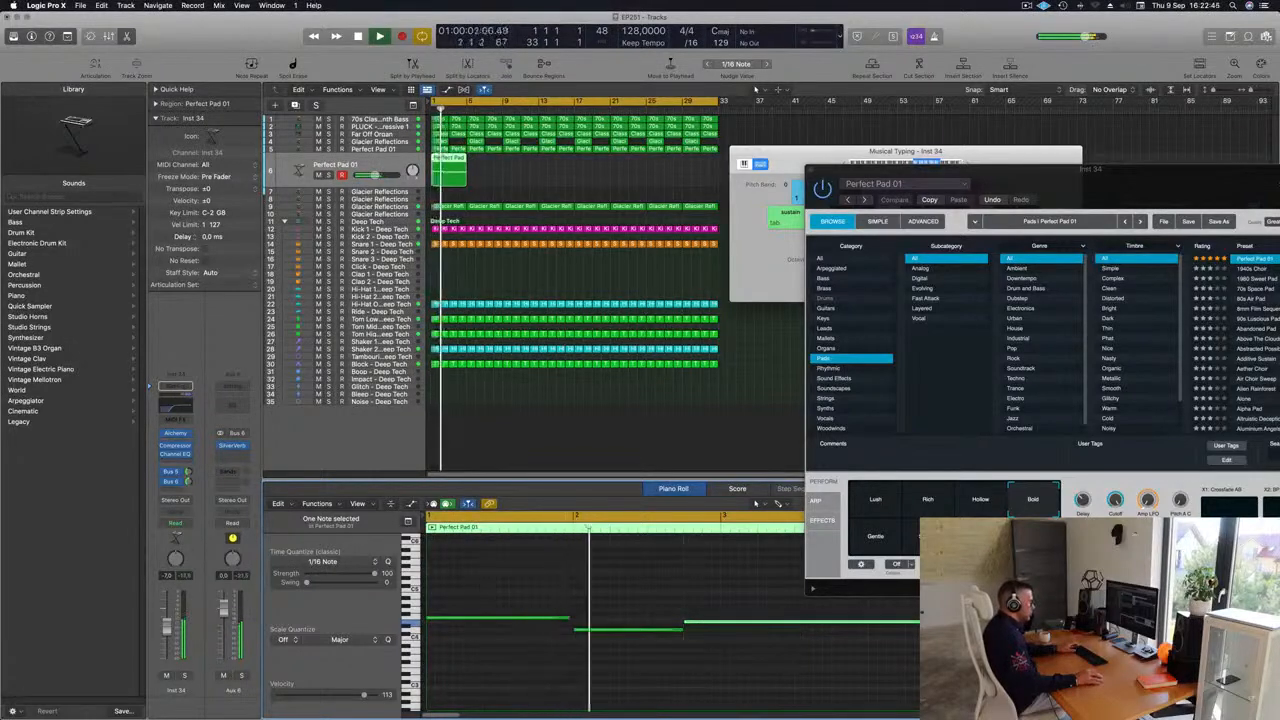
key("Return")
key("super+Left")
key("super+Left")
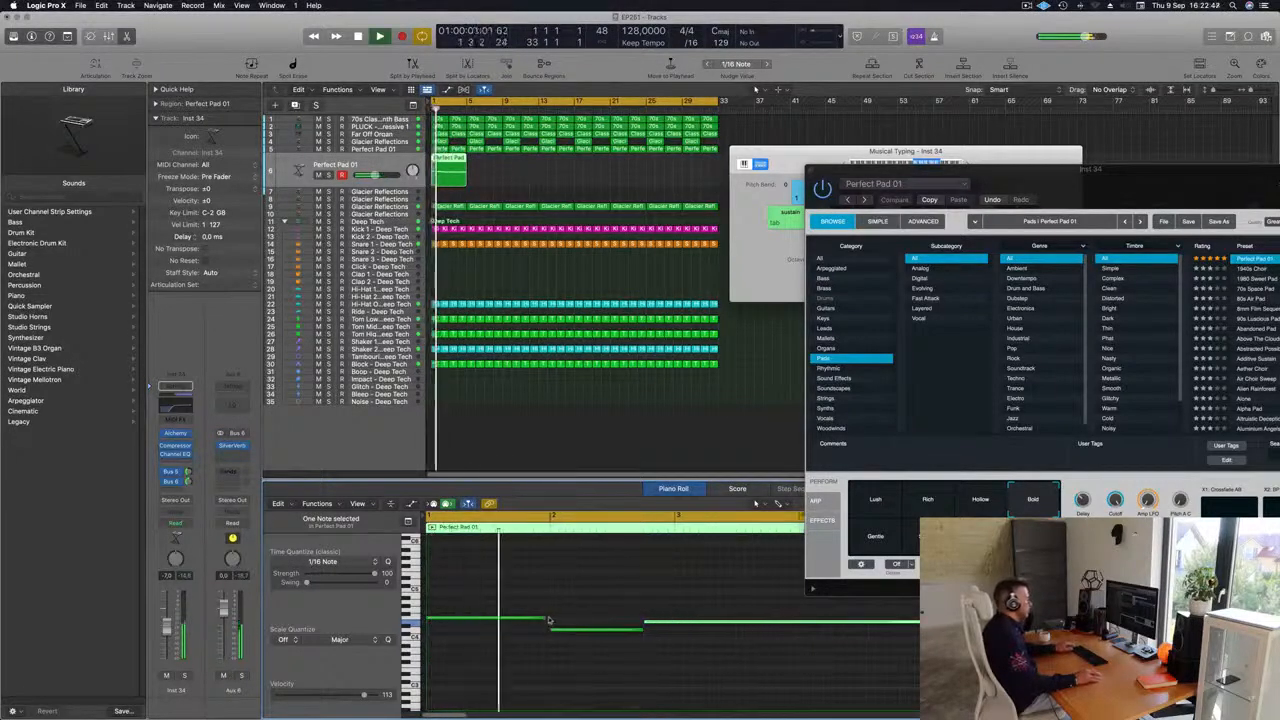
Lengthen the first pad note to reach the bar 2 line and play the melody from bar 1.
left_click_drag(546, 617, 551, 617)
left_click(574, 617)
key("super+Left")
key("super+Left")
key("super+Left")
key("super+Left")
key("Return")
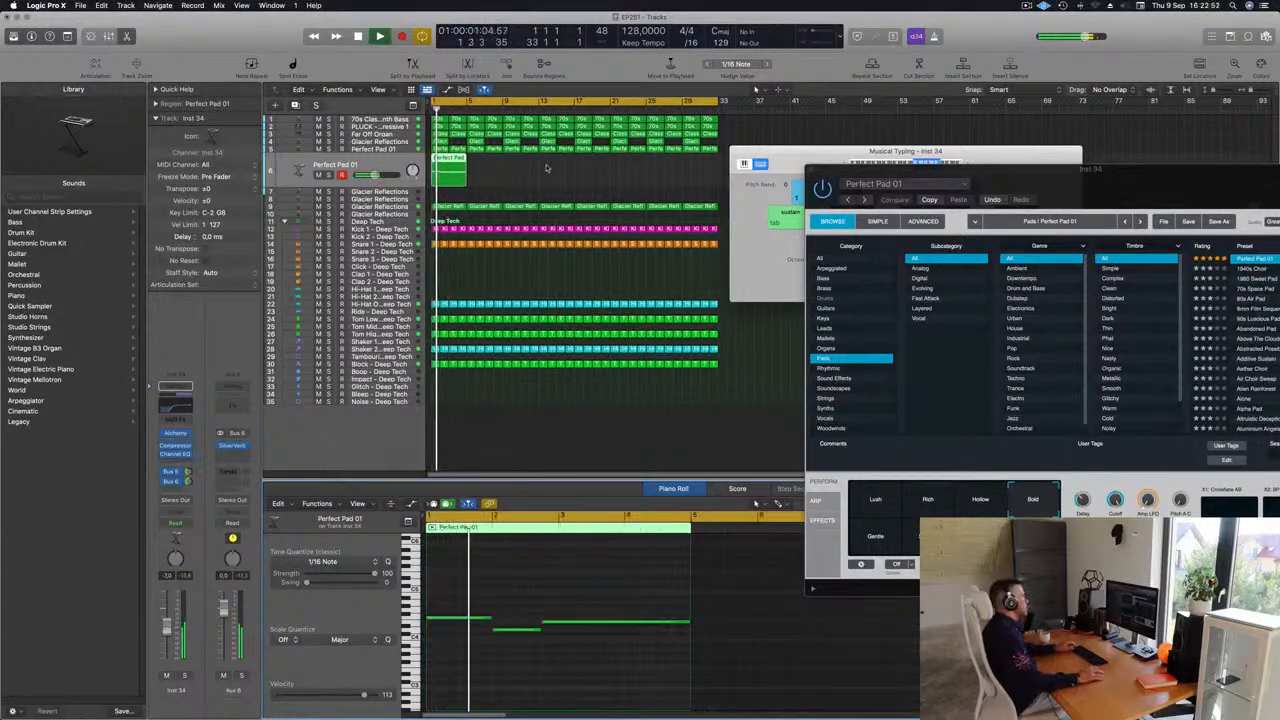
Lower the duplicated pad track's volume to -11.6 dB and adjust its Channel EQ curve.
left_click(548, 168)
left_click(361, 162)
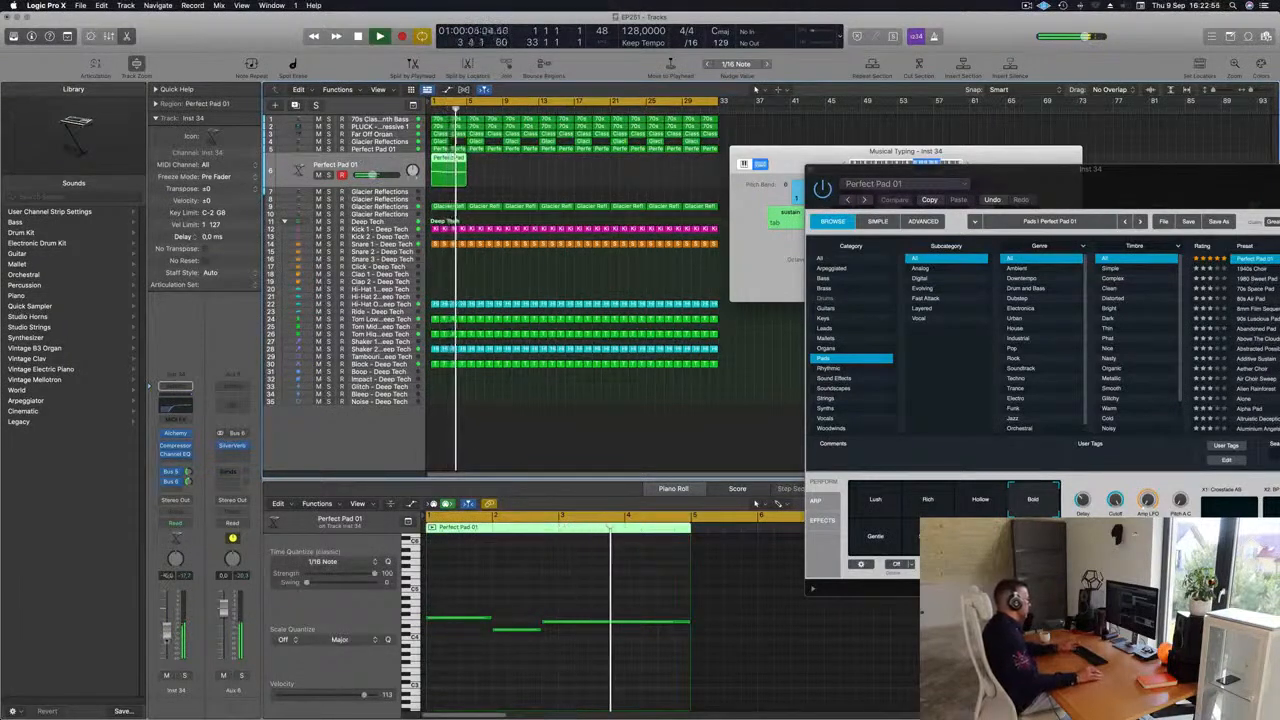
left_click(175, 405)
left_click_drag(831, 307, 883, 337)
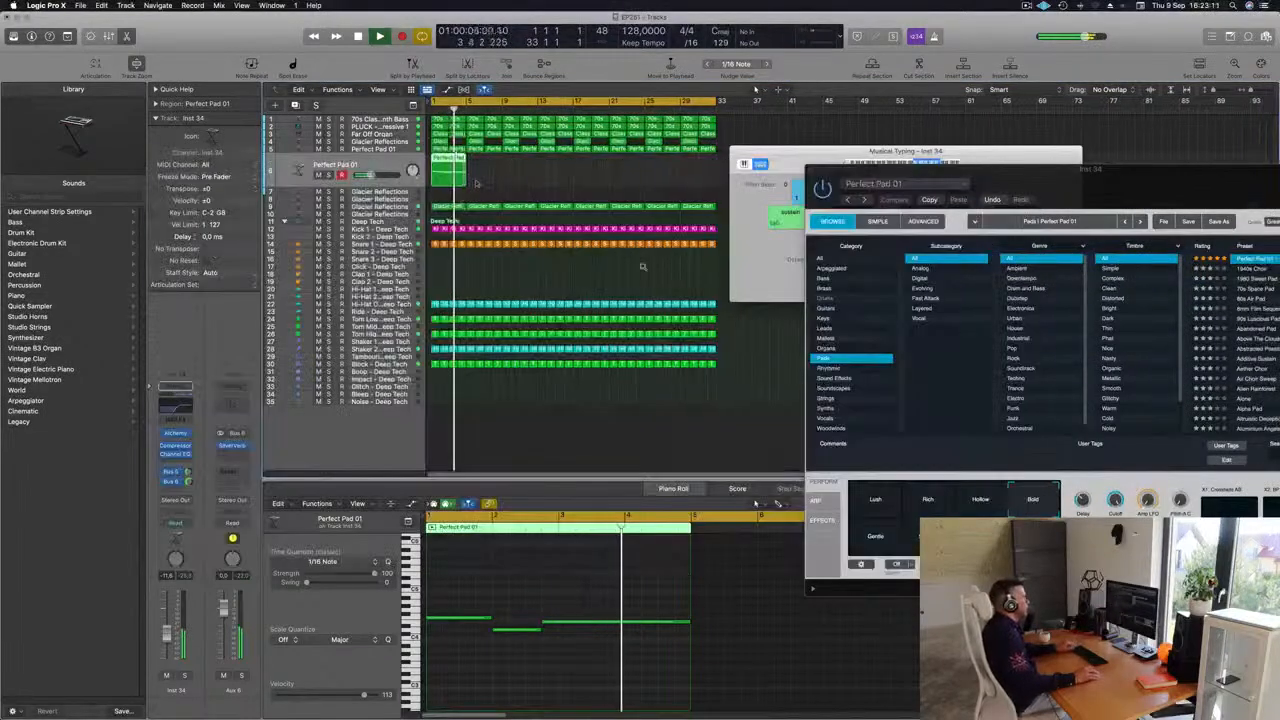
Repeat the four-bar pad region along its track up to bar 33 and play from bar 1.
key("super+Left")
left_click(477, 184)
left_click(443, 173)
key("Return")
key("super+r")
key("super+r")
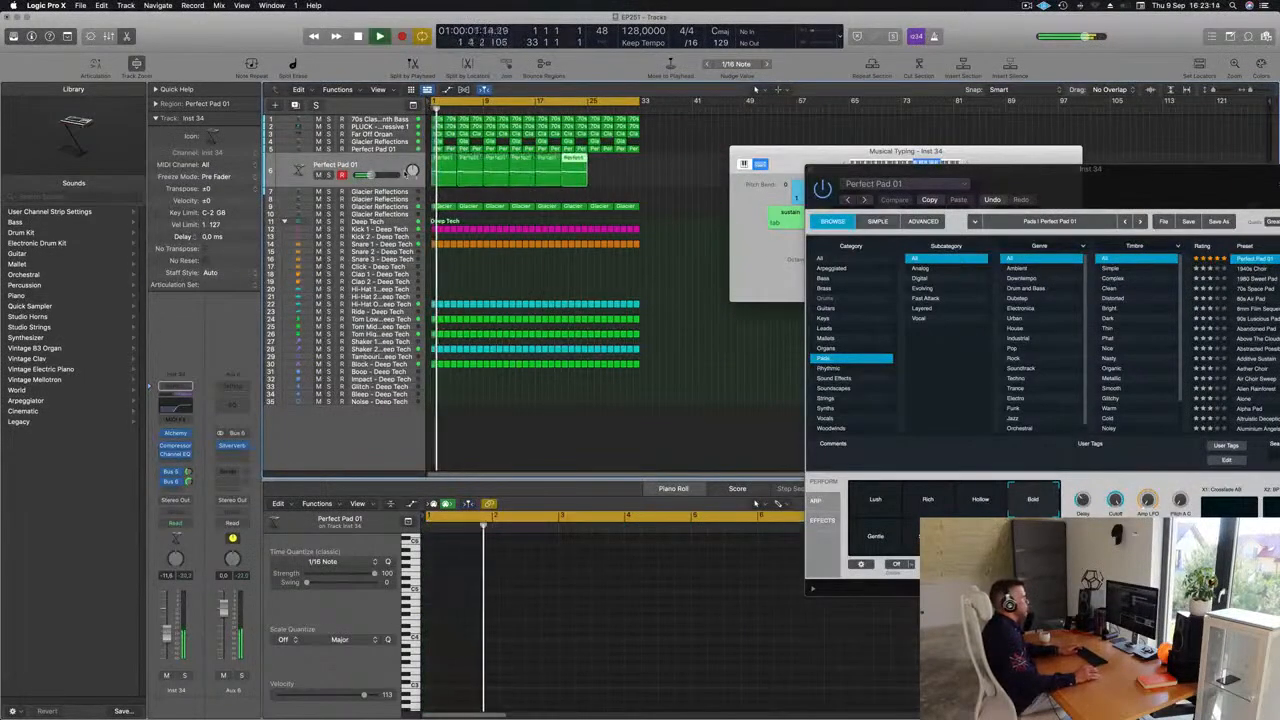
Close the Musical Typing window and the Alchemy plug-in window to clear the arrangement.
left_click_drag(821, 153, 687, 173)
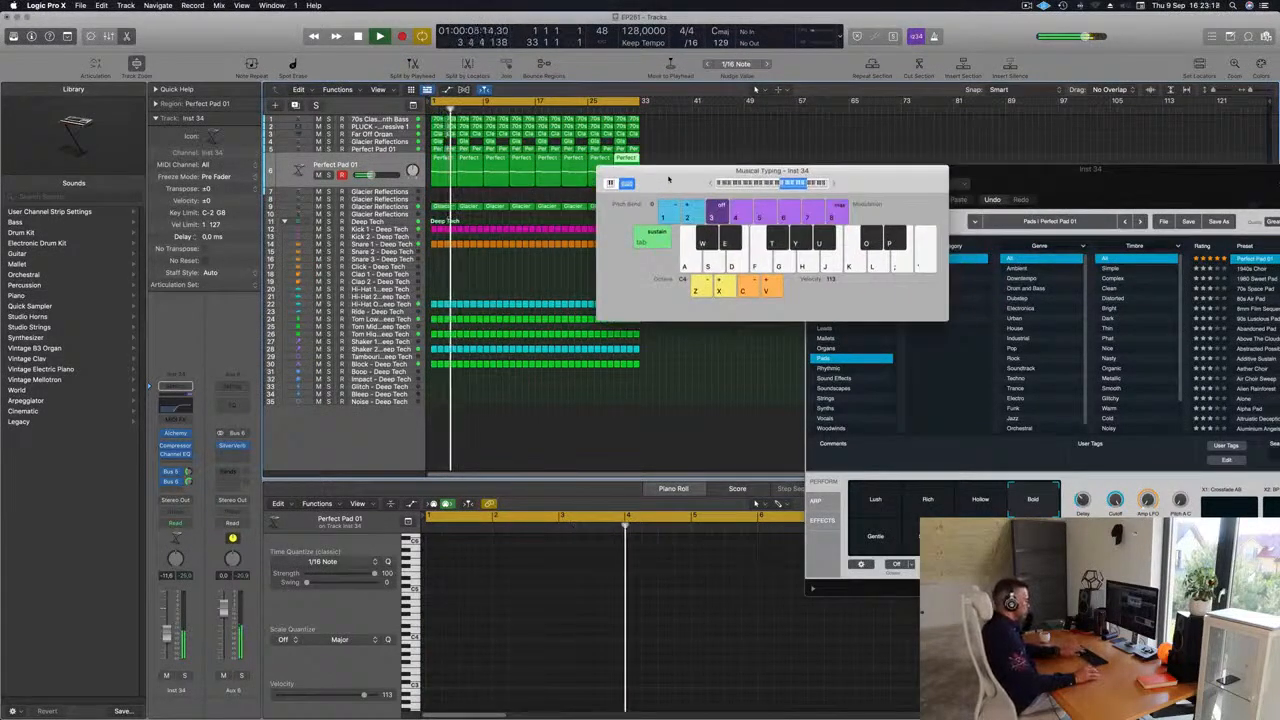
key("super+k")
left_click(729, 151)
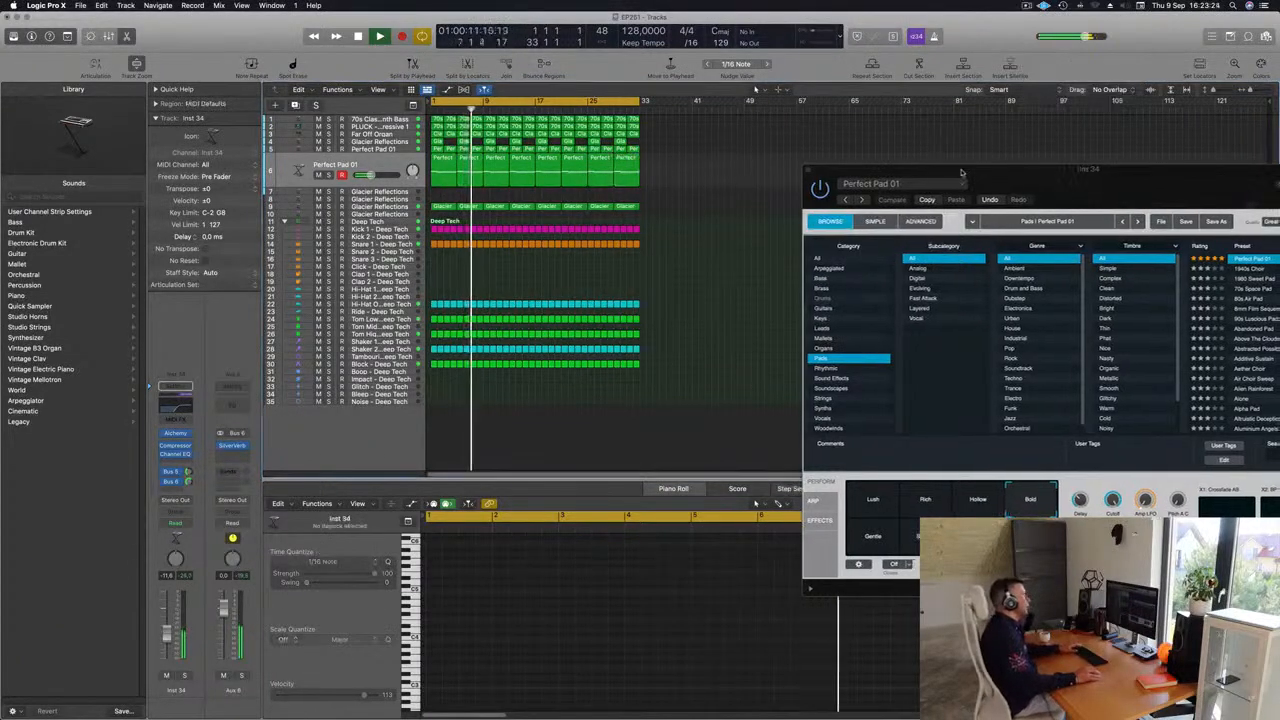
left_click_drag(825, 169, 674, 181)
left_click(661, 181)
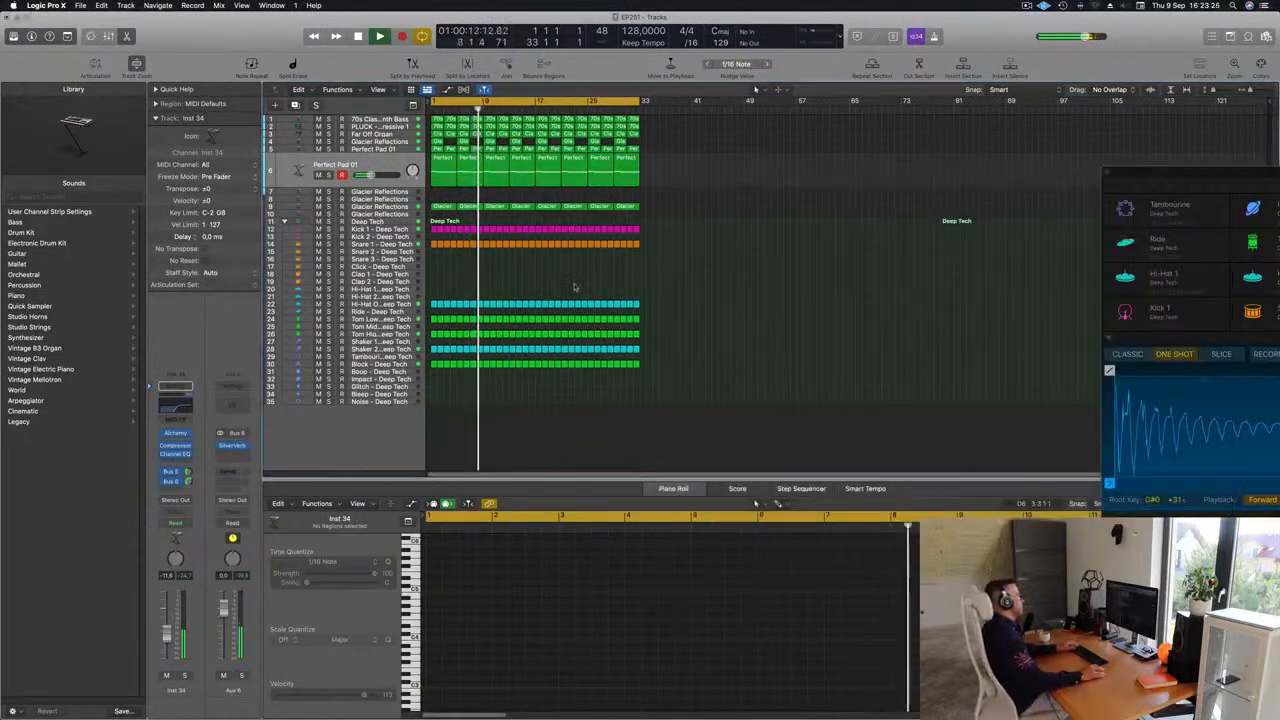
Select every region in the arrangement and repeat the whole 32-bar block once, up to bar 65.
scroll(559, 289, "right", 2)
scroll(559, 289, "right", 2)
scroll(562, 290, "left", 3)
key("Return")
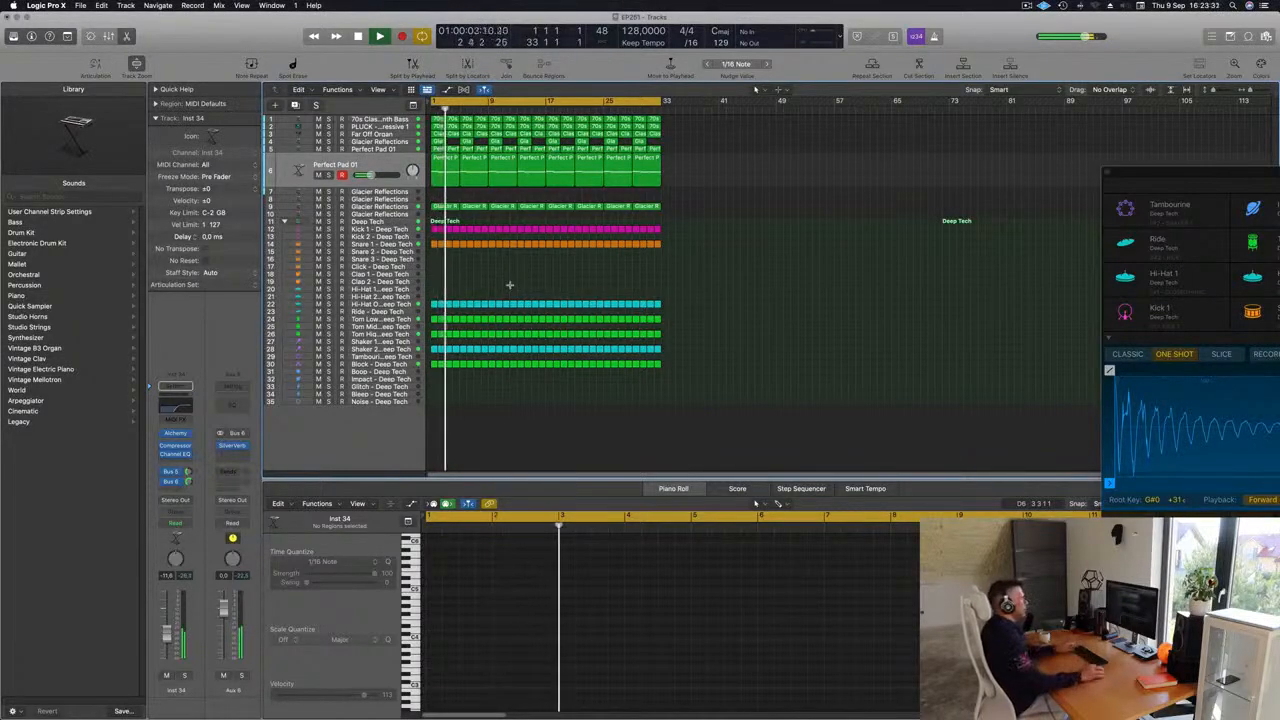
key("super+a")
key("super+r")
key("super+Left")
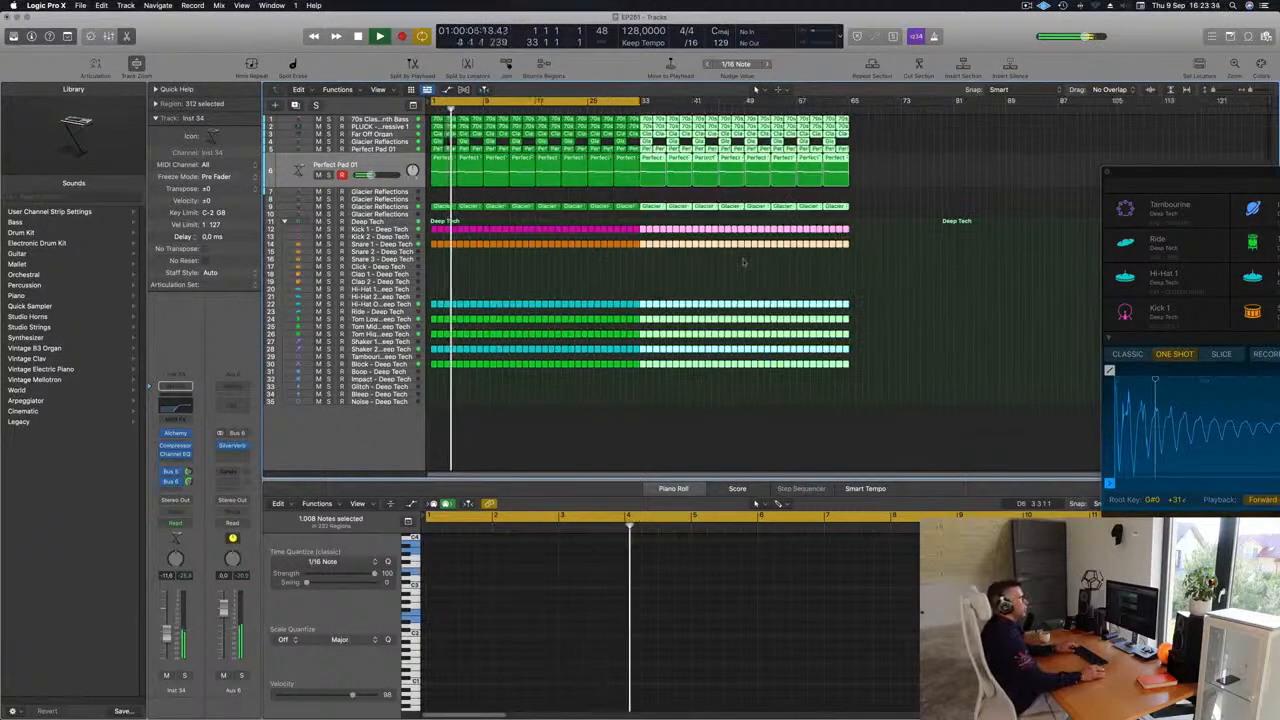
Extend the cycle range to bar 65 and restart playback from bar 1.
left_click(914, 217)
left_click_drag(645, 101, 848, 106)
key("Return")
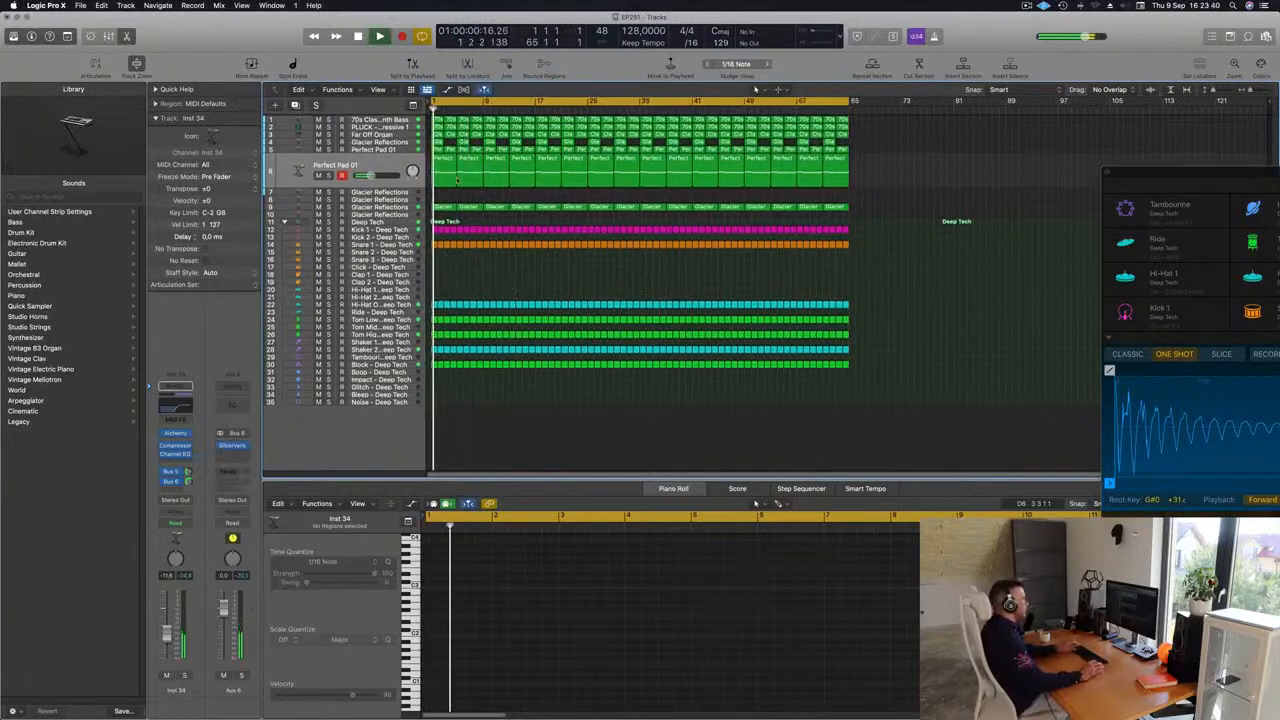
Delete the duplicated pad melody's regions before bar 17 on track 6 and replay from bar 1.
left_click(438, 172)
key("Delete")
left_click_drag(446, 178, 518, 180)
key("Delete")
key("Return")
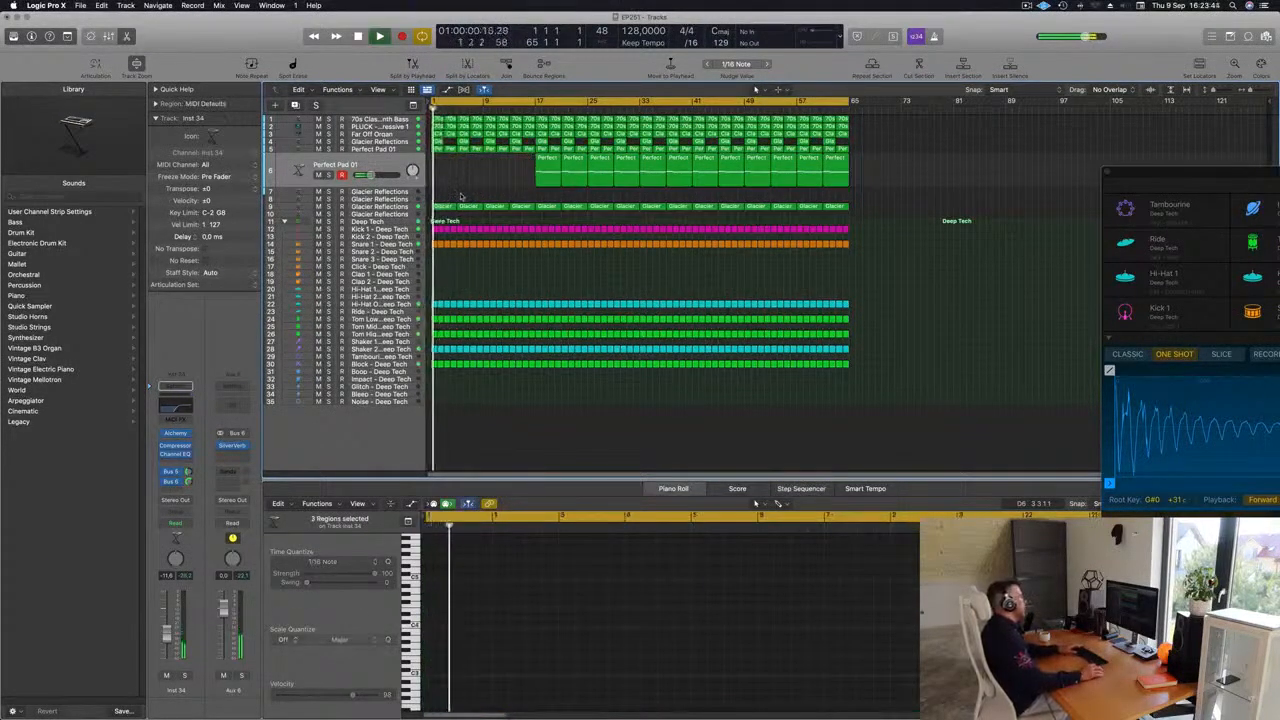
Delete the Glacier Reflections regions before bar 17 on track 9.
left_click(401, 208)
key("Return")
left_click(329, 198)
left_click(329, 198)
left_click_drag(441, 169, 519, 189)
key("Delete")
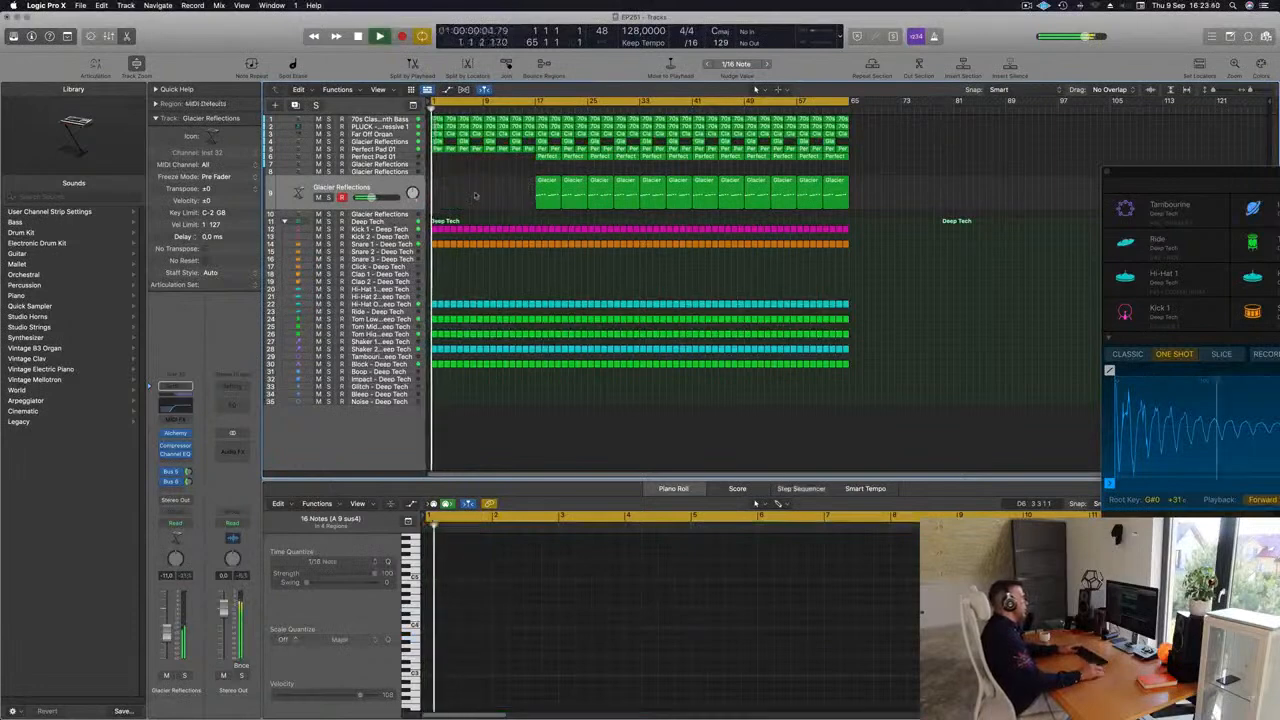
Delete the original Perfect Pad 01 regions before bar 17 on track 5 and replay from bar 1.
left_click(411, 151)
key("Return")
left_click_drag(441, 190, 522, 164)
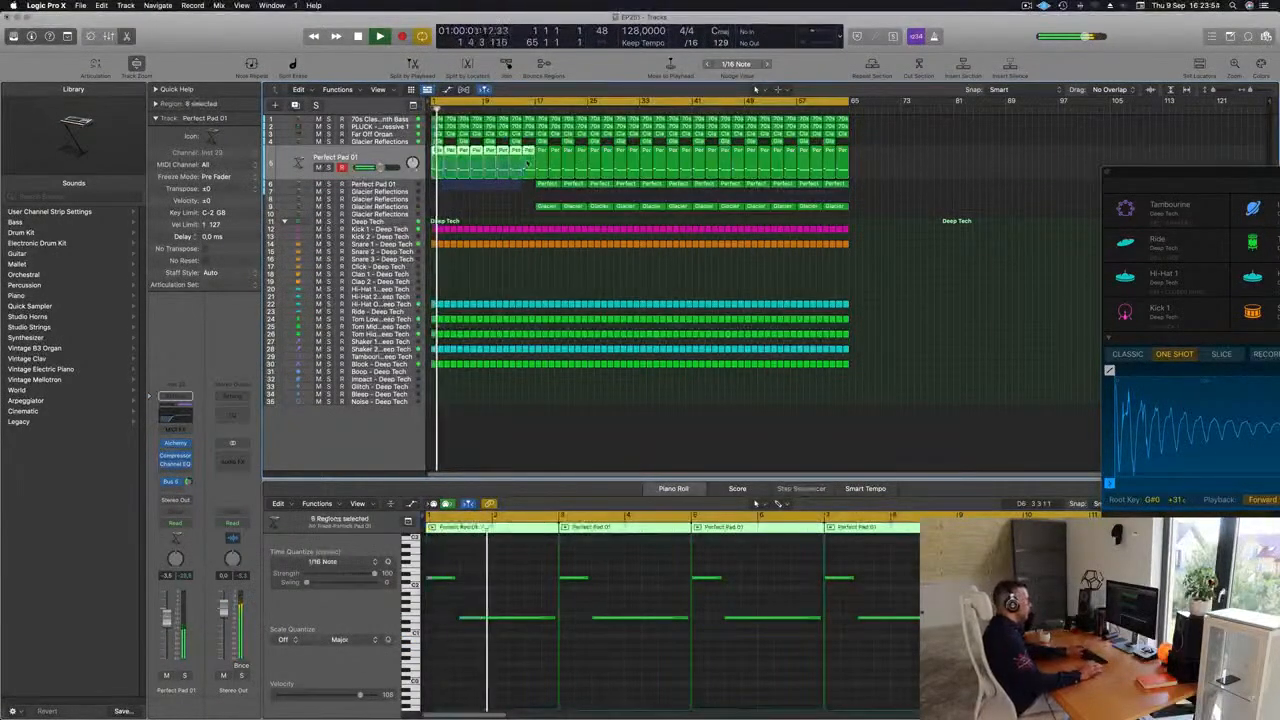
key("Delete")
key("Return")
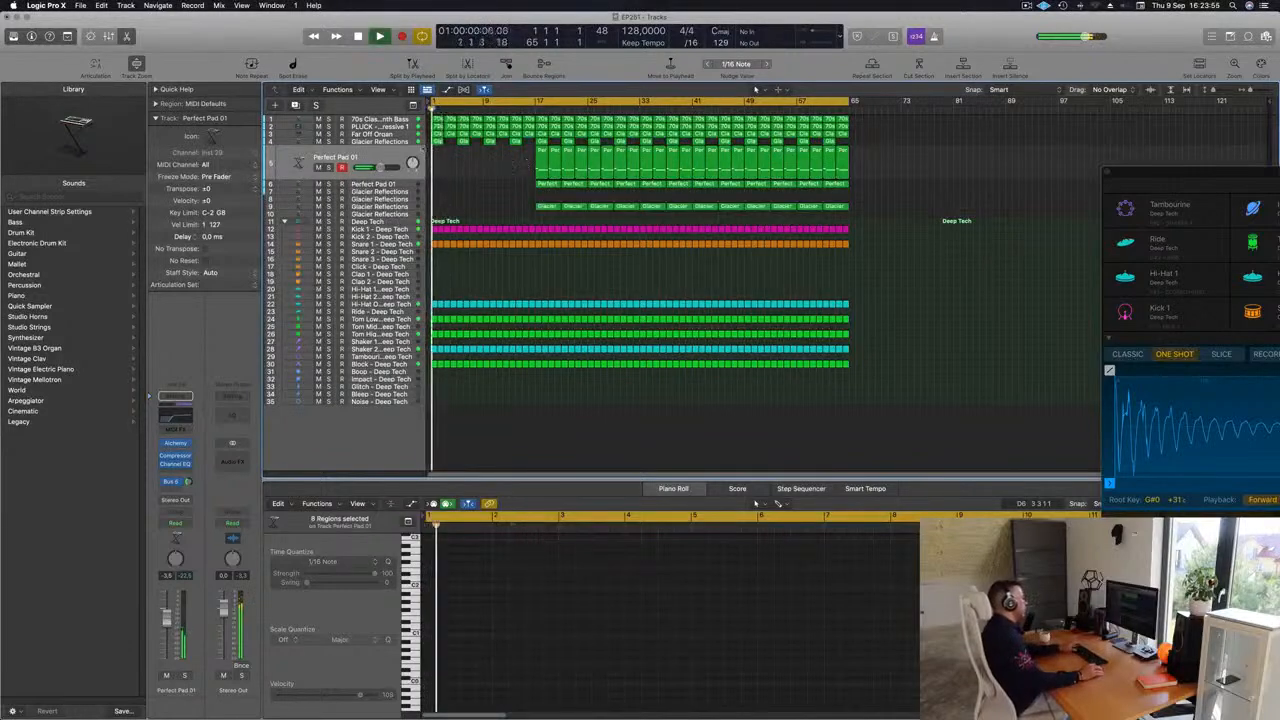
Delete the PLUCK track's regions before bar 9 and replay the intro from bar 1.
left_click(384, 143)
left_click(450, 212)
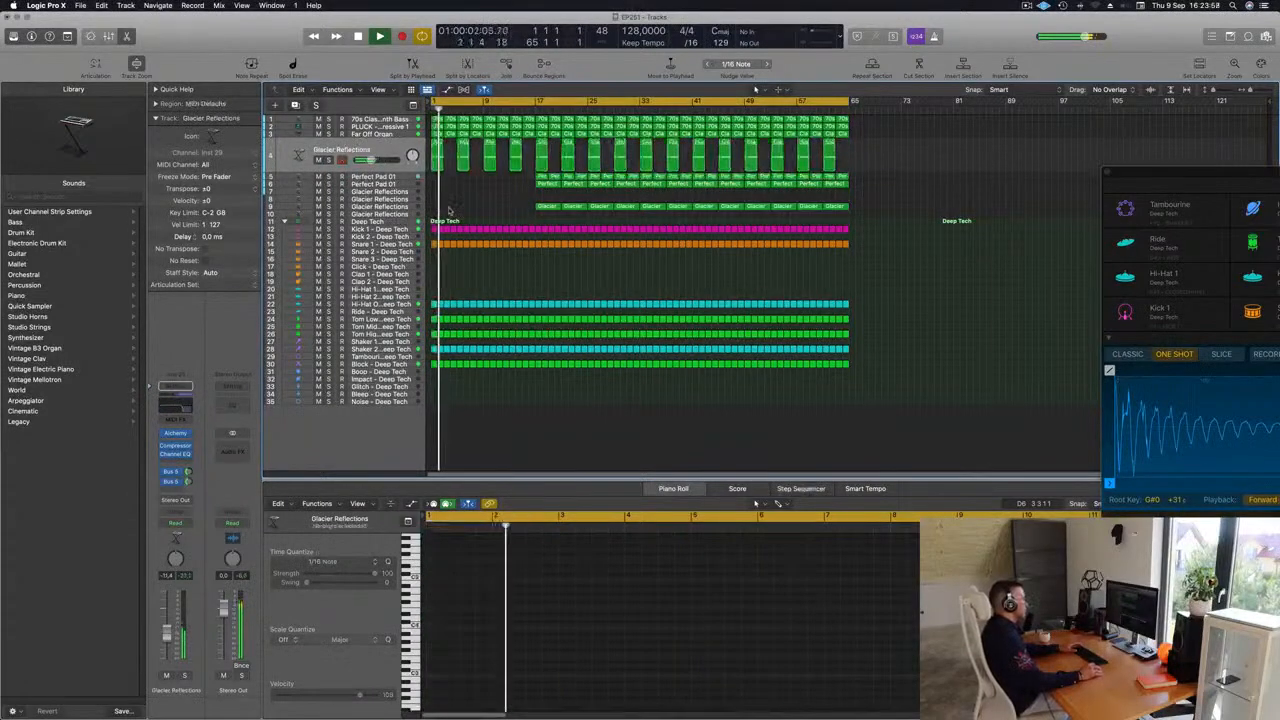
key("Return")
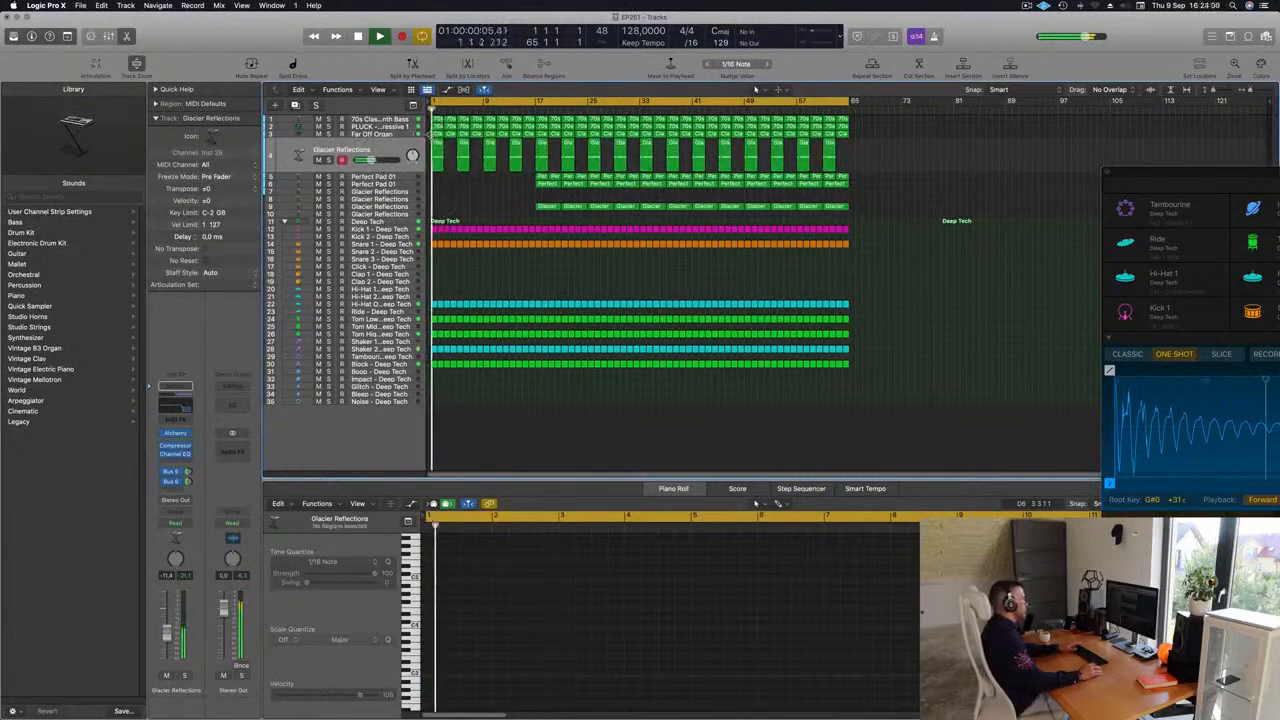
left_click(404, 128)
left_click(465, 209)
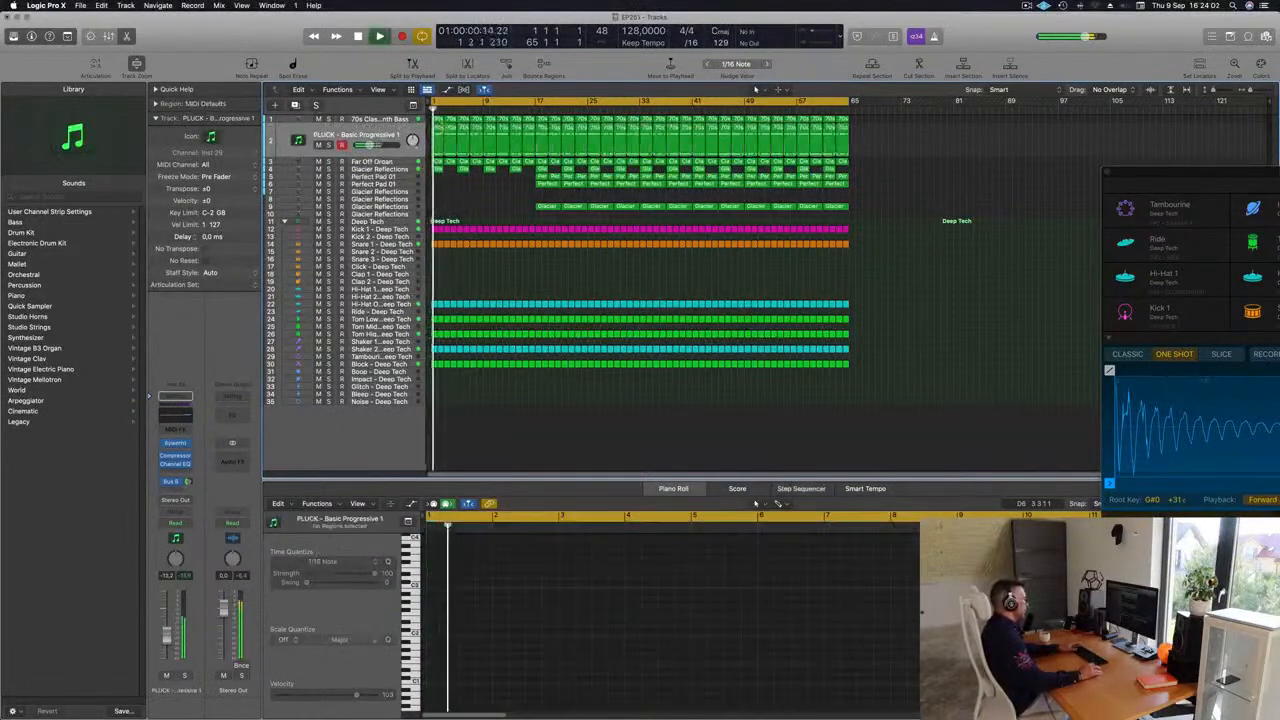
left_click(437, 121)
key("Delete")
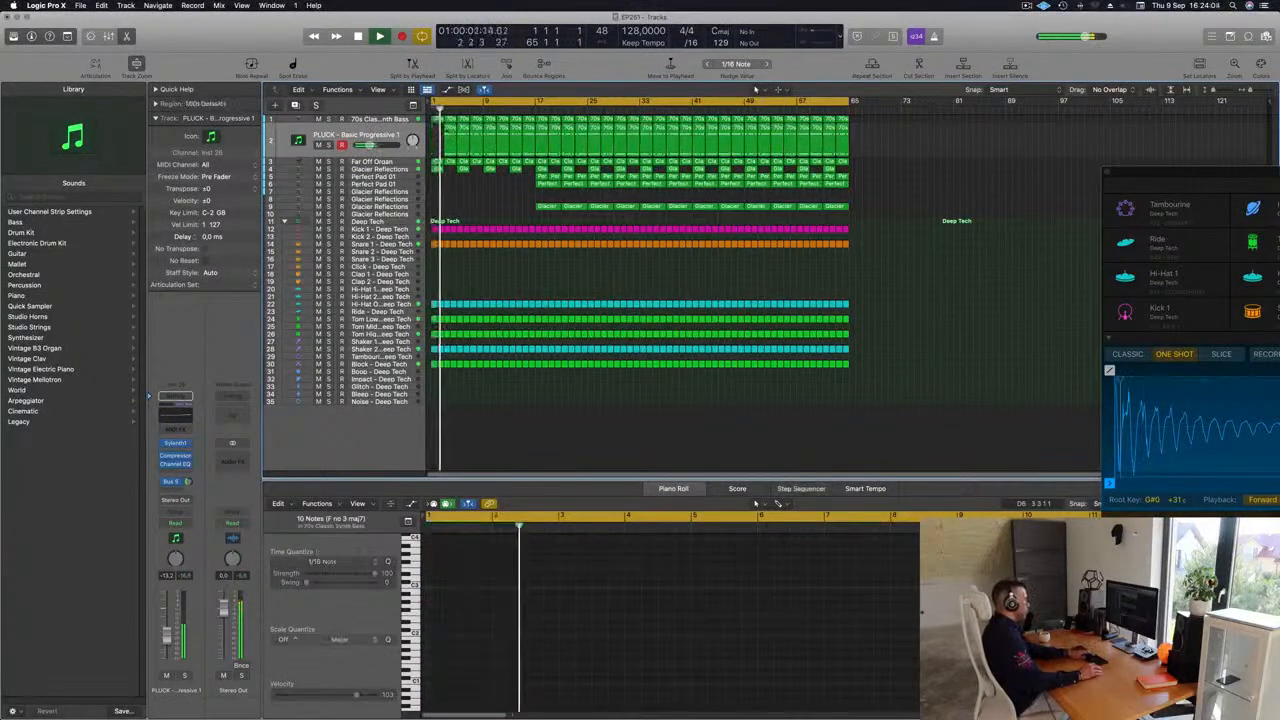
left_click_drag(438, 141, 473, 140)
key("Delete")
key("Return")
Delete the Glacier Reflections region at bar 5 on track 4 and replay from bar 1.
left_click(376, 119)
key("Return")
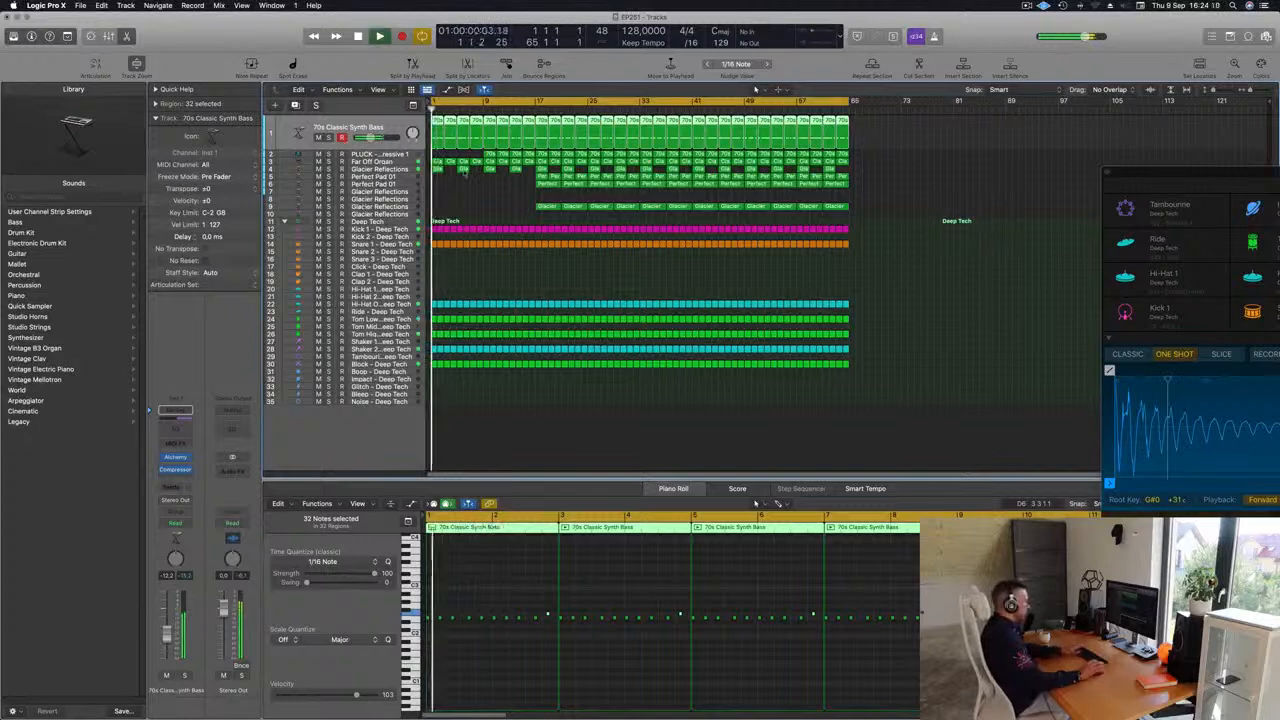
left_click(464, 264)
key("Return")
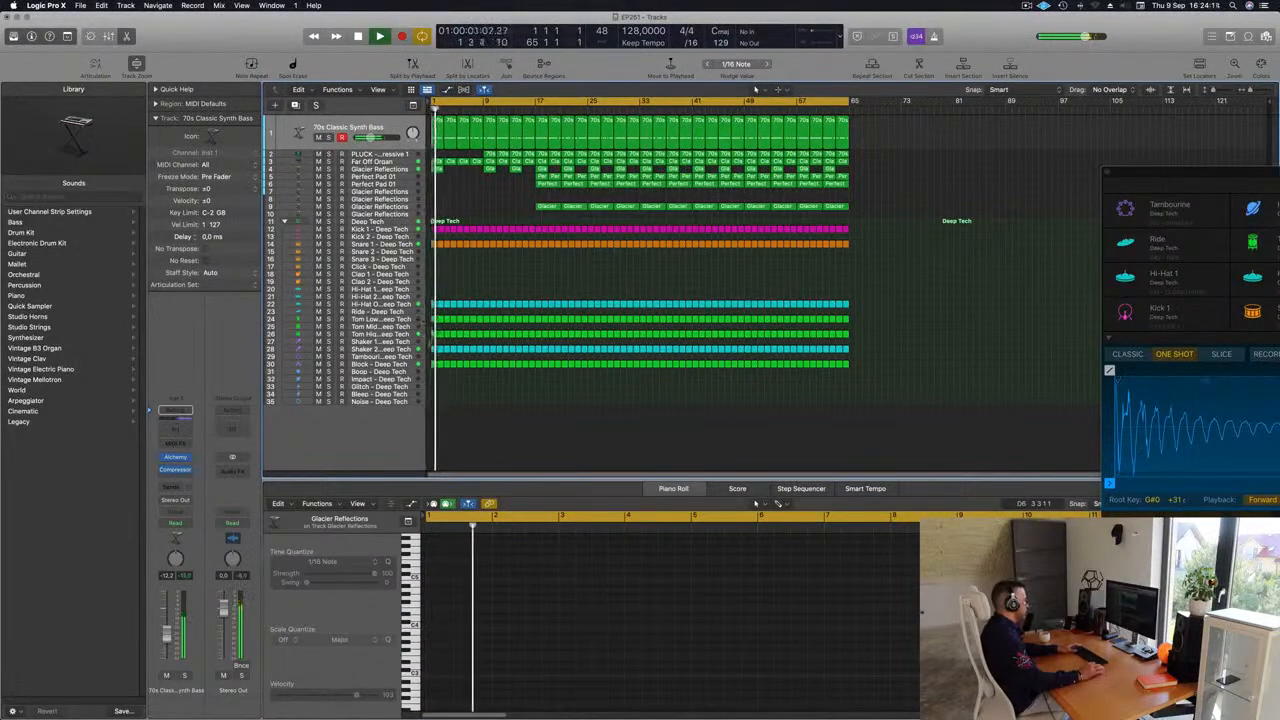
Delete the Block track's regions before bar 17 and replay the intro from bar 1.
left_click_drag(434, 364, 533, 374)
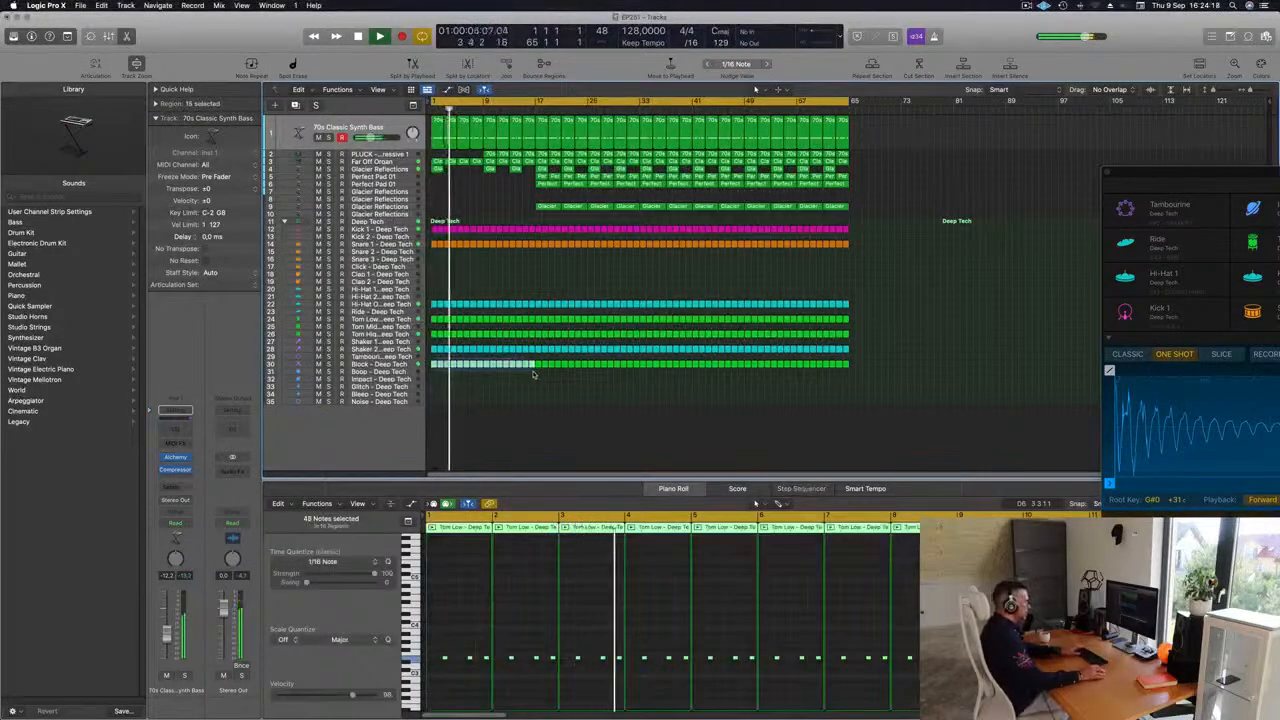
key("Delete")
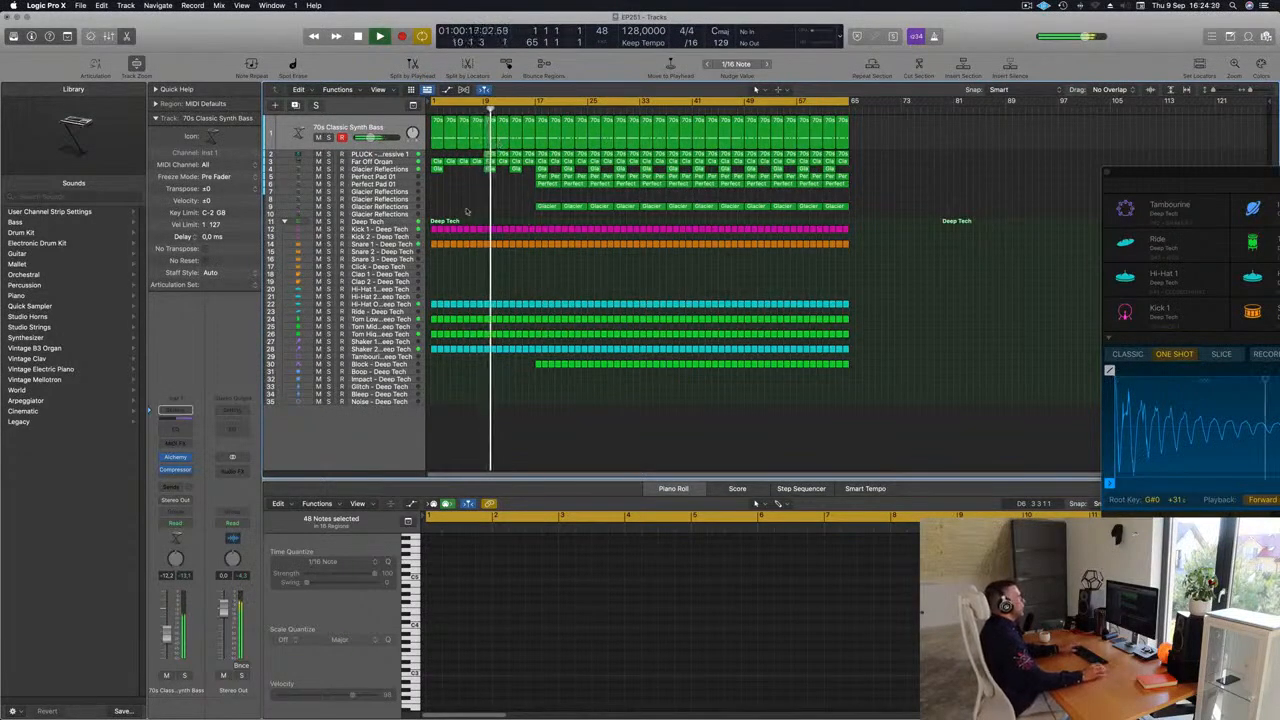
key("Return")
Set the 70s Classic Synth Bass Cutoff to 0% in Alchemy while listening, close the synth and replay from bar 1.
left_click(391, 130)
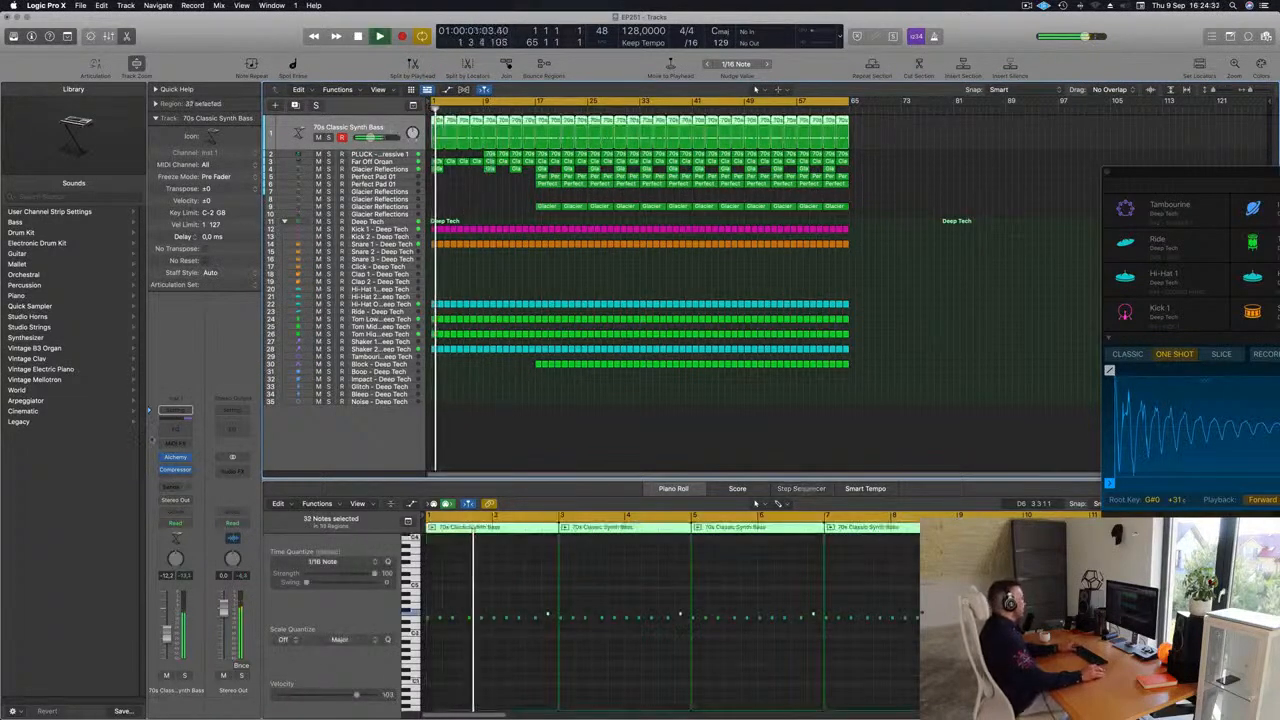
left_click(176, 458)
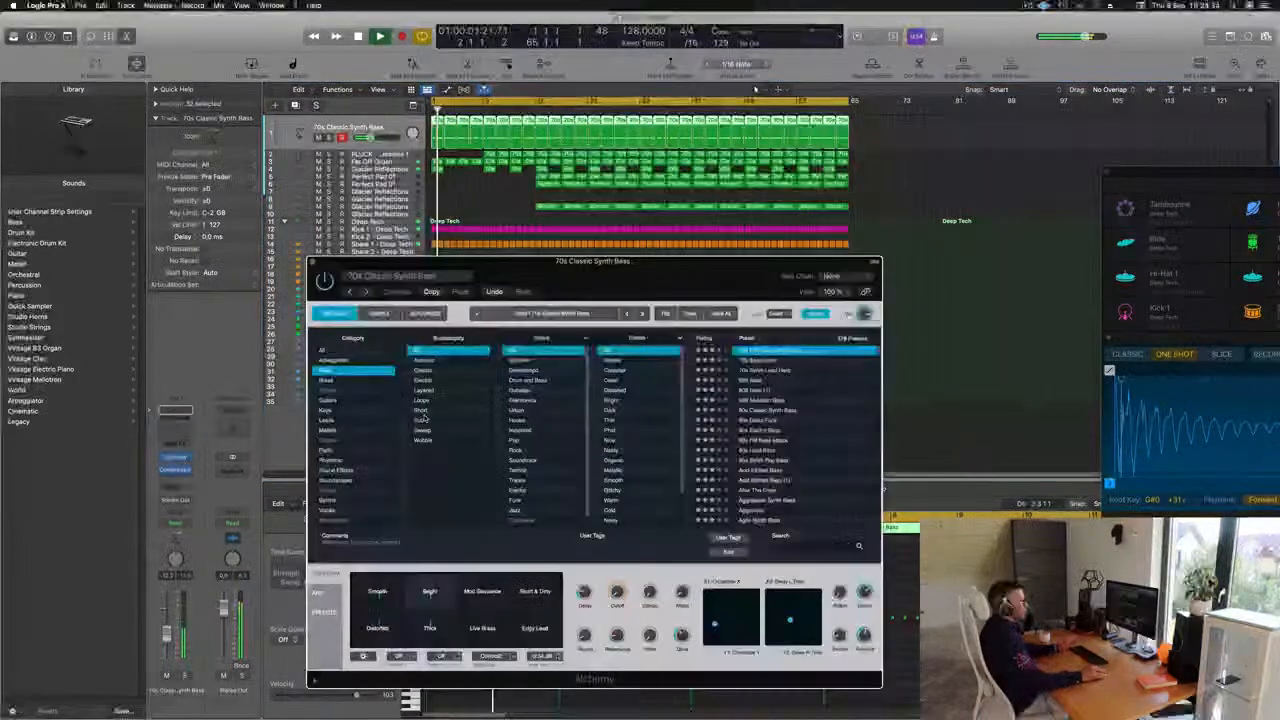
left_click_drag(618, 293, 835, 240)
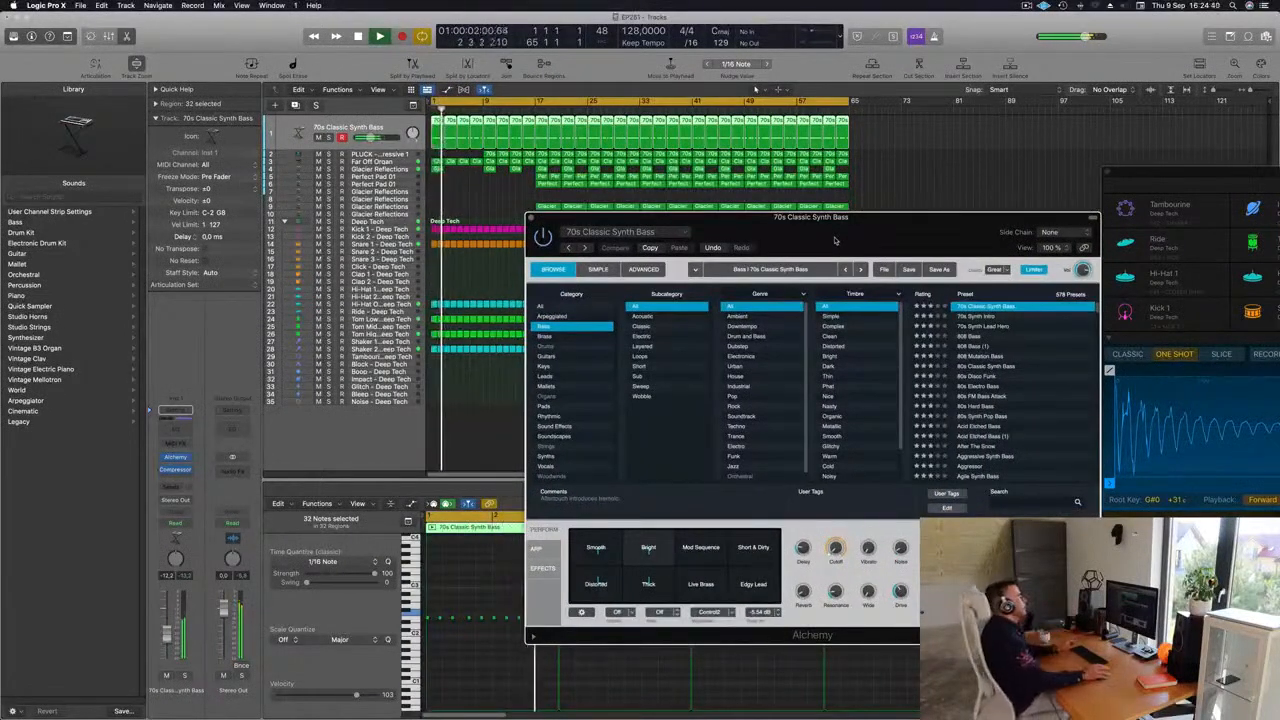
left_click_drag(873, 225, 847, 206)
left_click_drag(793, 529, 800, 549)
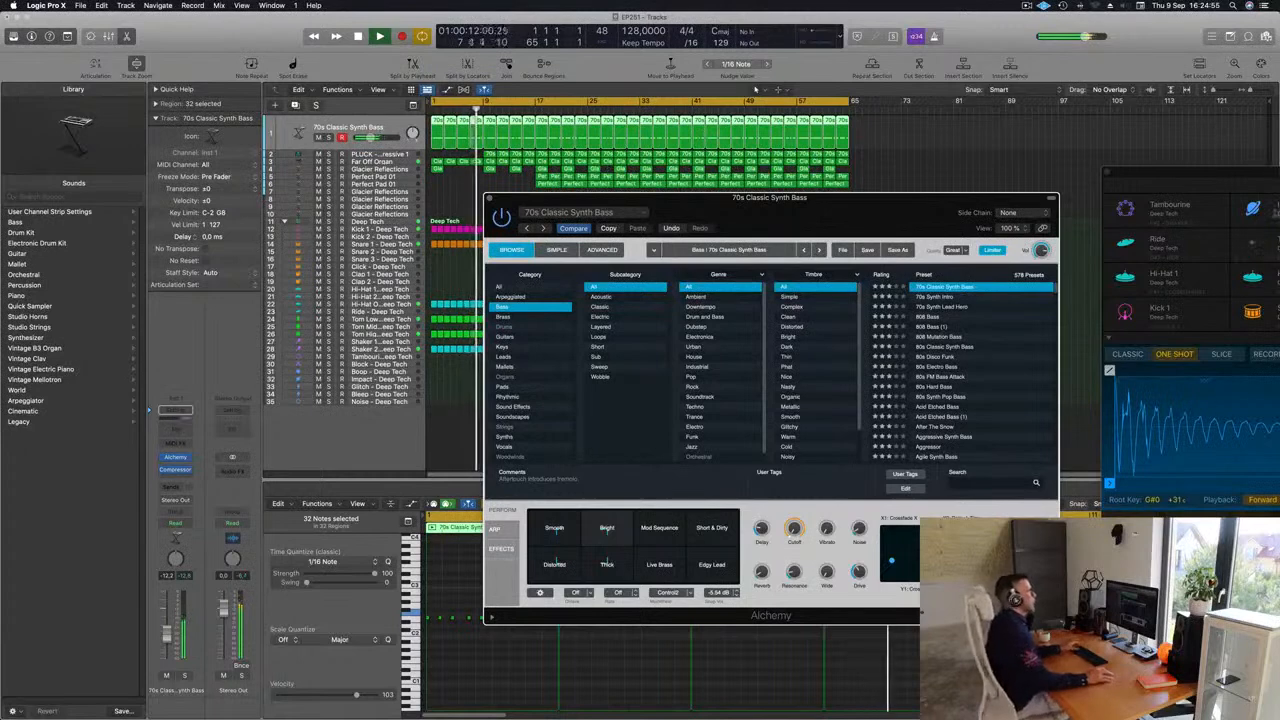
left_click_drag(768, 205, 876, 187)
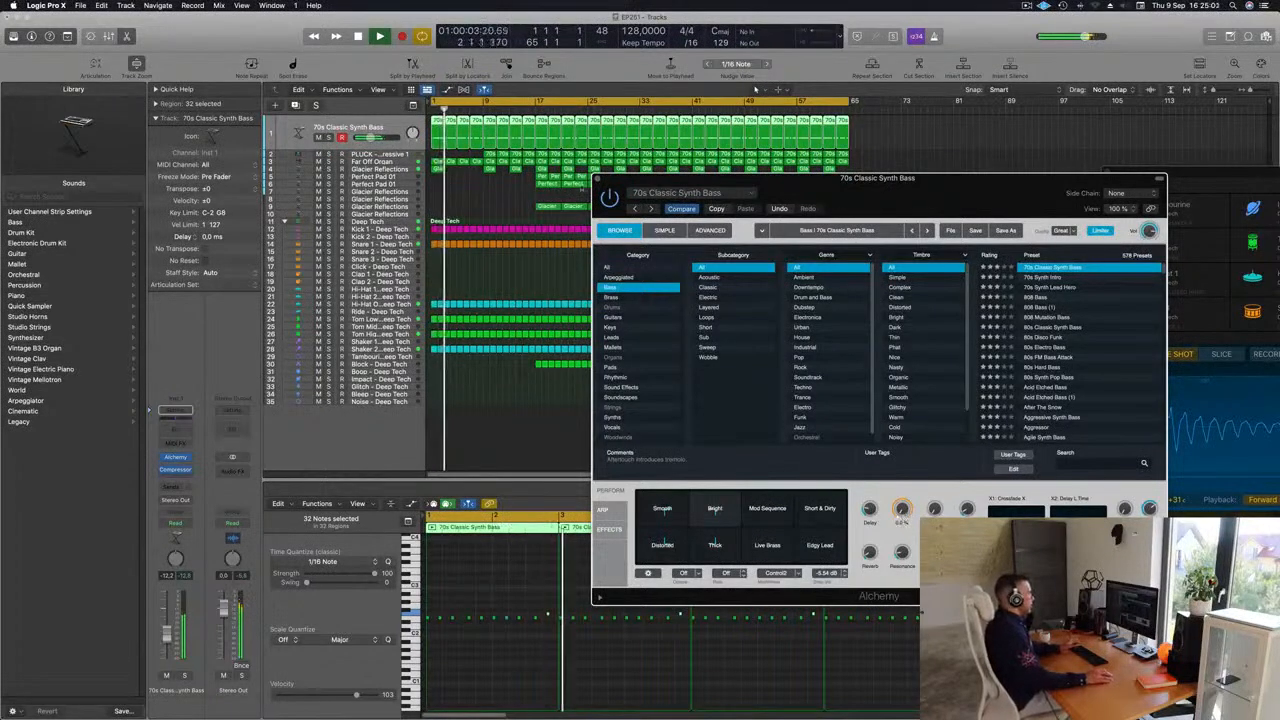
left_click(597, 180)
key("Return")
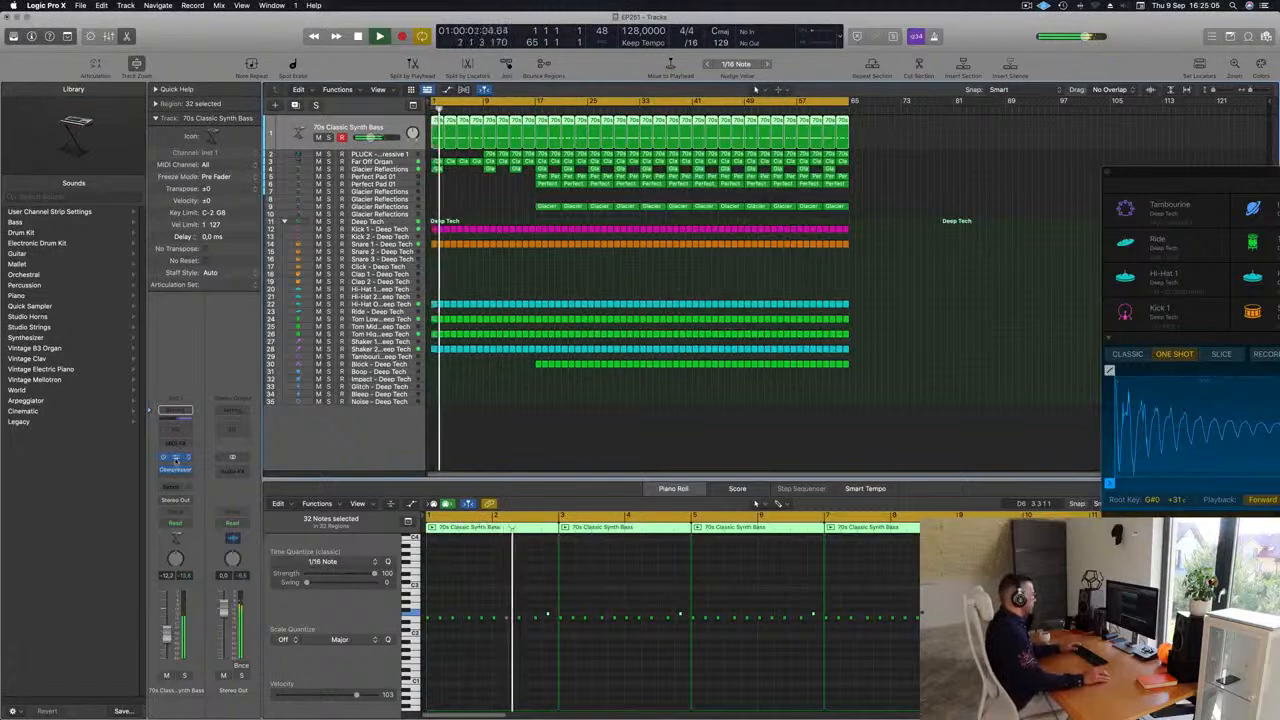
Adjust the bass Compressor's release time by ear, trying 5 ms and 410 ms, and close the compressor.
left_click(175, 457)
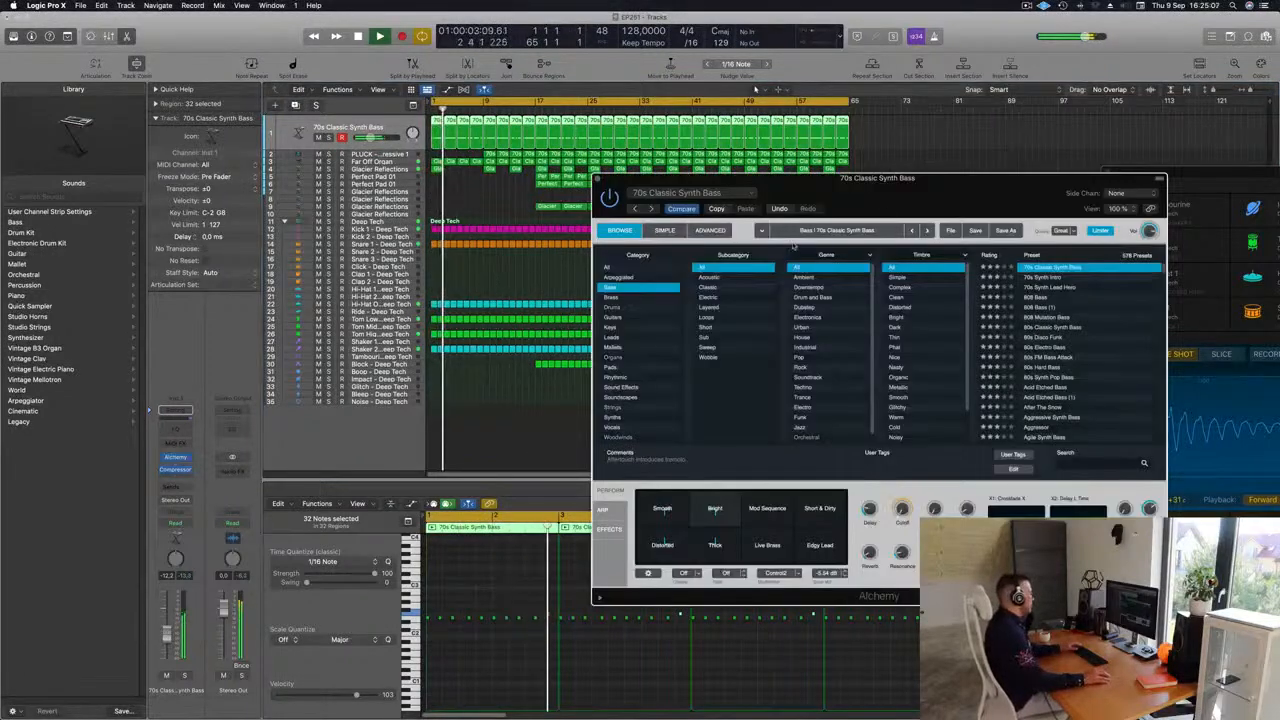
left_click(175, 470)
left_click_drag(728, 229, 720, 228)
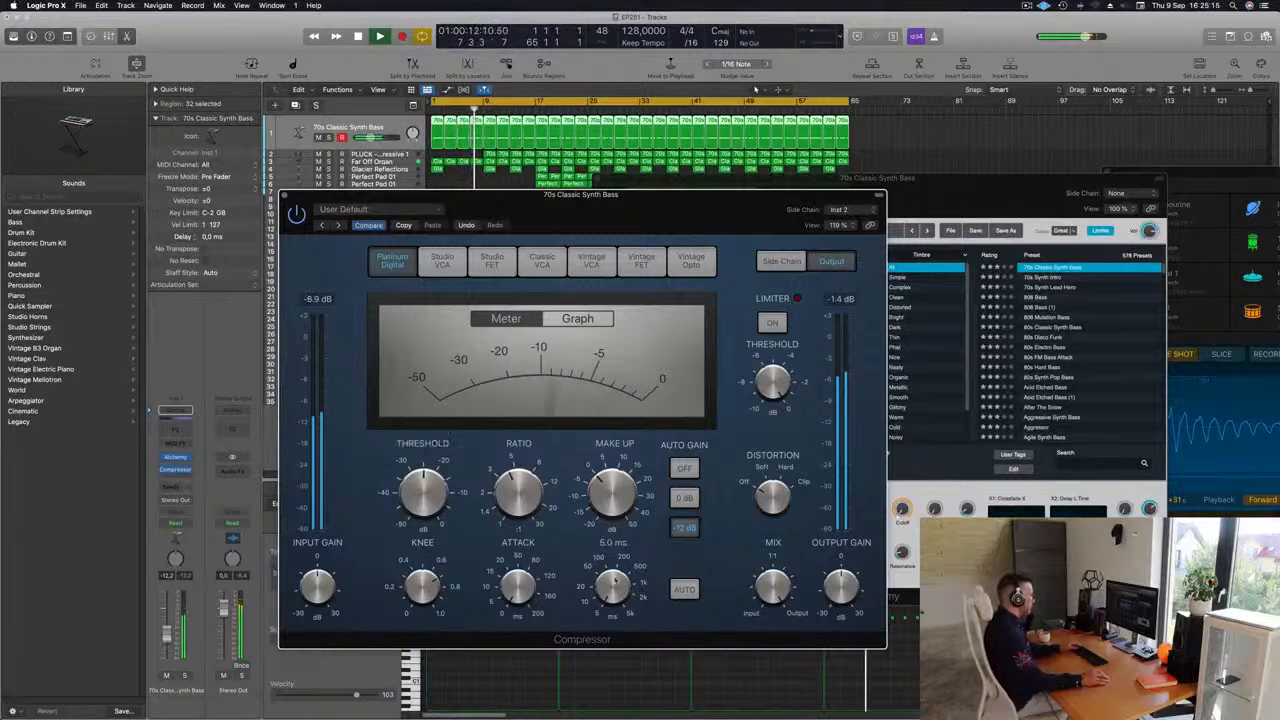
left_click_drag(618, 542, 608, 579)
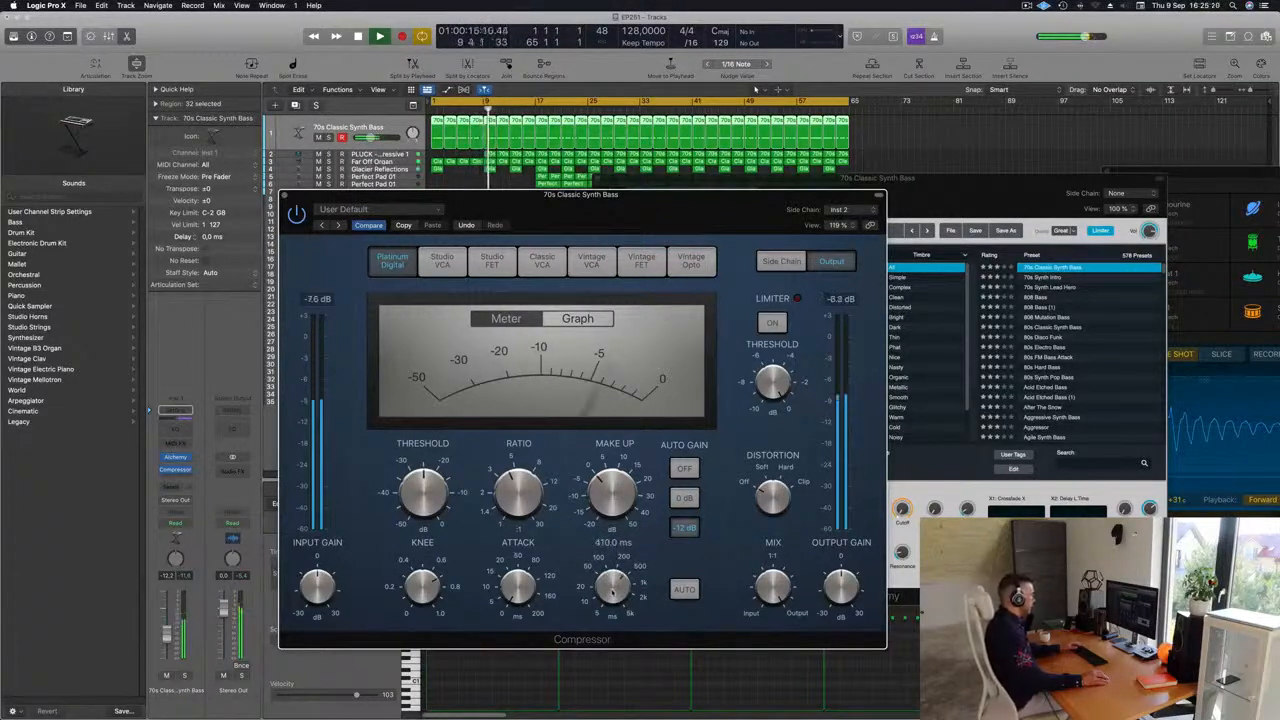
left_click_drag(608, 579, 608, 589)
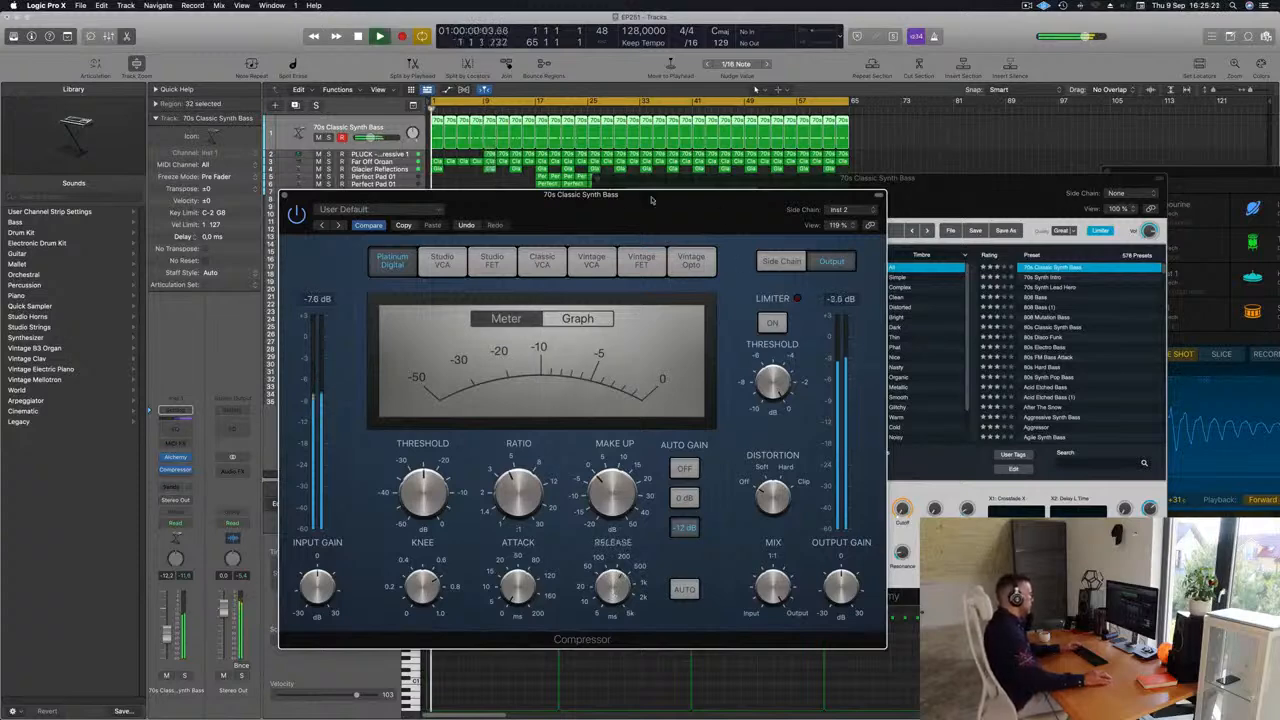
left_click_drag(670, 203, 870, 217)
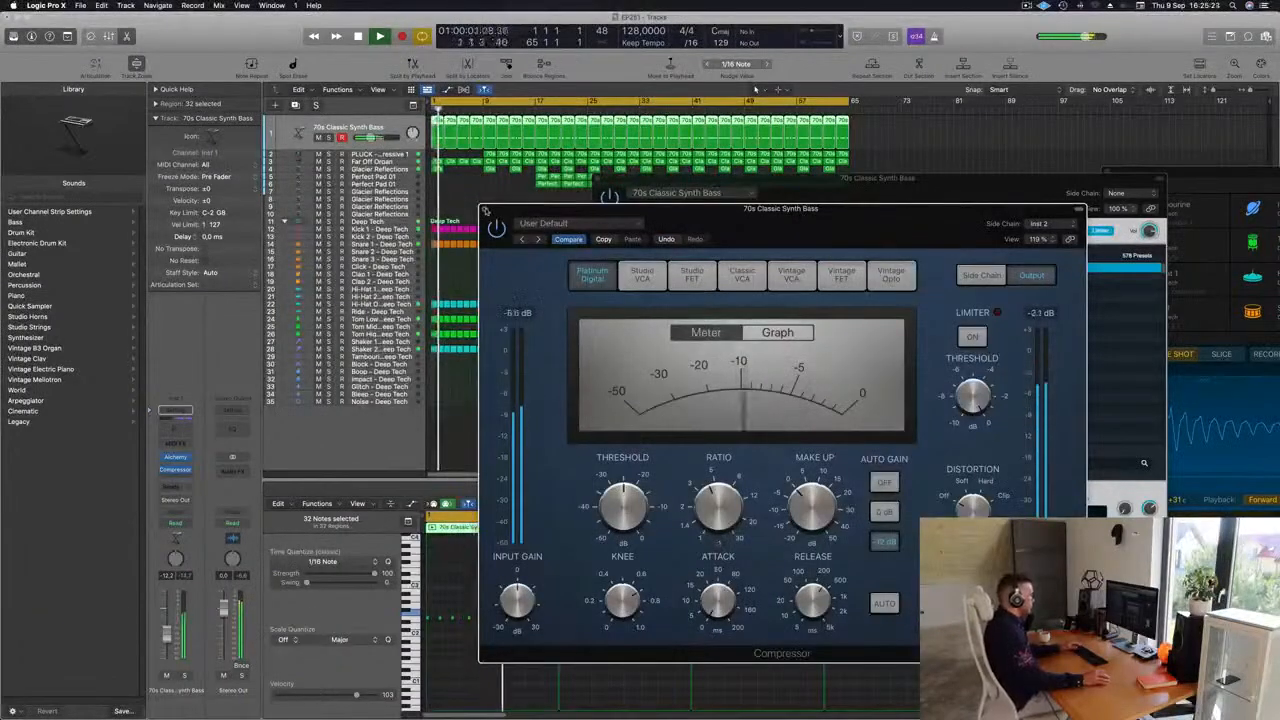
mouse_move(808, 607)
left_click_drag(808, 607, 811, 616)
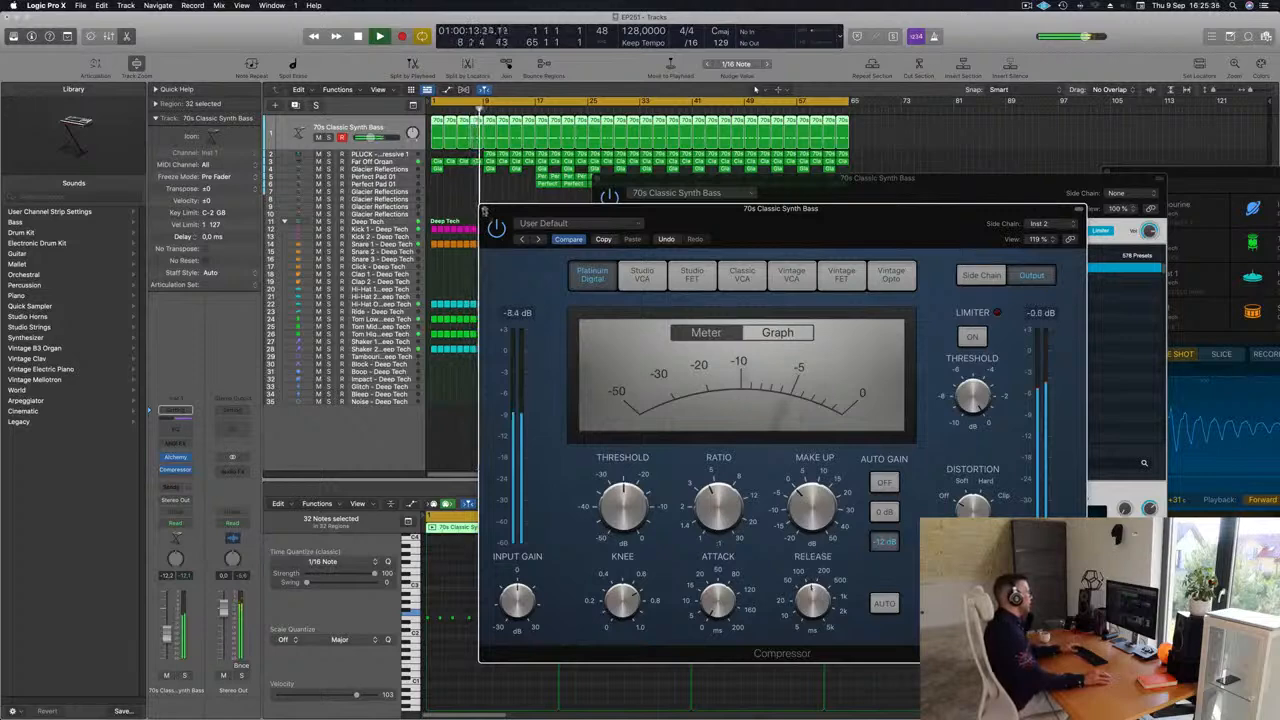
left_click(485, 210)
Restart playback, select the Far Off Organ track and close the bass's Alchemy window.
key("space")
key("space")
left_click(374, 162)
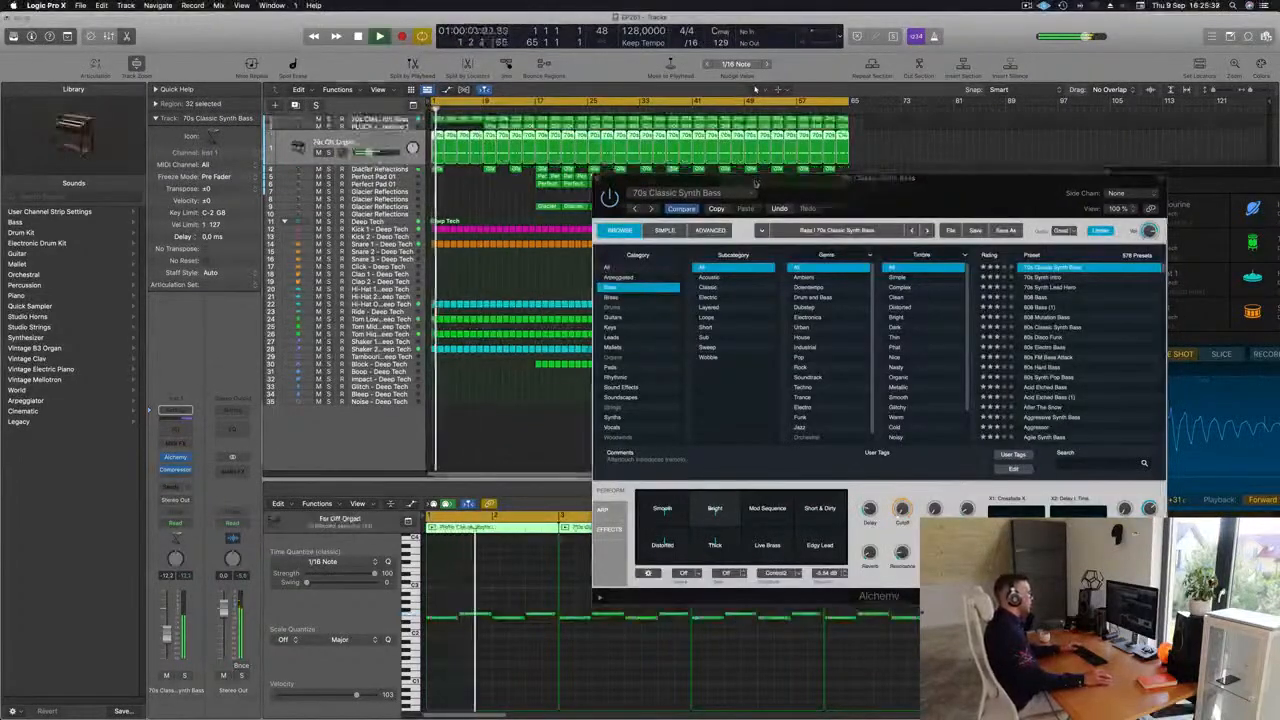
left_click_drag(764, 187, 824, 207)
left_click(657, 199)
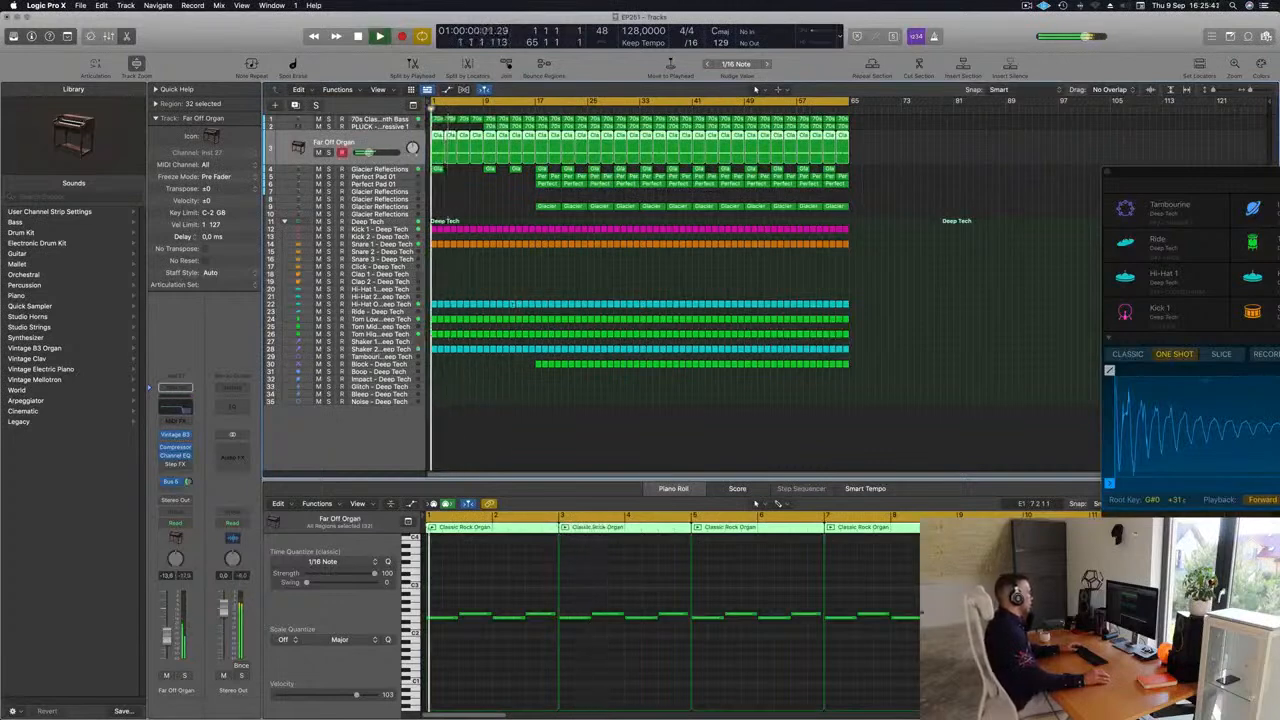
Delete the Tom Low and Tom High regions before bar 17 and the Shaker 2 regions before bar 10.
left_click_drag(432, 316, 513, 339)
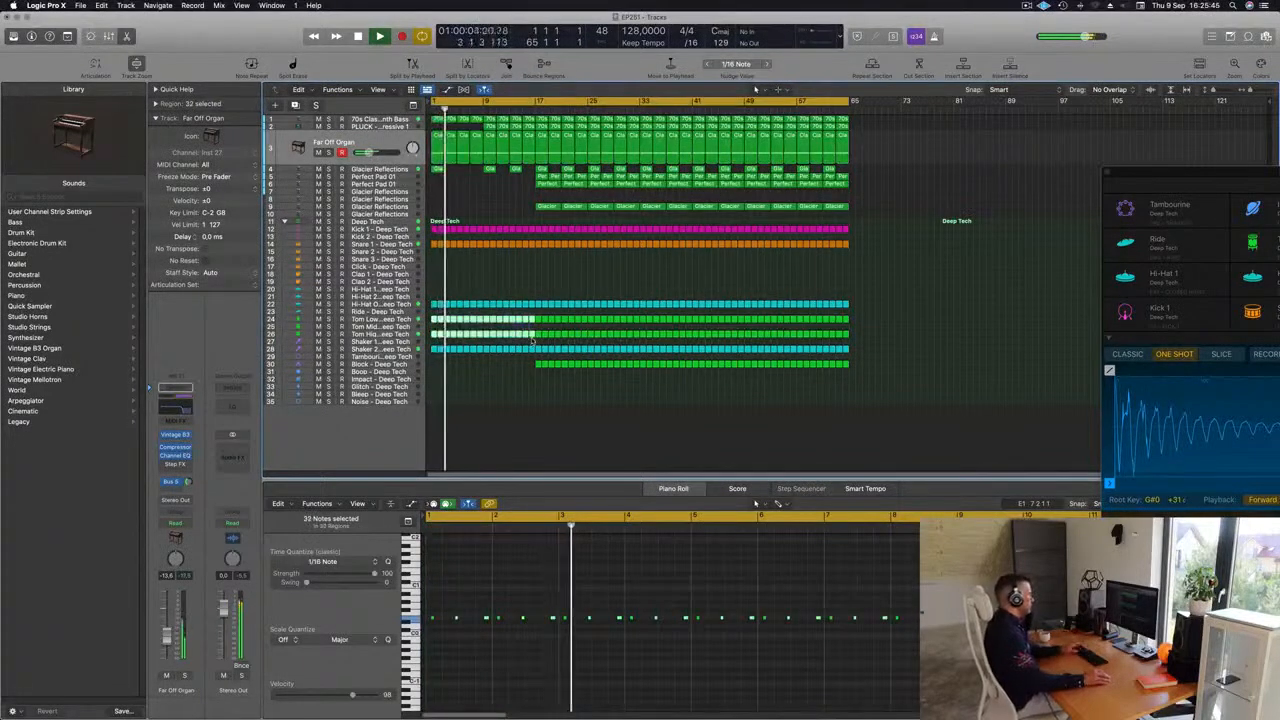
key("Delete")
left_click(329, 341)
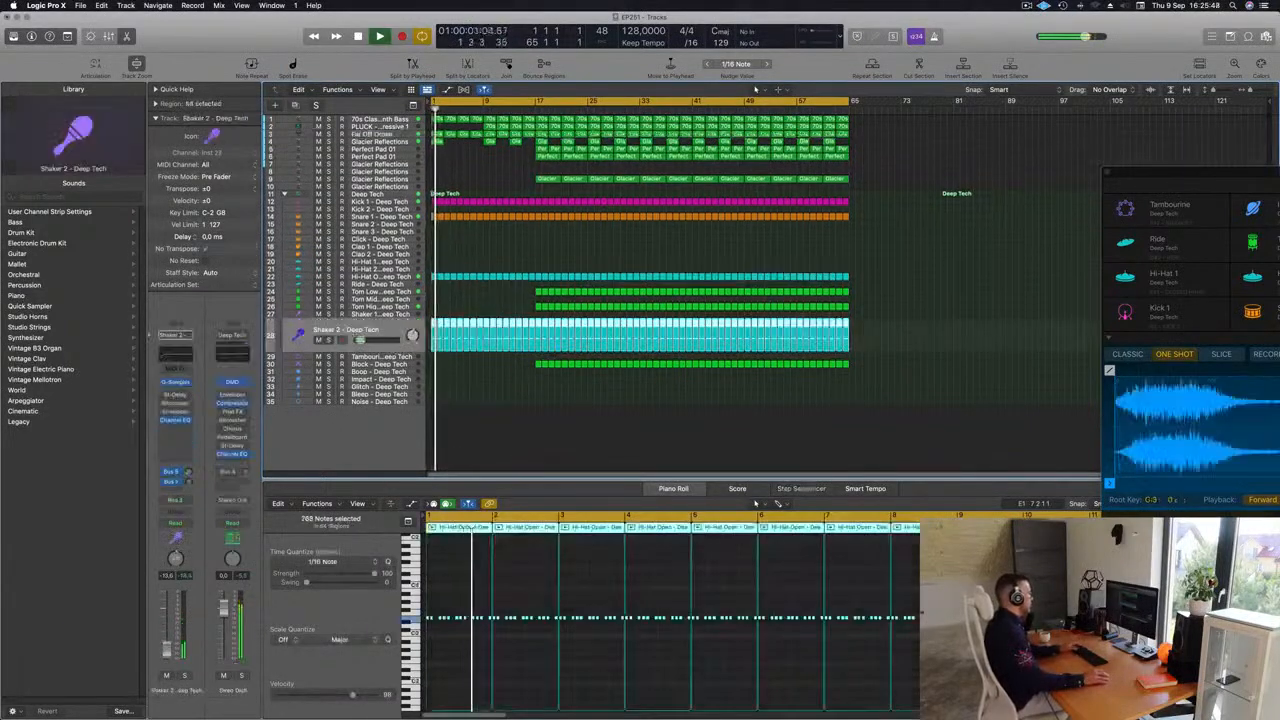
left_click(318, 340)
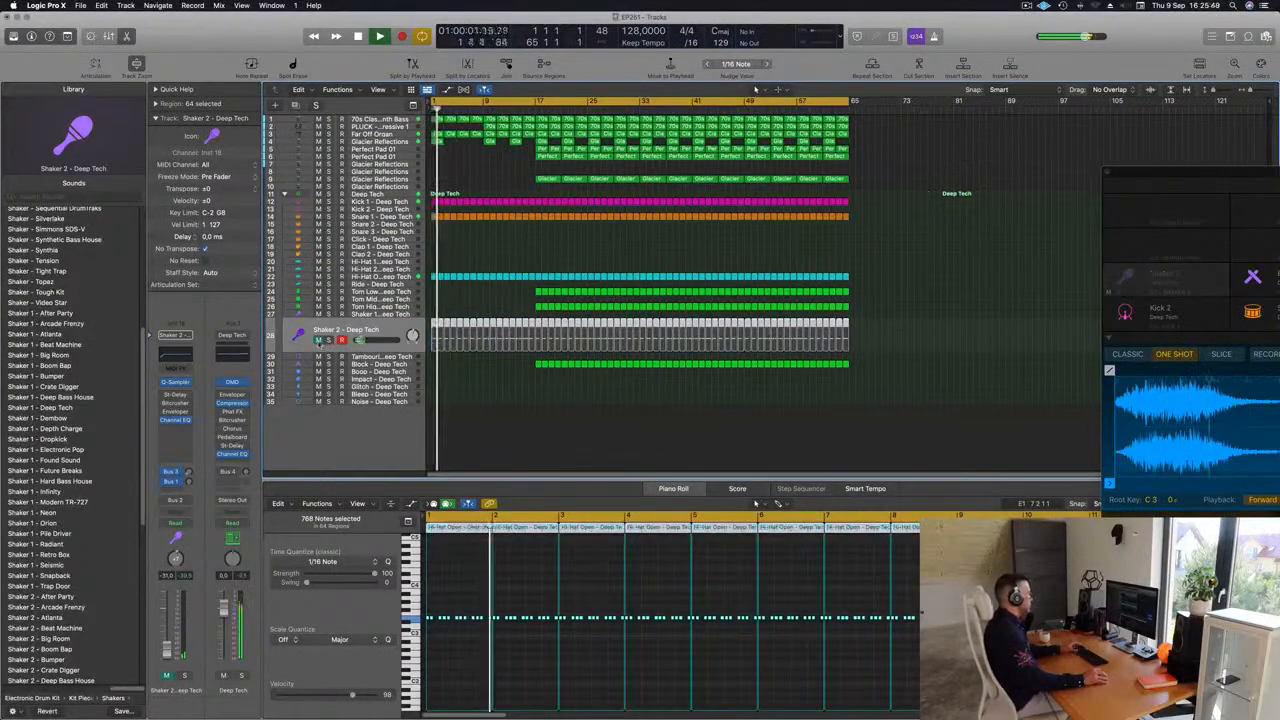
left_click(319, 341)
key("space")
left_click_drag(433, 316, 484, 359)
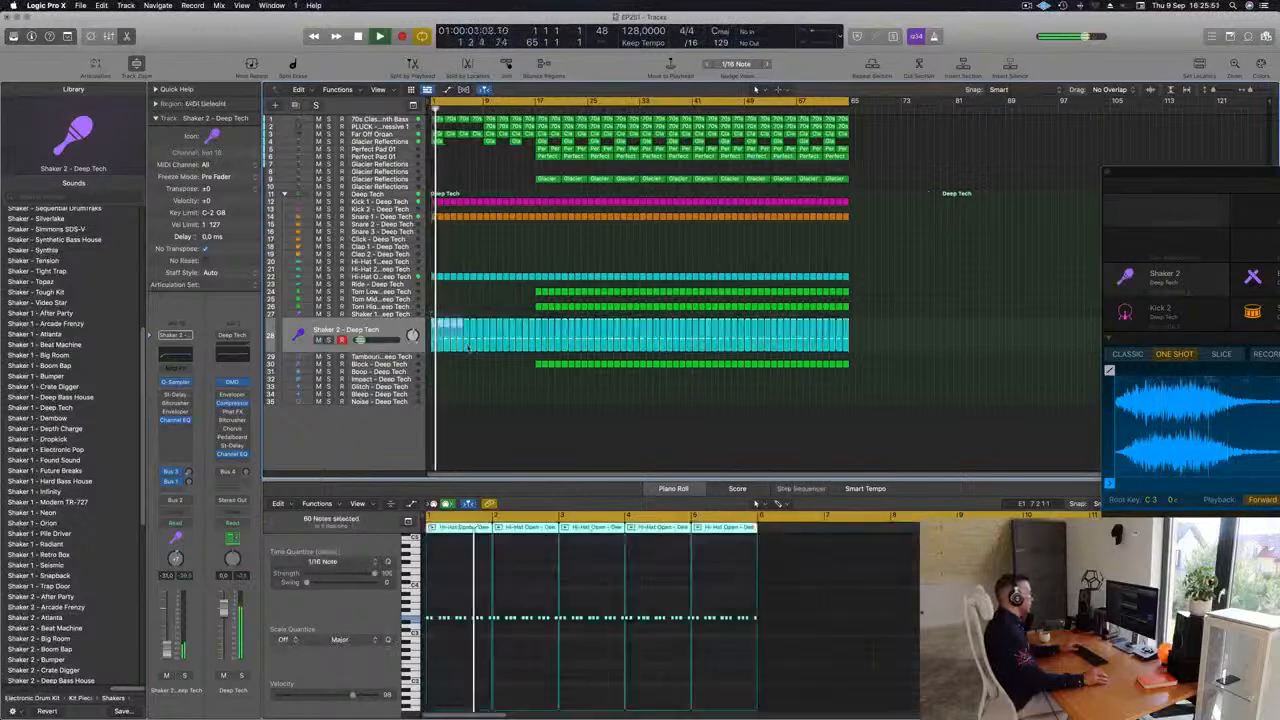
key("BackSpace")
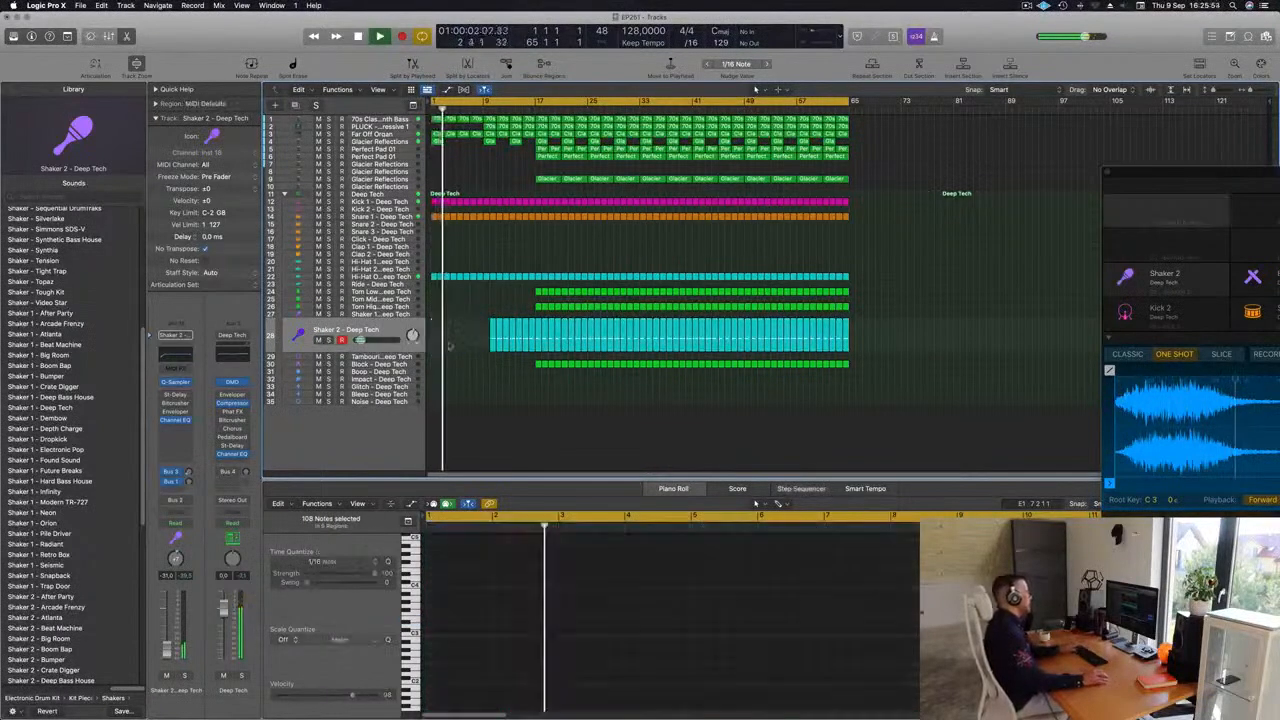
Trim the last beat off the 70s Classic Synth Bass region at bar 3 and replay from bar 1.
key("super+Right")
key("super+Right")
key("super+Right")
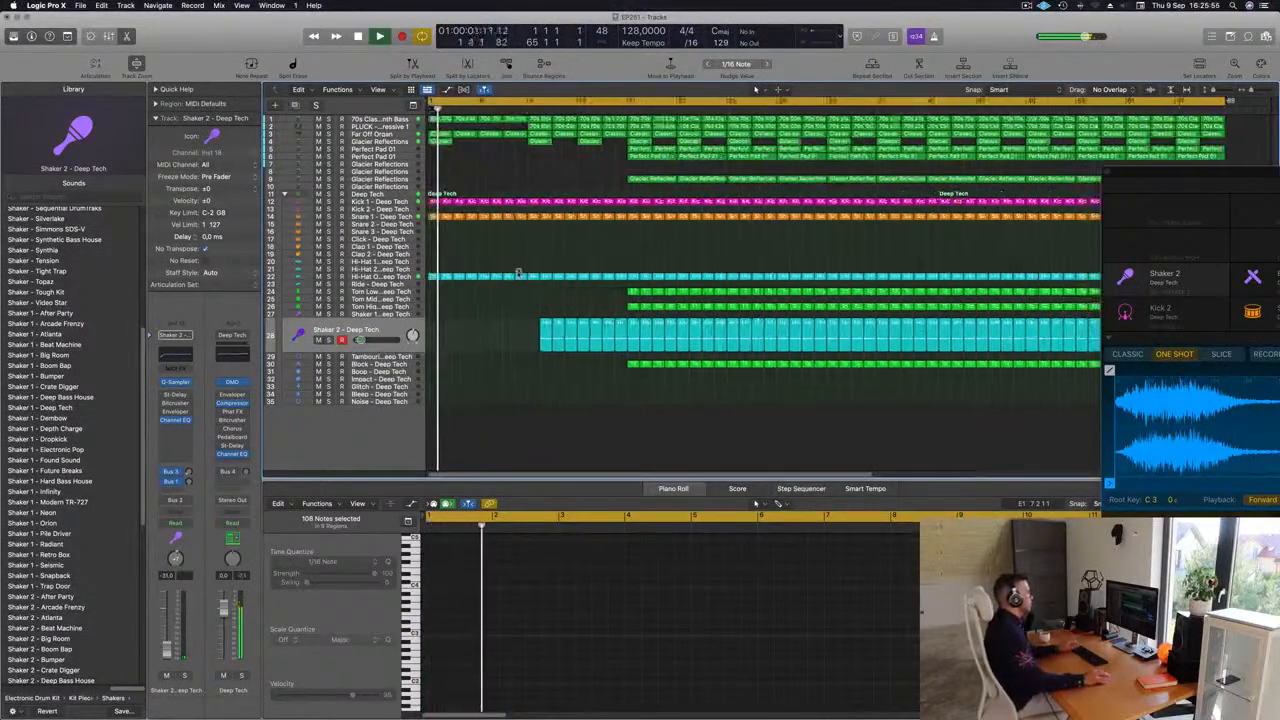
key("super+Left")
key("super+Left")
key("super+Right")
key("super+Right")
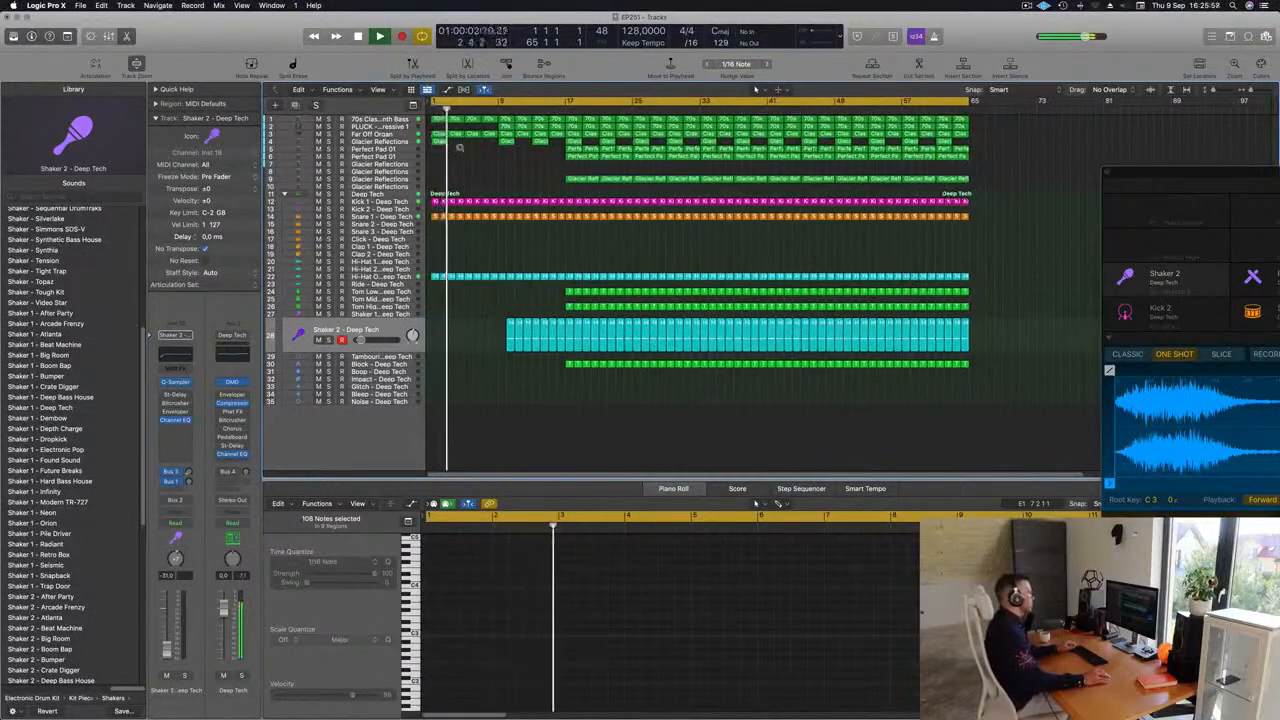
key("super+Right")
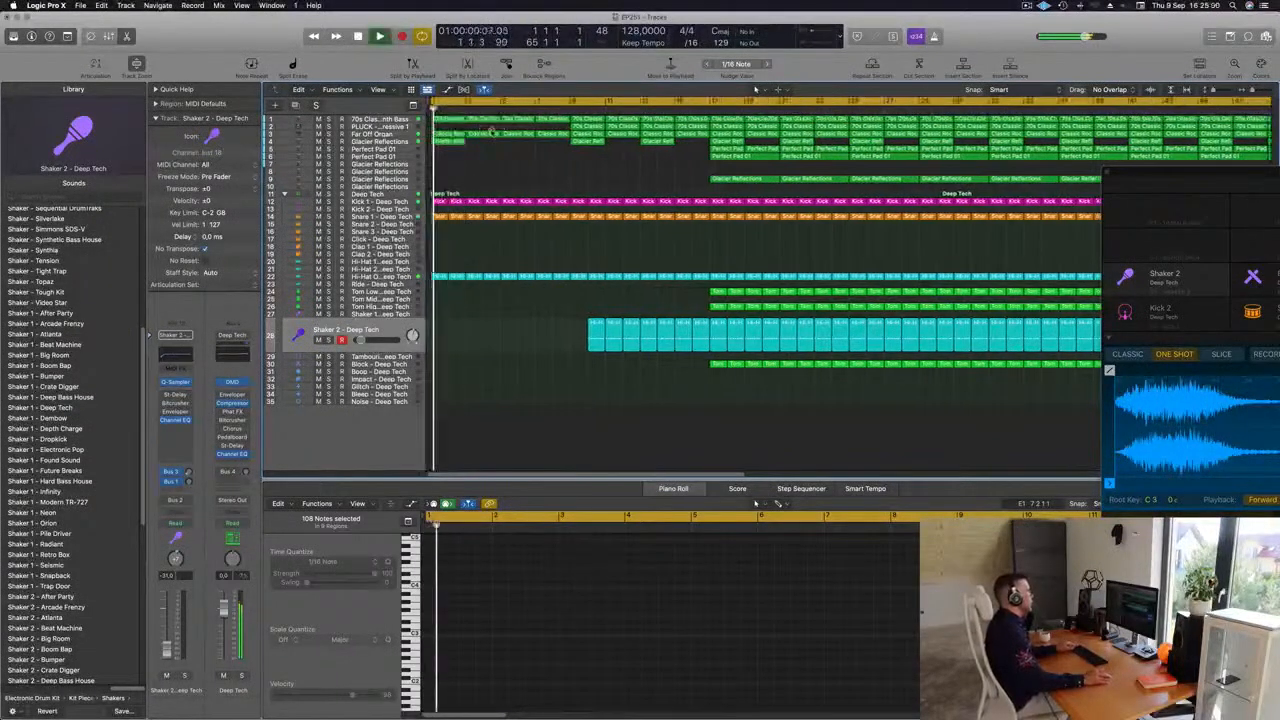
left_click(502, 131)
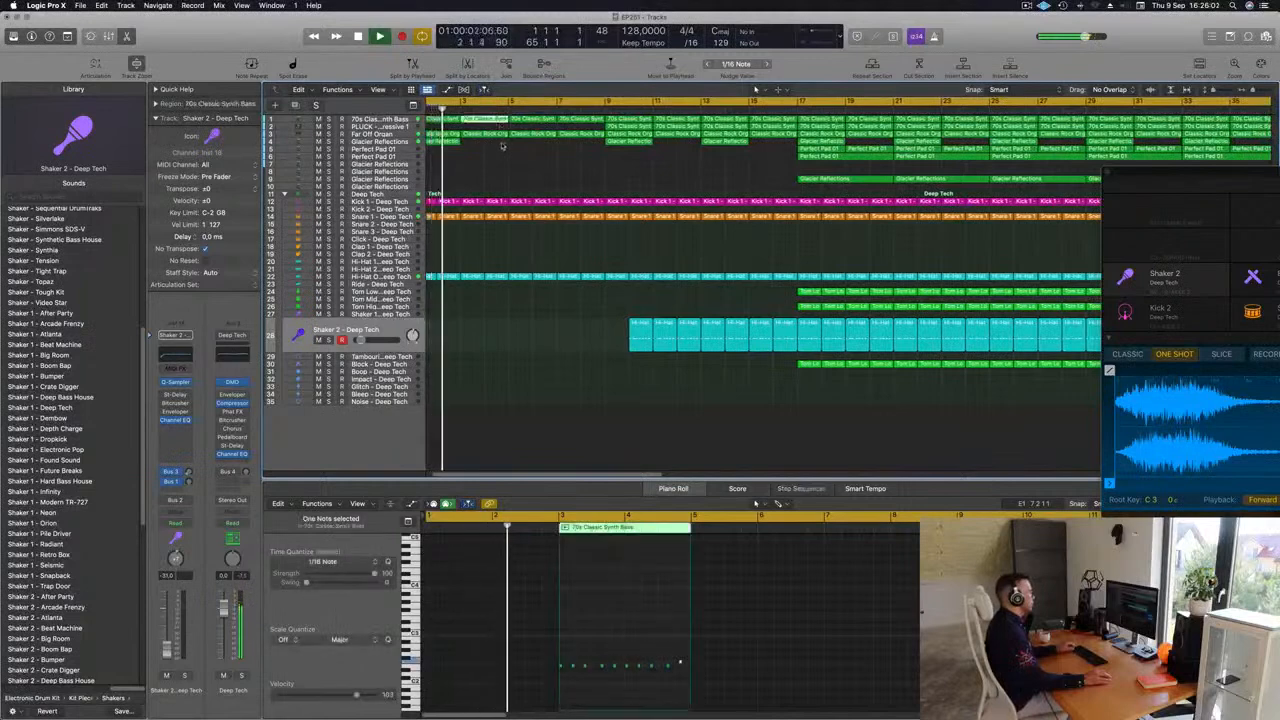
left_click(488, 119)
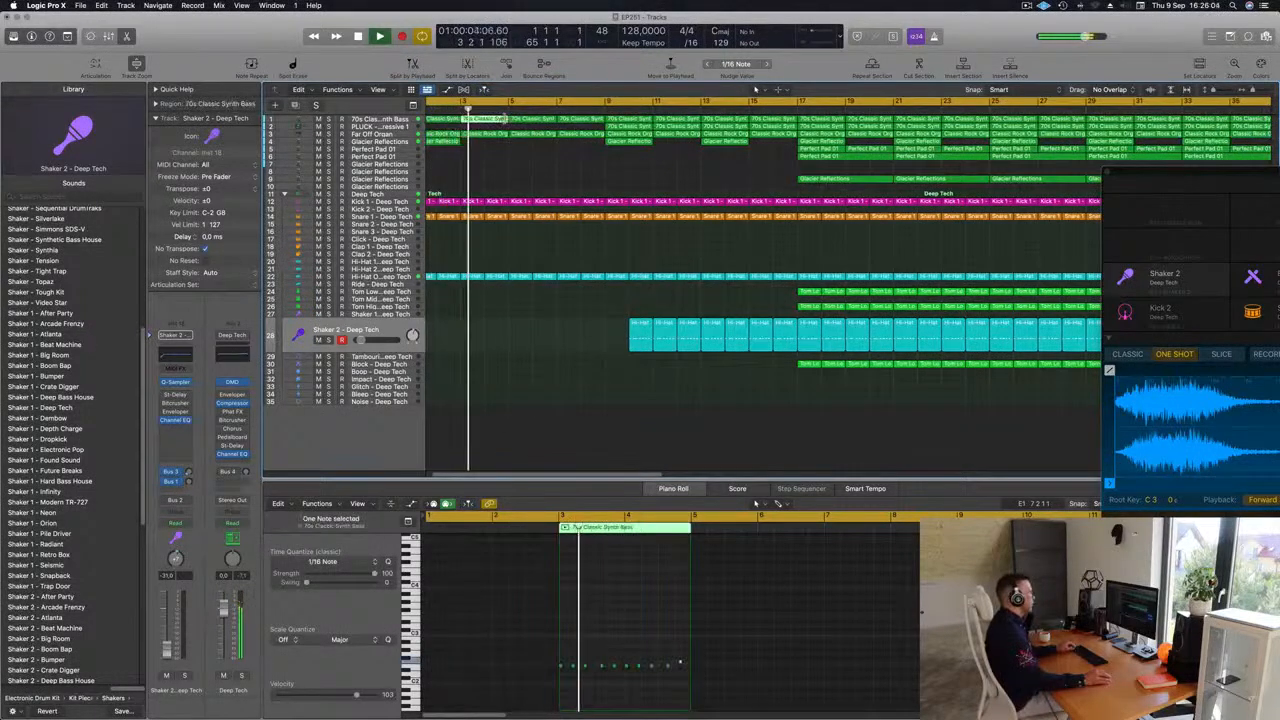
key("space")
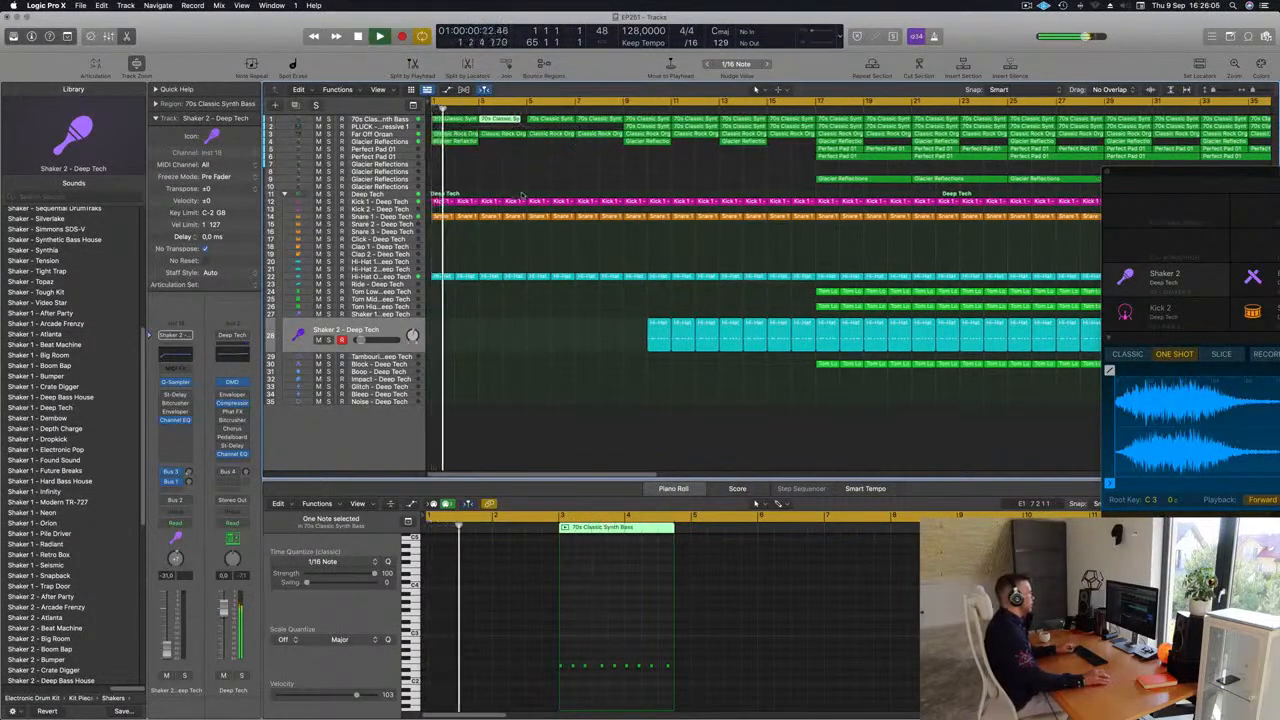
Cut the ends off the Kick 1, Snare 1 and Hi-Hat Open regions in bar 4 to leave a break before bar 5, and replay.
left_click_drag(526, 201, 521, 312)
key("Delete")
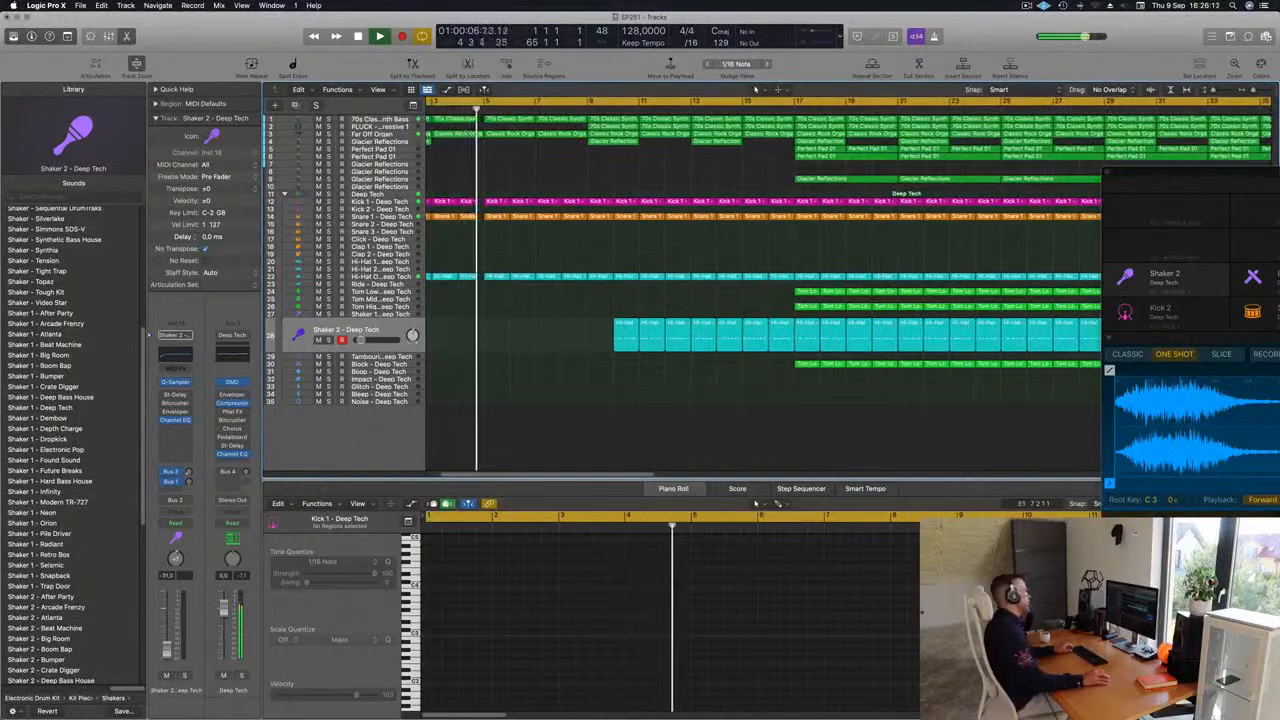
key("Return")
key("super+Left")
key("super+Left")
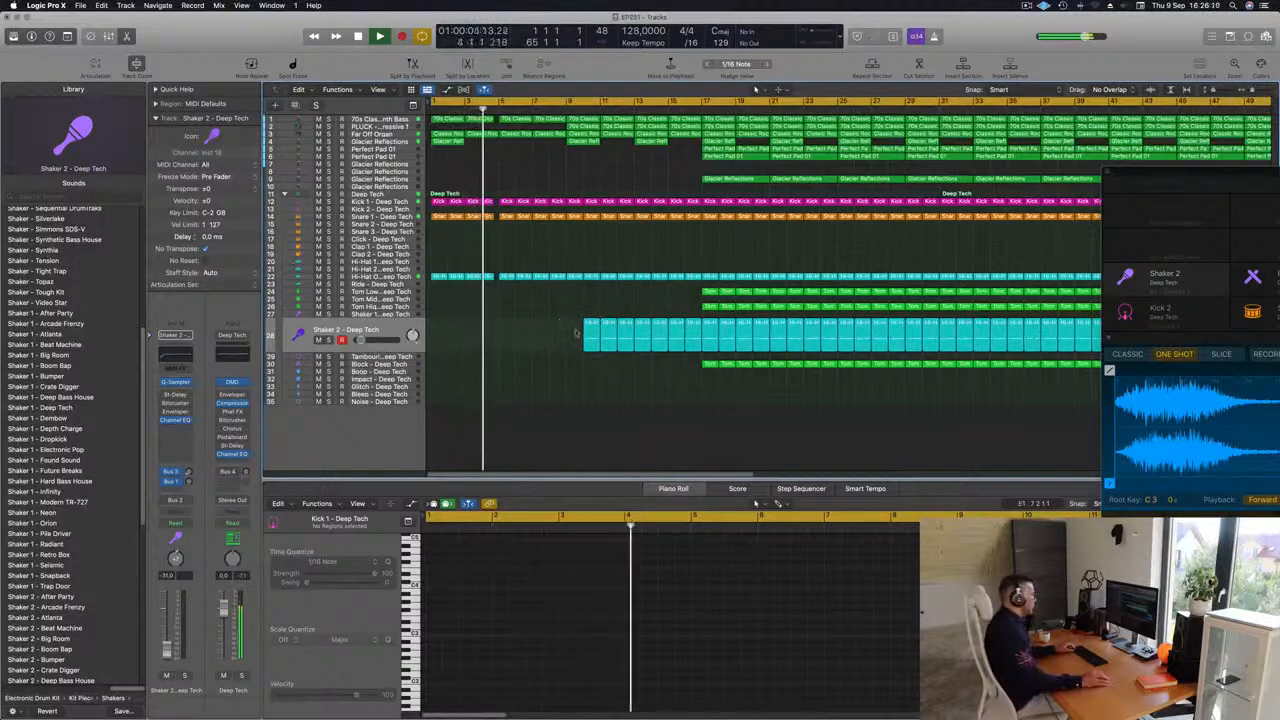
Copy the Block region at bar 17 onto the Ride track at bar 5, reduce it to one note at its start, and replay.
left_click_drag(708, 364, 510, 290)
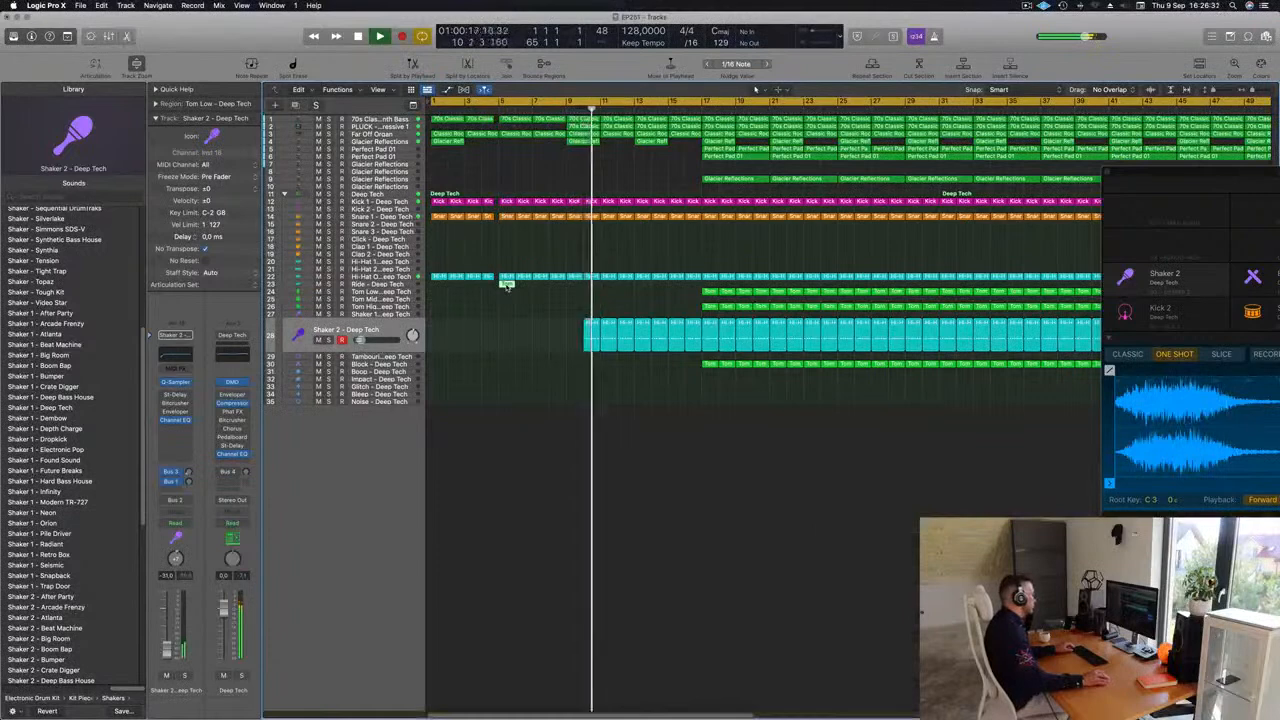
left_click_drag(502, 589, 524, 631)
key("alt+Left")
key("alt+Left")
mouse_move(524, 611)
left_mouse_down()
mouse_move(560, 628)
mouse_move(521, 618)
left_mouse_up()
key("Return")
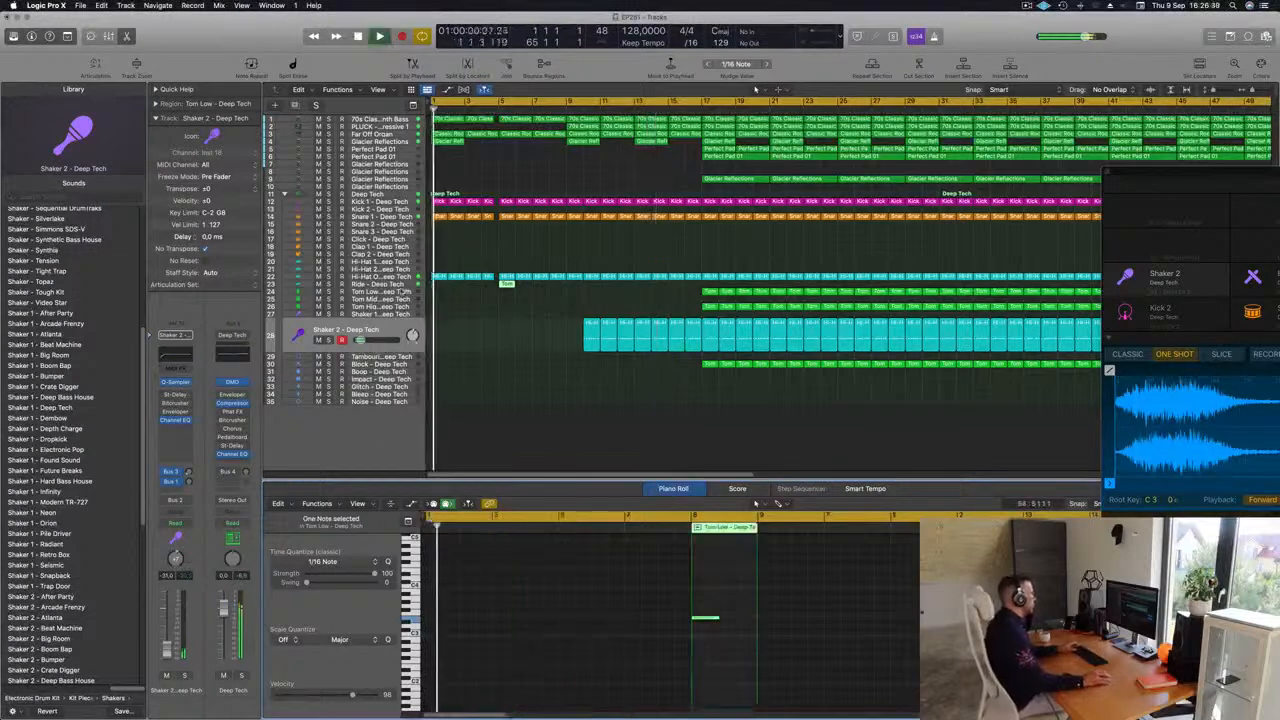
Load the Crash - Roland TR-909 sound on the Ride track and audition it in the intro.
left_click(402, 286)
key("Return")
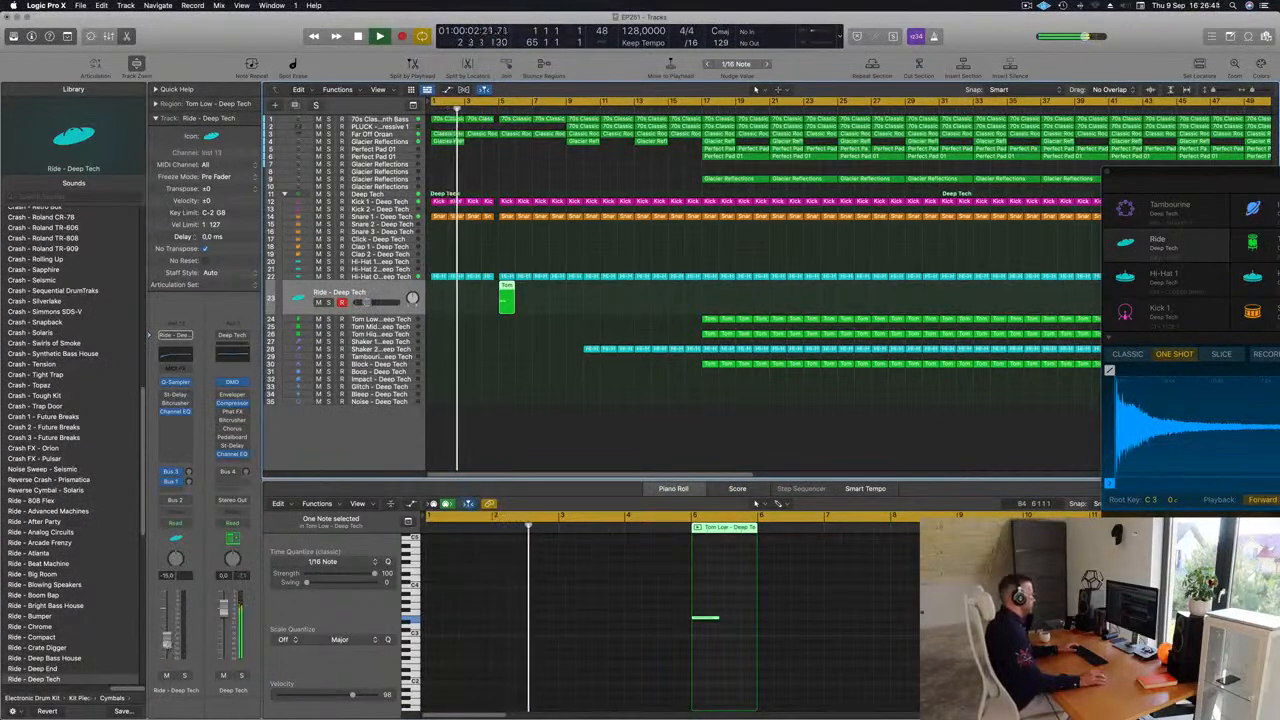
scroll(60, 594, "up", 10)
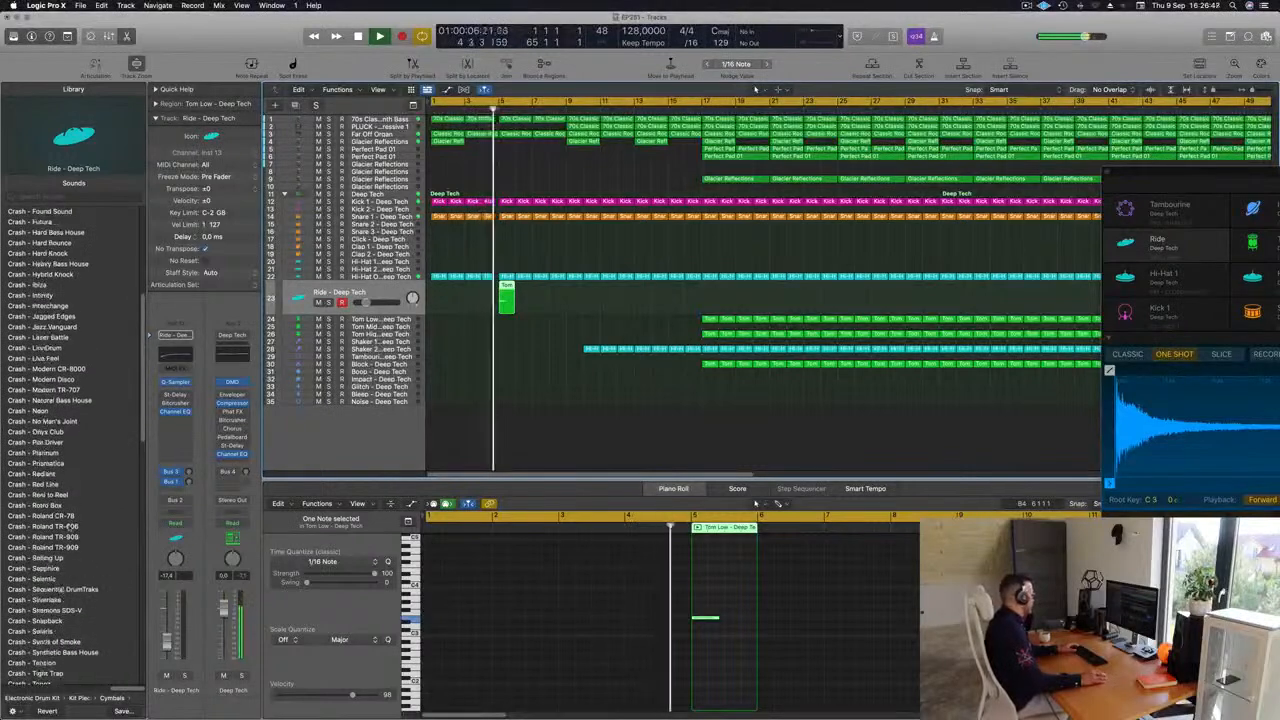
left_click(44, 547)
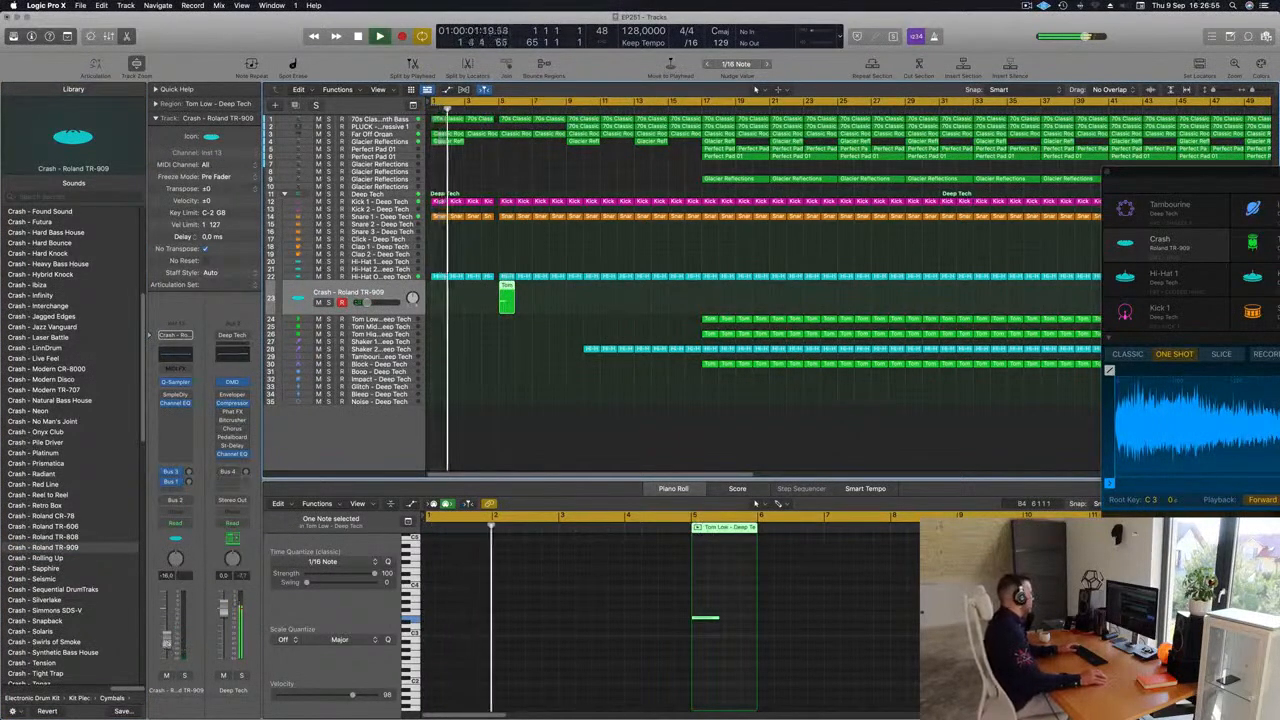
Add a Bus 6 reverb send to the Crash - Roland TR-909 channel, raise its level, and replay from bar 1.
left_click(175, 489)
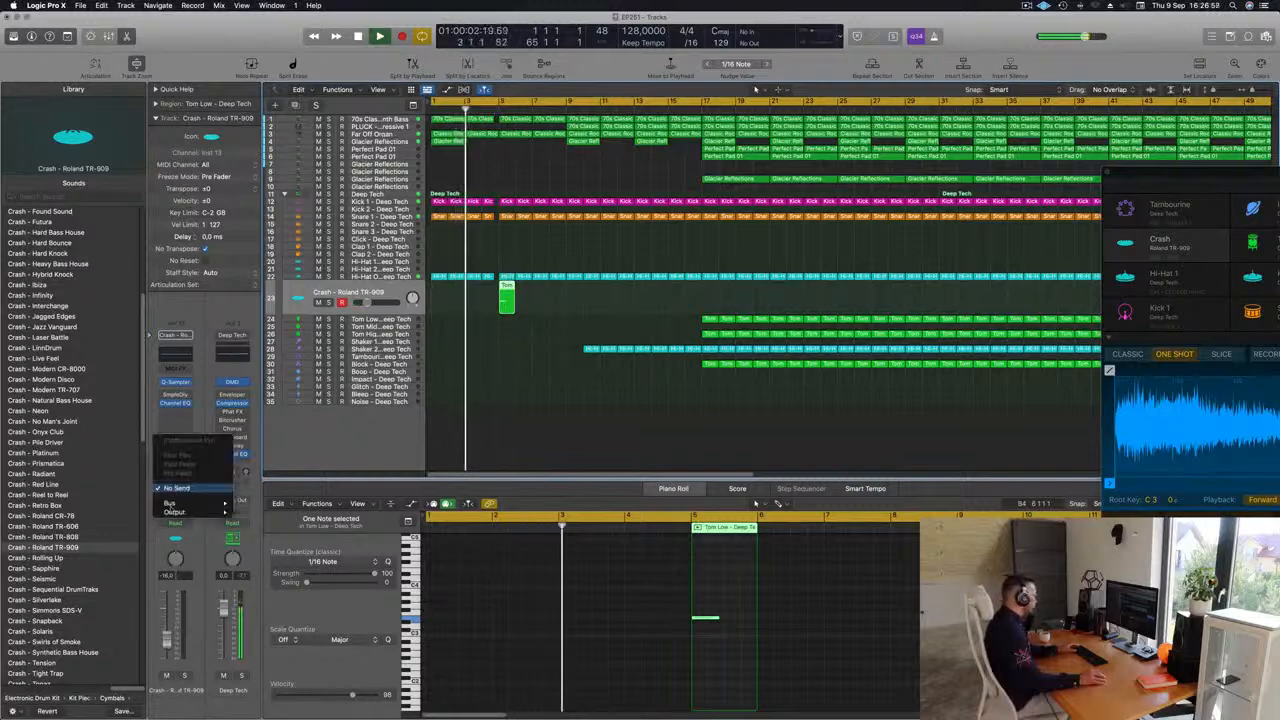
mouse_move(172, 503)
left_click(262, 411)
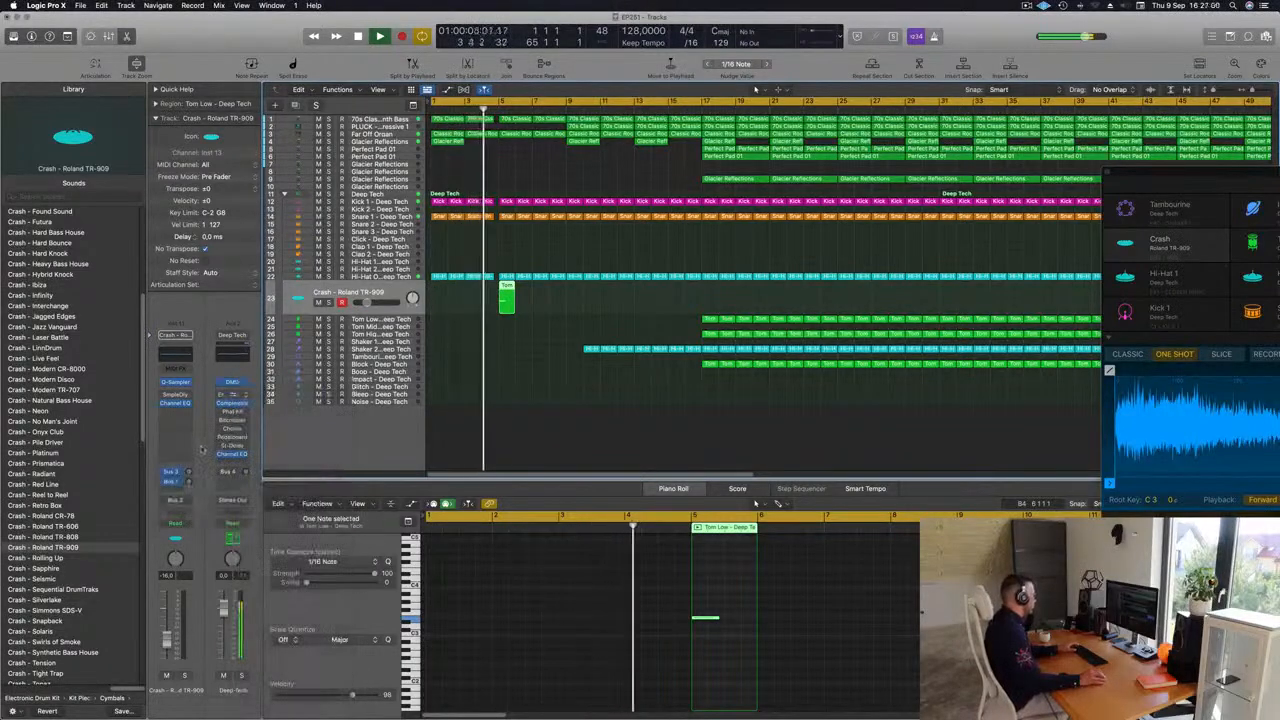
left_click_drag(196, 484, 190, 484)
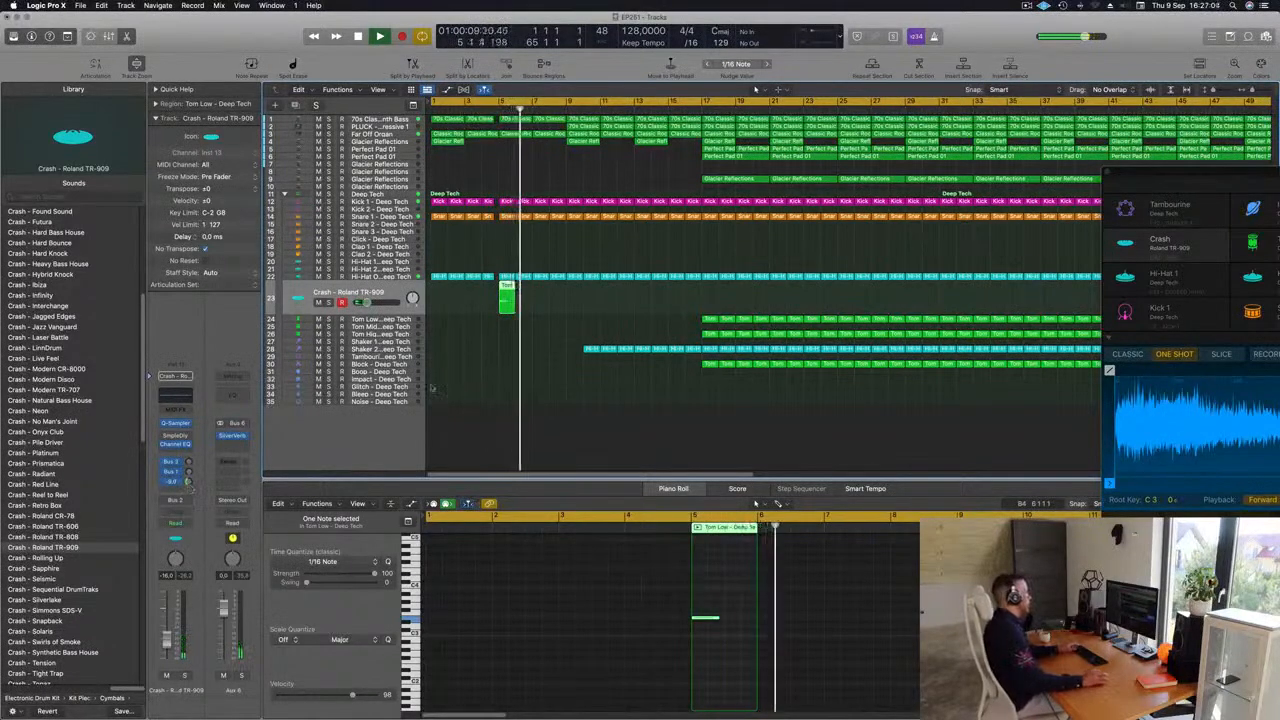
key("Return")
scroll(499, 355, "down", 1)
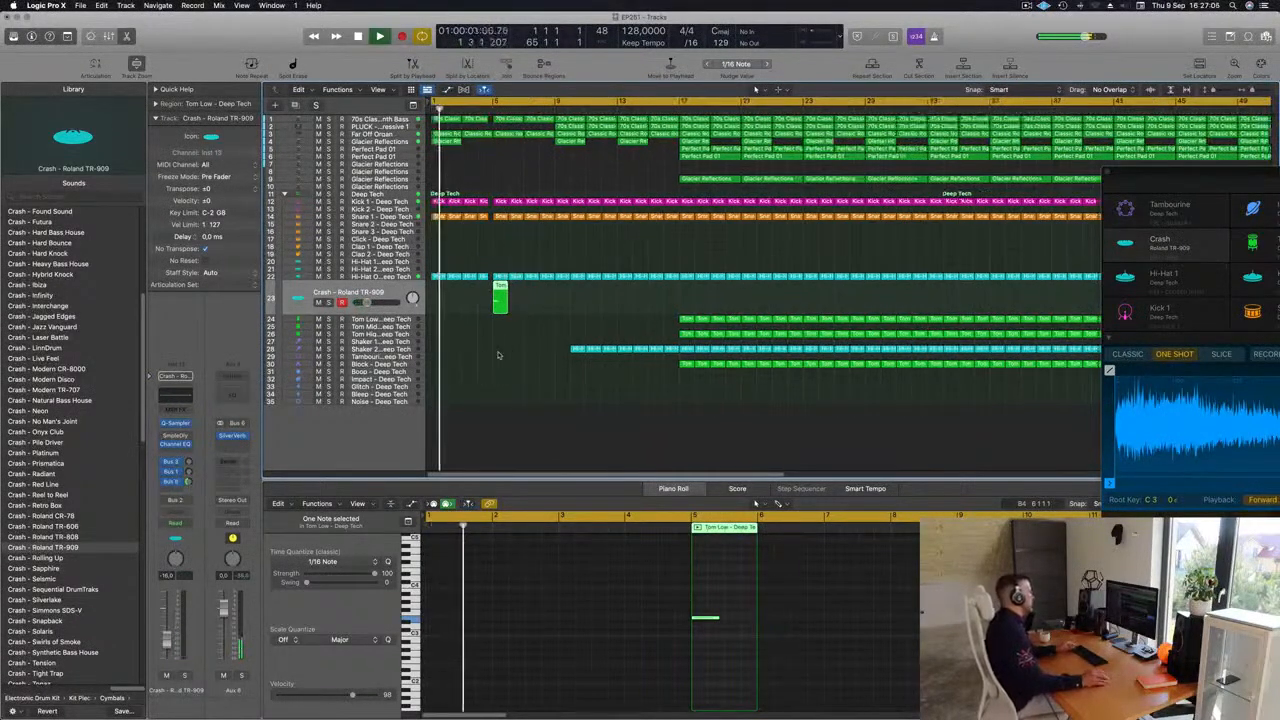
scroll(520, 338, "up", 3)
scroll(560, 258, "left", 3)
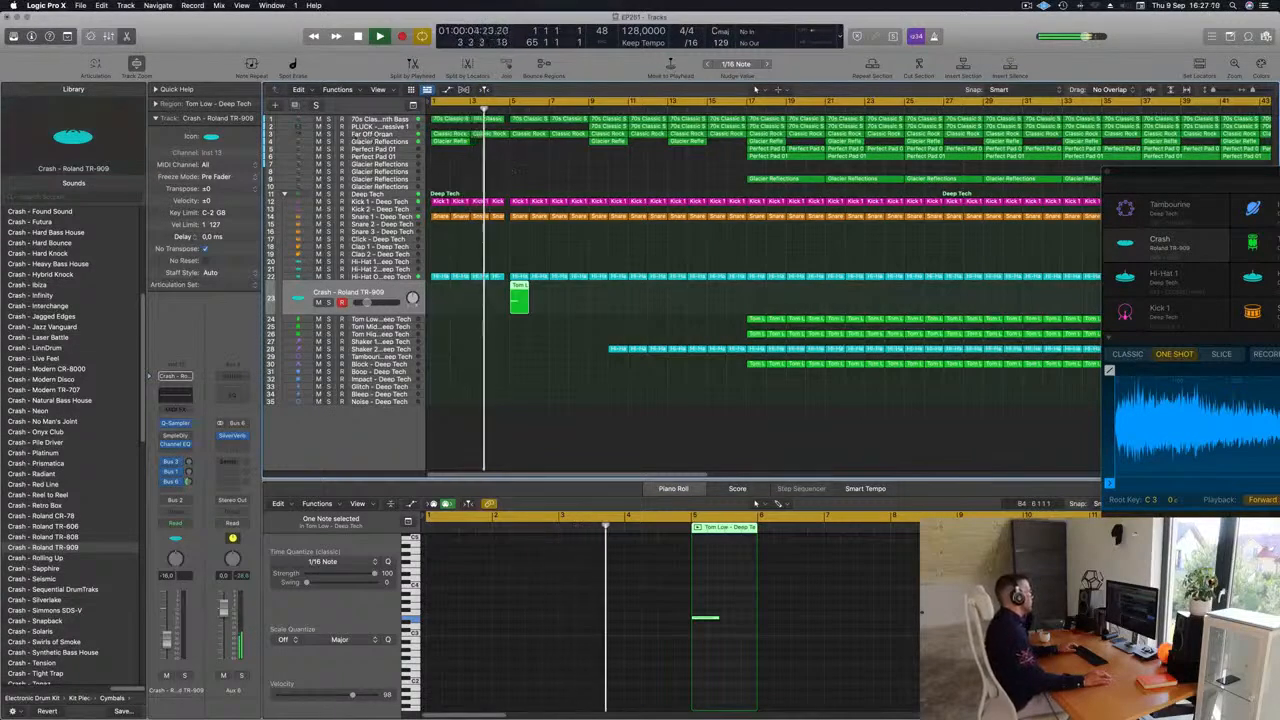
Solo the Far Off Organ track to hear it alone, and return to the full mix.
left_click(376, 134)
left_click(328, 153)
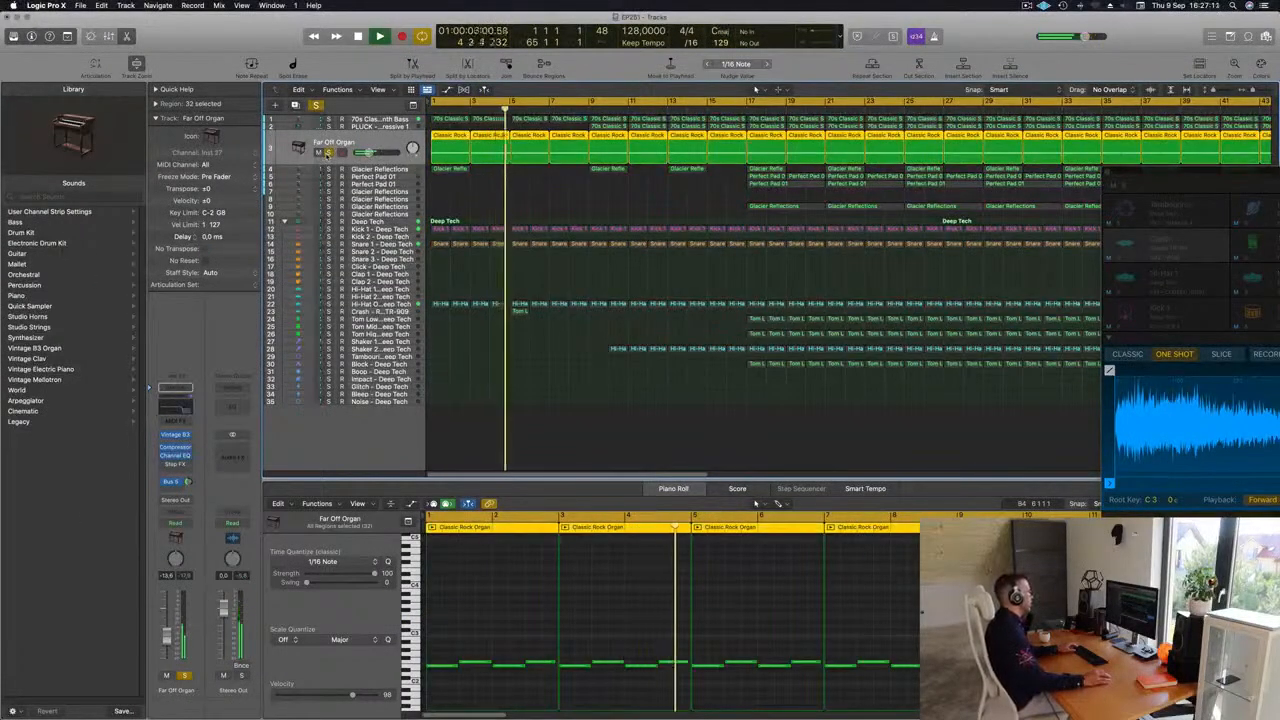
left_click(328, 153)
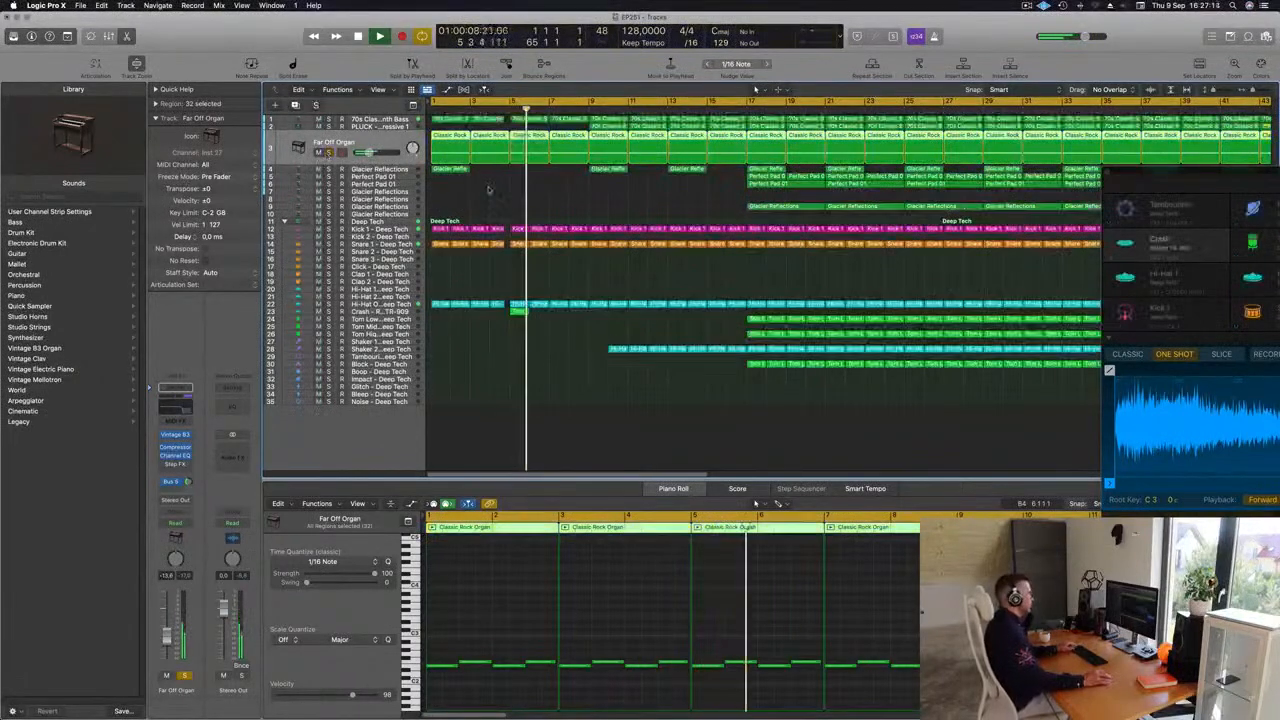
key("super+Left")
key("super+Left")
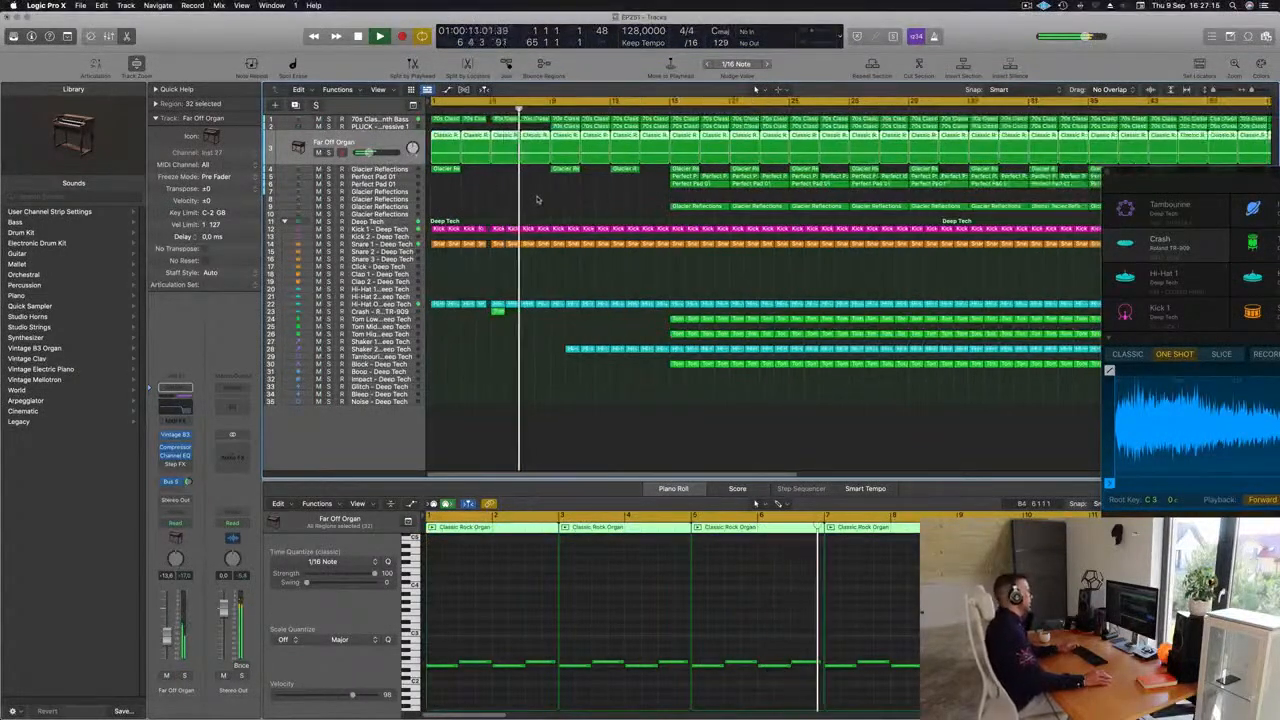
Delete the Shaker 2 regions before bar 17 and replay from bar 1.
left_click(569, 347)
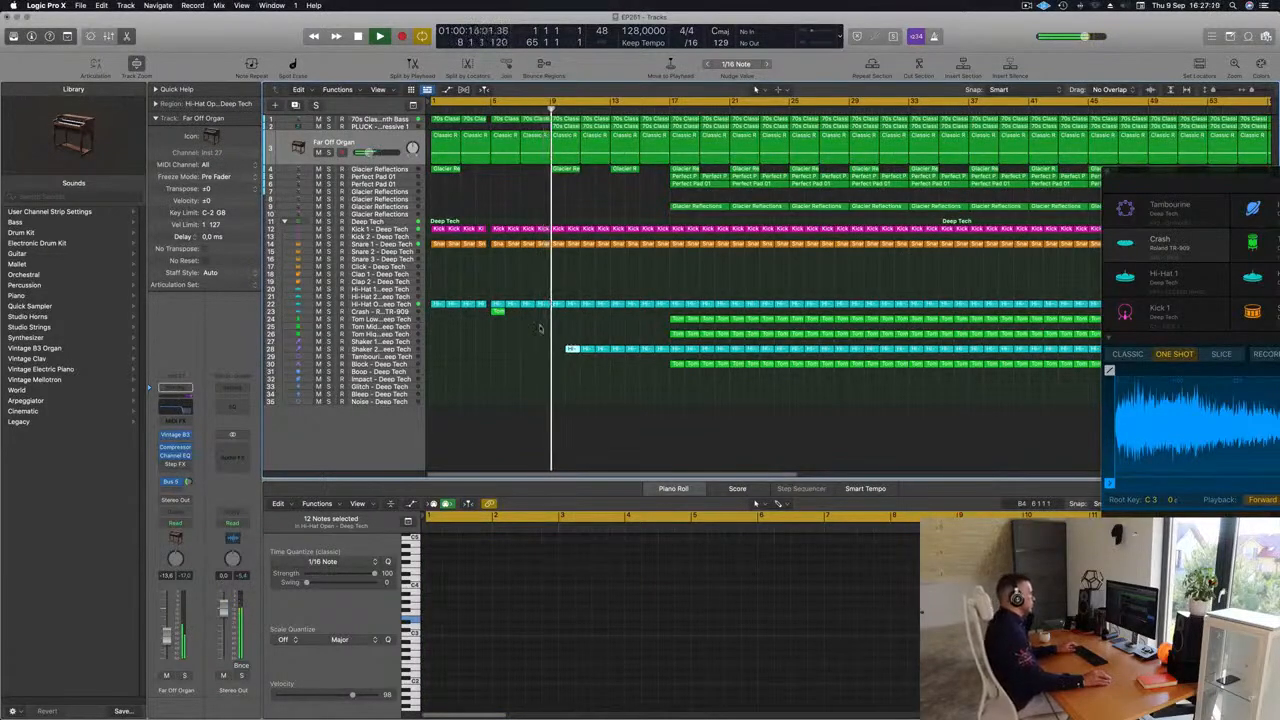
left_click_drag(572, 349, 659, 357)
key("Return")
key("Delete")
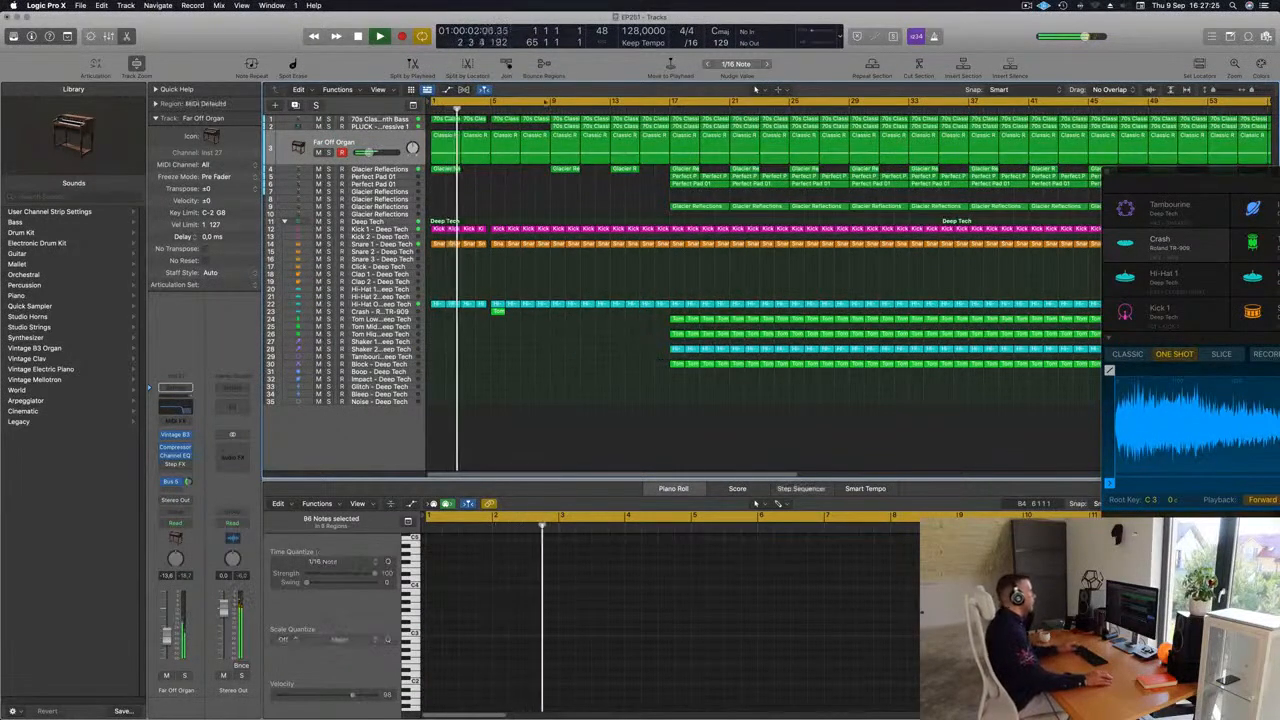
Open the Sylenth1 instrument of the PLUCK - Basic Progressive 1 track and set the track's automation mode to Touch.
left_click(529, 107)
left_click(378, 127)
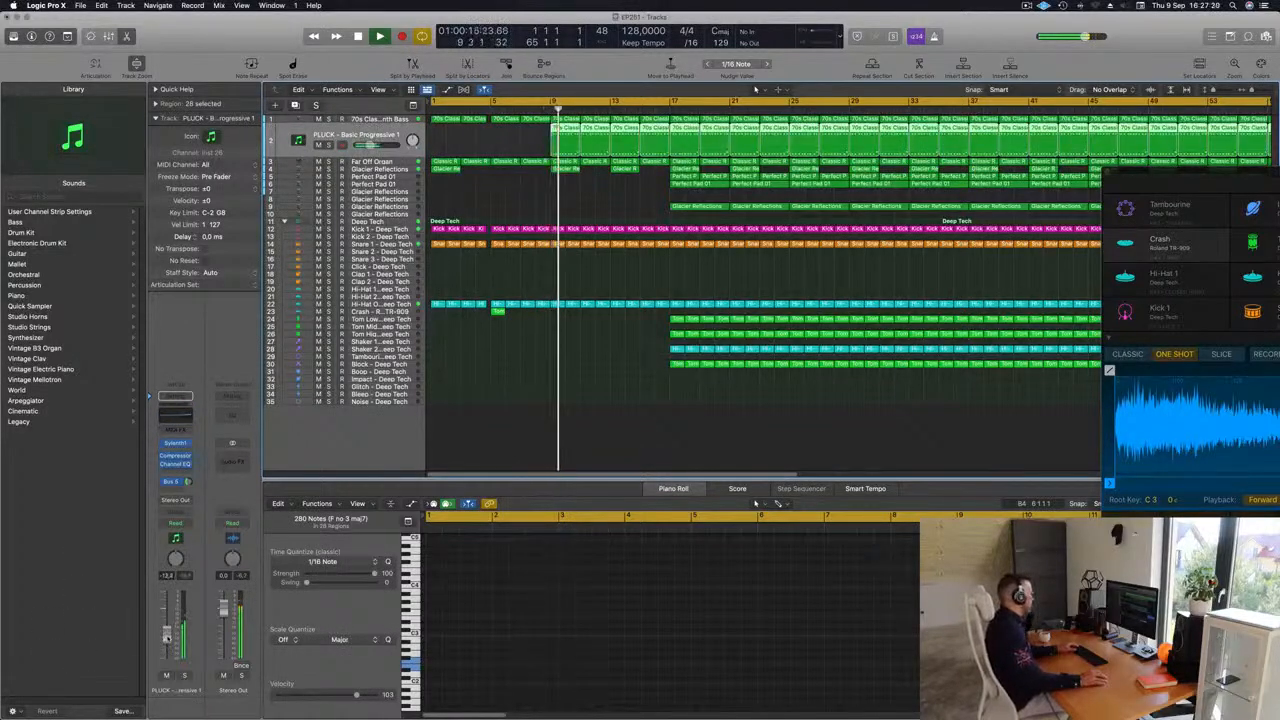
left_click(175, 443)
left_click_drag(700, 224, 827, 214)
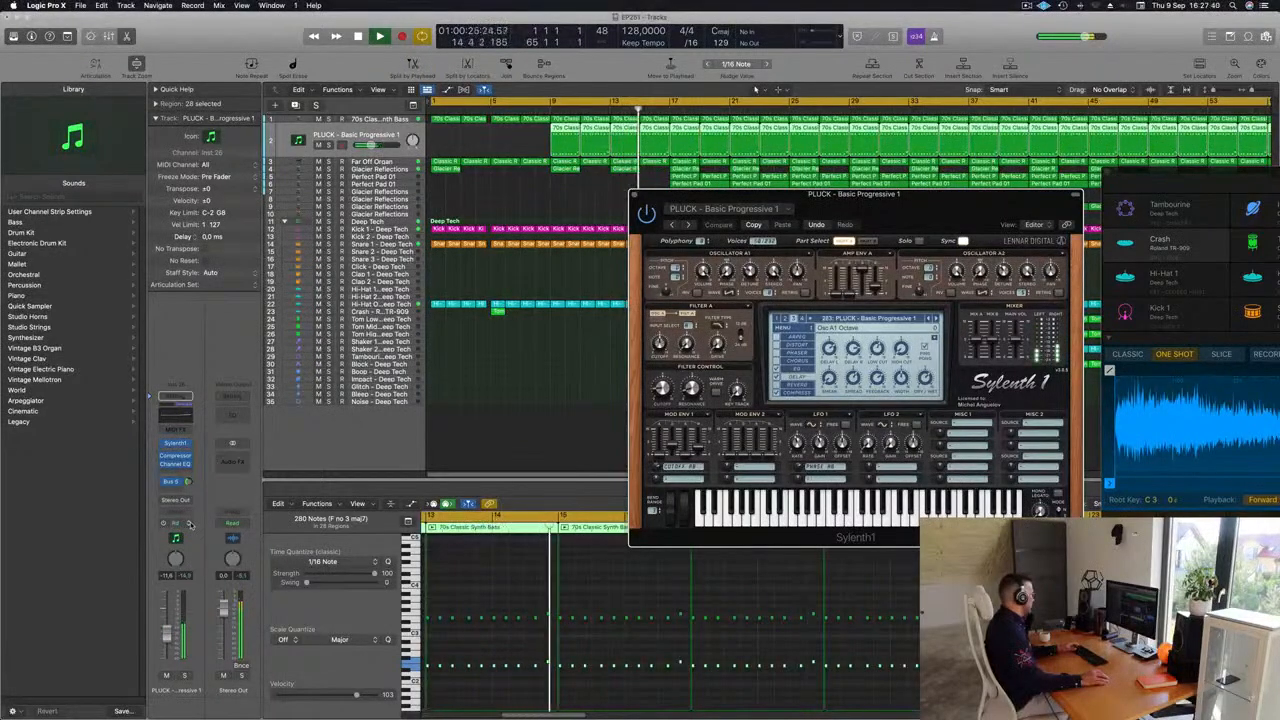
left_click(190, 524)
left_click(321, 408)
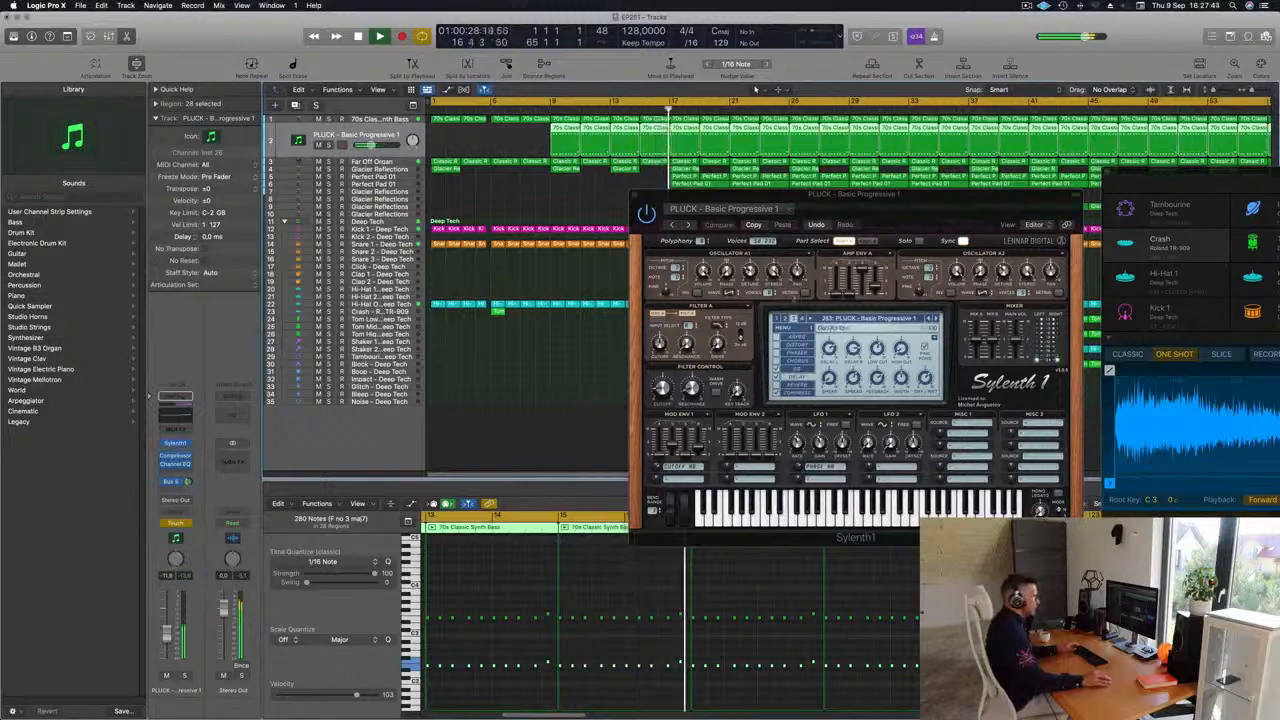
Replay from bar 1 and record a small Sylenth1 filter cutoff move on the PLUCK track around bar 9.
key("space")
key("Return")
key("space")
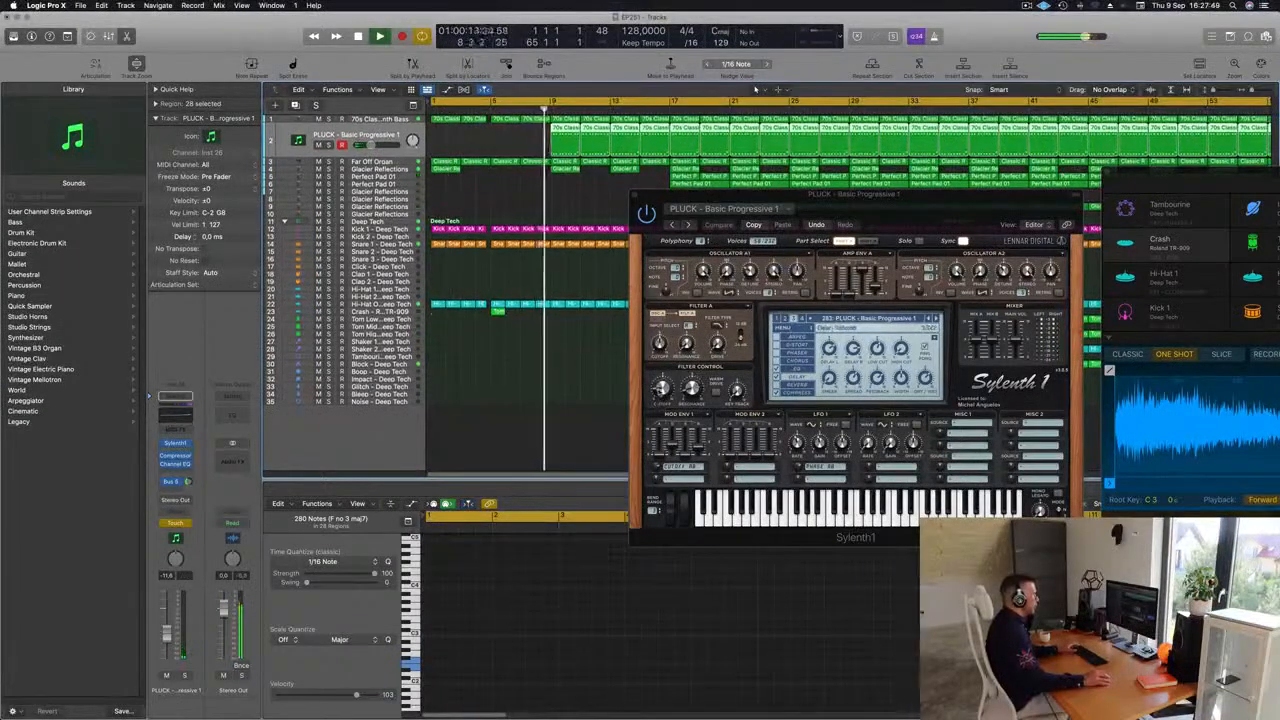
left_click_drag(660, 390, 661, 386)
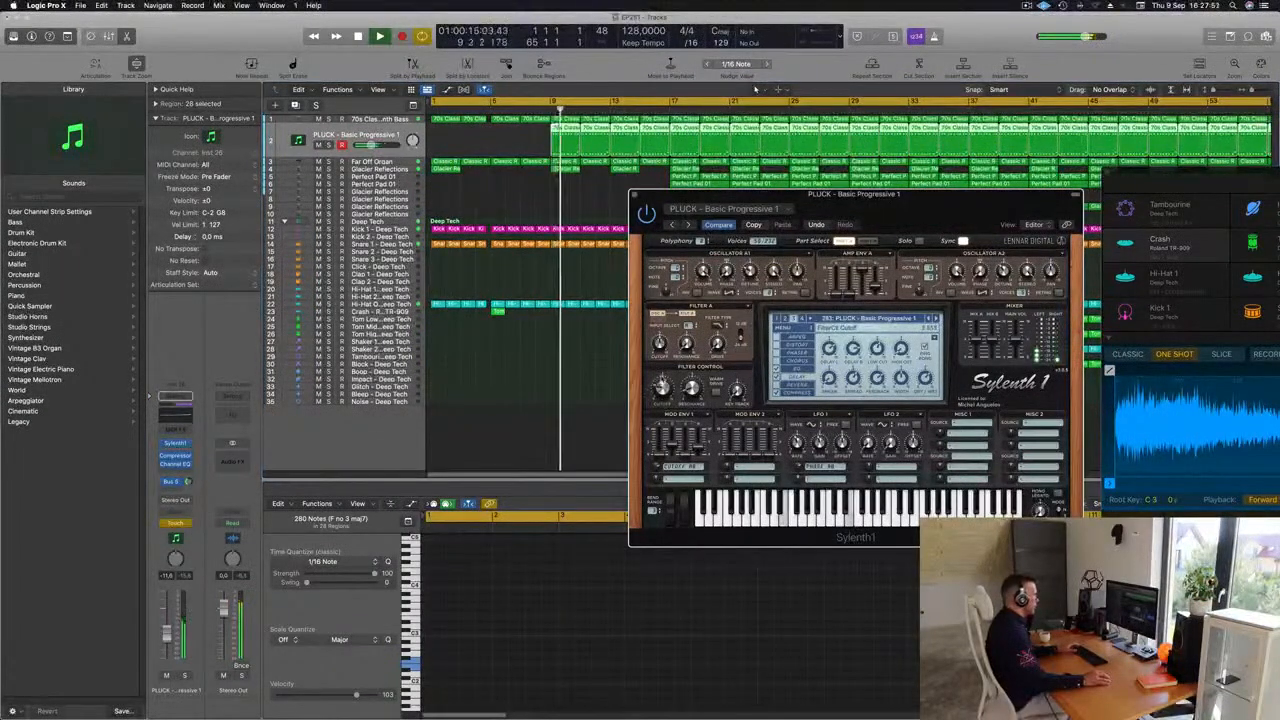
key("Return")
Close Sylenth1, stop playback, enlarge the PLUCK track, and display its FilterCtl Cutoff automation.
left_click(635, 193)
key("space")
left_click_drag(385, 157, 384, 205)
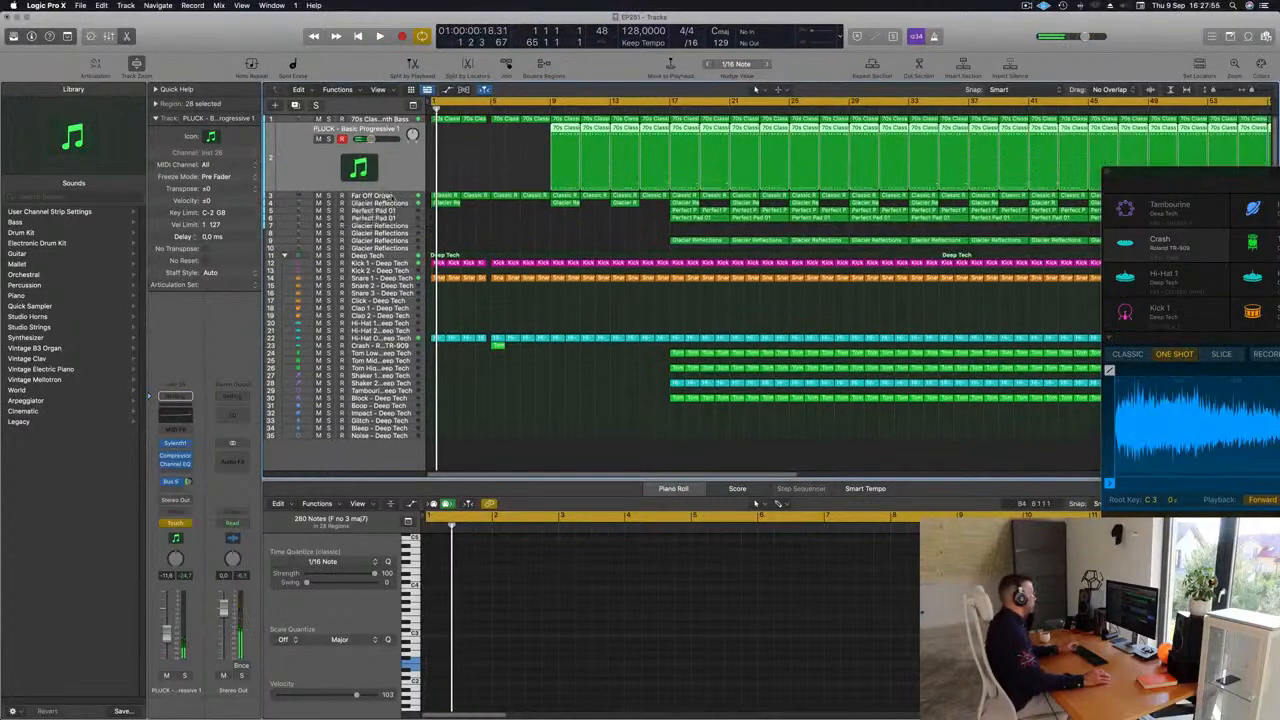
key("a")
left_click(379, 169)
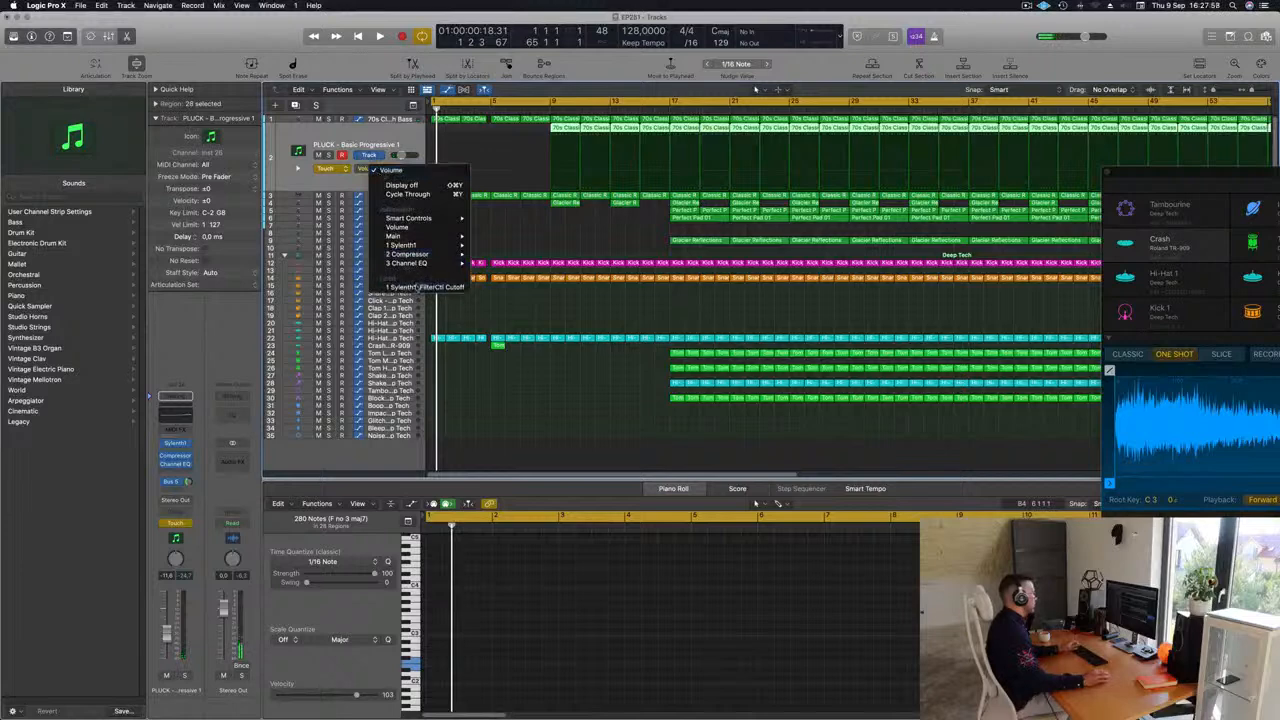
left_click(420, 287)
Shape the PLUCK cutoff automation with a dip at bar 9 and a gradual rise to bar 17, using Read mode.
left_click_drag(583, 183, 551, 188)
key("space")
left_click(547, 111)
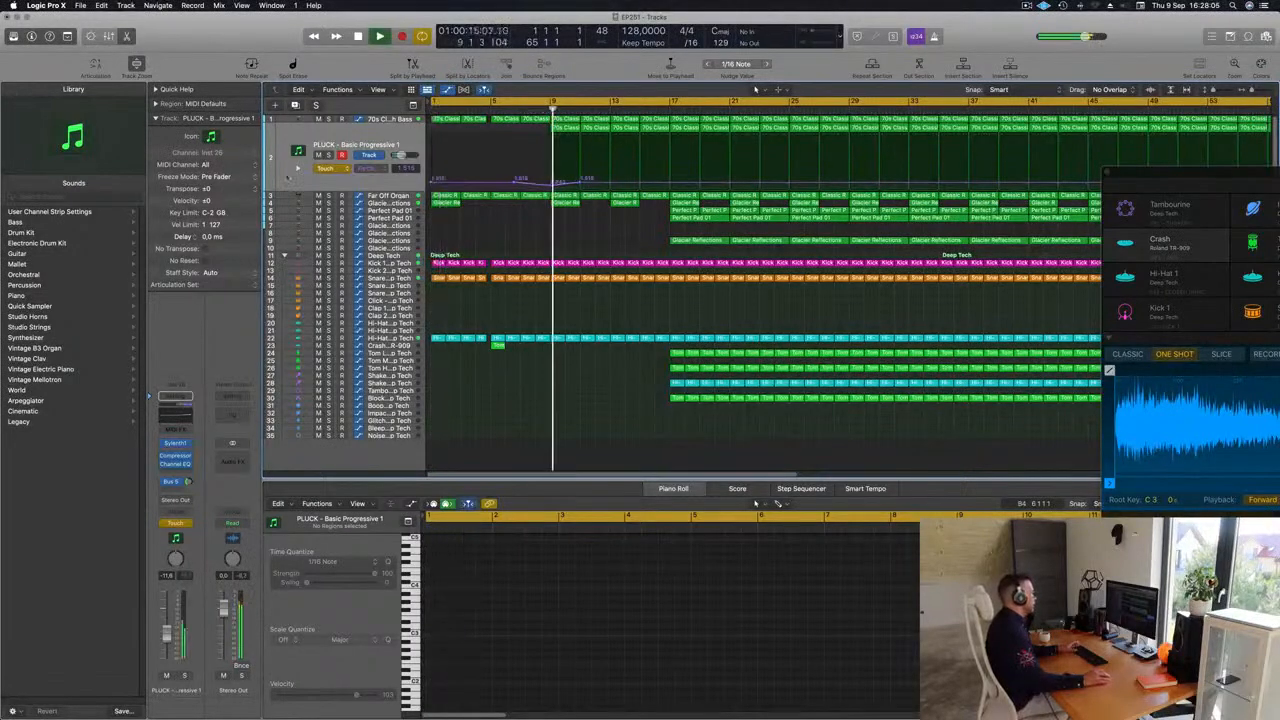
left_click(325, 167)
left_click(330, 157)
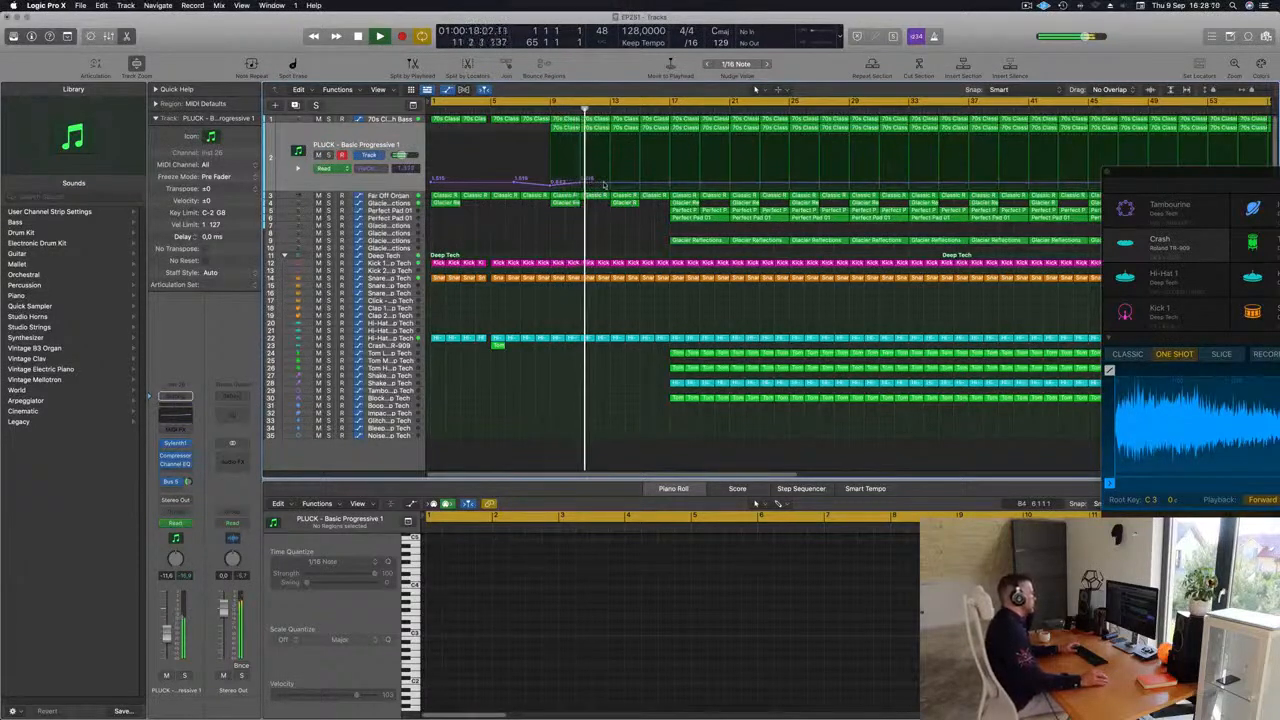
left_click_drag(609, 182, 640, 181)
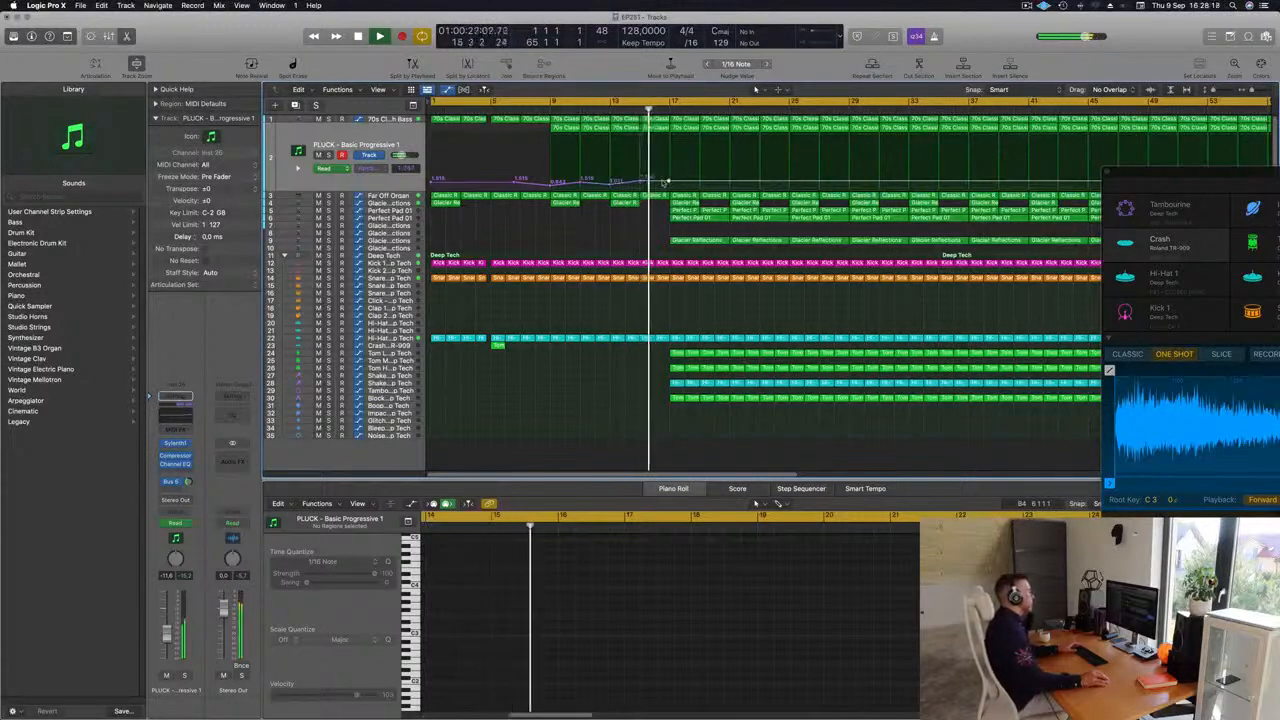
left_click_drag(669, 182, 669, 177)
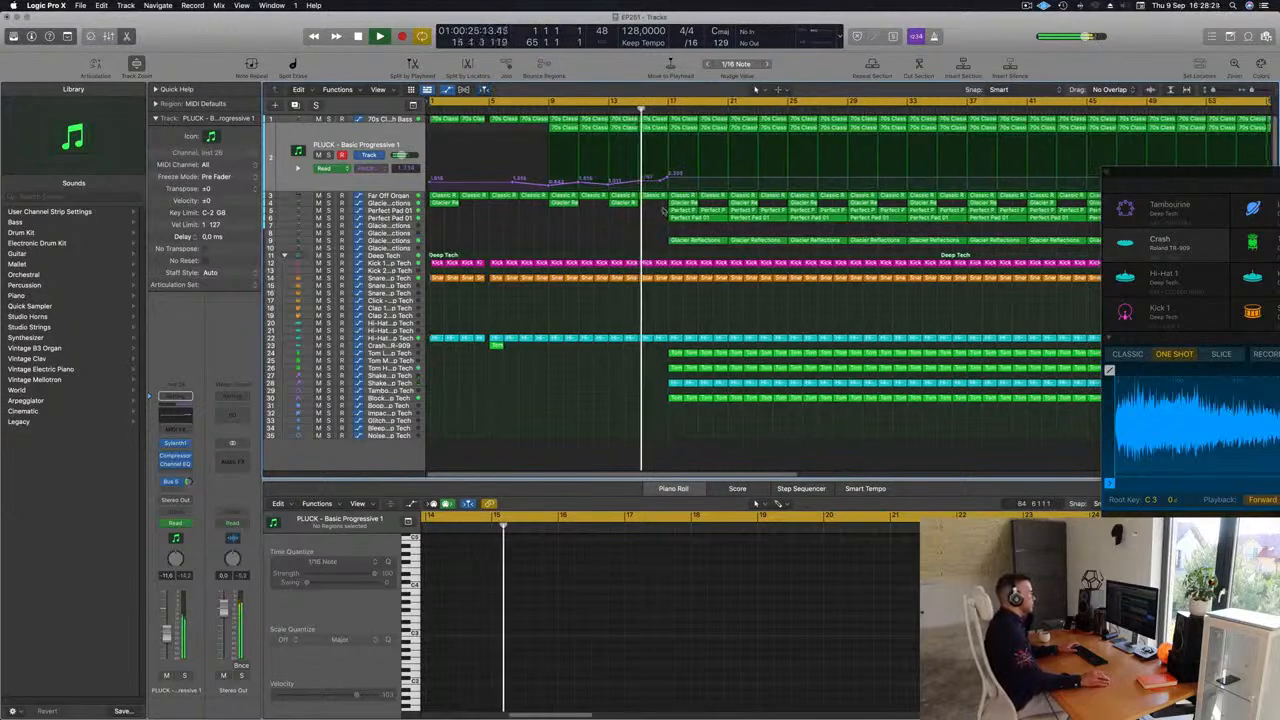
Delete the Glacier Reflections and upper Perfect Pad 01 regions from bar 17 to 20, and cut the lower Perfect Pad 01 region to its first note.
left_click(695, 241)
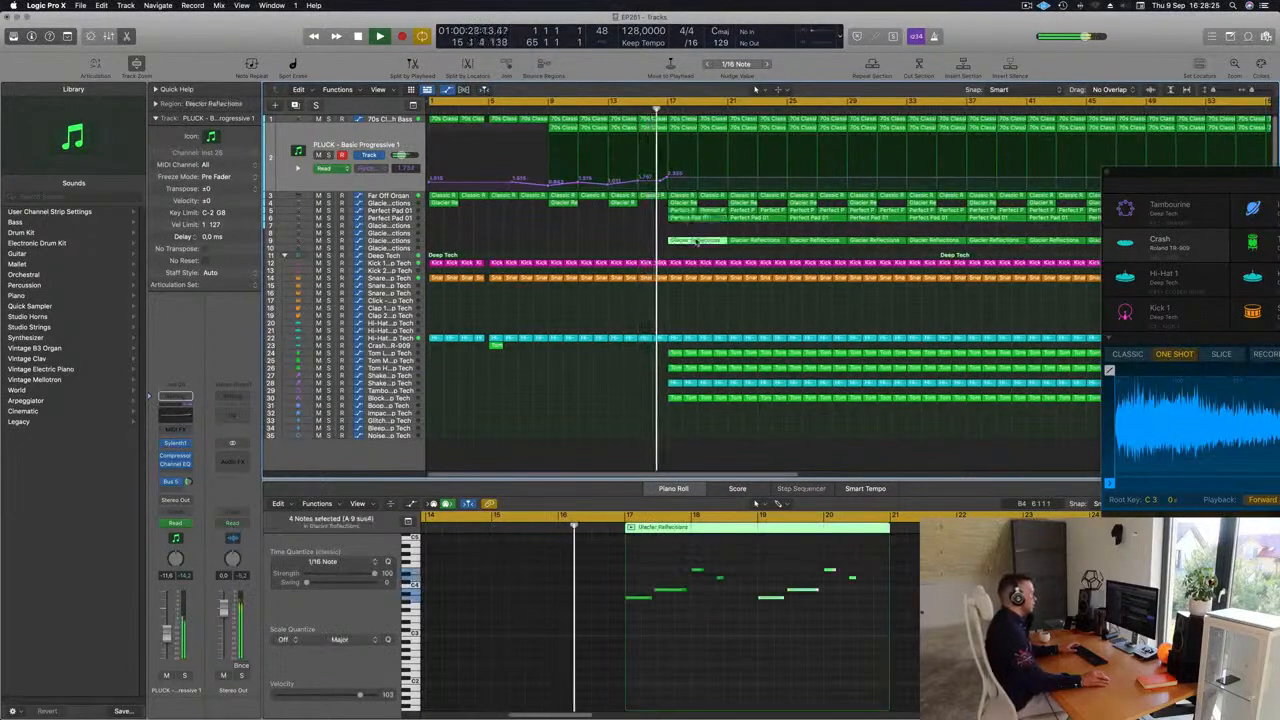
key("Delete")
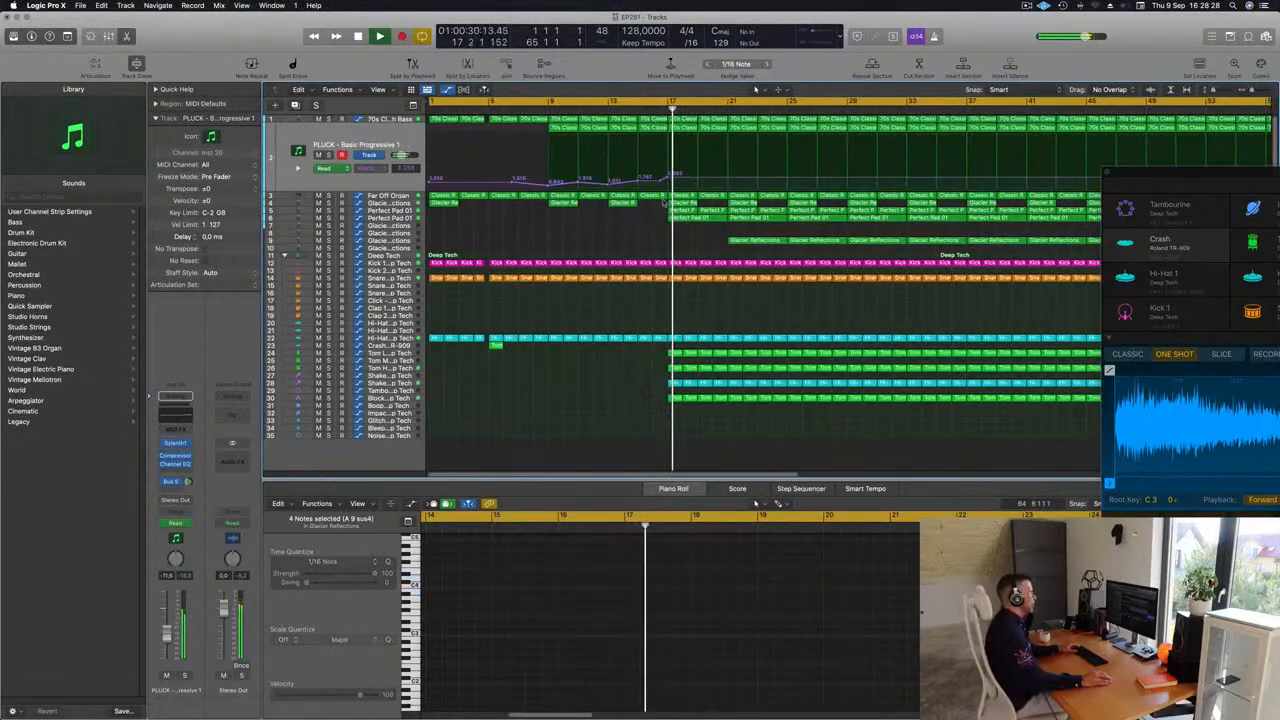
left_click(682, 211)
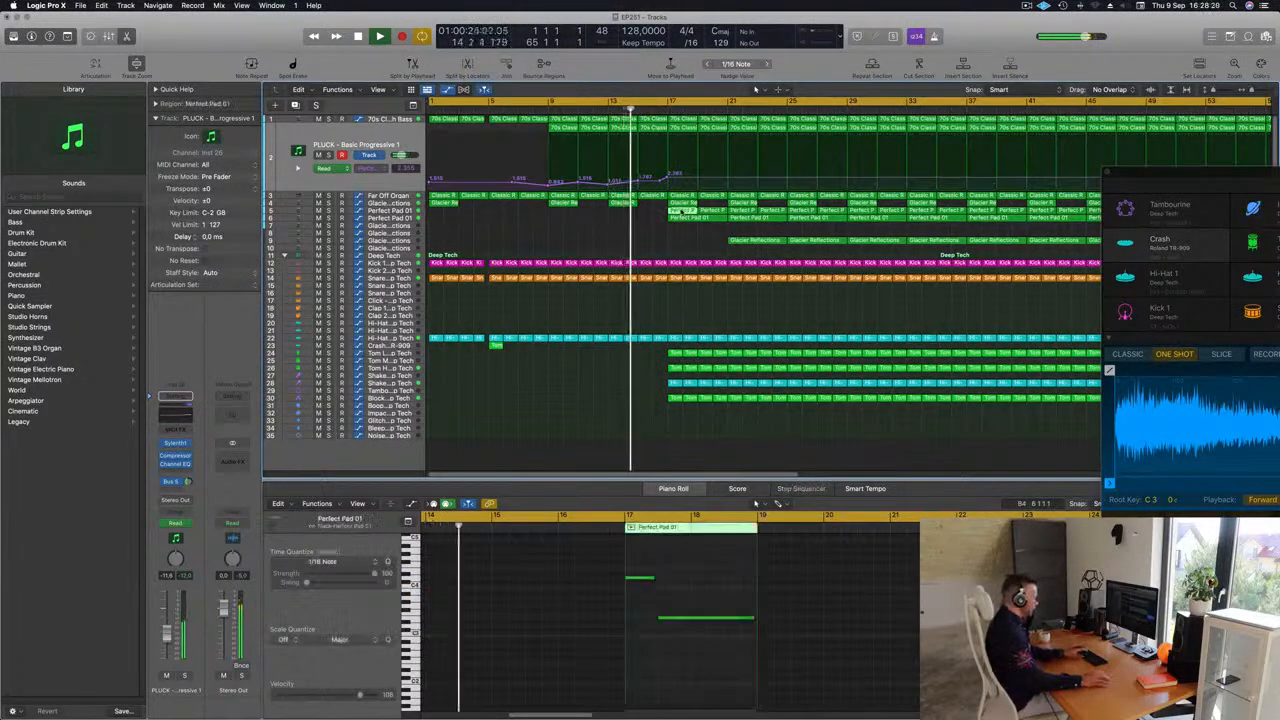
key("Delete")
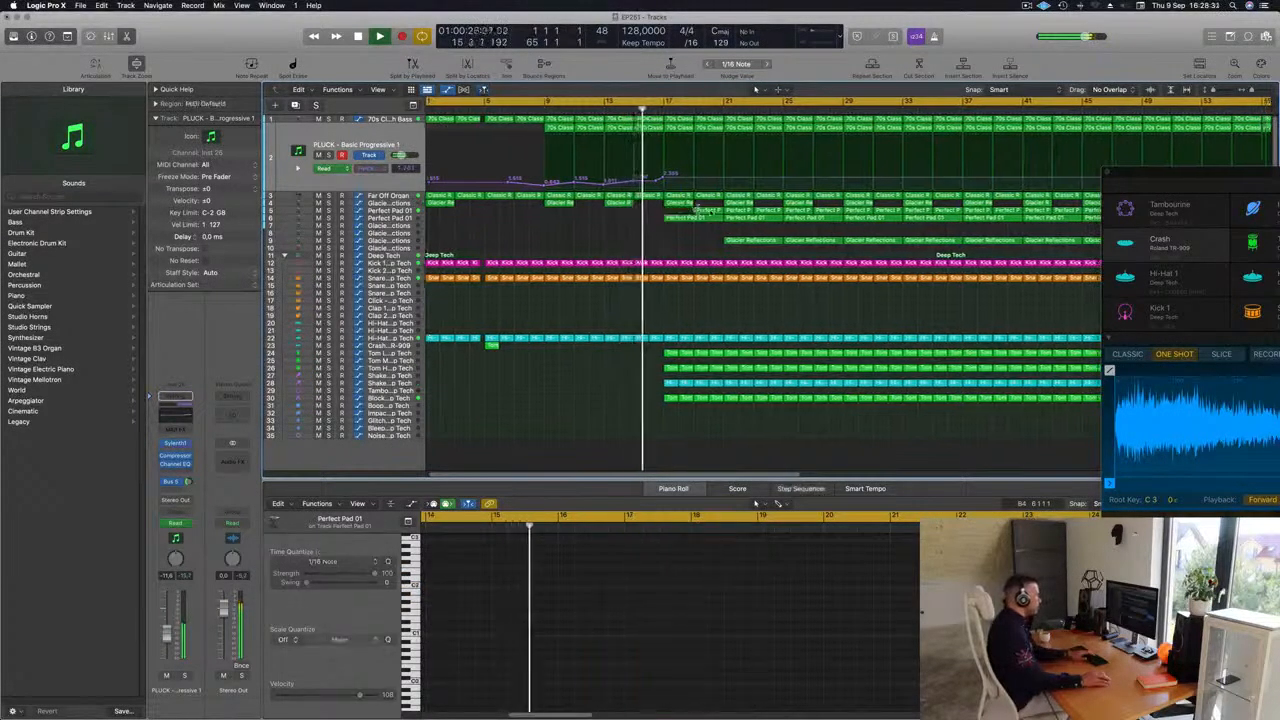
key("super+z")
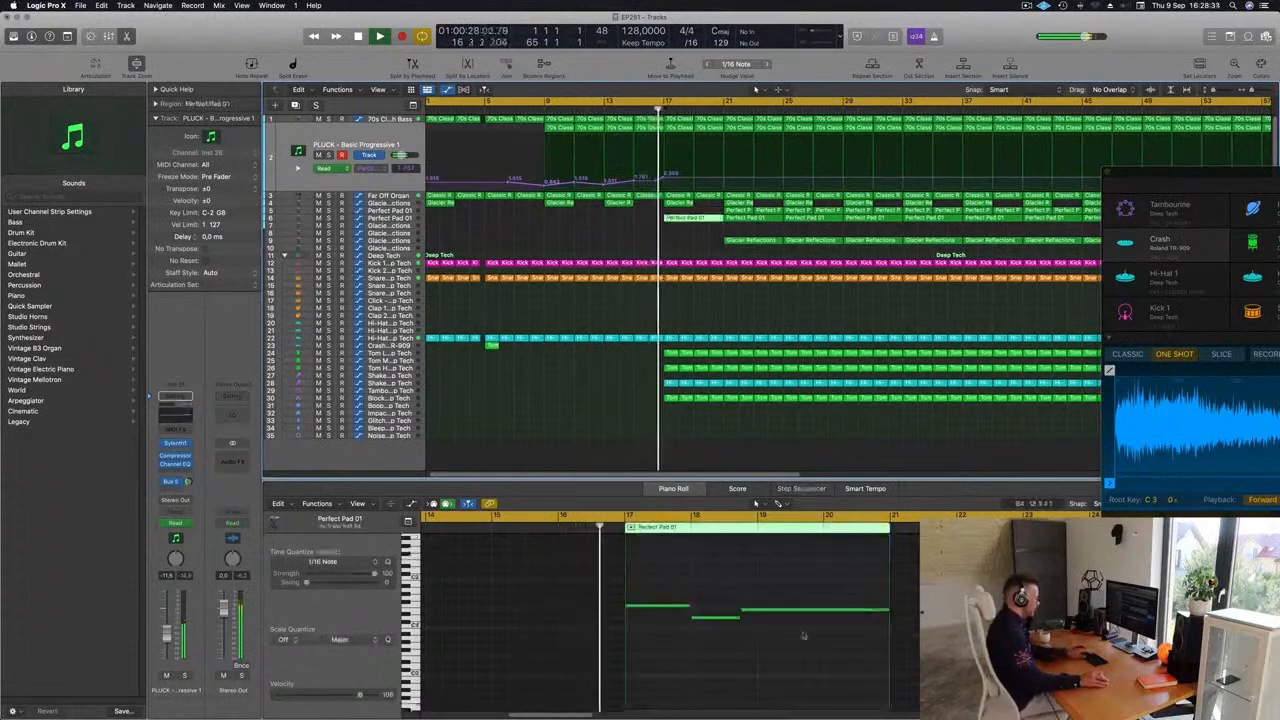
scroll(560, 223, "down", 5)
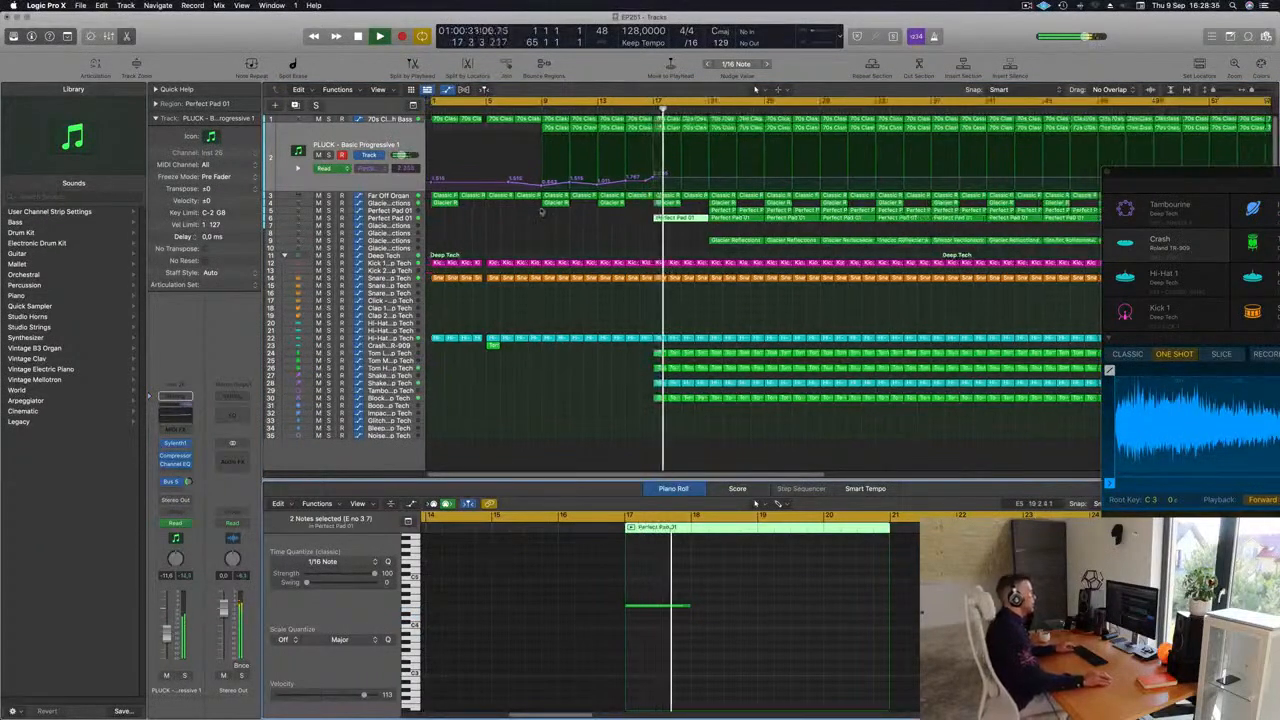
Delete the Tom Low, Tom High and Block regions from bar 17 through bar 21.
key("Tab")
key("shift+comma")
left_click_drag(558, 347, 604, 398)
key("Delete")
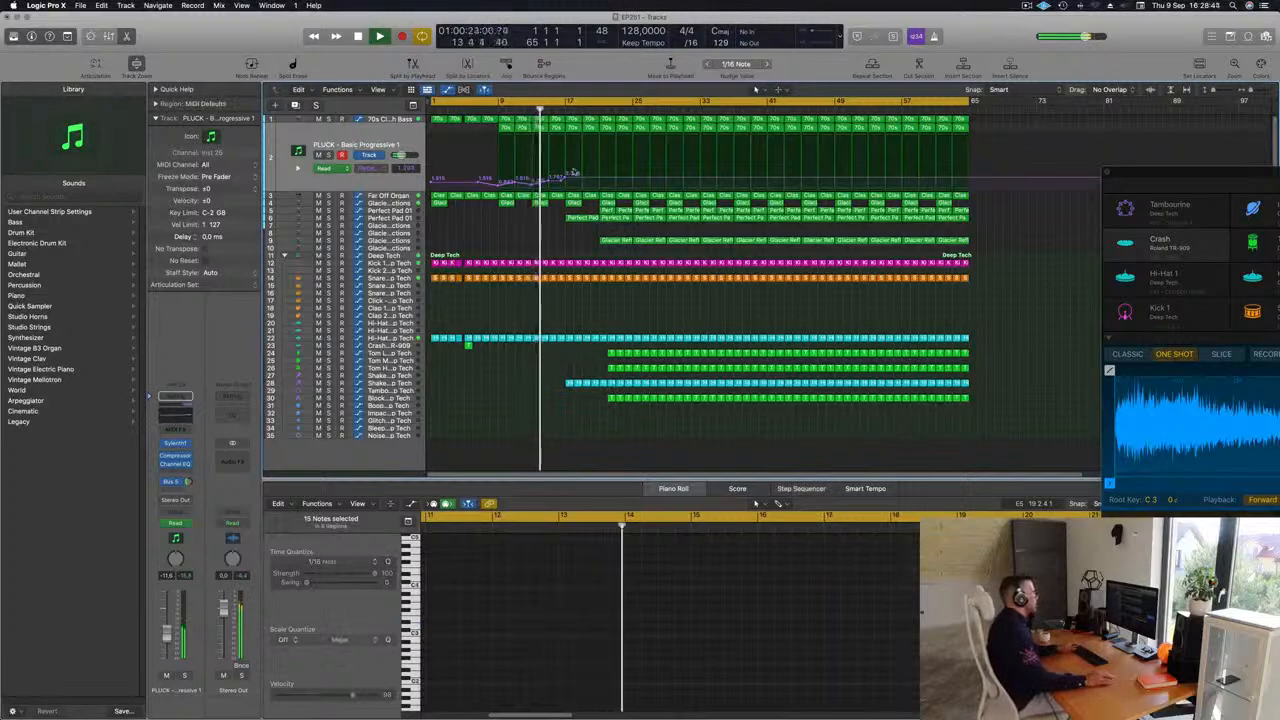
Select all regions in the arrangement and color and name them by their tracks.
key("super+a")
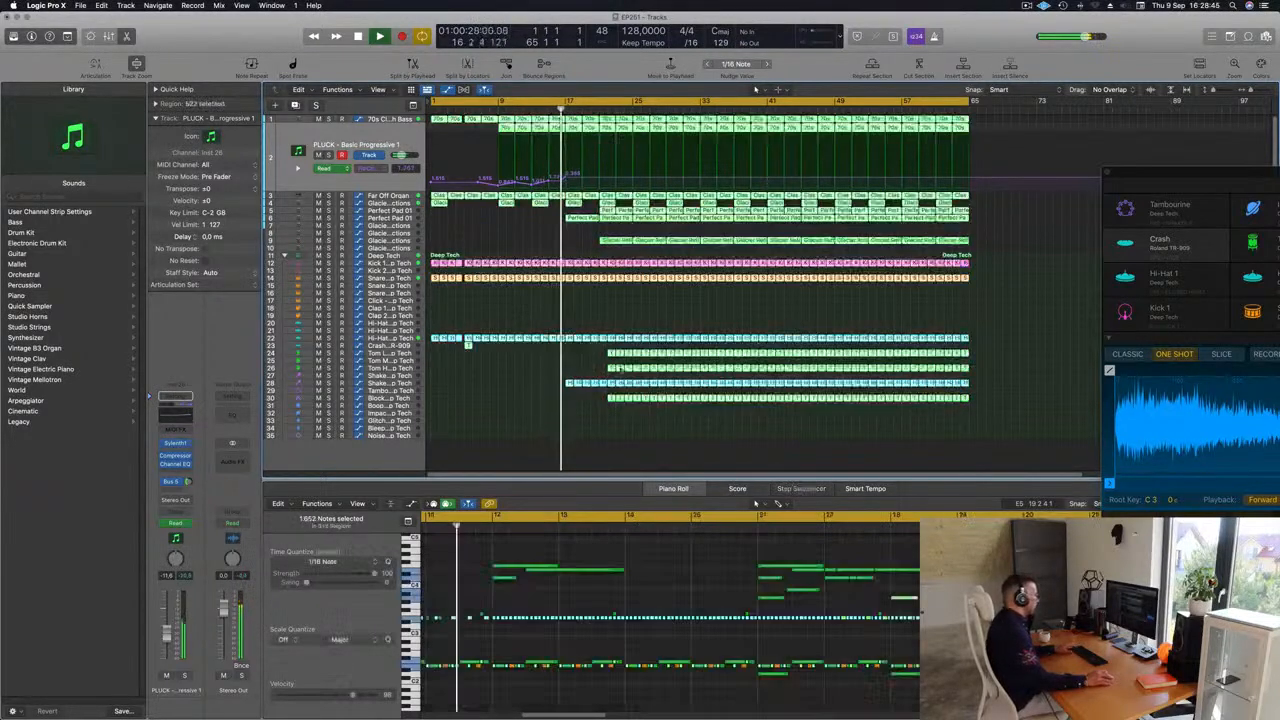
right_click(636, 341)
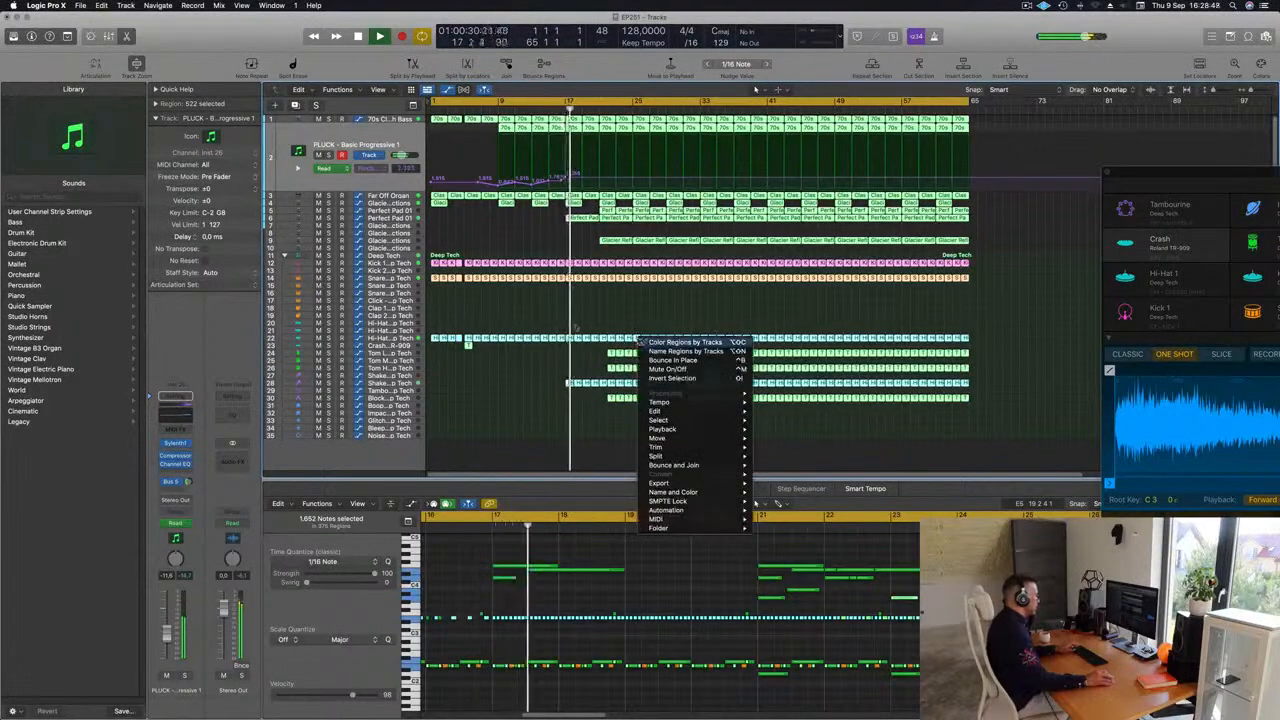
left_click(648, 343)
right_click(629, 341)
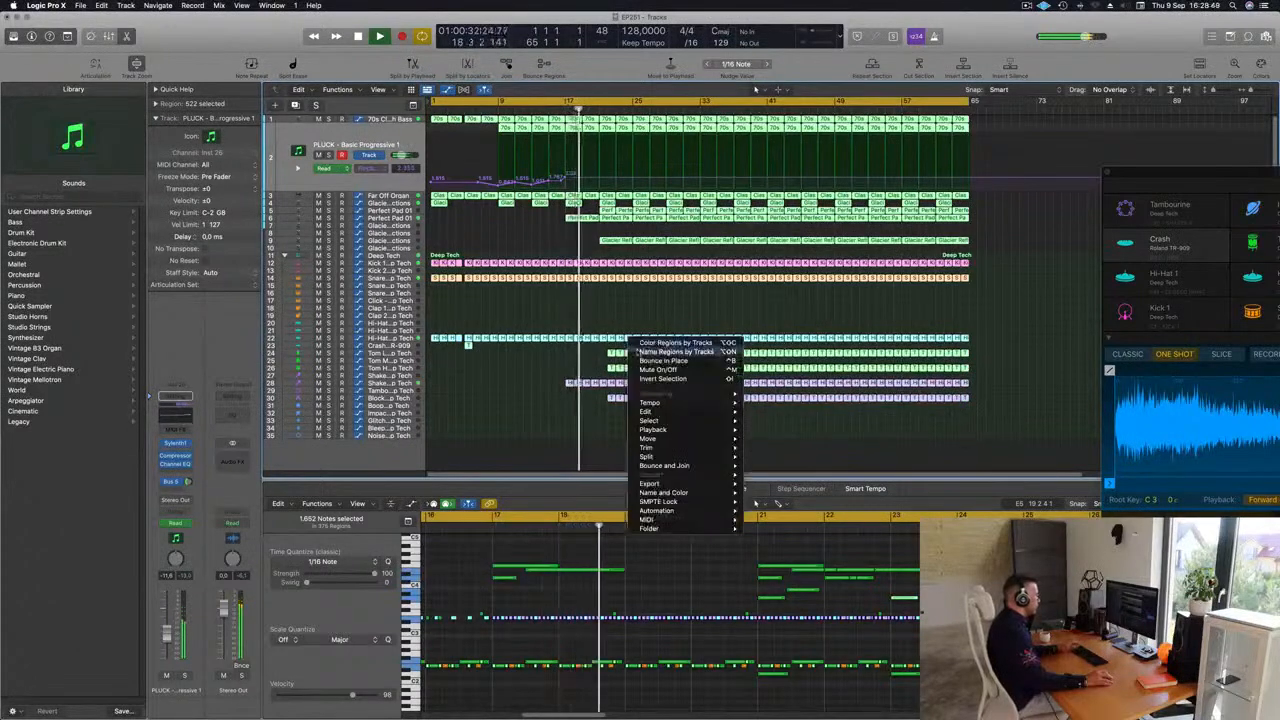
left_click(676, 351)
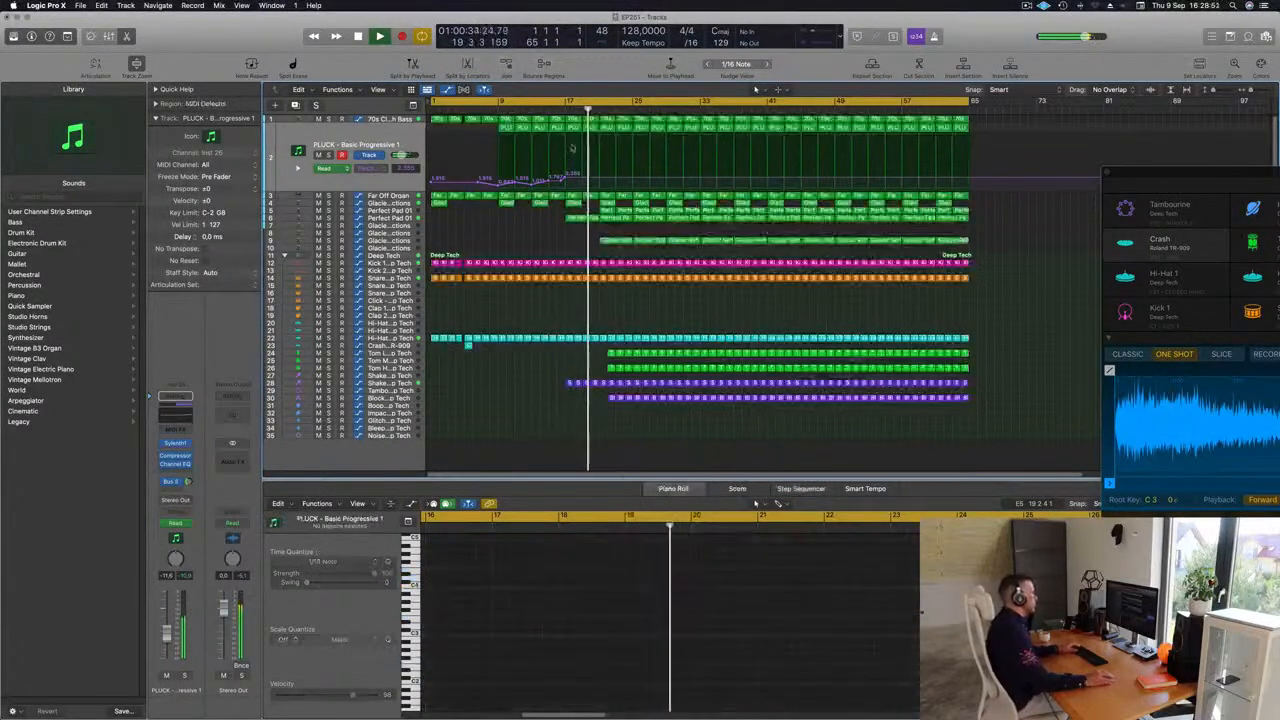
Cut a short break across the playing tracks just before bar 17, splitting the notes that cross it, and replay the transition.
key("super+Left")
key("super+Right")
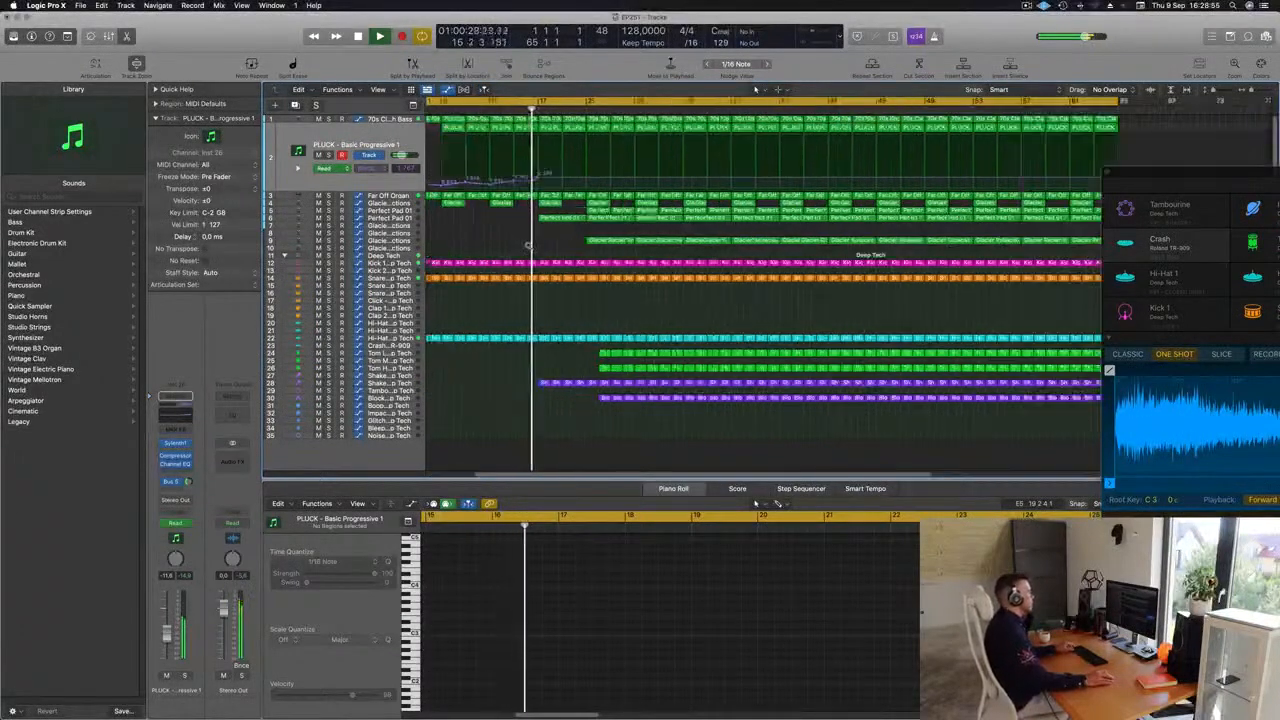
scroll(527, 269, "left", 3)
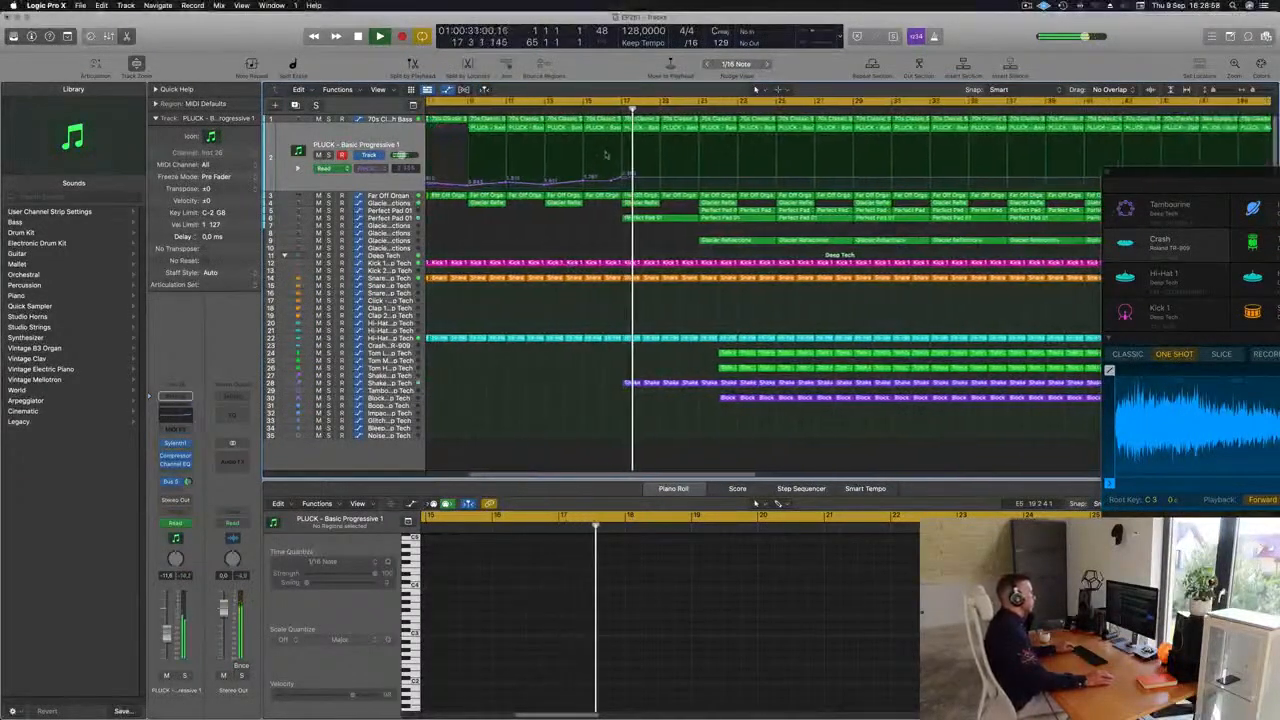
left_click_drag(616, 356, 619, 72)
key("Delete")
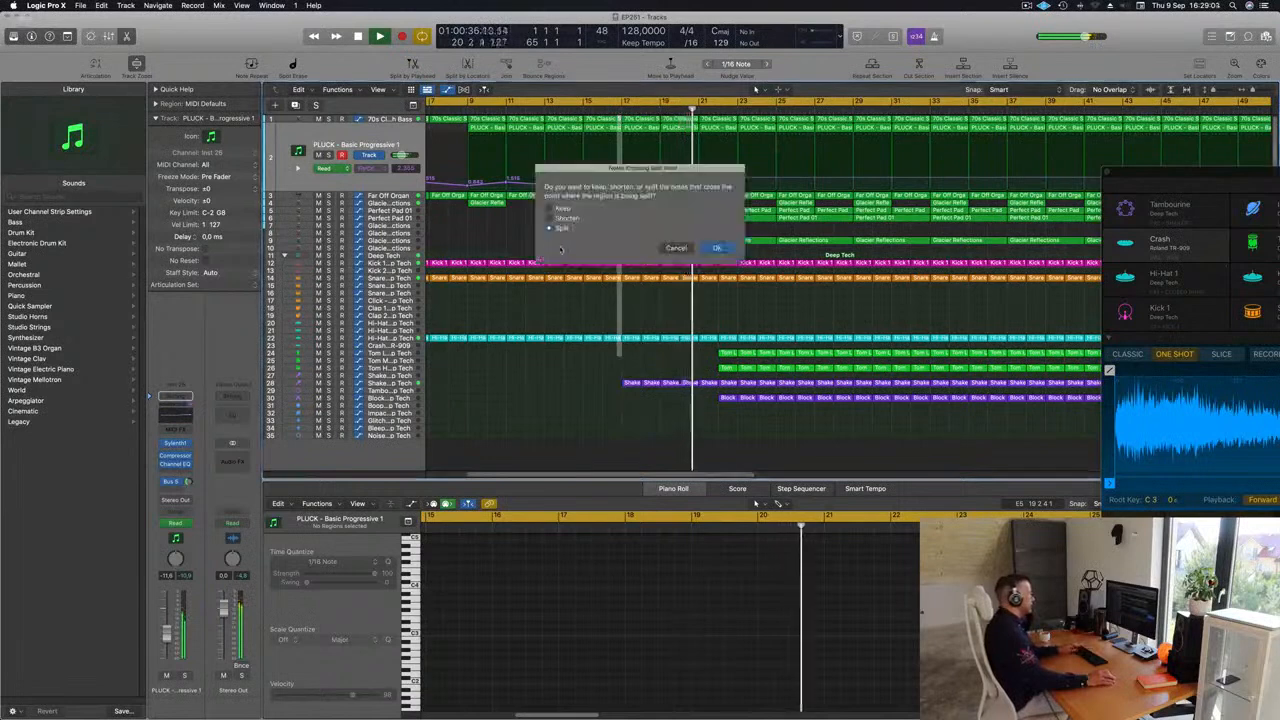
key("Return")
left_click(585, 108)
scroll(590, 190, "up", 5)
scroll(599, 208, "down", 5)
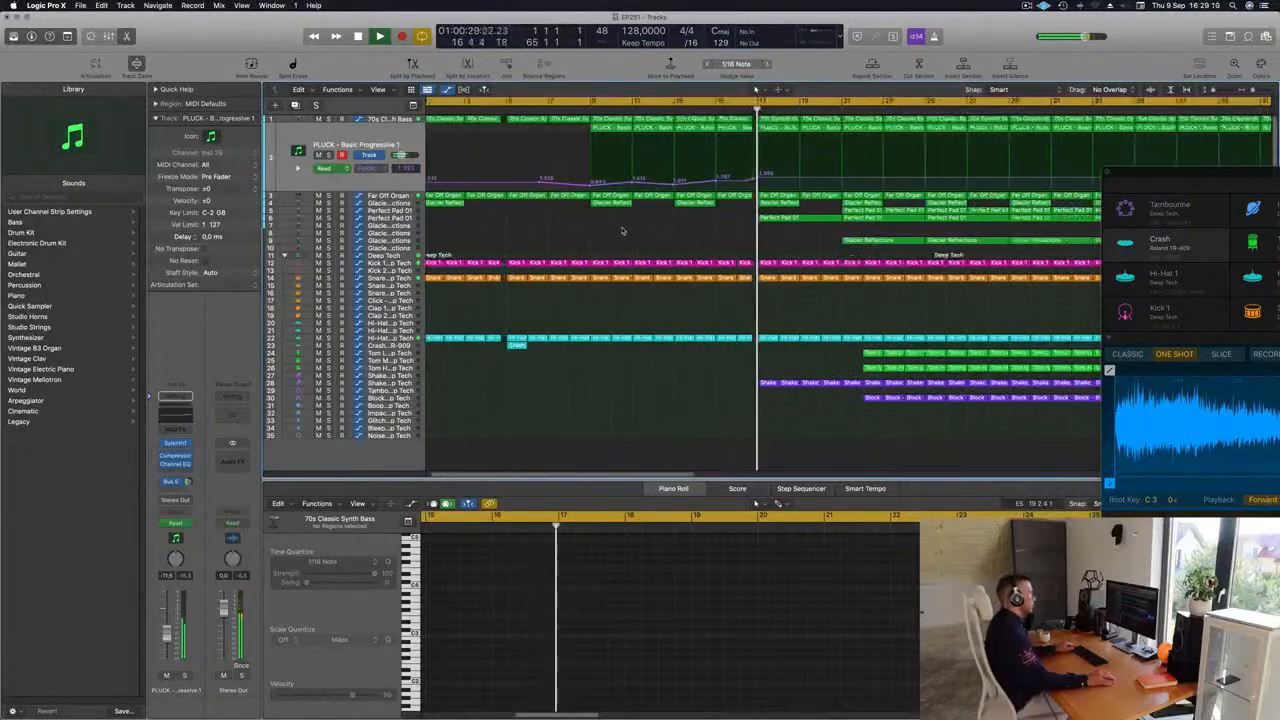
Delete the lower Glacier Reflections region at bar 21 and the Perfect Pad 01 regions from bar 21 to 25.
scroll(634, 231, "down", 5)
scroll(638, 246, "down", 3)
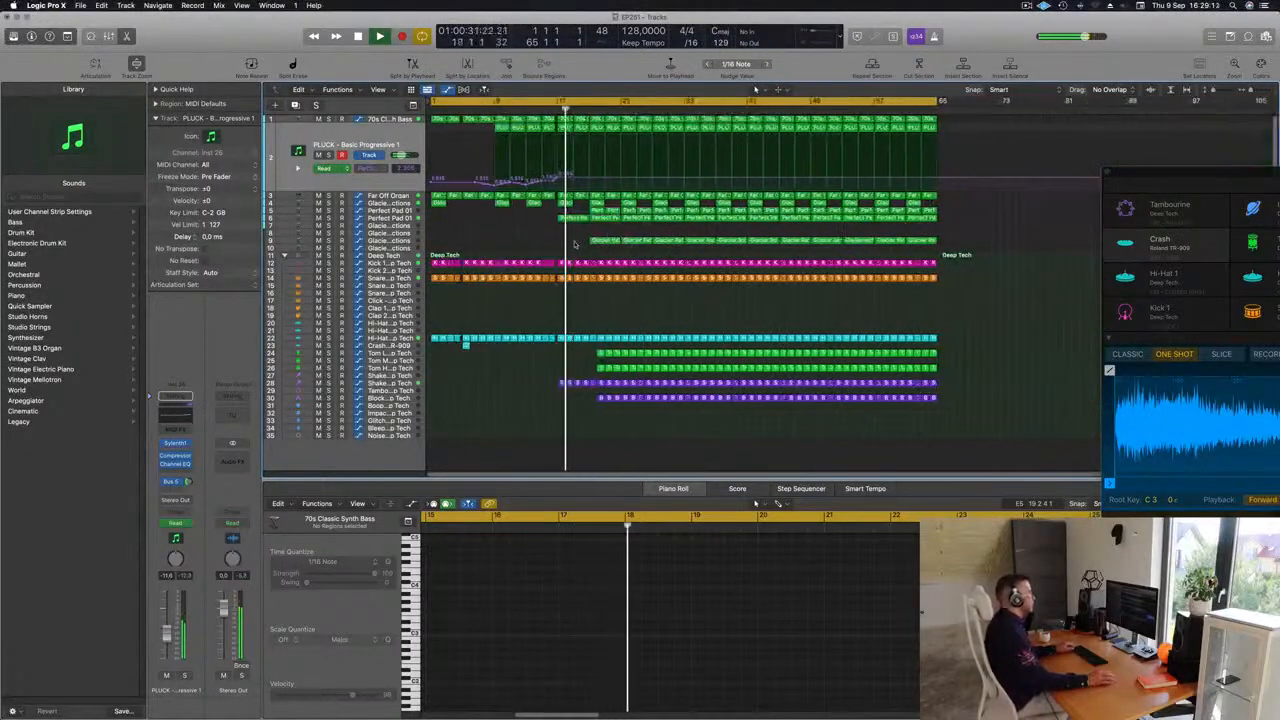
left_click(610, 241)
key("Delete")
scroll(604, 238, "up", 3)
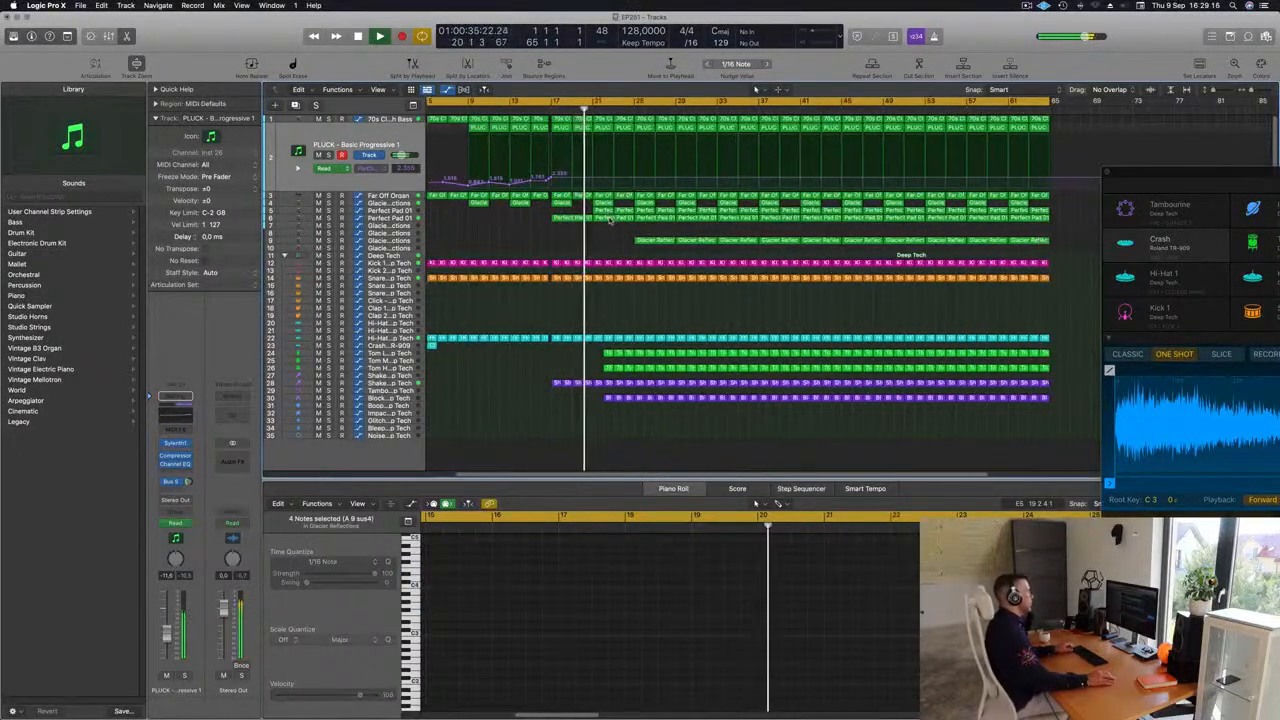
scroll(611, 228, "down", 2)
left_click(607, 212)
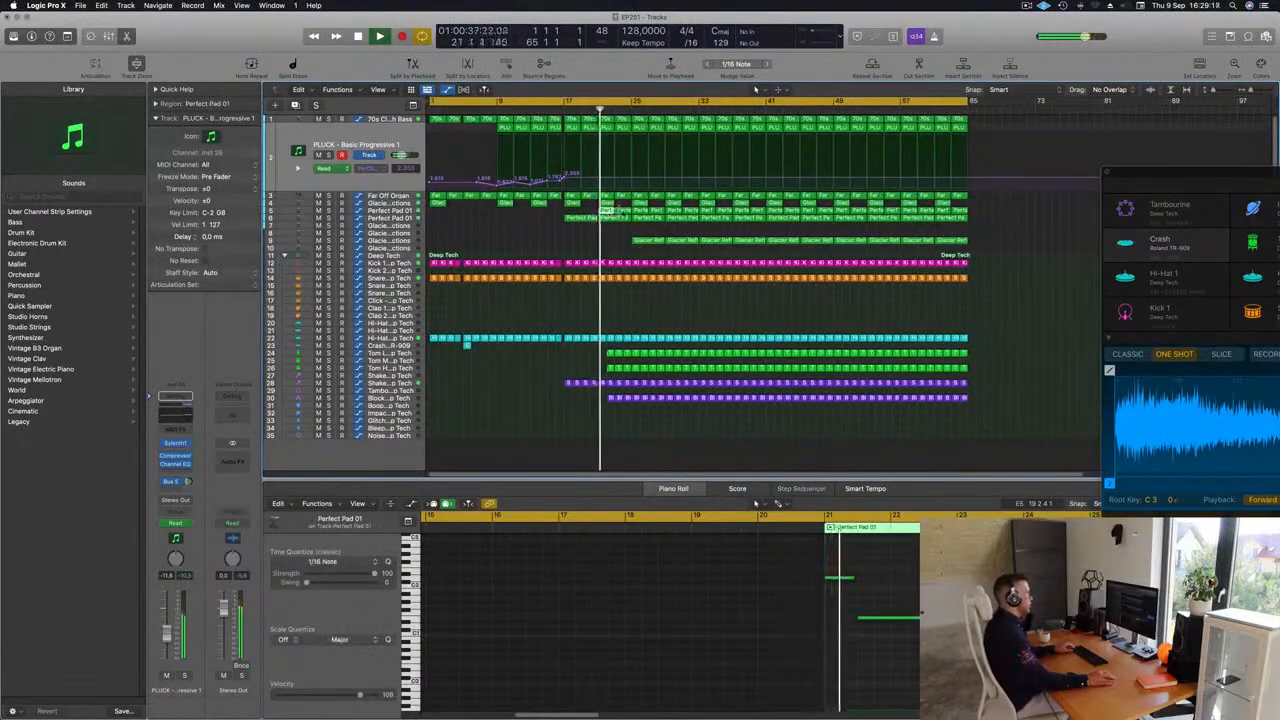
left_click(553, 109)
left_click_drag(607, 237, 626, 214)
key("Delete")
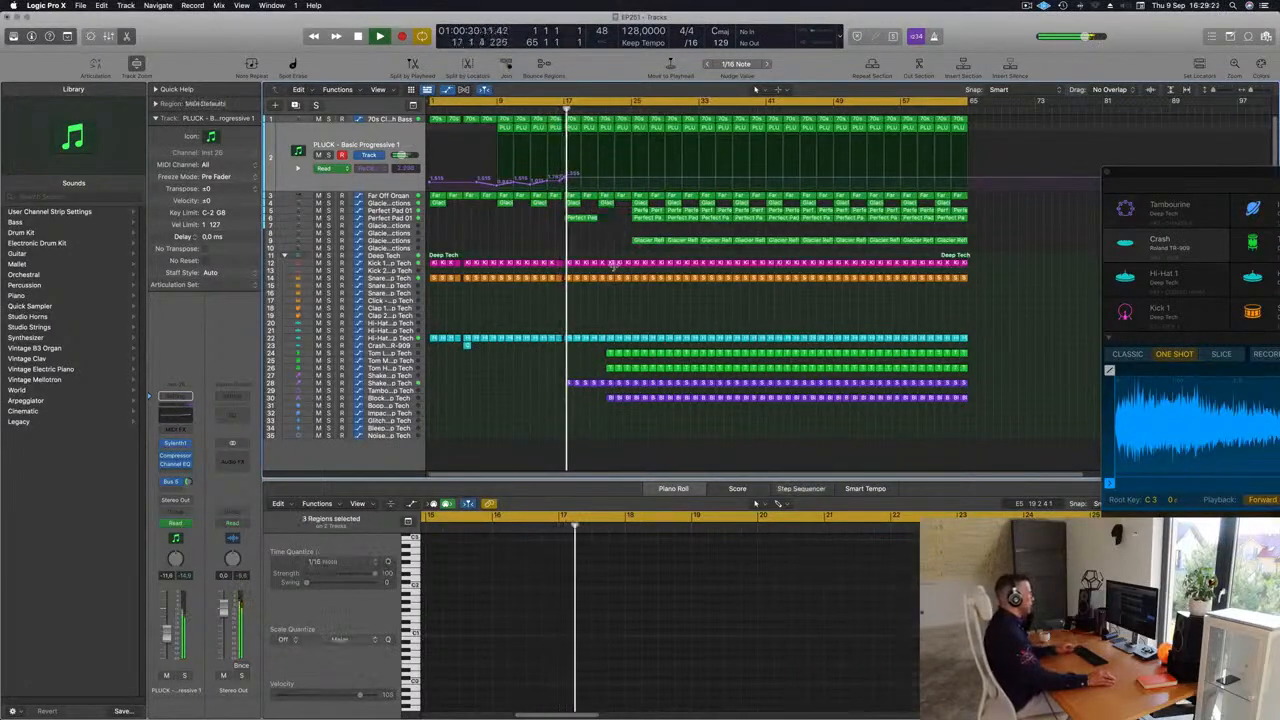
Delete the Tom regions before bar 25, the Block regions before bar 23, and the Hi-Hat and Shaker regions from bar 23 to 25.
scroll(711, 319, "up", 5)
scroll(711, 319, "down", 5)
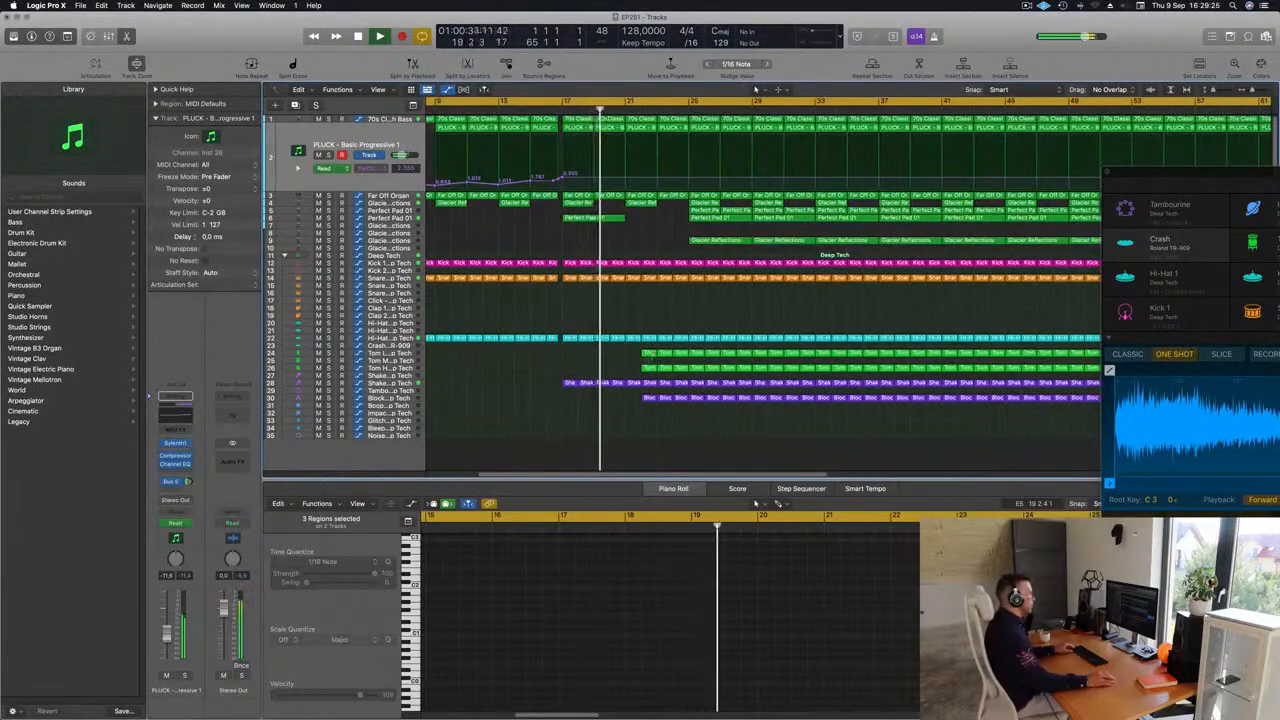
left_click_drag(635, 347, 648, 370)
key("Delete")
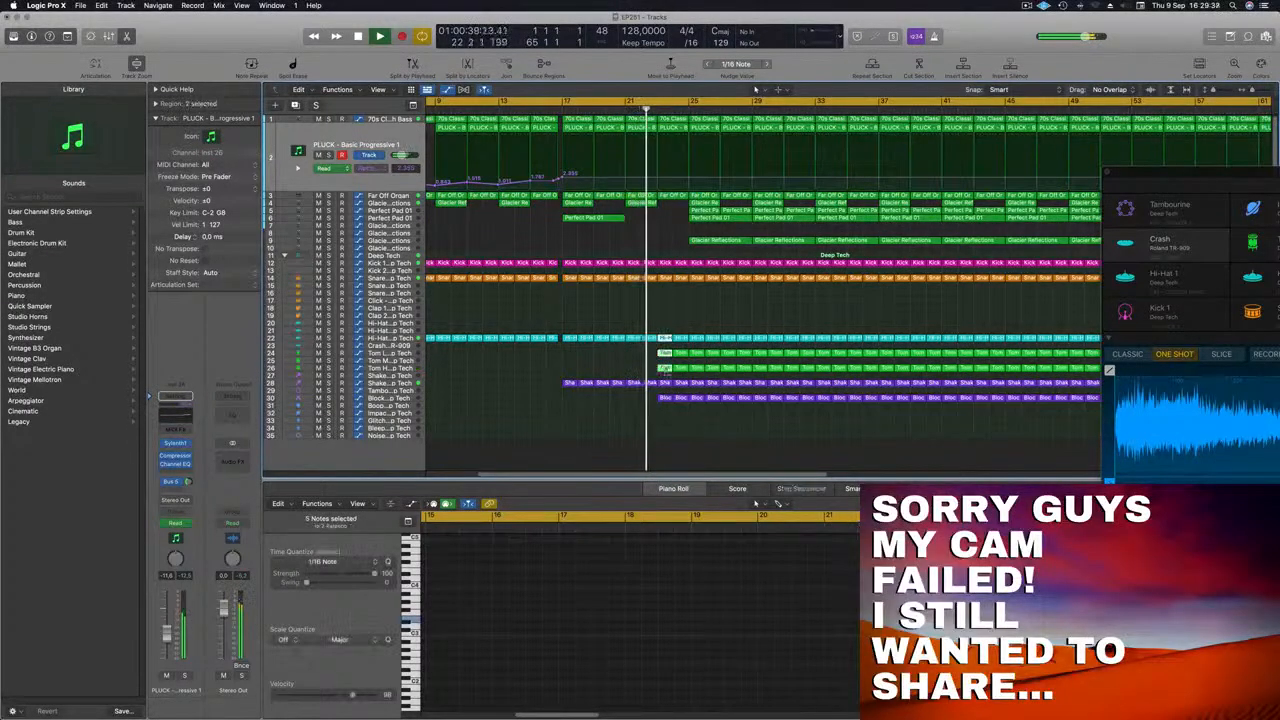
left_click_drag(682, 385, 690, 385)
key("Delete")
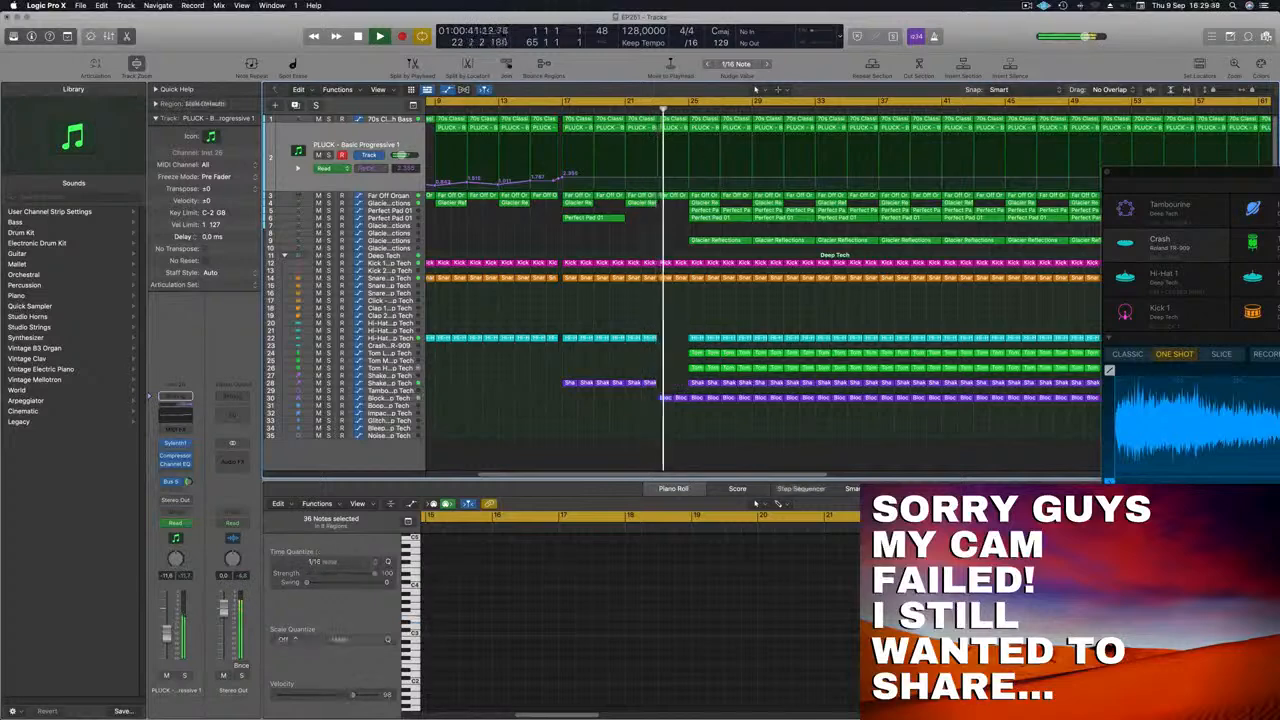
scroll(630, 307, "up", 2)
scroll(657, 314, "down", 4)
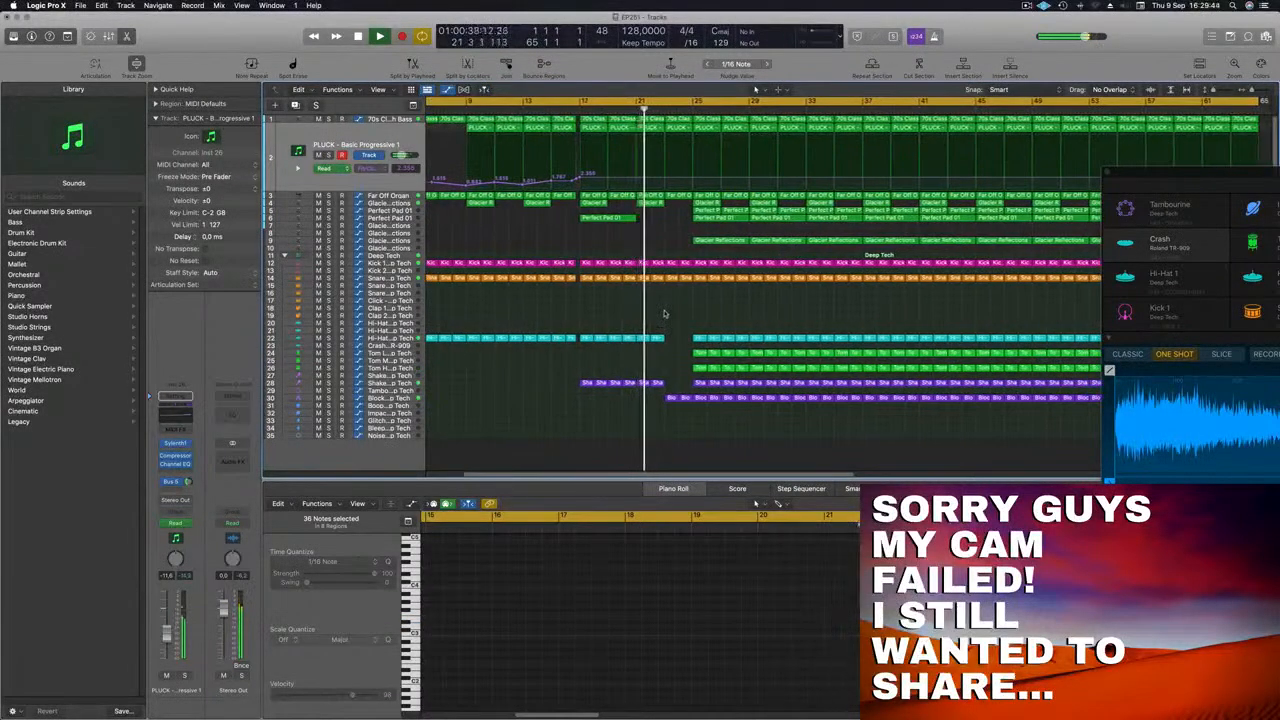
Replay the section around bar 22 and lower the Block track's volume to about -11.6 dB.
scroll(704, 319, "up", 2)
scroll(711, 317, "down", 3)
scroll(740, 322, "left", 2)
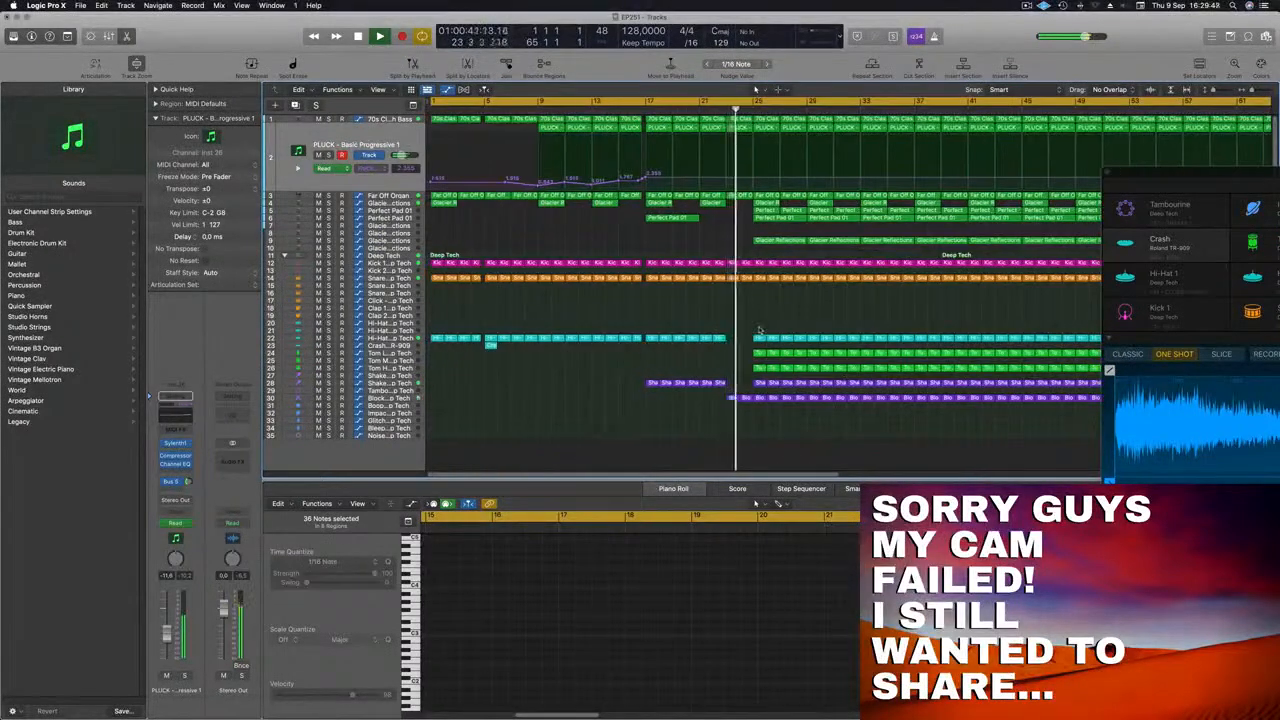
left_click(708, 112)
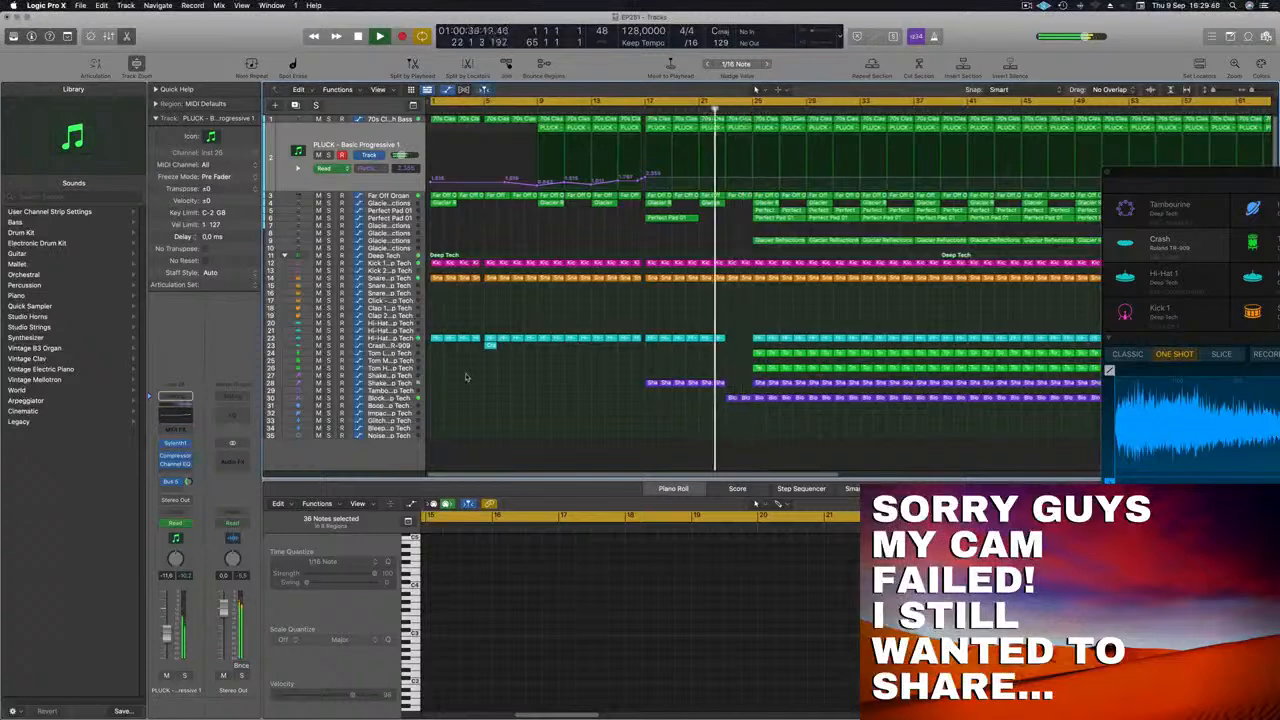
left_click(408, 398)
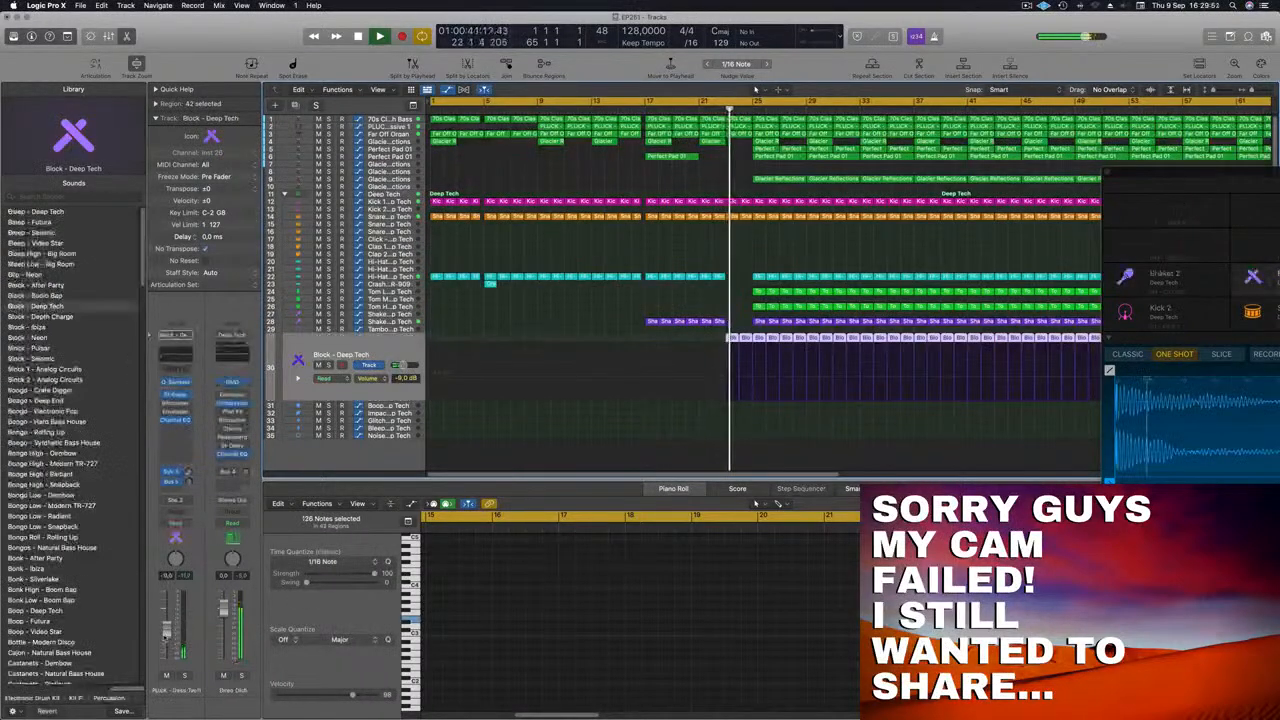
scroll(632, 426, "down", 3)
scroll(632, 426, "down", 3)
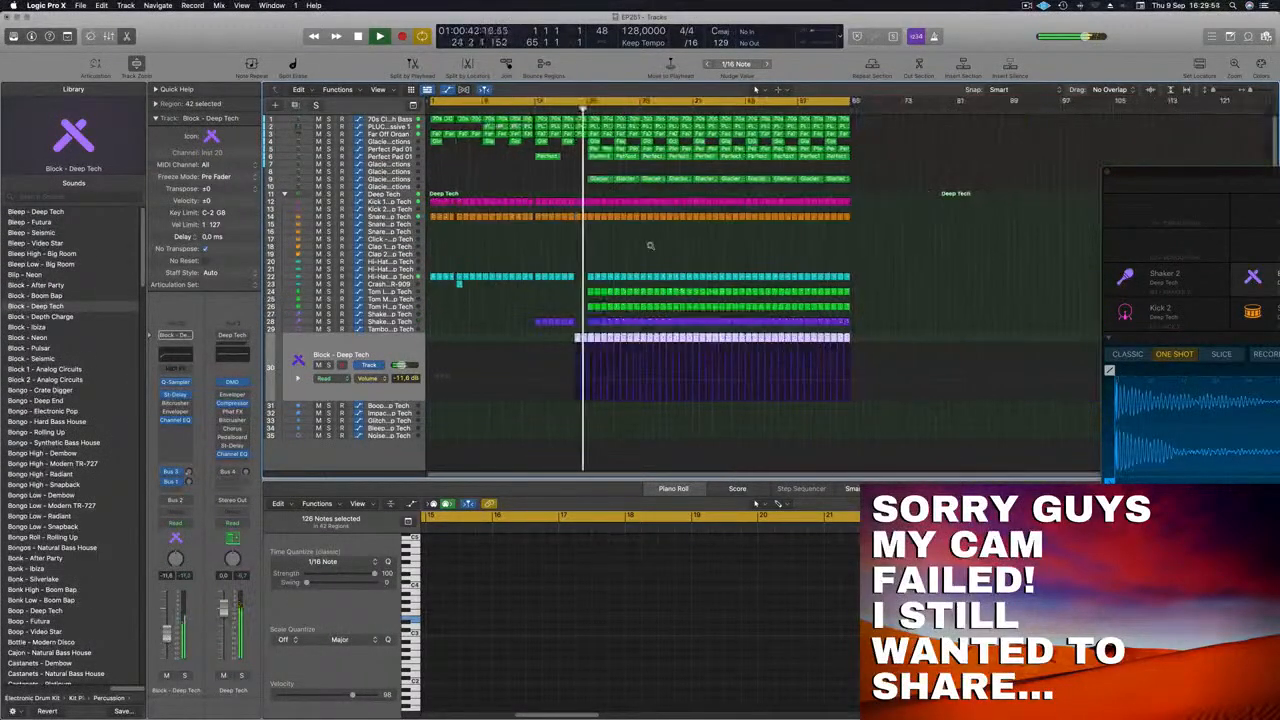
scroll(594, 224, "left", 3)
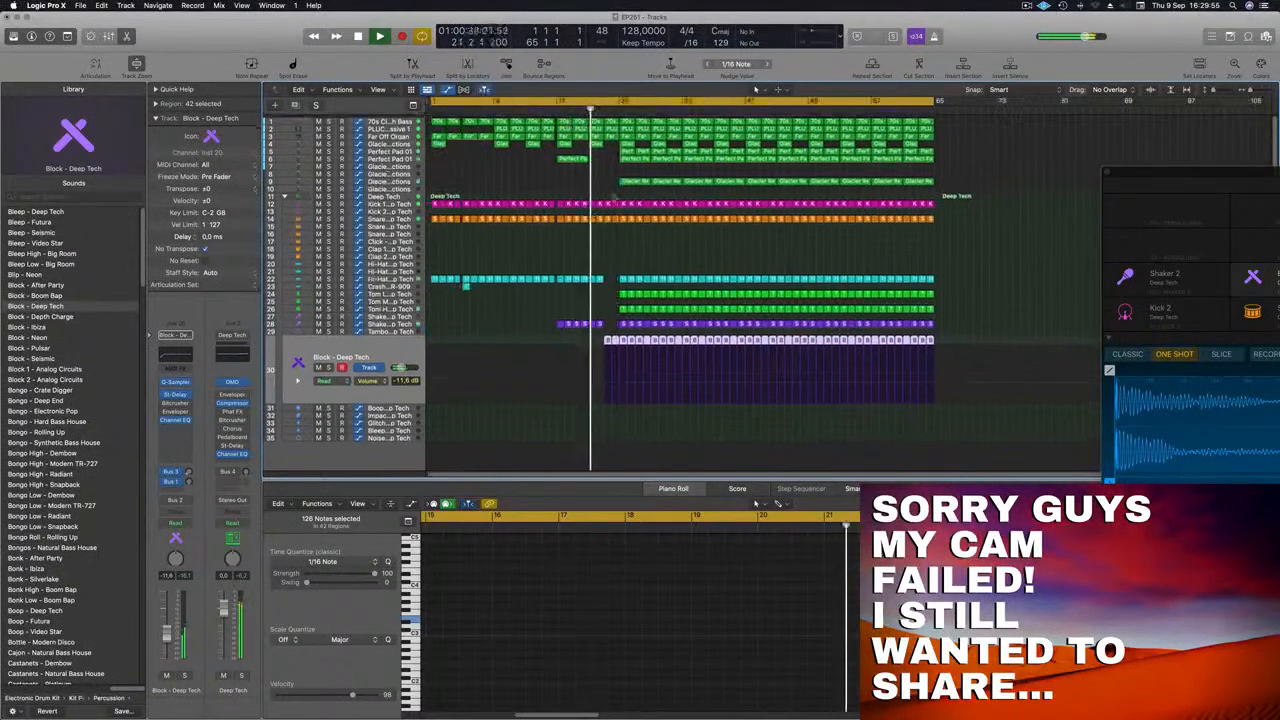
Add a dip at bar 23 to the PLUCK cutoff automation, followed by a rise around bar 26, and audition it.
left_click(412, 127)
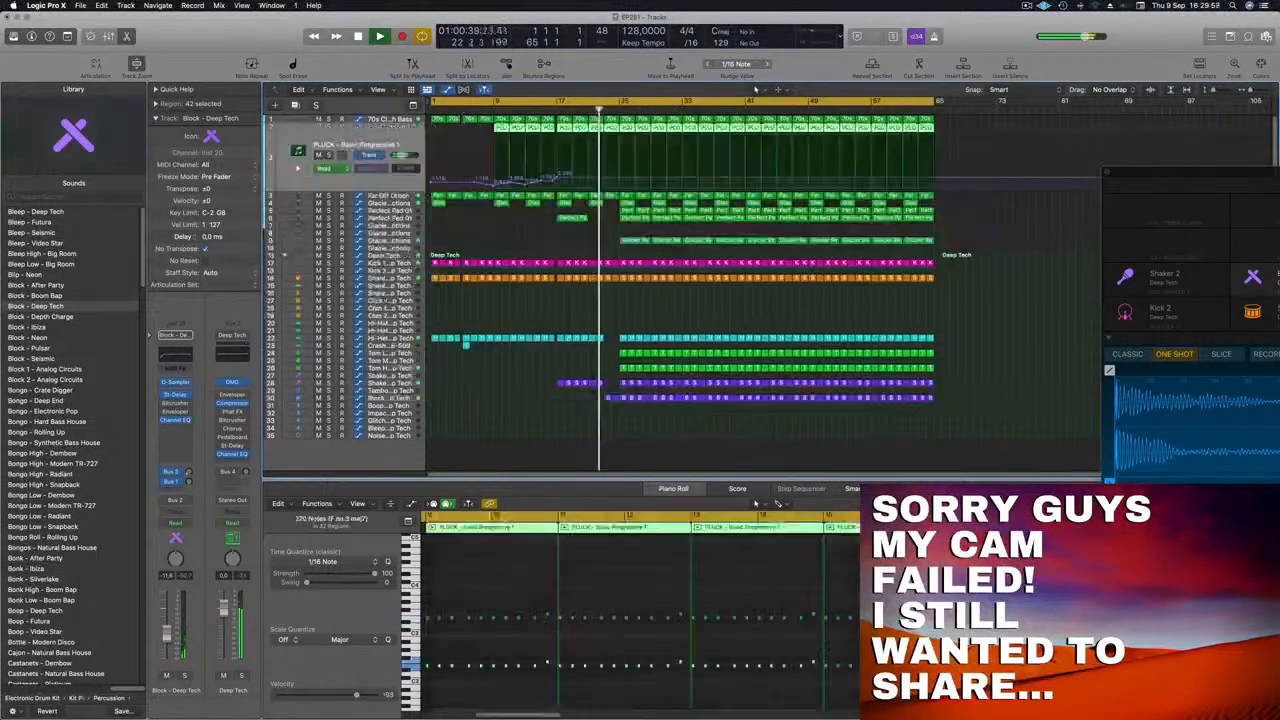
left_click(604, 181)
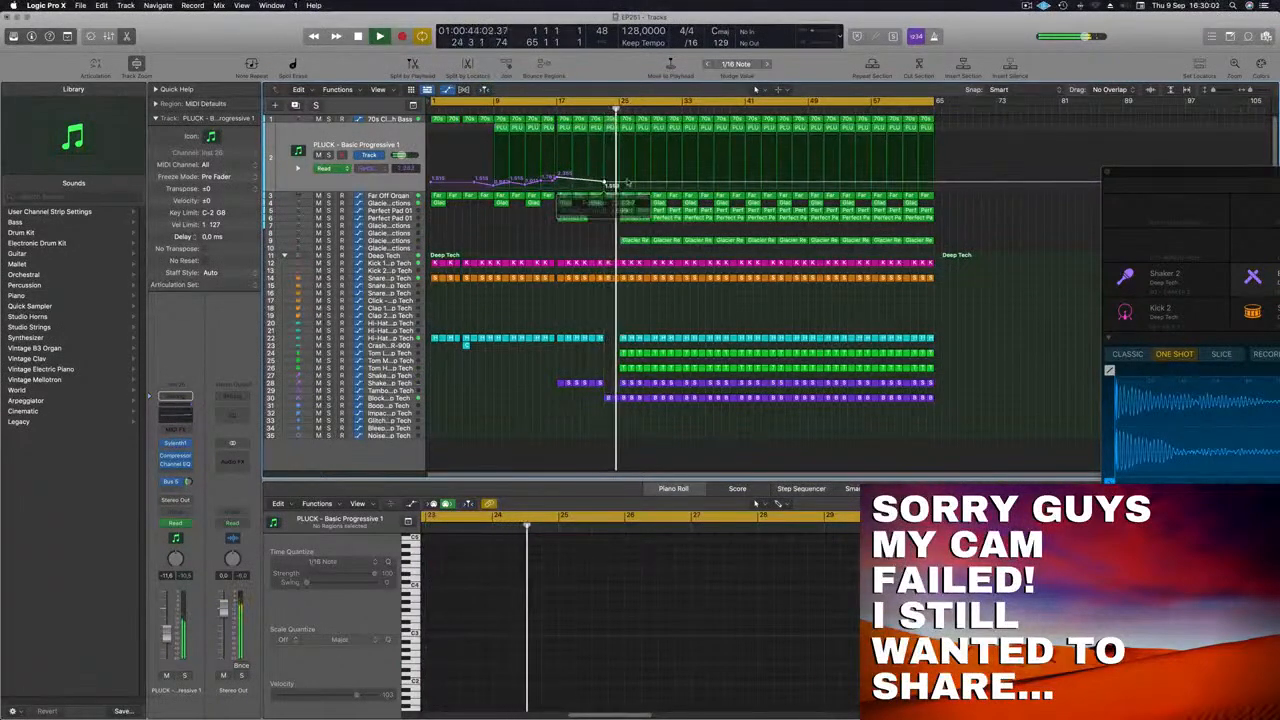
left_click_drag(634, 184, 634, 174)
scroll(587, 256, "down", 1)
scroll(565, 248, "up", 1)
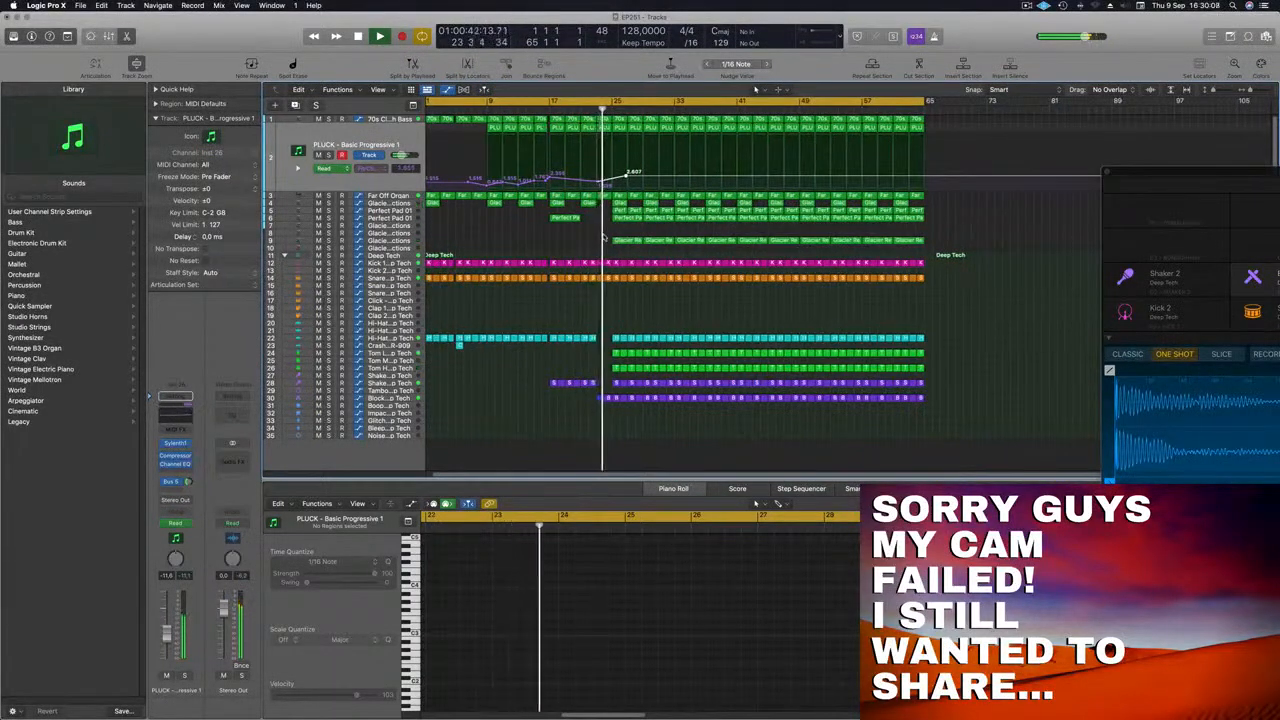
scroll(600, 244, "up", 1)
scroll(633, 247, "down", 1)
scroll(605, 245, "up", 1)
scroll(640, 245, "down", 1)
left_click(556, 112)
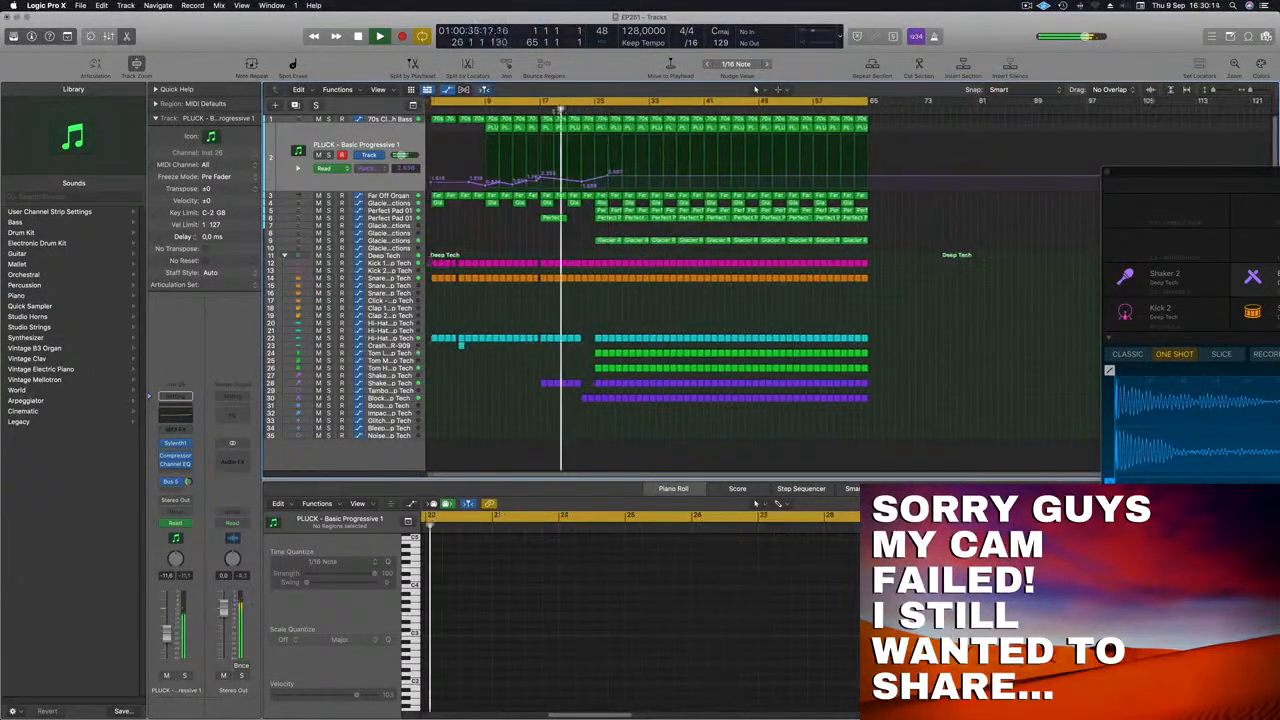
Delete the upper Glacier Reflections region and both tracks' Perfect Pad 01 regions from bar 25 to 29.
left_click(606, 241)
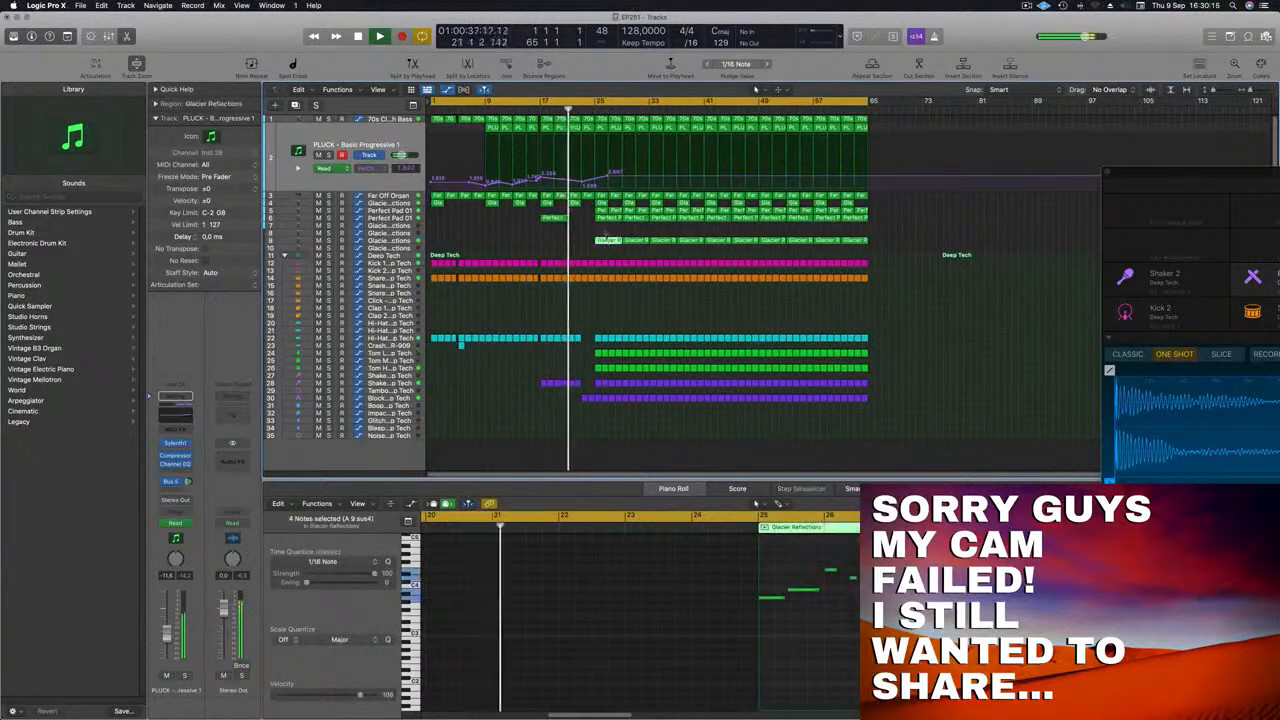
left_click_drag(603, 229, 615, 208)
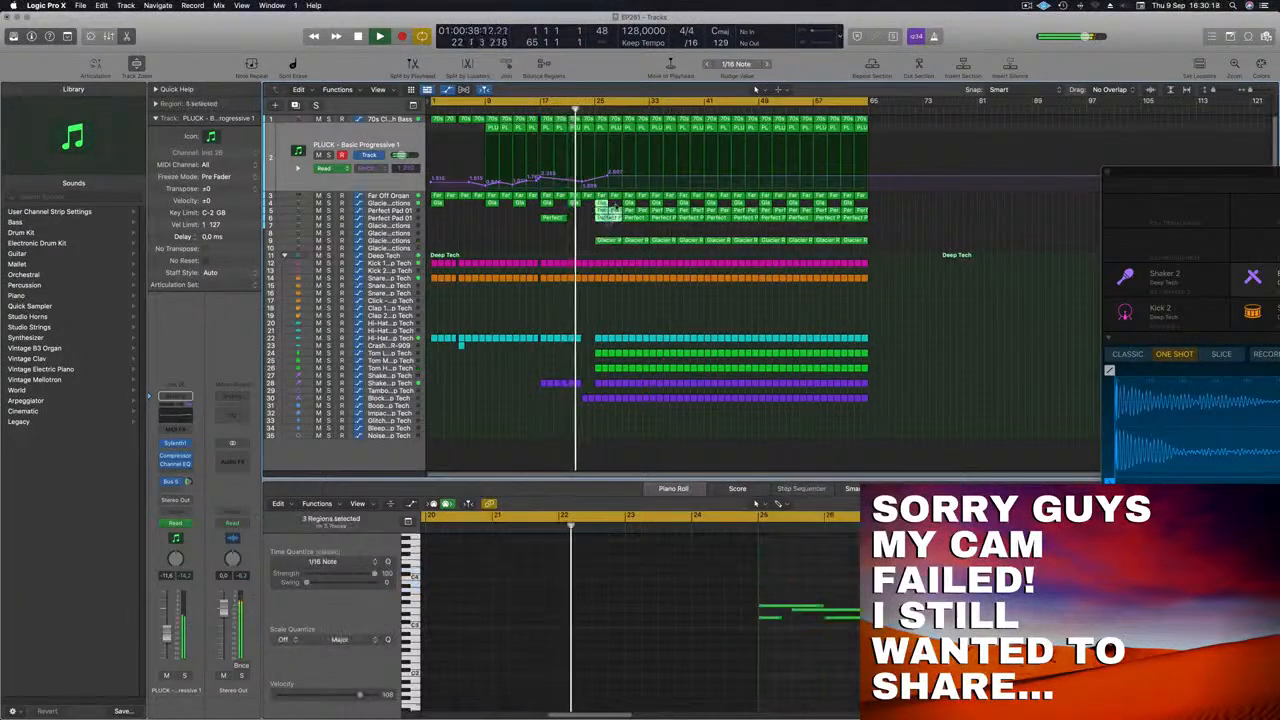
key("BackSpace")
key("Return")
left_click(581, 109)
scroll(606, 224, "up", 1)
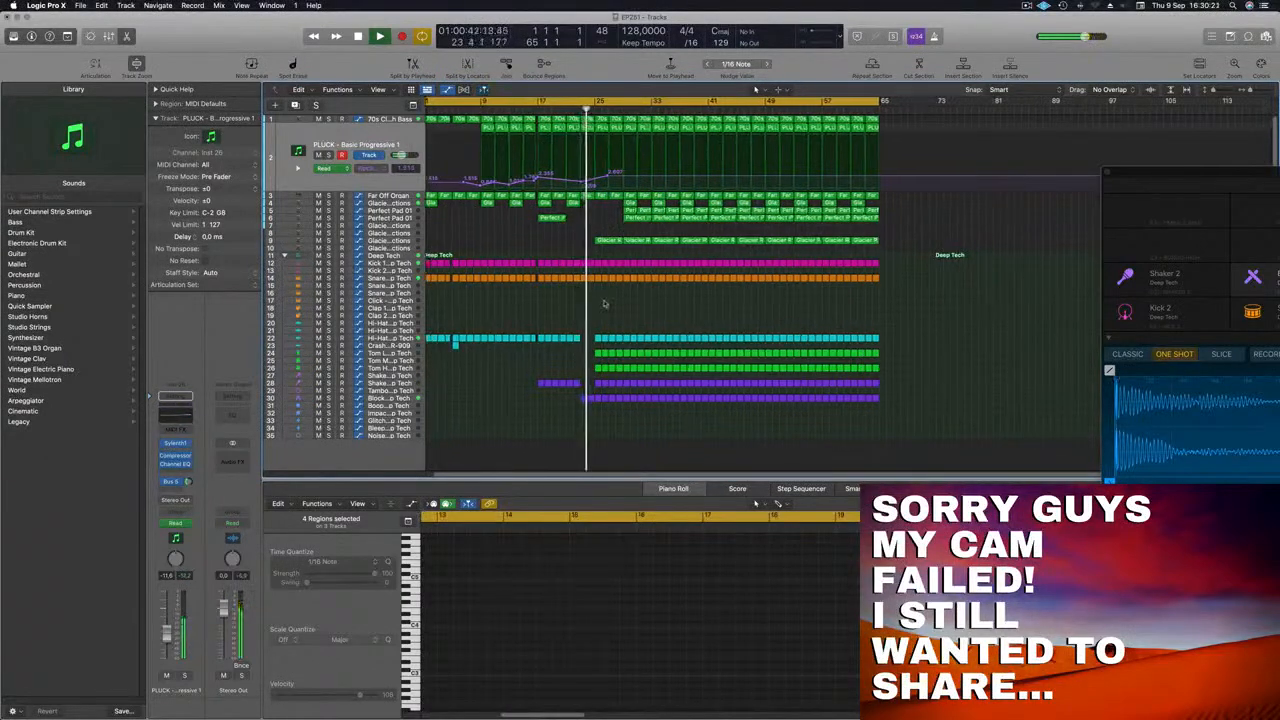
Delete the Snare, Hi-Hat, Tom, Shaker and Block regions from bar 25 to 29, keeping the kick.
left_click_drag(597, 270, 621, 424)
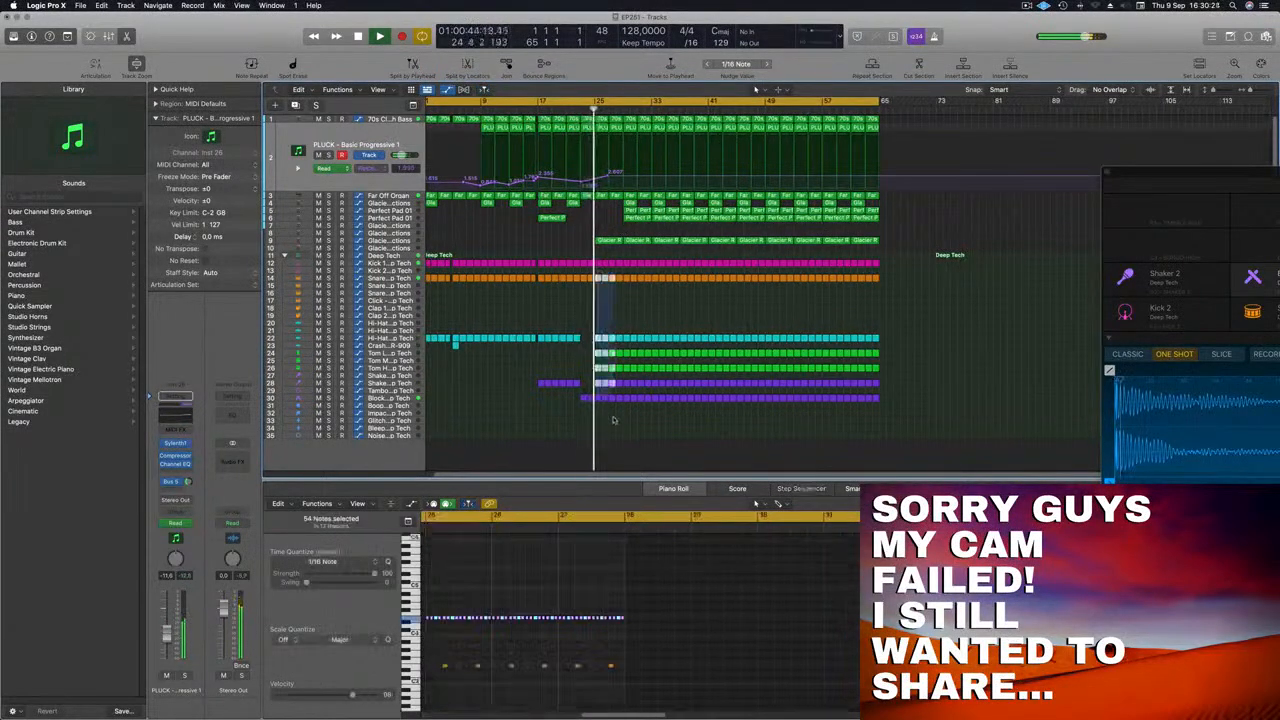
key("BackSpace")
left_click(579, 109)
scroll(573, 223, "up", 3)
scroll(573, 223, "down", 3)
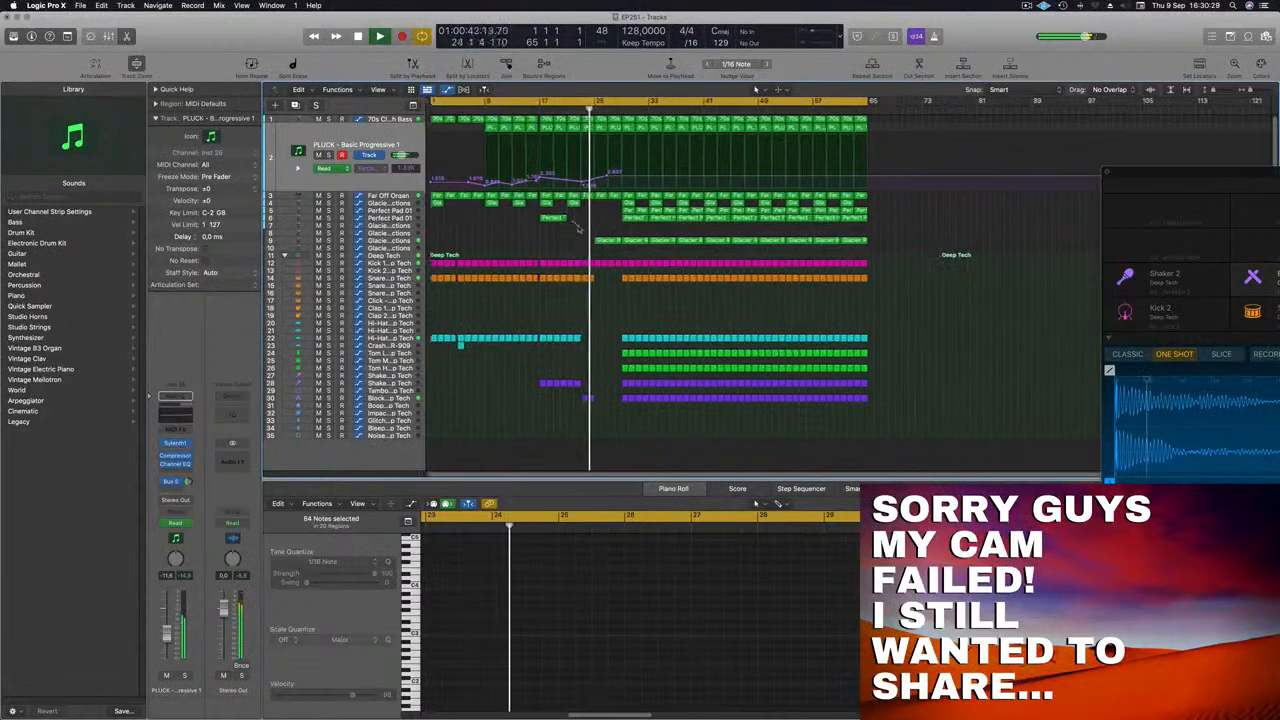
Replace the rise in the PLUCK cutoff automation with a drop to about 0.76 at bar 25.
scroll(574, 225, "up", 3)
scroll(583, 237, "down", 3)
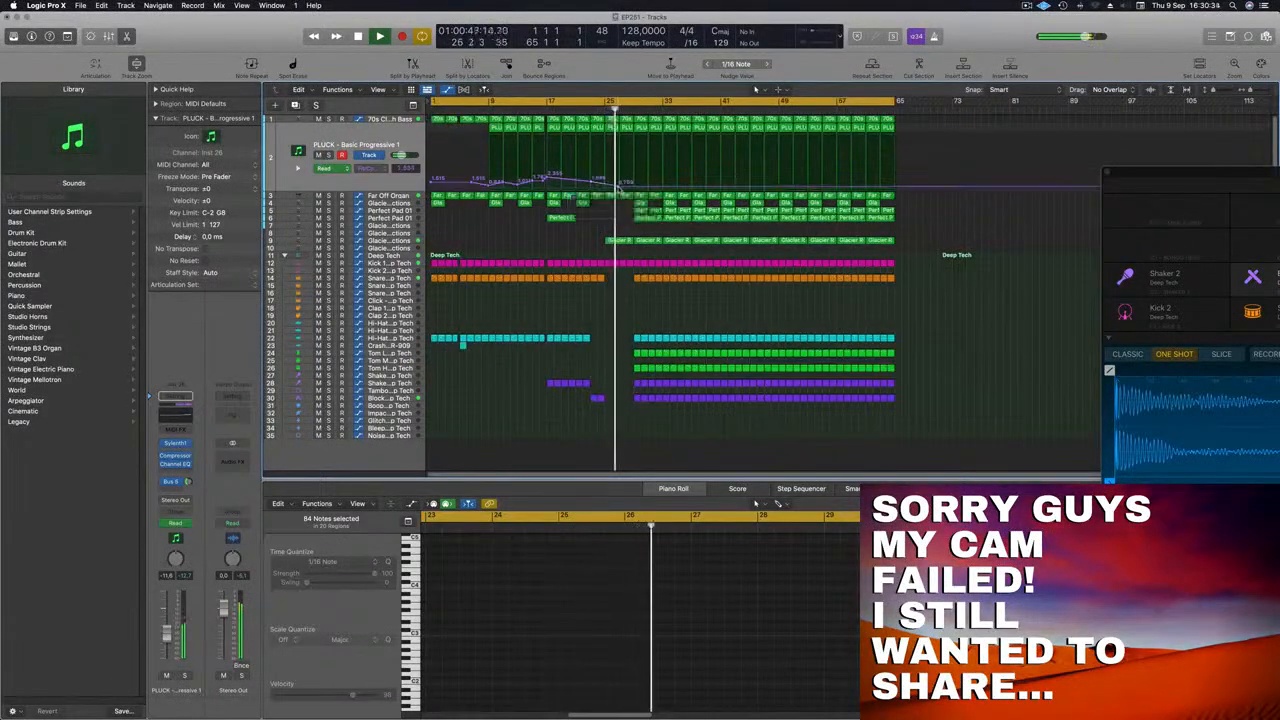
left_click_drag(606, 187, 606, 186)
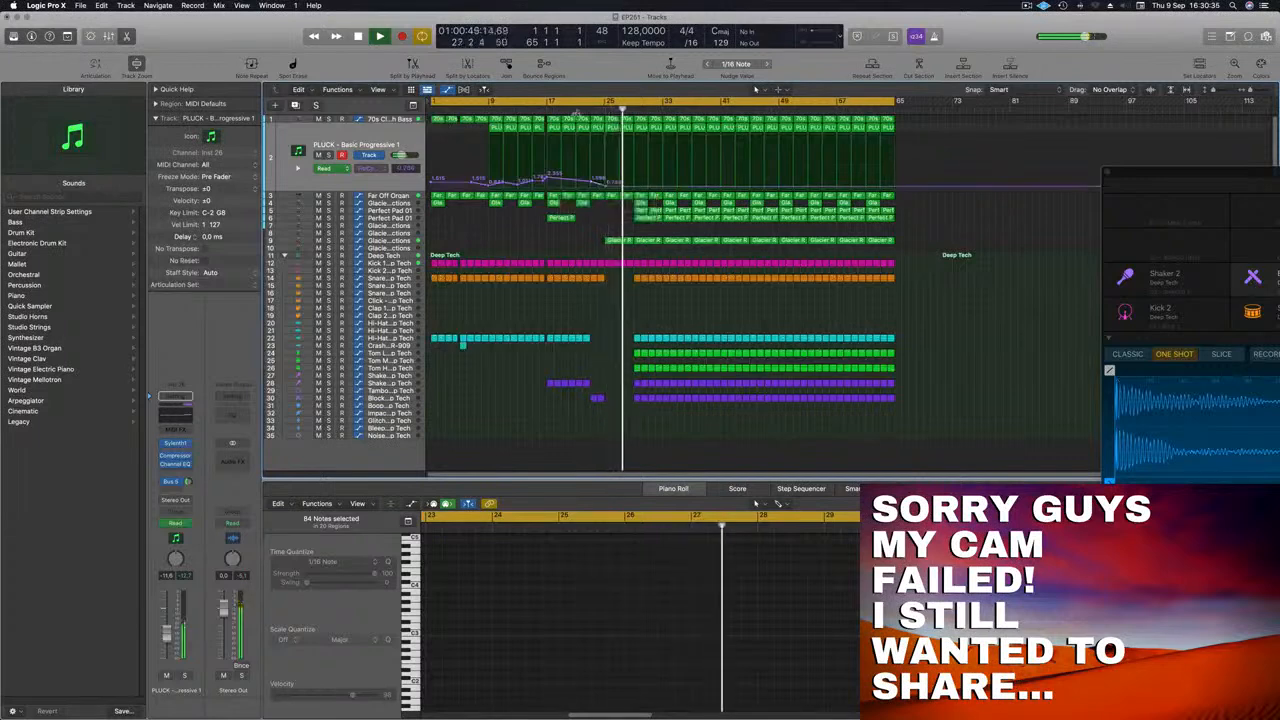
Remove the lower Glacier Reflections region at bar 25 and copy the Perfect Pad 01 regions from bar 29 to bar 25.
left_click(618, 241)
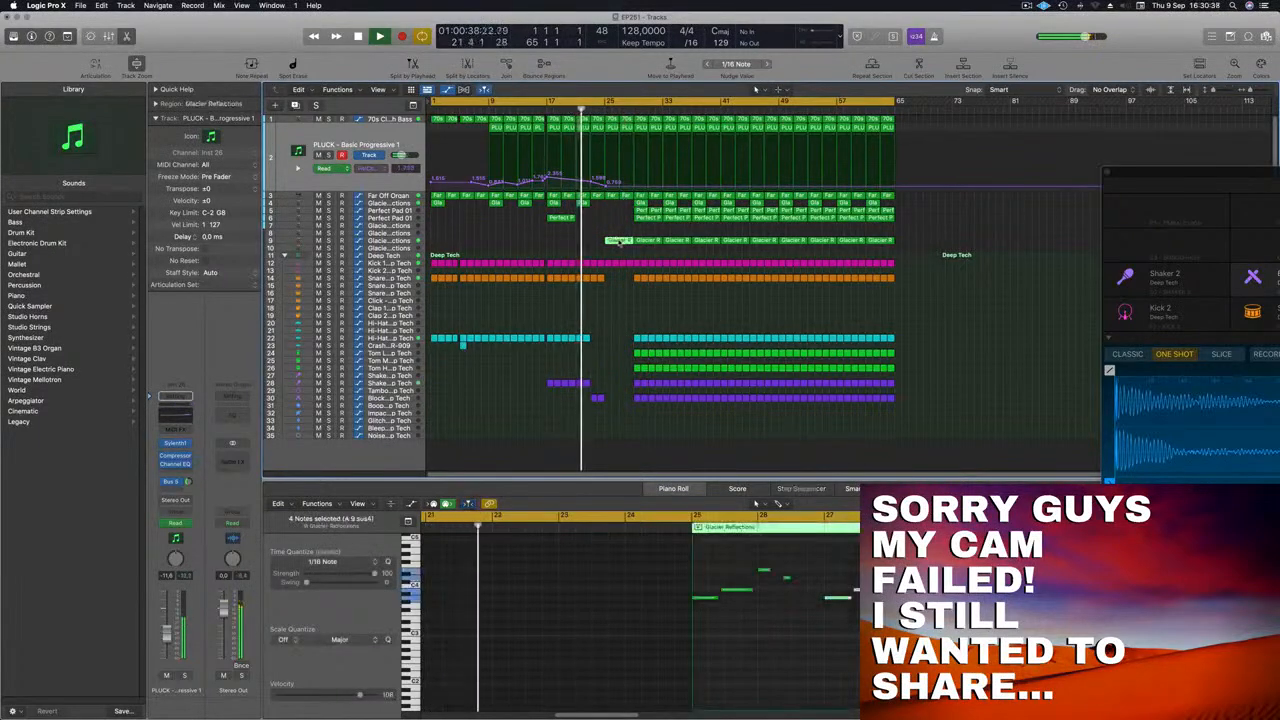
left_click(648, 218)
left_click_drag(646, 223, 620, 219)
scroll(600, 248, "down", 1)
scroll(600, 248, "up", 3)
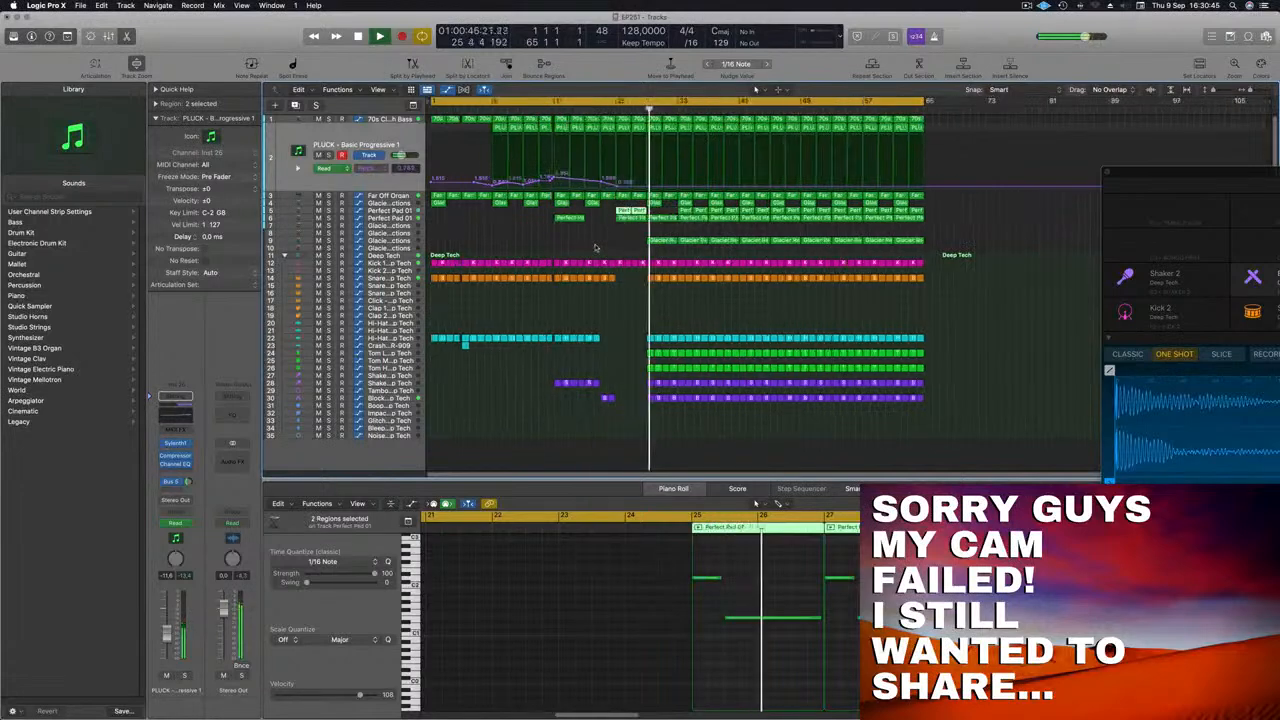
scroll(600, 248, "down", 1)
scroll(600, 248, "down", 2)
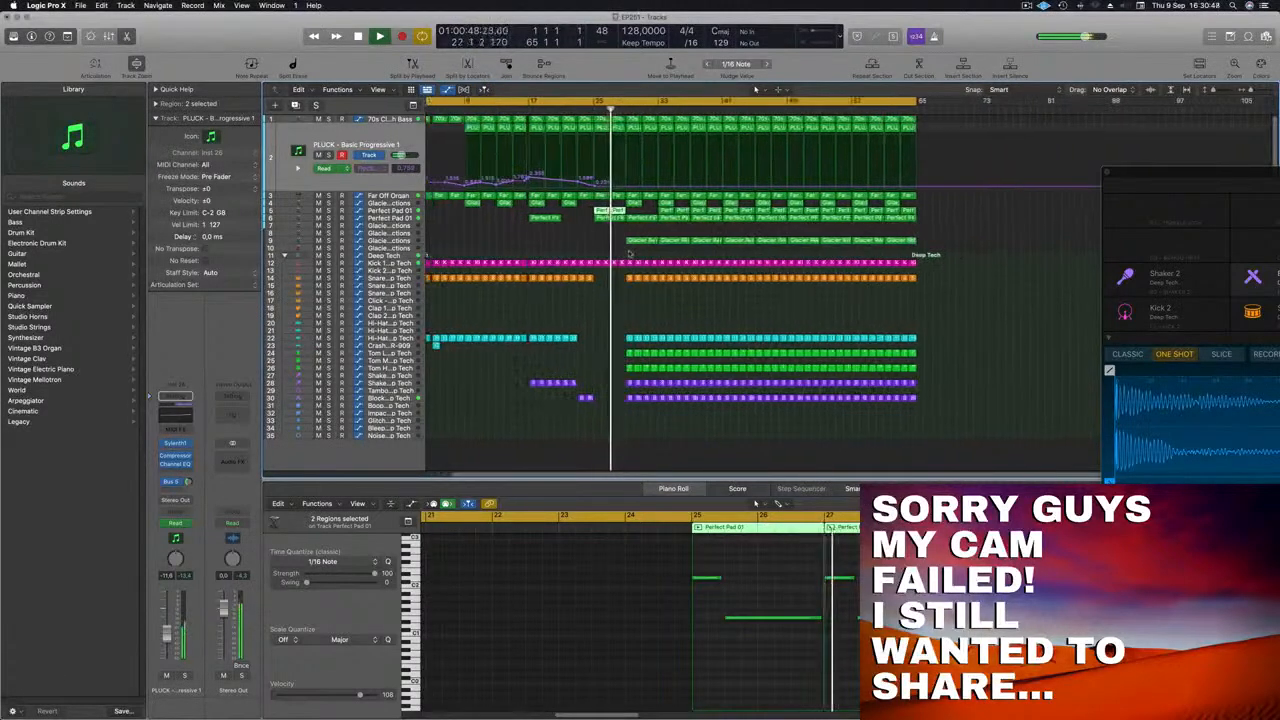
Inspect the notes of the lower Perfect Pad 01 region at bar 25 and replay the transition from bar 24.
left_click(582, 109)
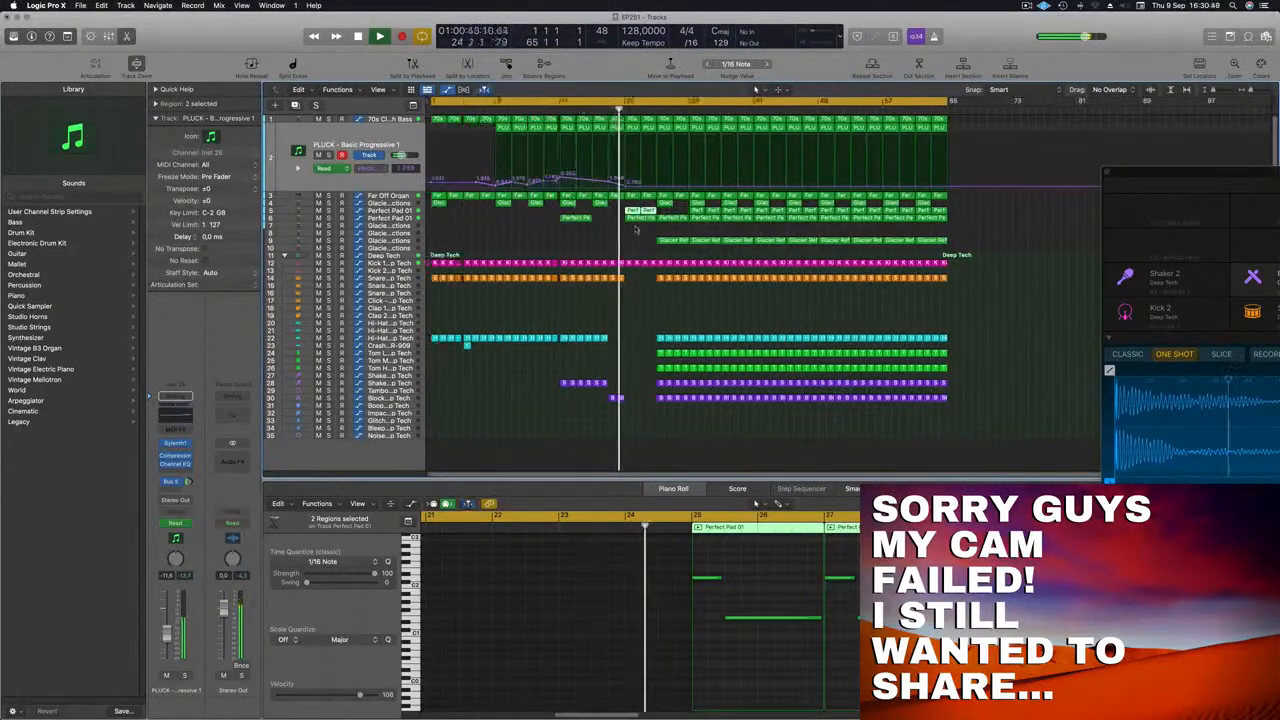
left_click(638, 218)
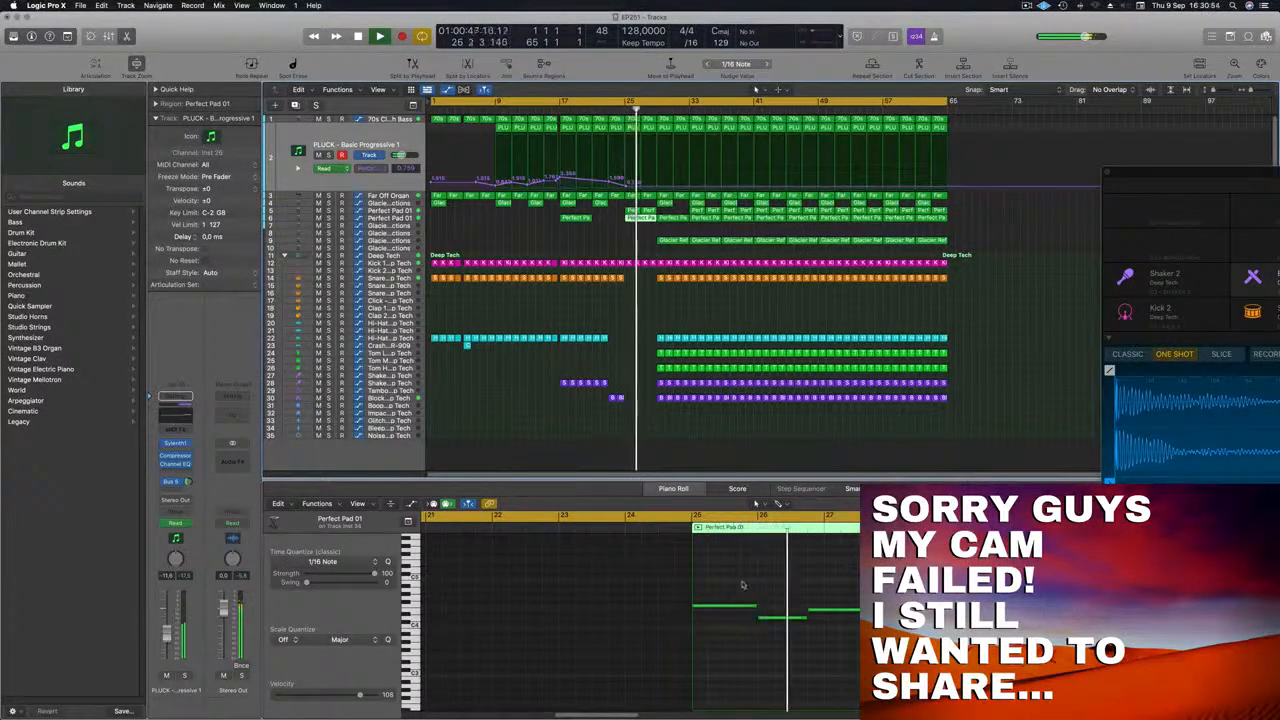
scroll(742, 585, "left", 3)
left_click(880, 609)
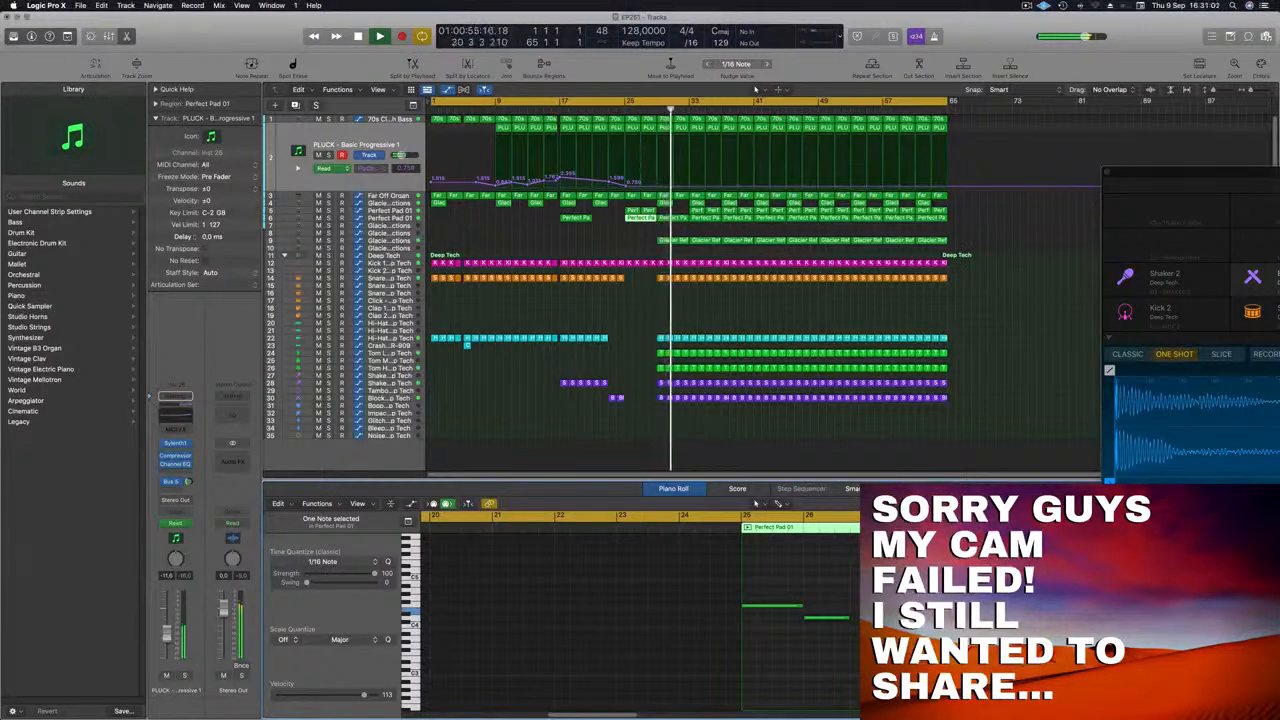
left_click(617, 112)
left_click(560, 234)
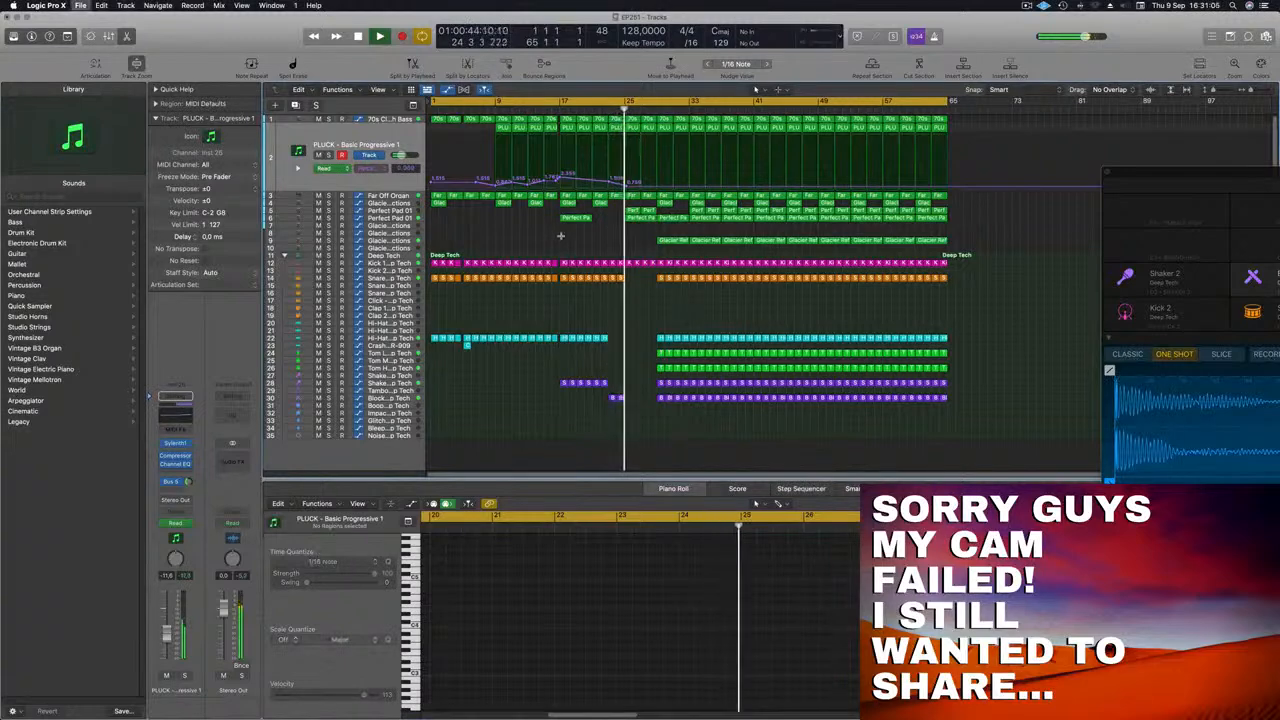
Delete the Kick region just before bar 29 and replay the transition from bar 24.
scroll(551, 240, "down", 3)
scroll(551, 240, "up", 5)
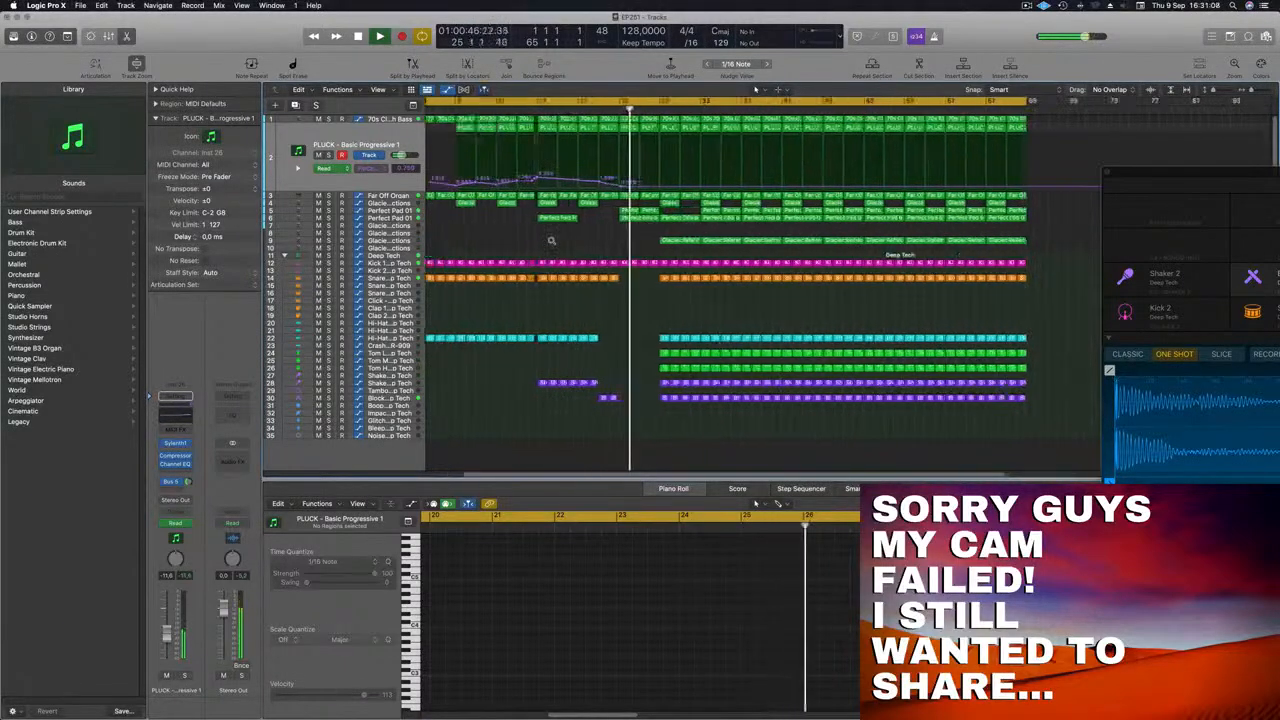
scroll(551, 240, "up", 2)
scroll(551, 241, "right", 2)
scroll(551, 243, "down", 2)
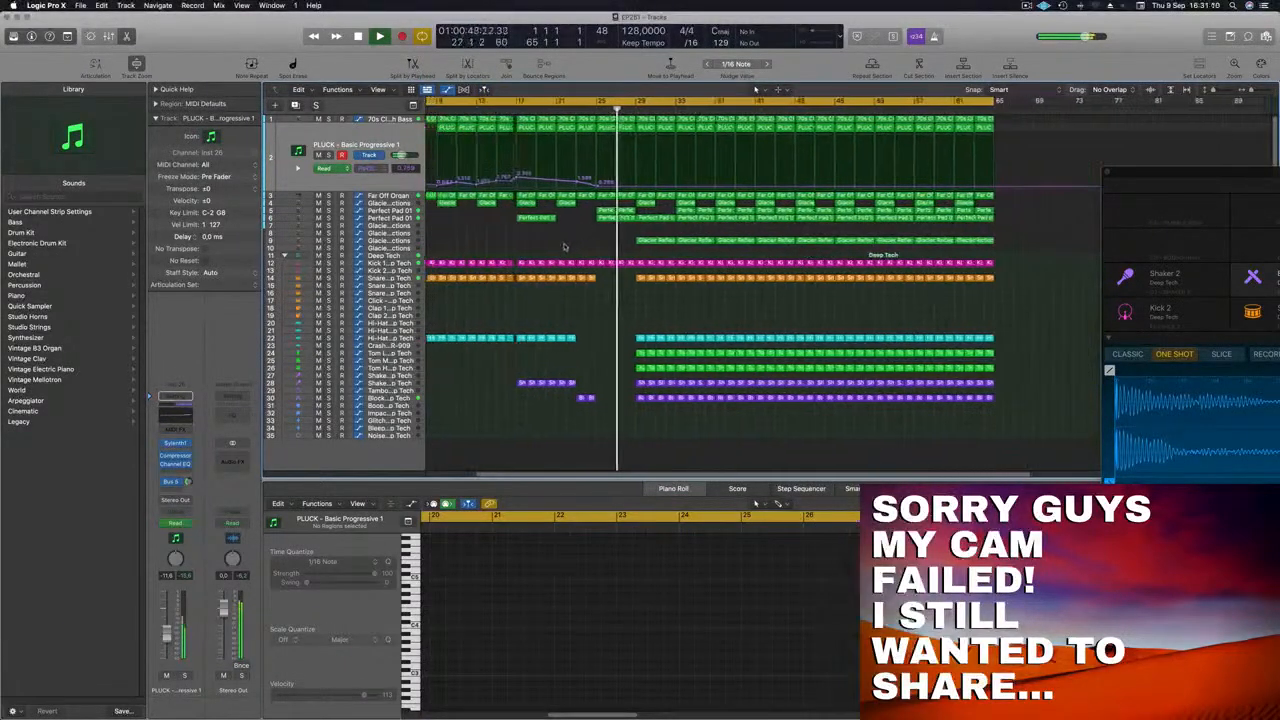
scroll(563, 246, "down", 3)
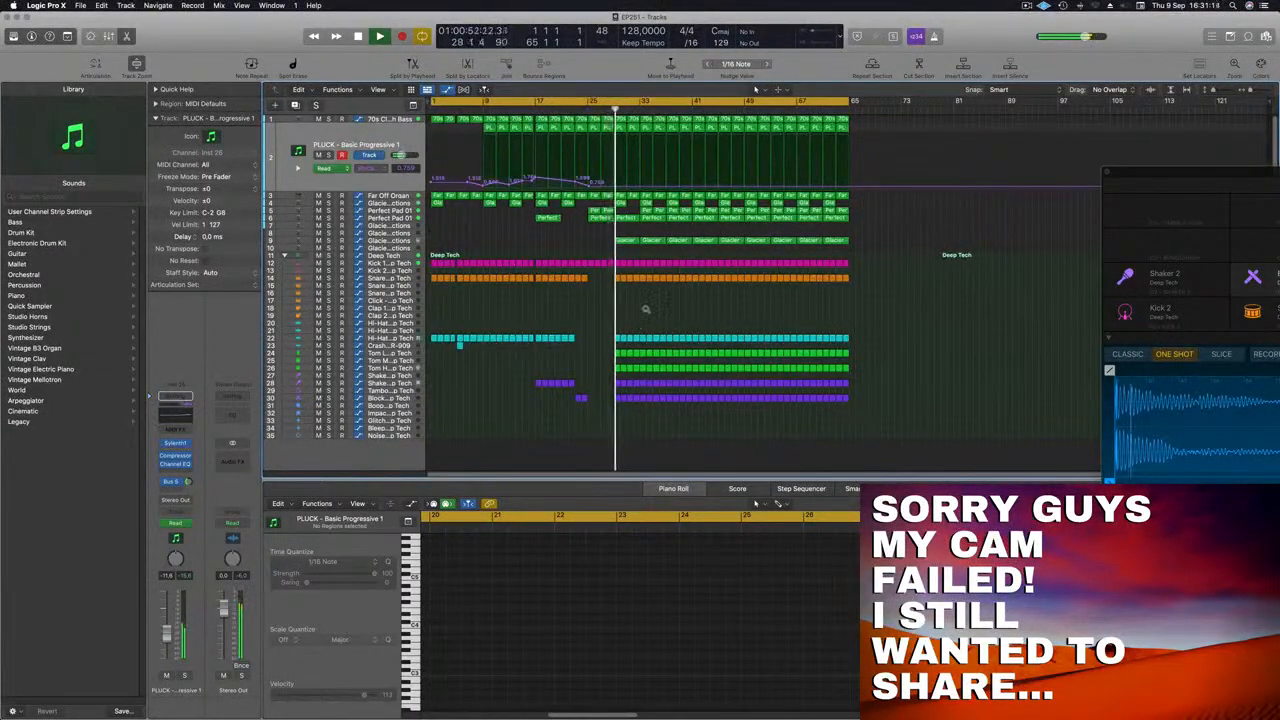
scroll(647, 311, "up", 3)
left_click(605, 265)
left_click(540, 112)
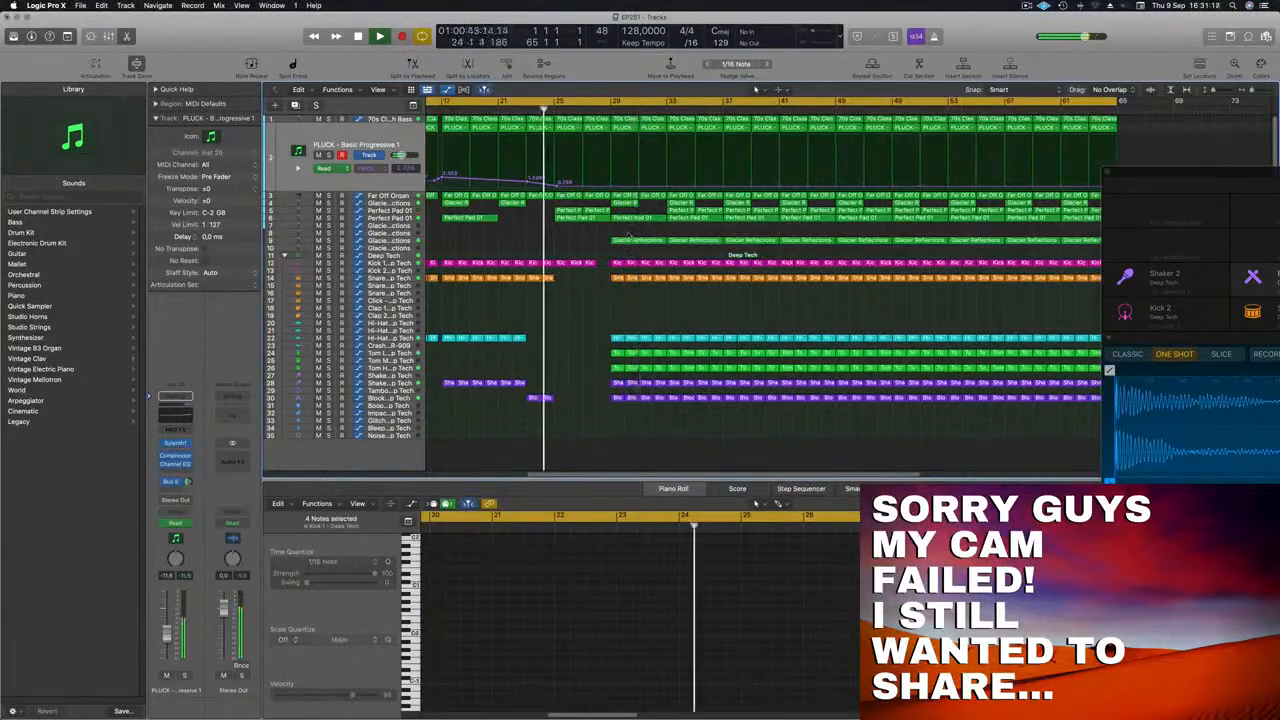
Delete the lower Glacier Reflections regions from bar 29 to 37 and all drum regions from bar 37 to 41.
left_click_drag(648, 233, 683, 244)
key("Delete")
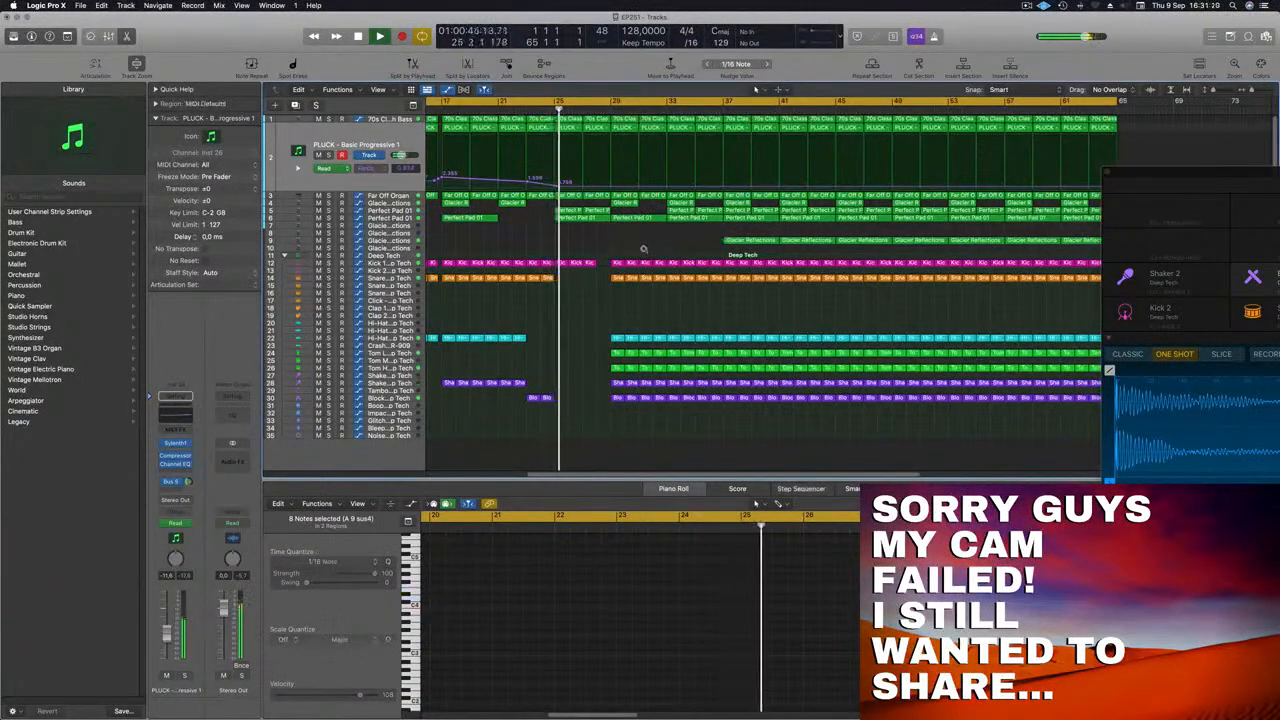
scroll(645, 251, "down", 3)
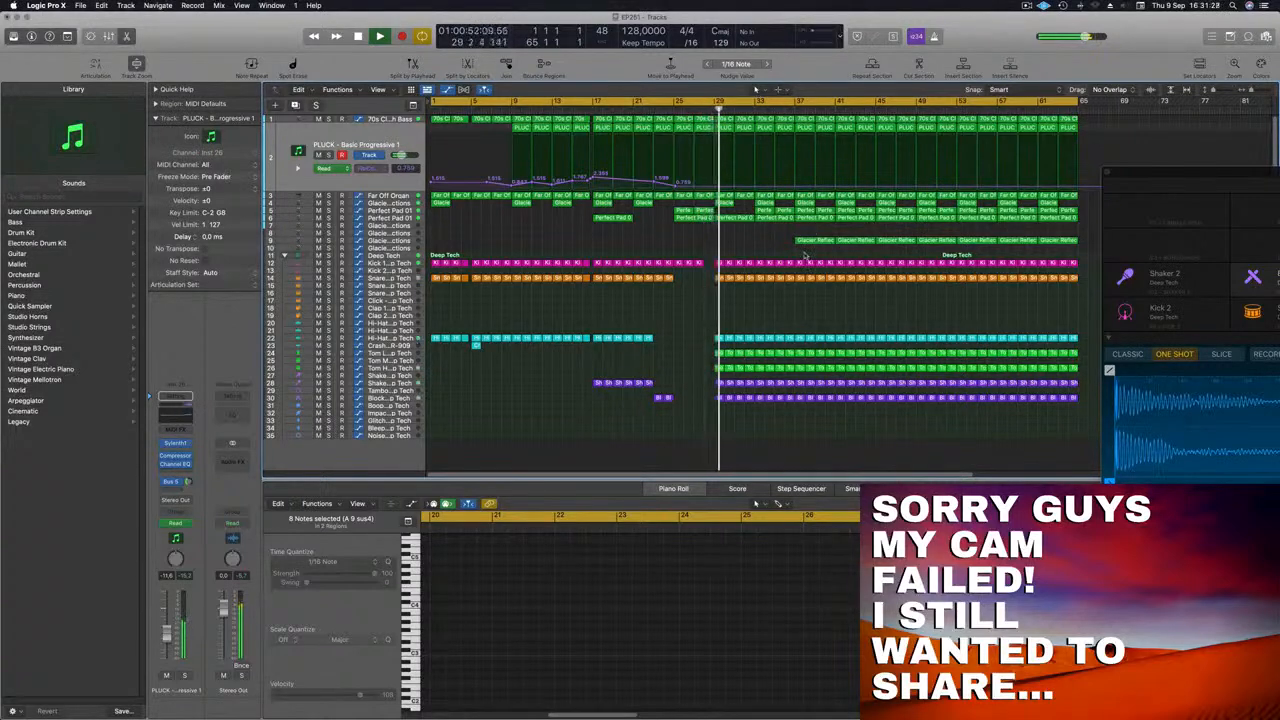
left_click_drag(801, 269, 834, 407)
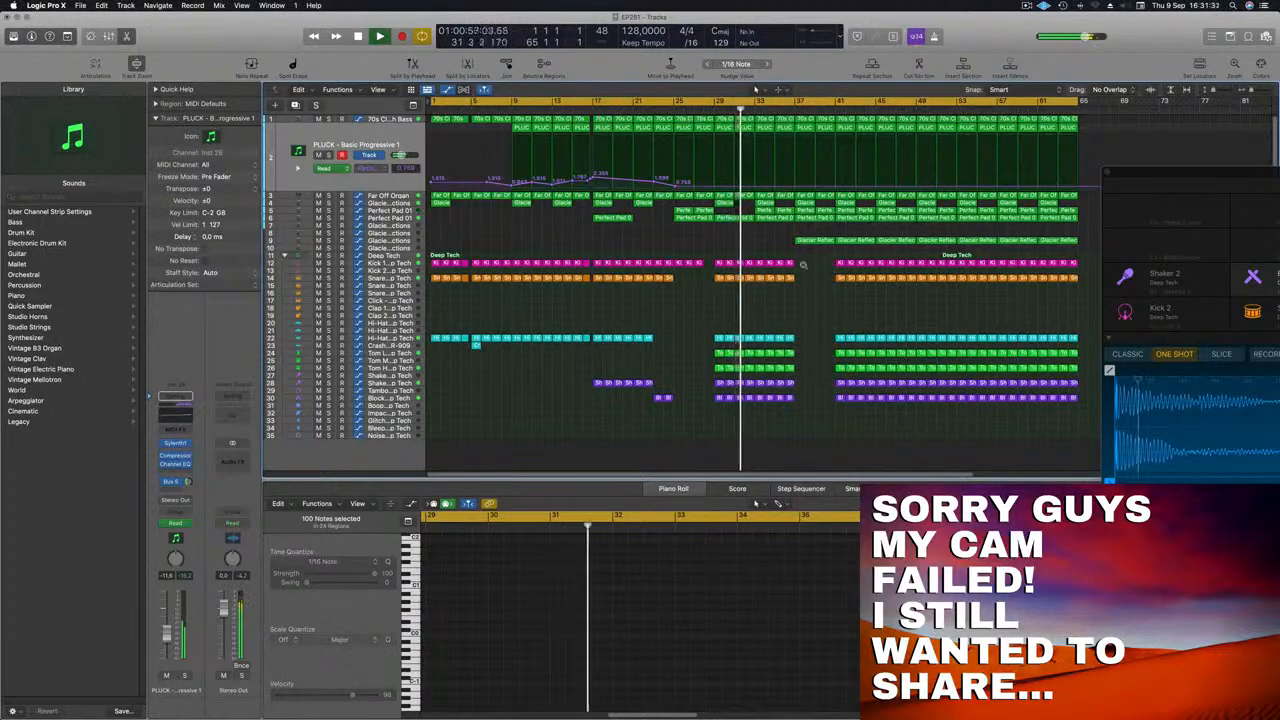
key("Delete")
key("super+Left")
Check the Glacier Reflections and upper Perfect Pad 01 regions at bar 37 and replay from just before bar 29.
mouse_move(750, 241)
left_mouse_down()
mouse_move(713, 245)
mouse_move(744, 245)
left_mouse_up()
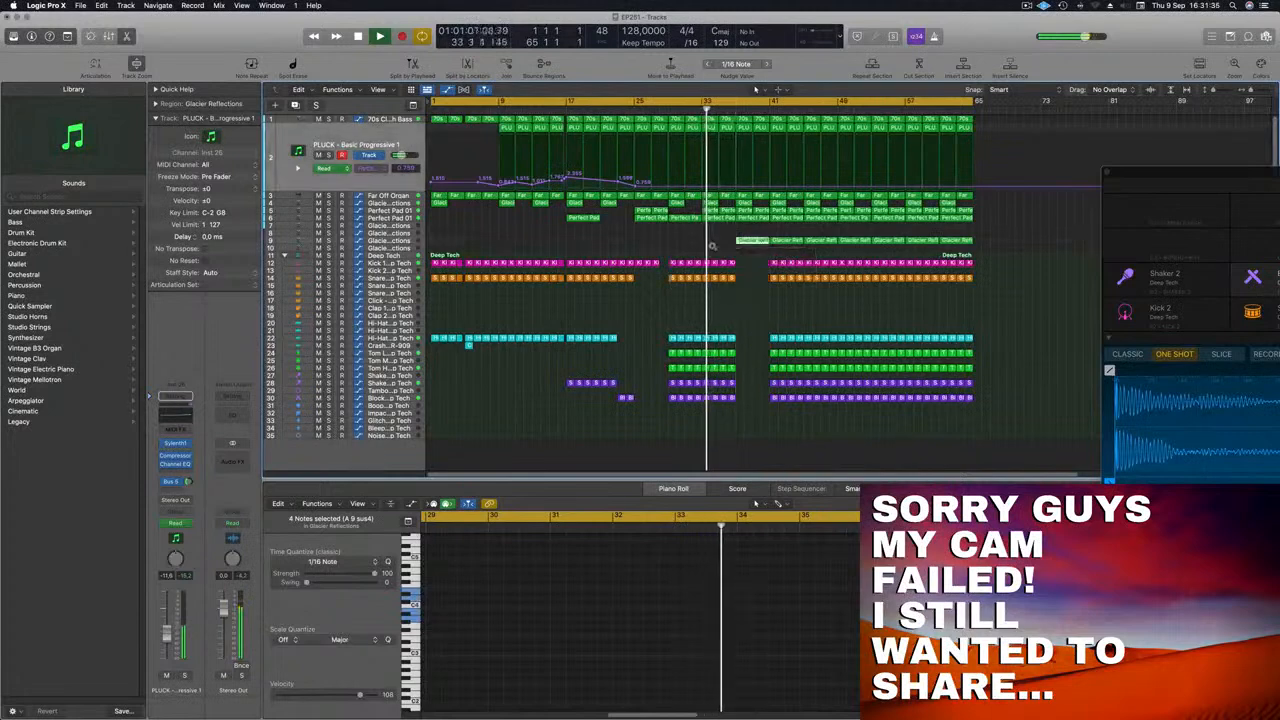
key("super+Left")
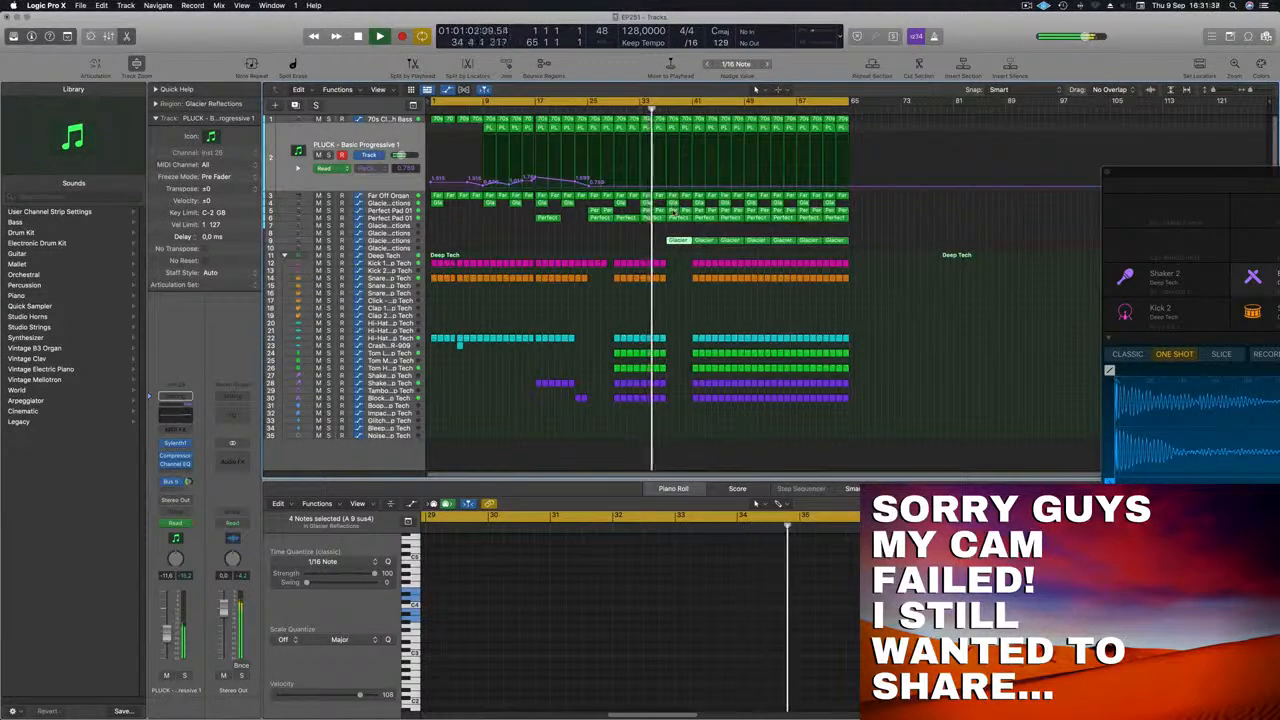
left_click(672, 212)
key("super+Right")
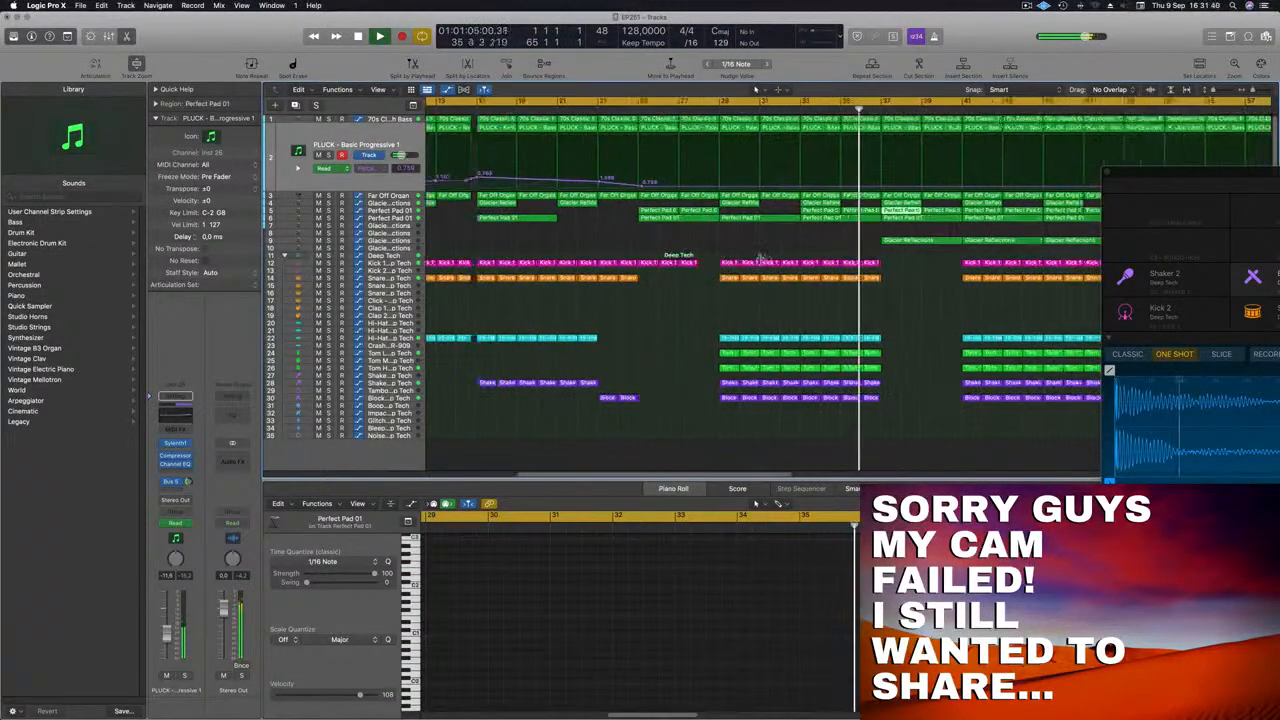
left_click(606, 107)
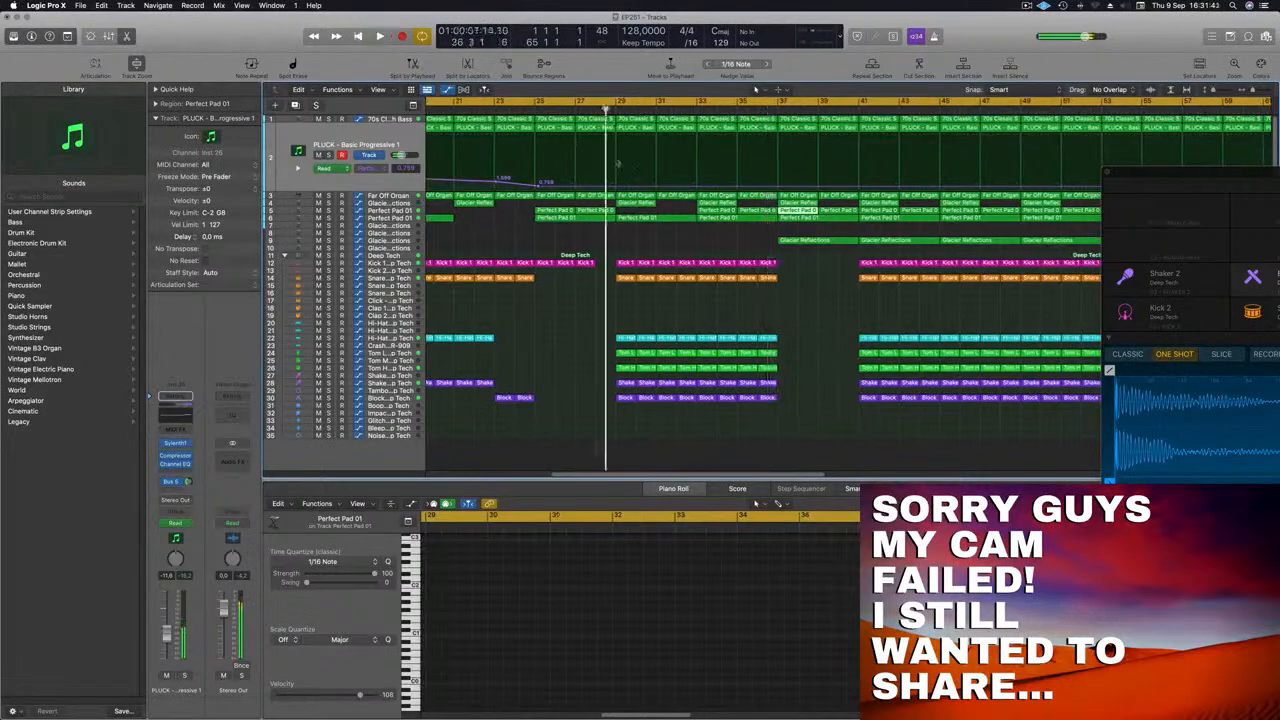
Add two rising ramps to the PLUCK cutoff automation, from bar 29 to 33 and bar 33 to 37, each ending in a drop.
left_click(617, 187)
left_click(697, 187)
mouse_move(697, 187)
left_mouse_down()
mouse_move(697, 173)
mouse_move(696, 185)
left_mouse_up()
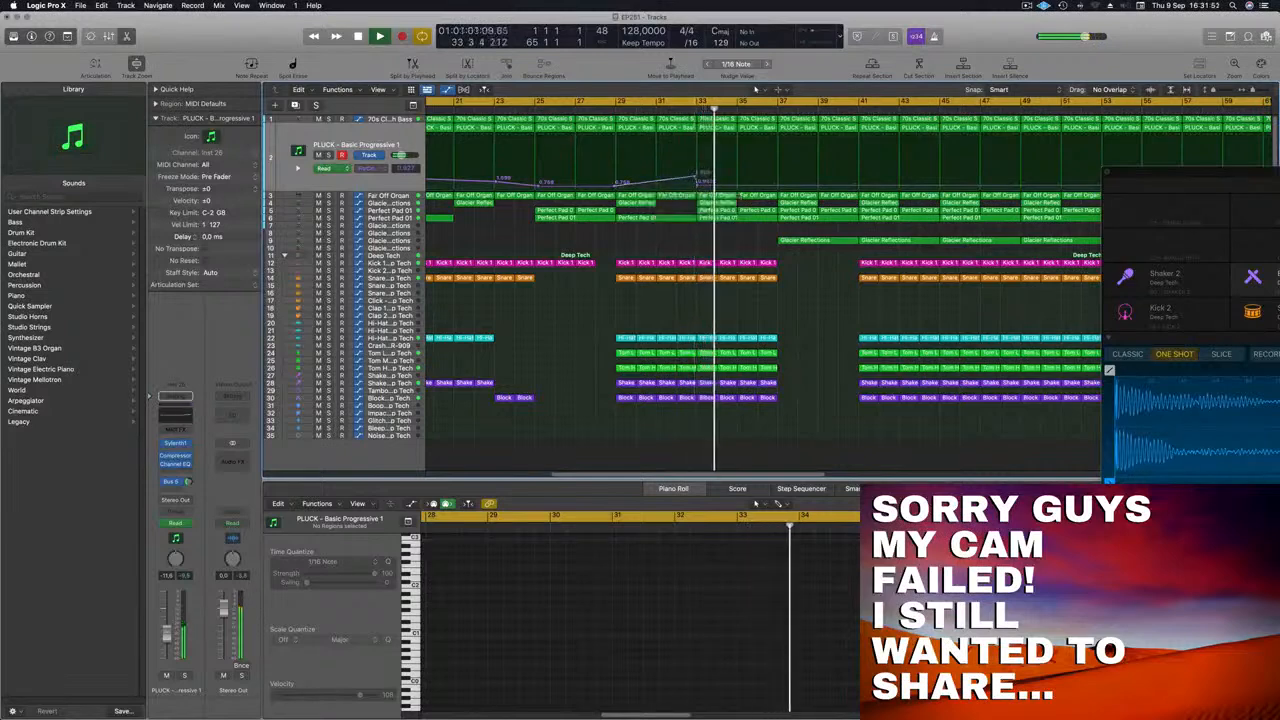
left_click_drag(778, 190, 776, 182)
key("super+Left")
key("super+Left")
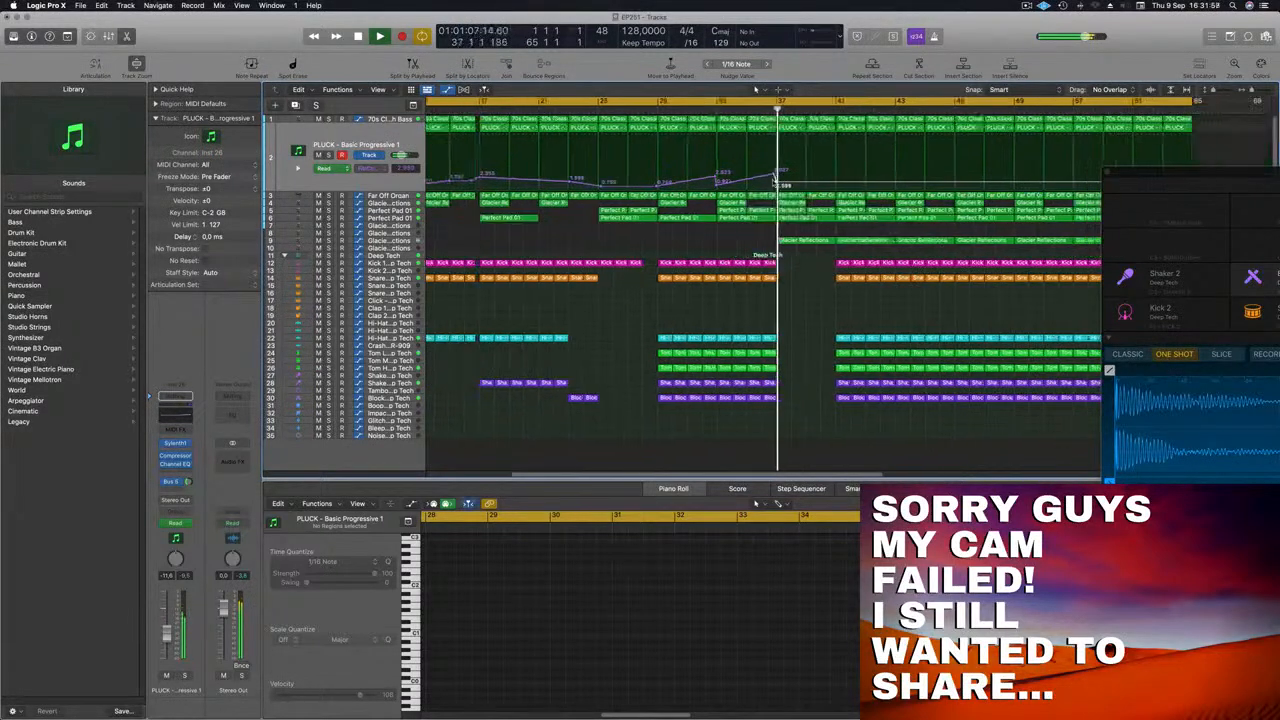
key("super+Left")
key("super+Left")
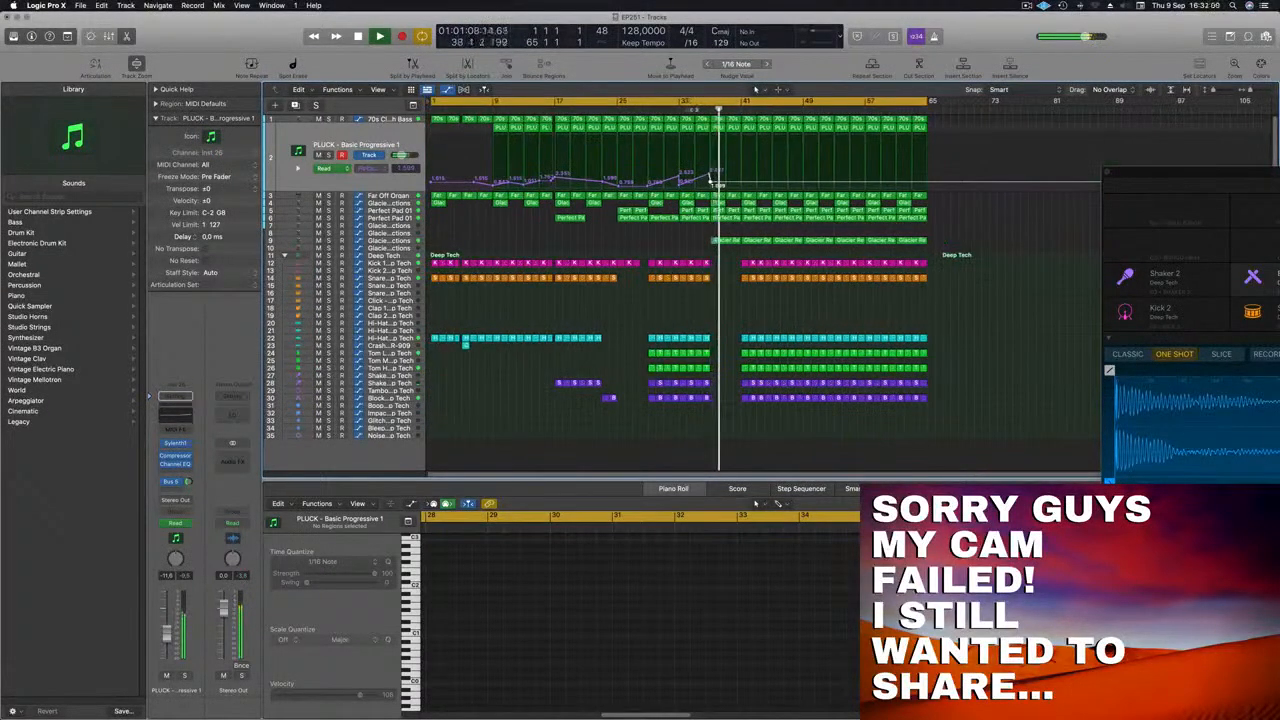
Check the lower Perfect Pad 01 and Glacier Reflections regions at bar 37 and play through the arrangement from the start.
left_click(728, 218)
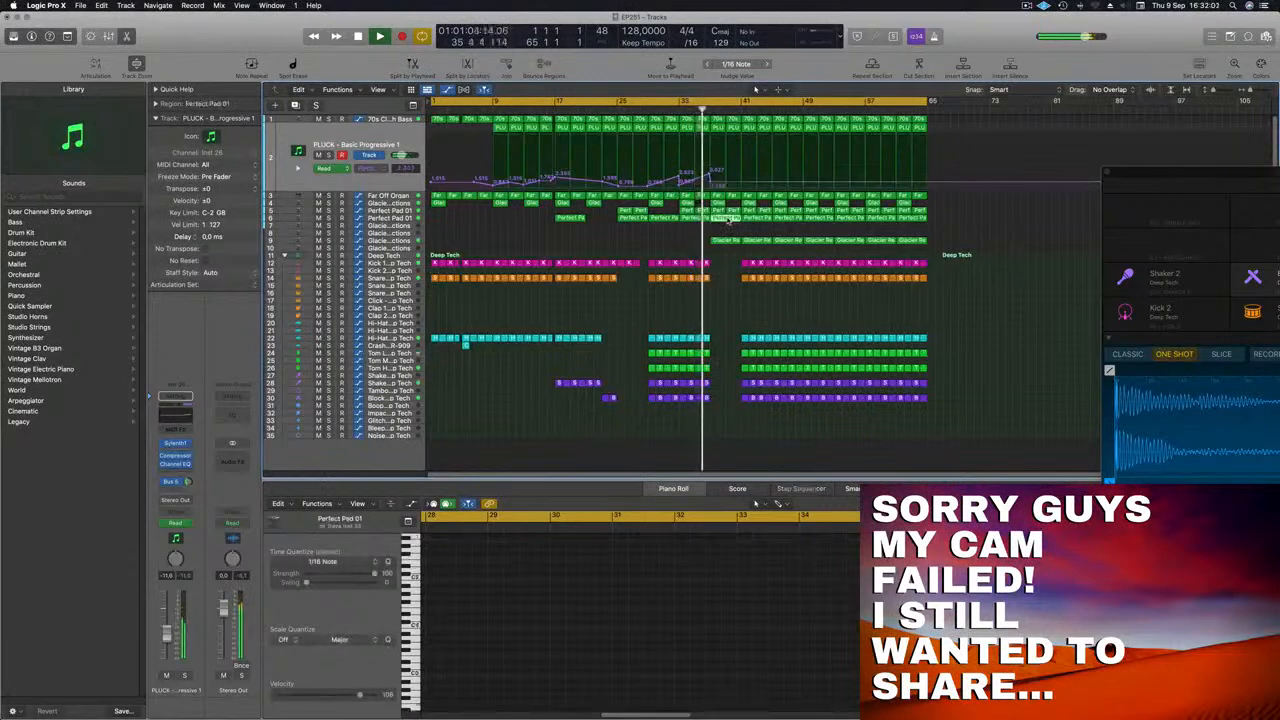
key("super+Left")
left_click(697, 240)
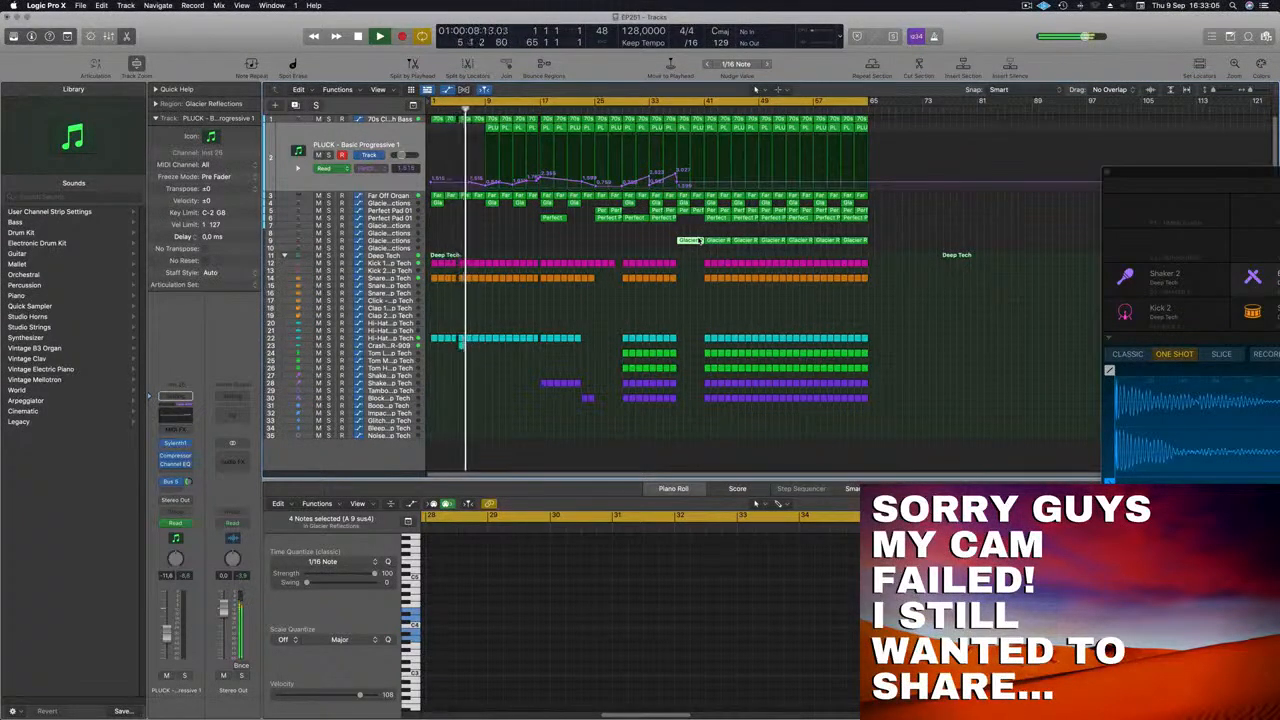
key("space")
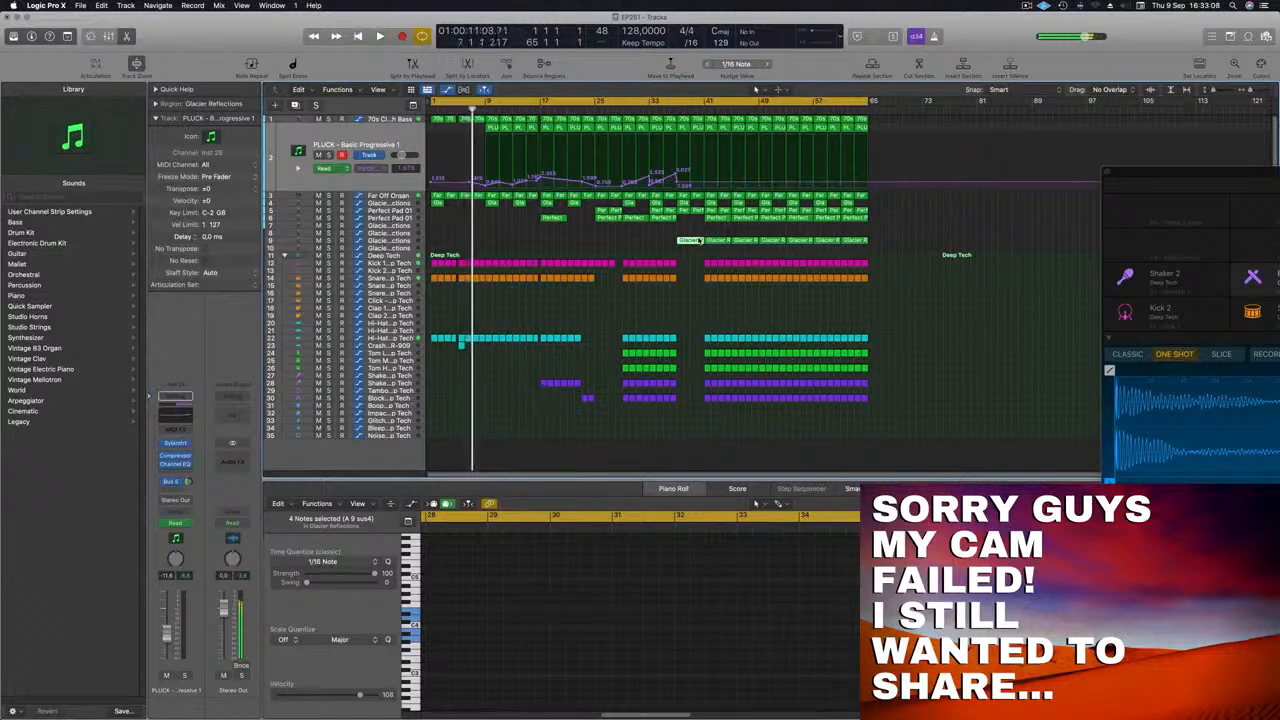